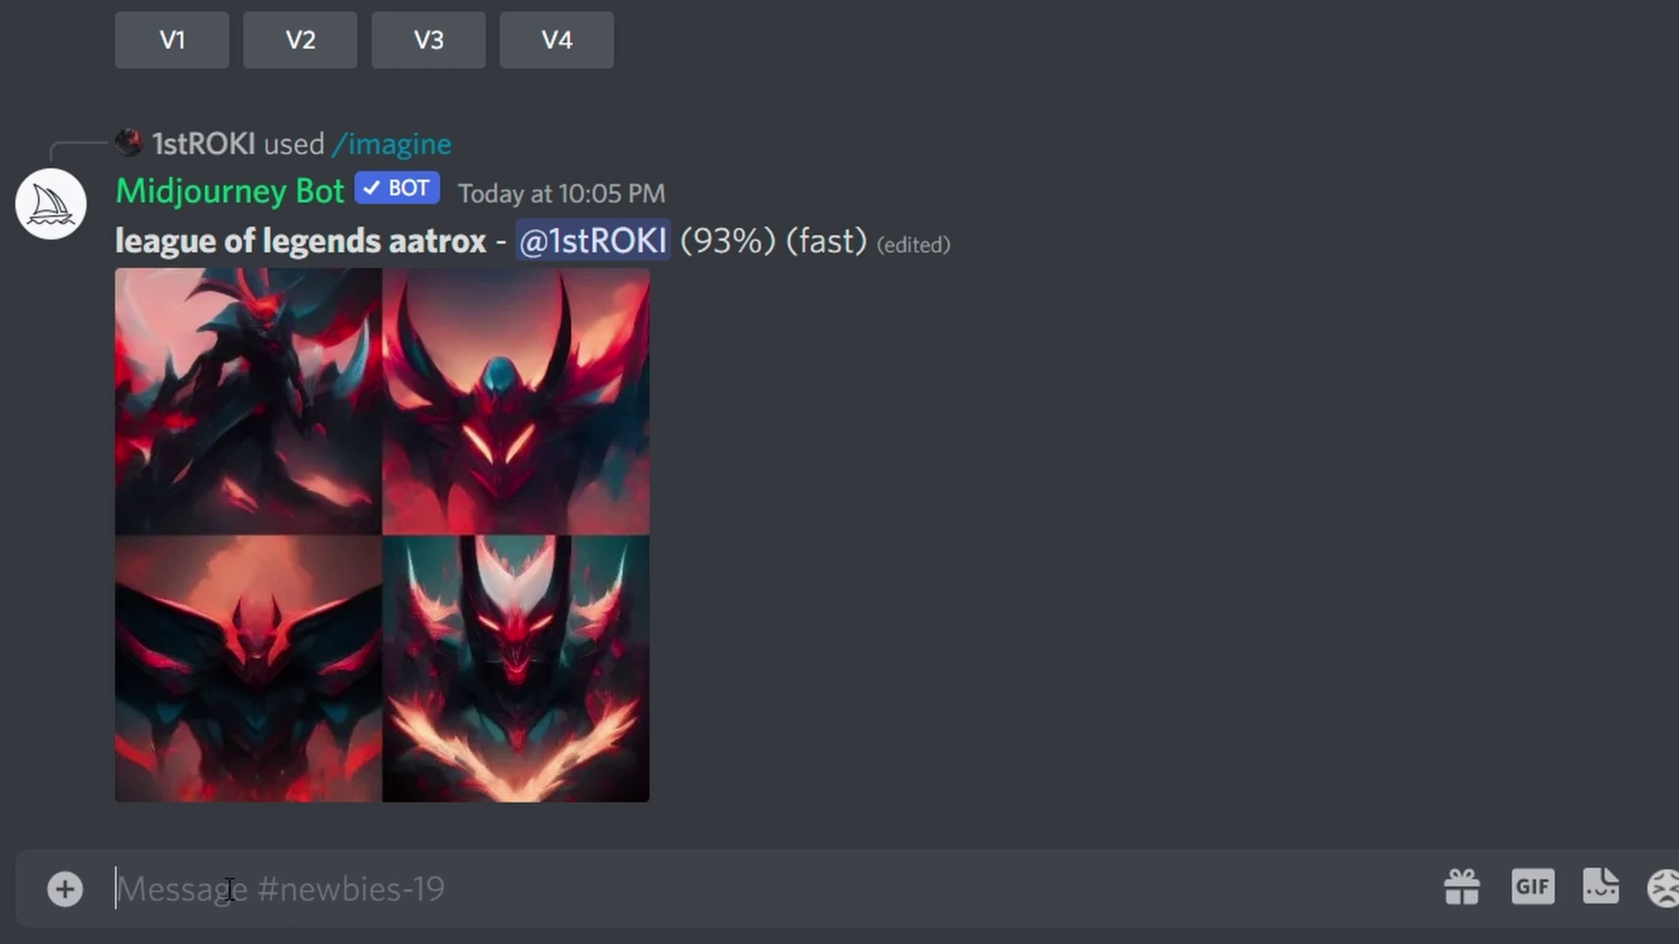
- Submit the /imagine prompt "avatar pandora mythical landscape waterfalls extraterrestrial cinematic cloudy photo realistic --ar 16:9" to the Midjourney bot
{"action": "type", "text": "/imagine"}
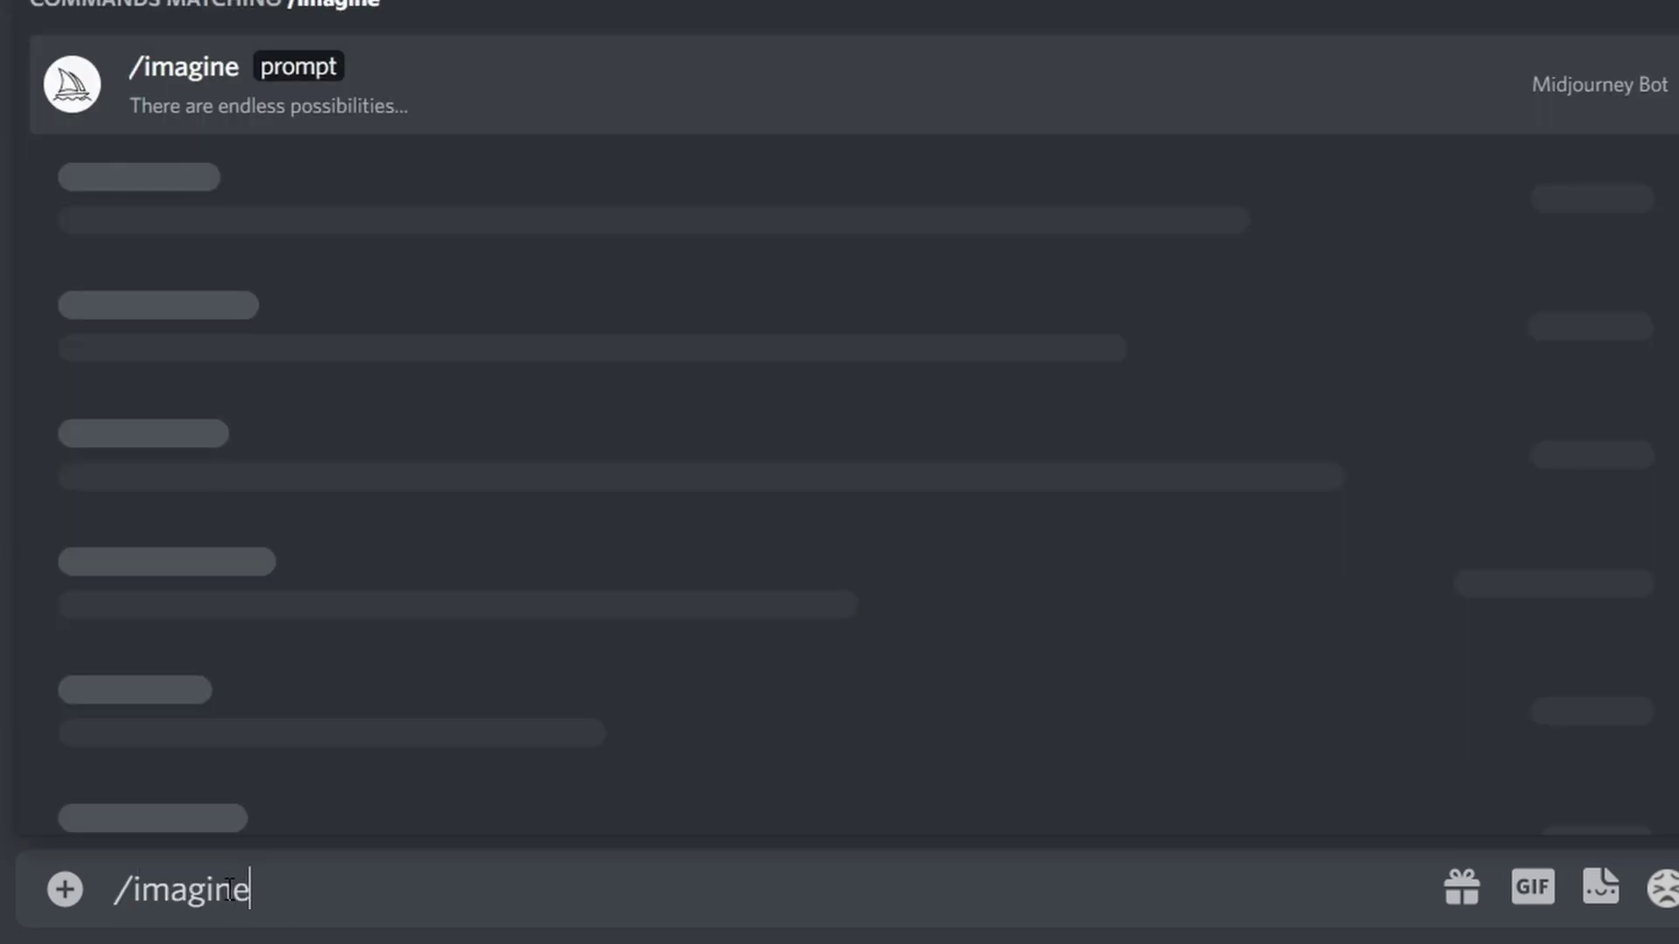
{"action": "key", "text": "Tab"}
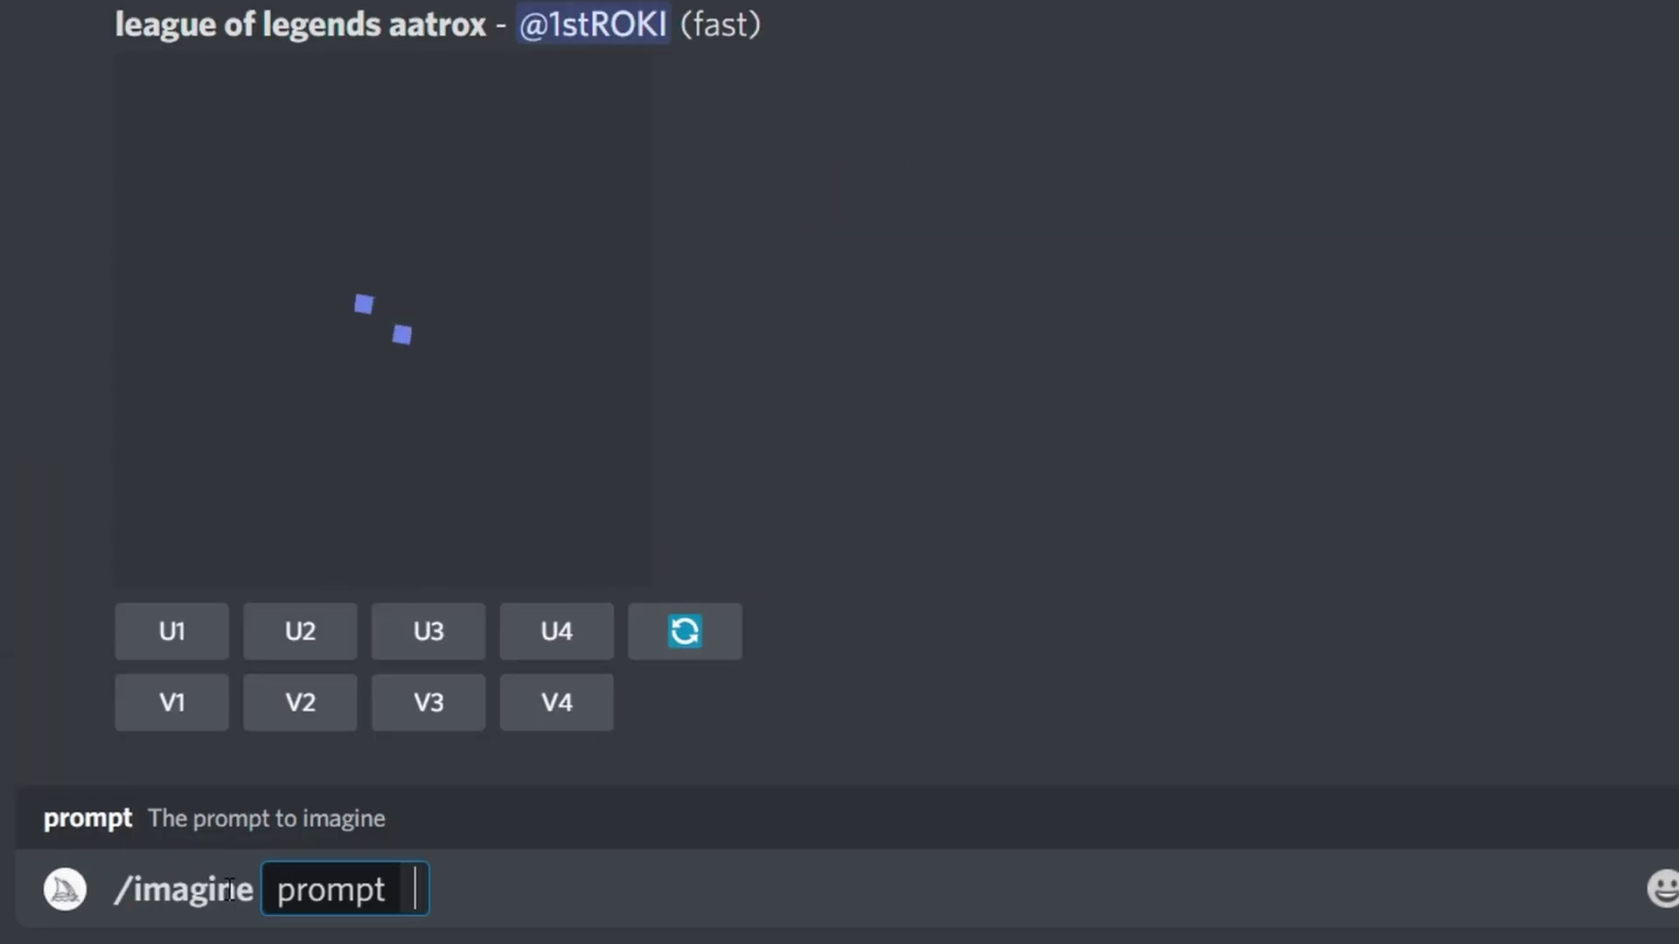
{"action": "type", "text": "avatar pandora"}
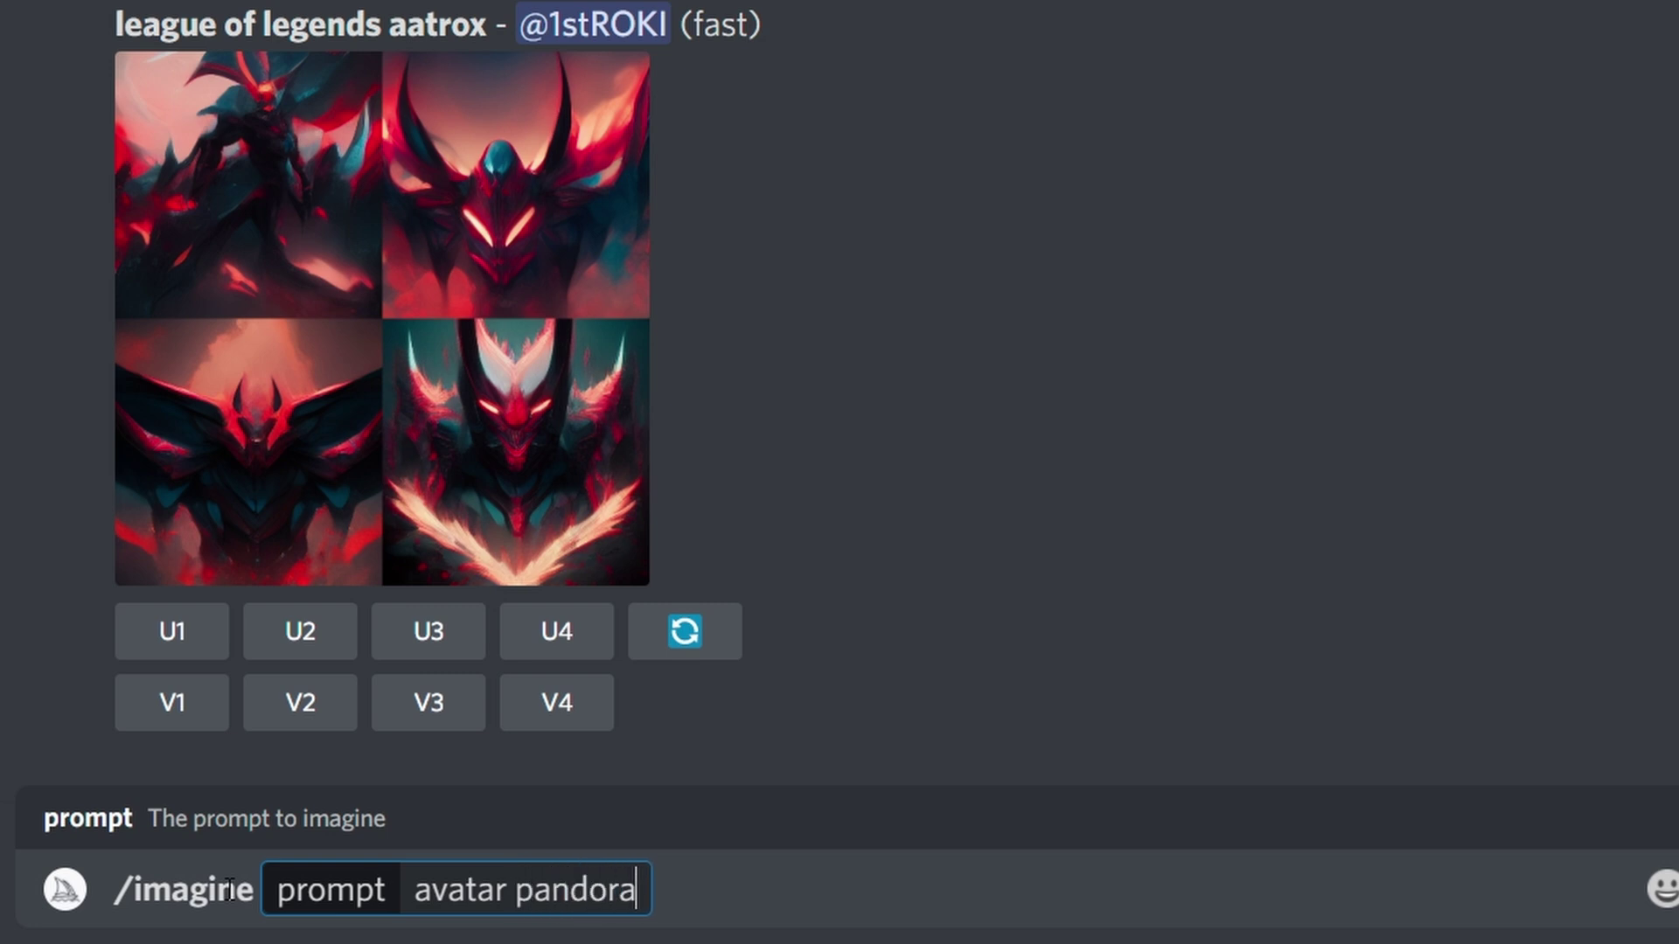
{"action": "type", "text": " mythical landsc"}
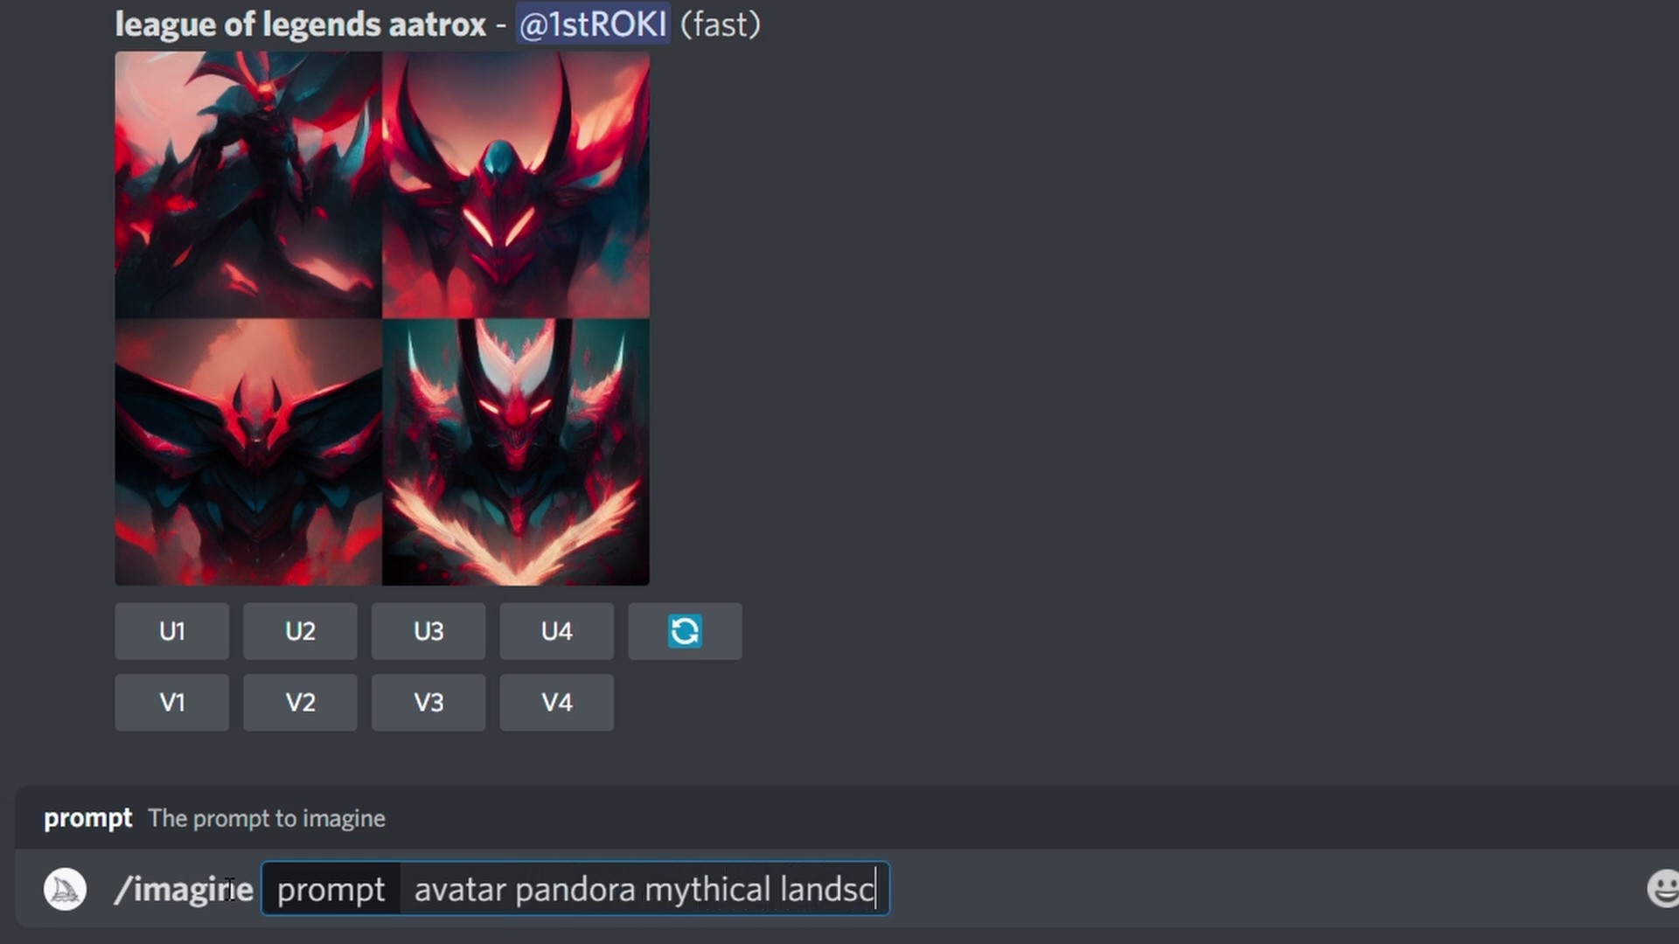
{"action": "type", "text": "ape waterfalls ex"}
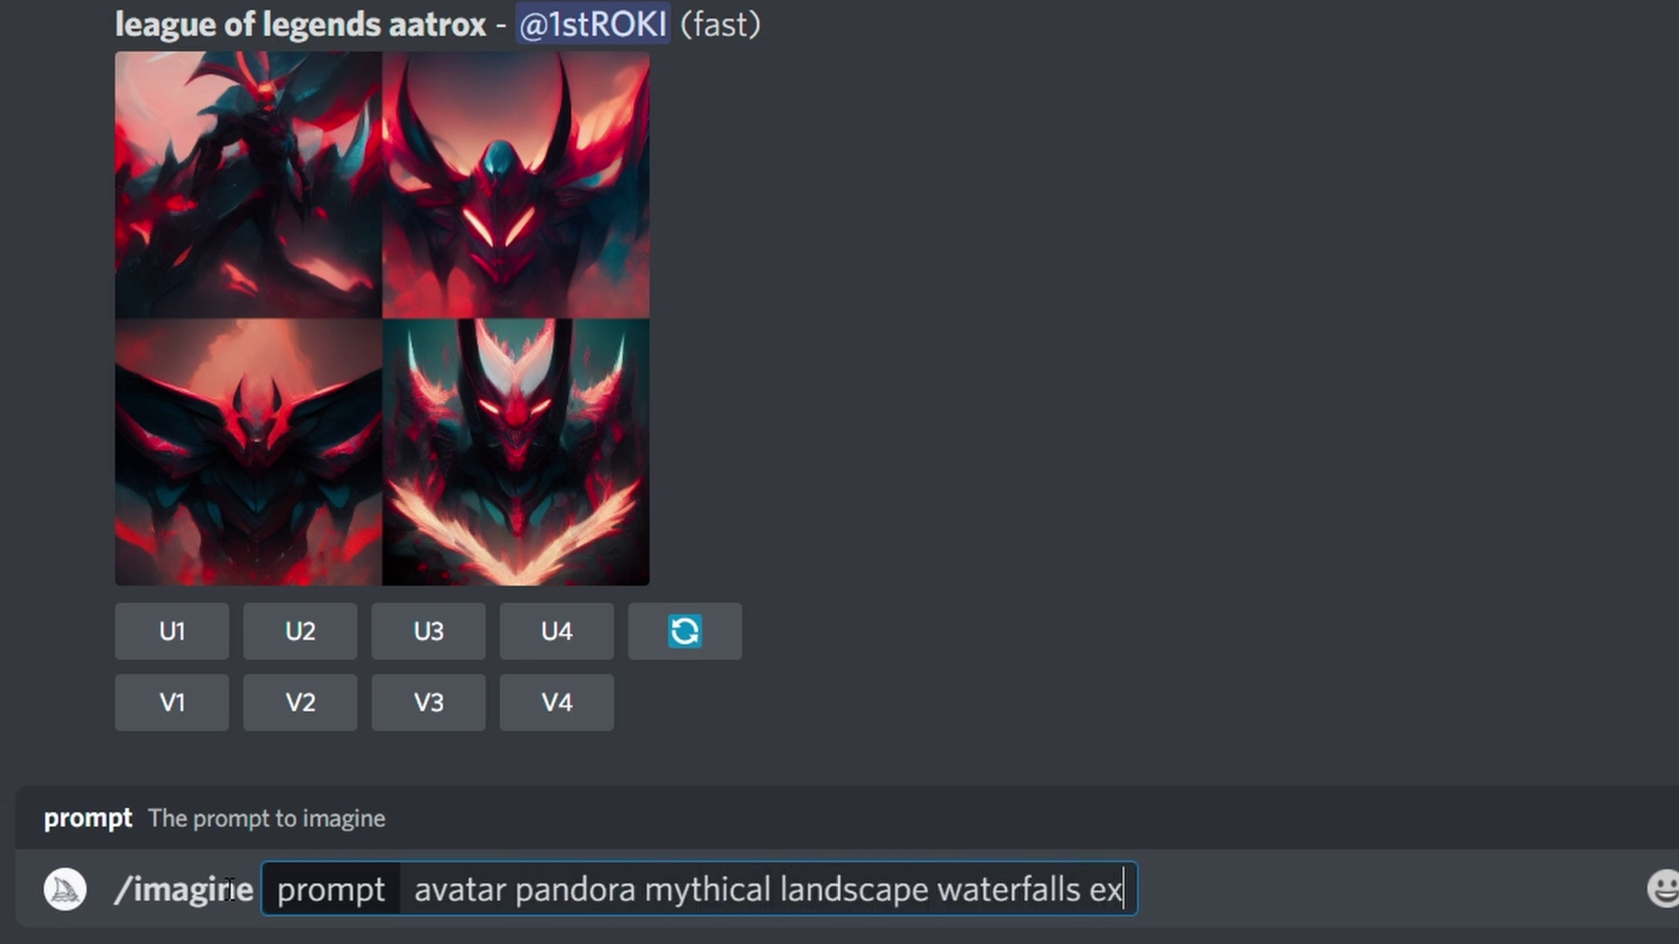
{"action": "type", "text": "traterrestrial cinematic"}
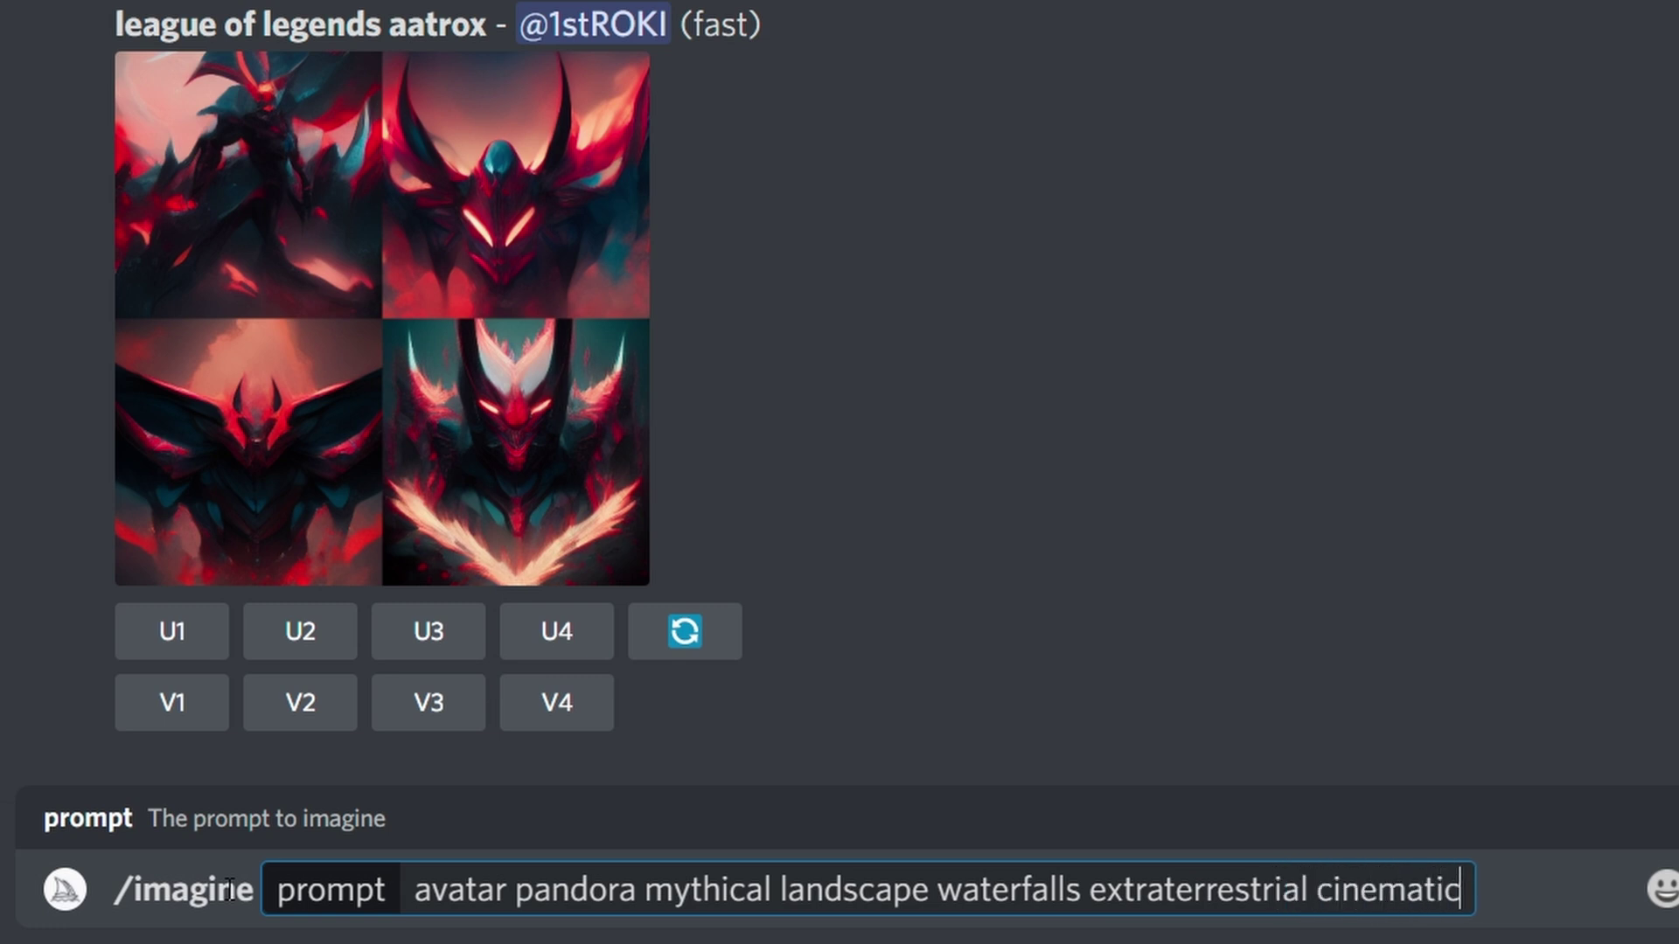
{"action": "type", "text": " cloudy photo realist"}
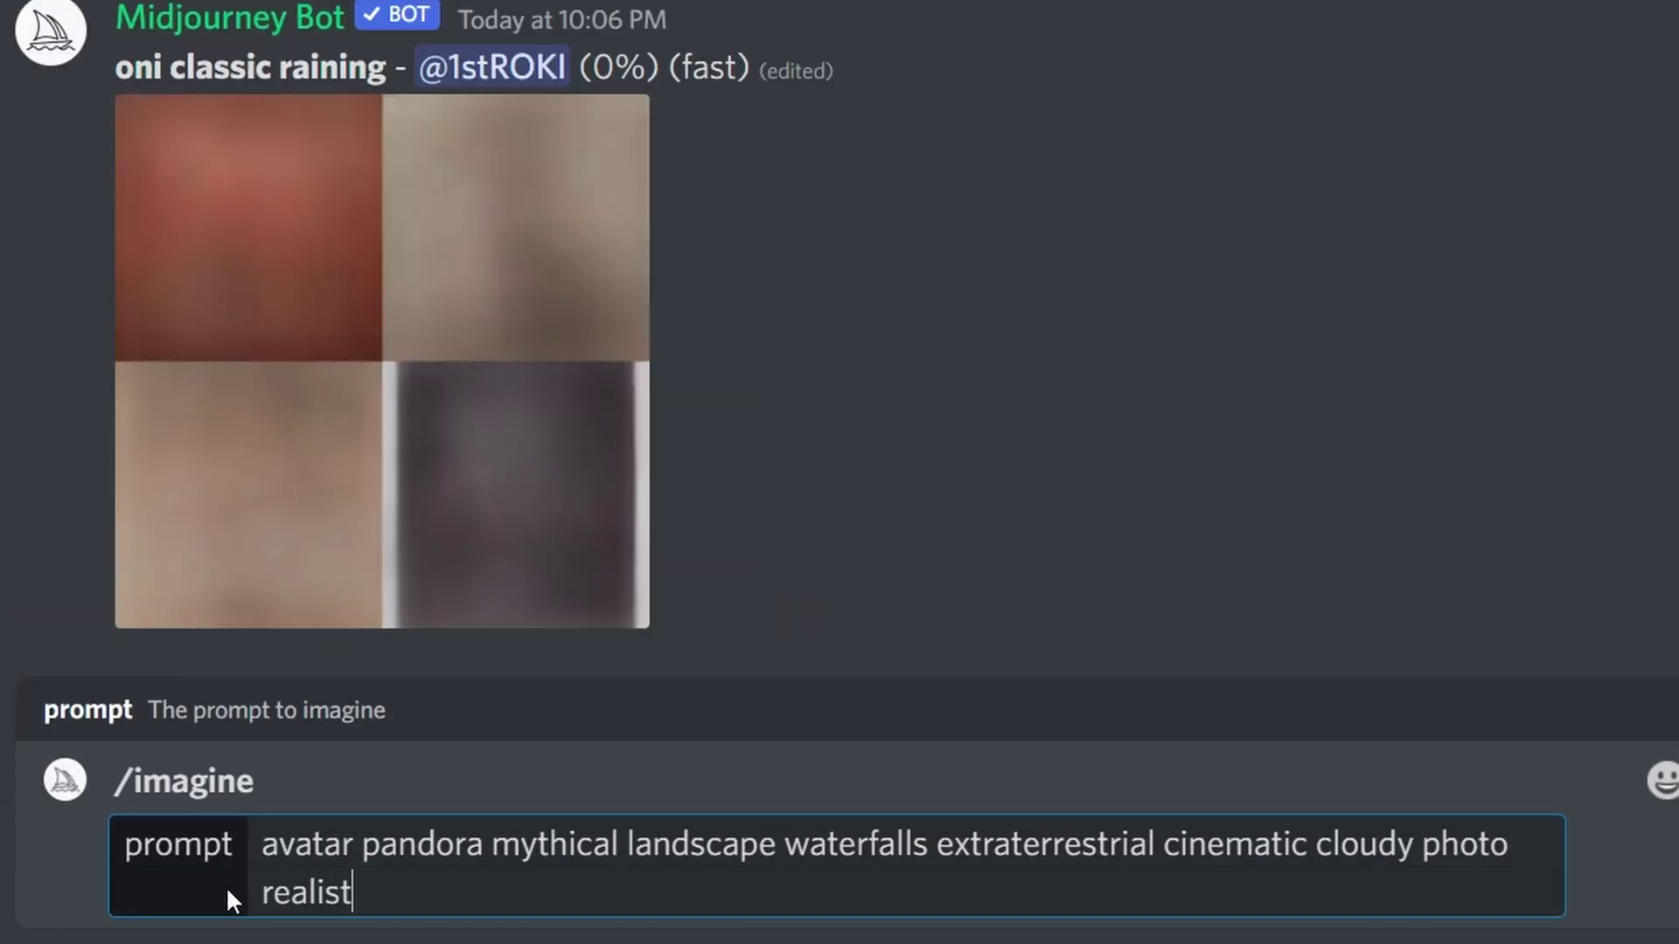
{"action": "type", "text": "ic --ar 16:9"}
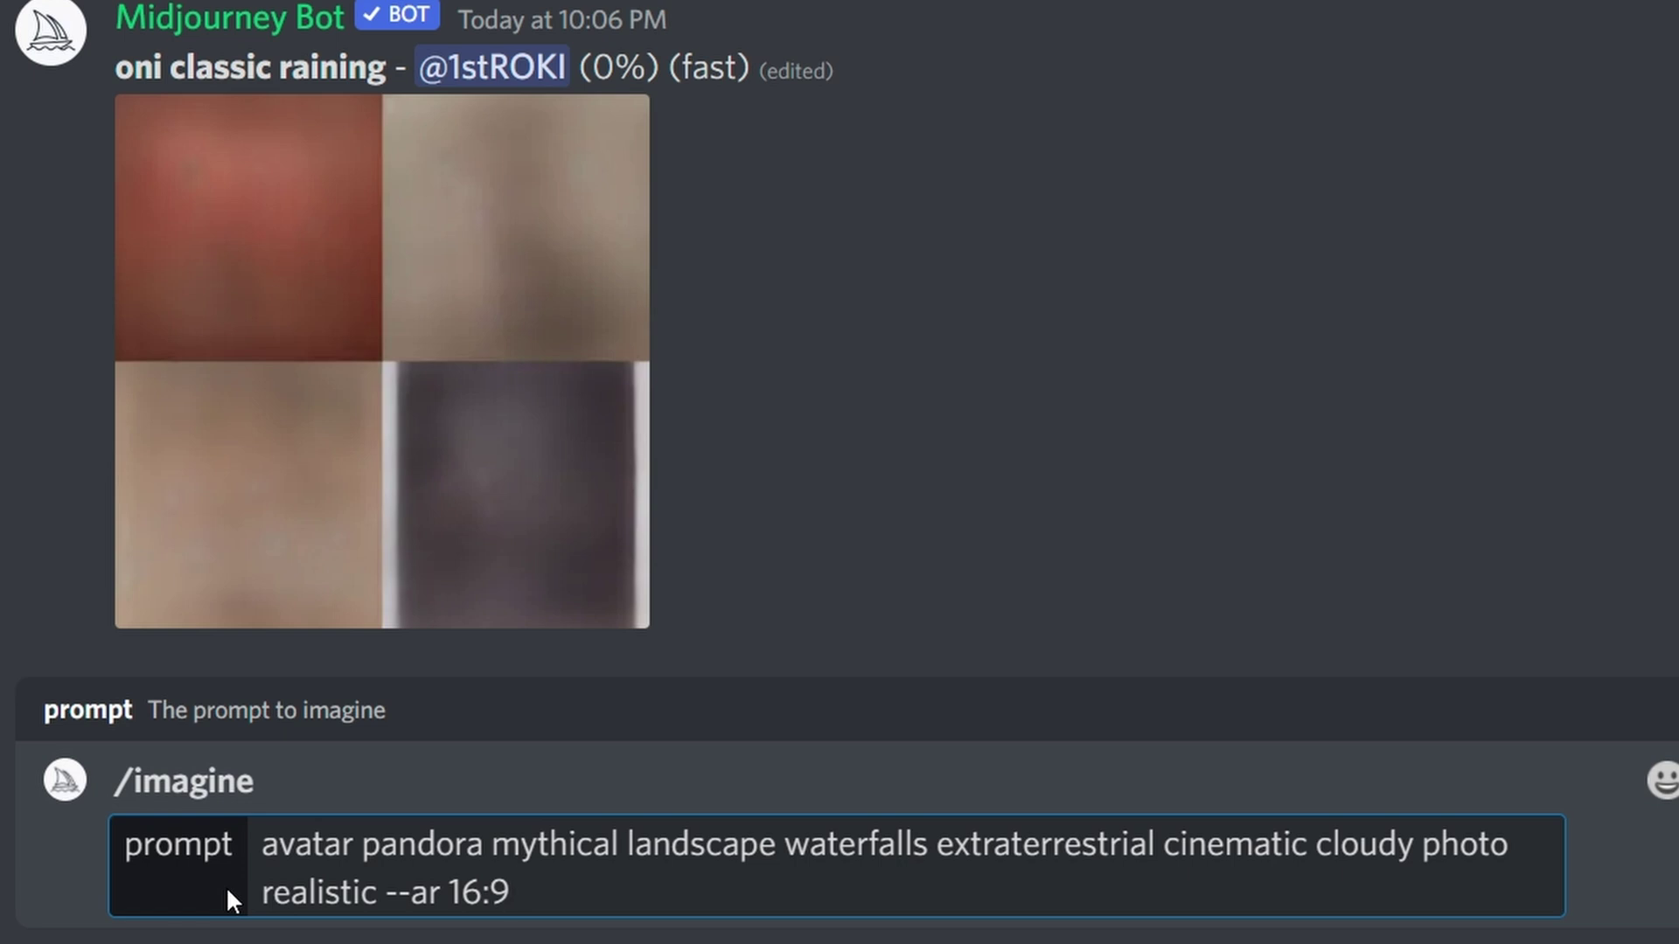
{"action": "key", "text": "Return"}
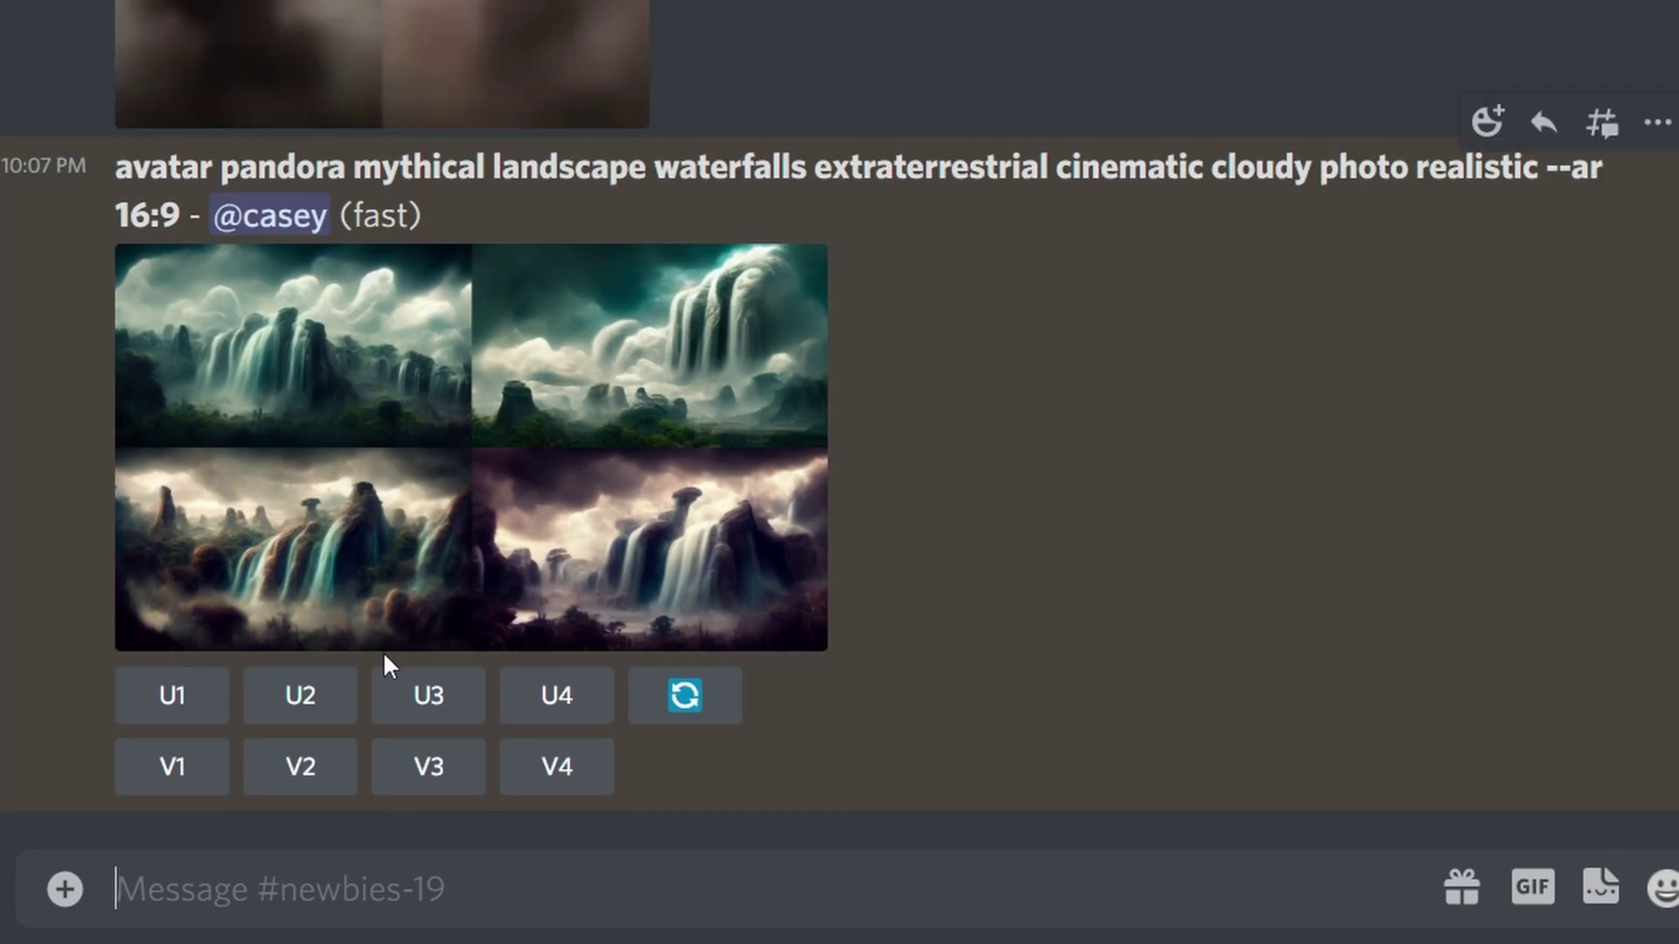
{"action": "left_click", "coordinate": [420, 691]}
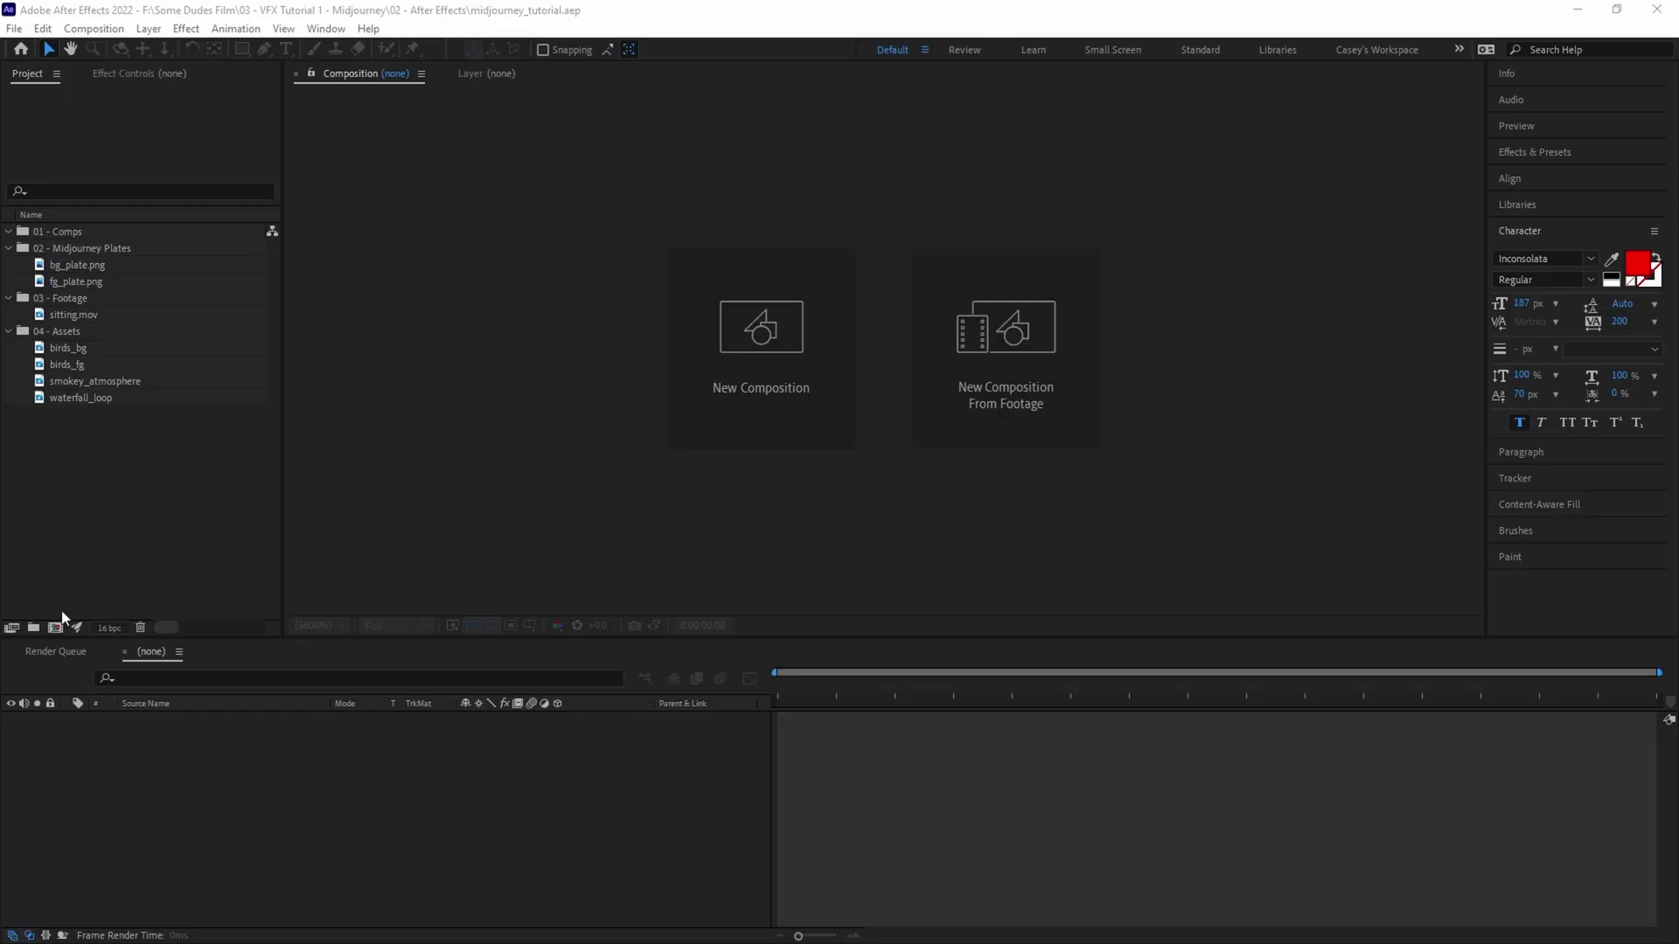
- In After Effects, create an 8-second 1920 x 1080 composition named MAIN containing fg_plate.png above bg_plate.png, both scaled to 109%
{"action": "left_click", "coordinate": [56, 628]}
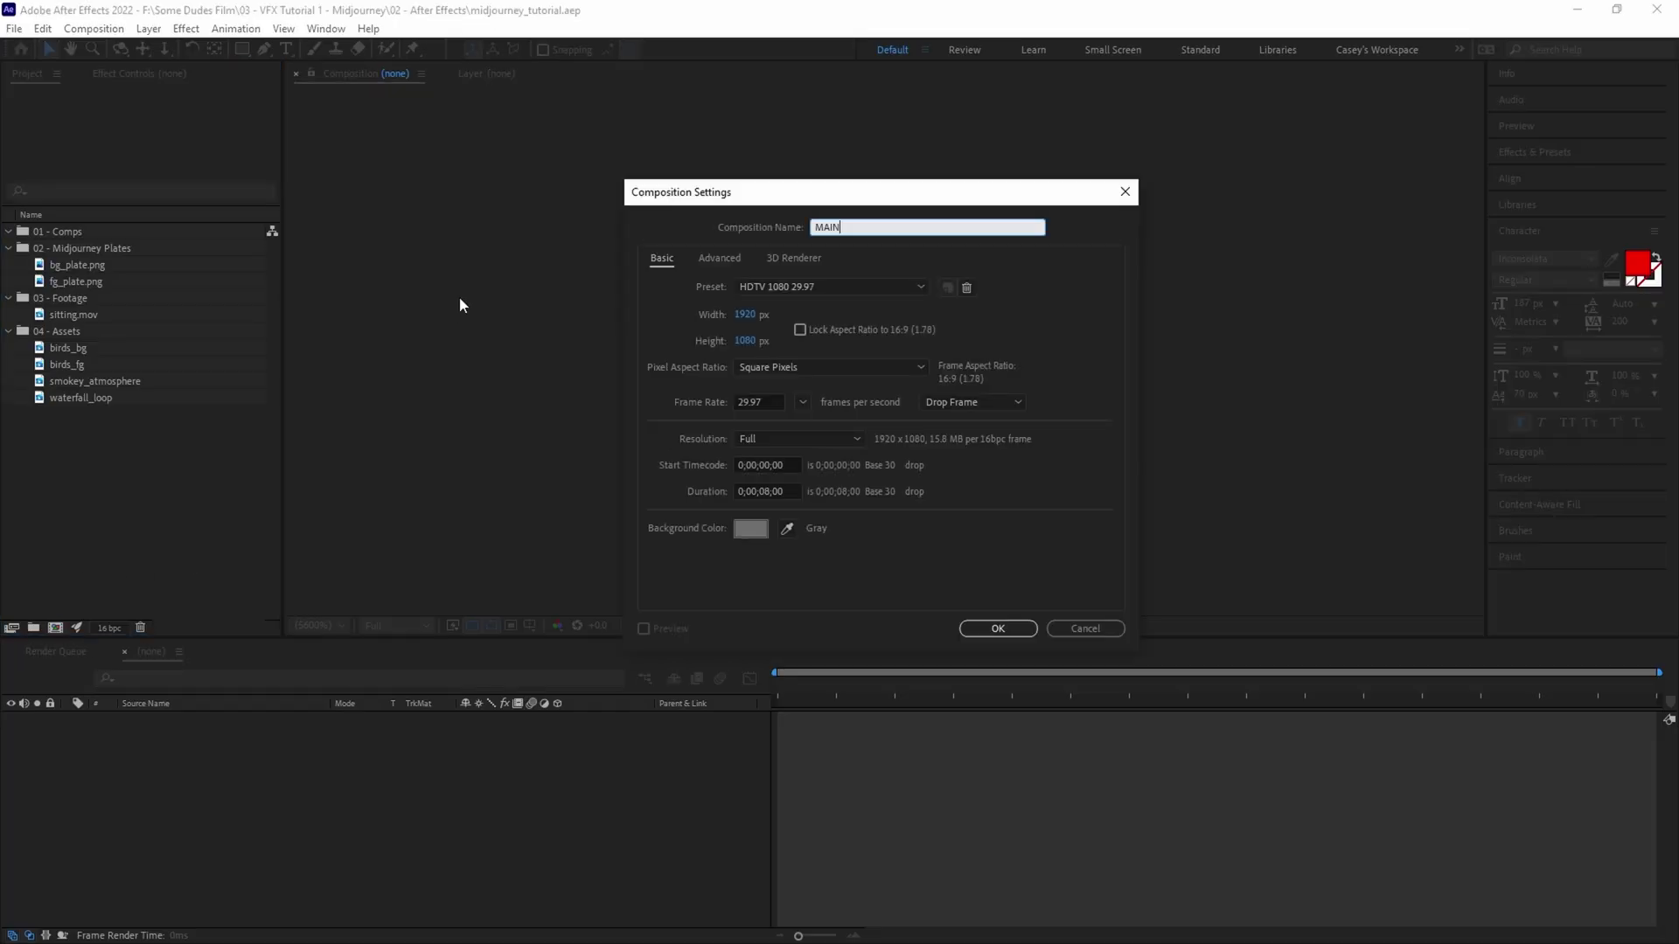
{"action": "key", "text": "Return"}
{"action": "left_click", "coordinate": [77, 264]}
{"action": "left_click", "coordinate": [79, 281], "text": "shift"}
{"action": "left_click_drag", "start_coordinate": [79, 280], "coordinate": [166, 716]}
{"action": "left_click", "coordinate": [195, 754]}
- Pre-compose fg_plate.png as "FG comp" and bg_plate.png as "BG comp"
{"action": "right_click", "coordinate": [166, 717]}
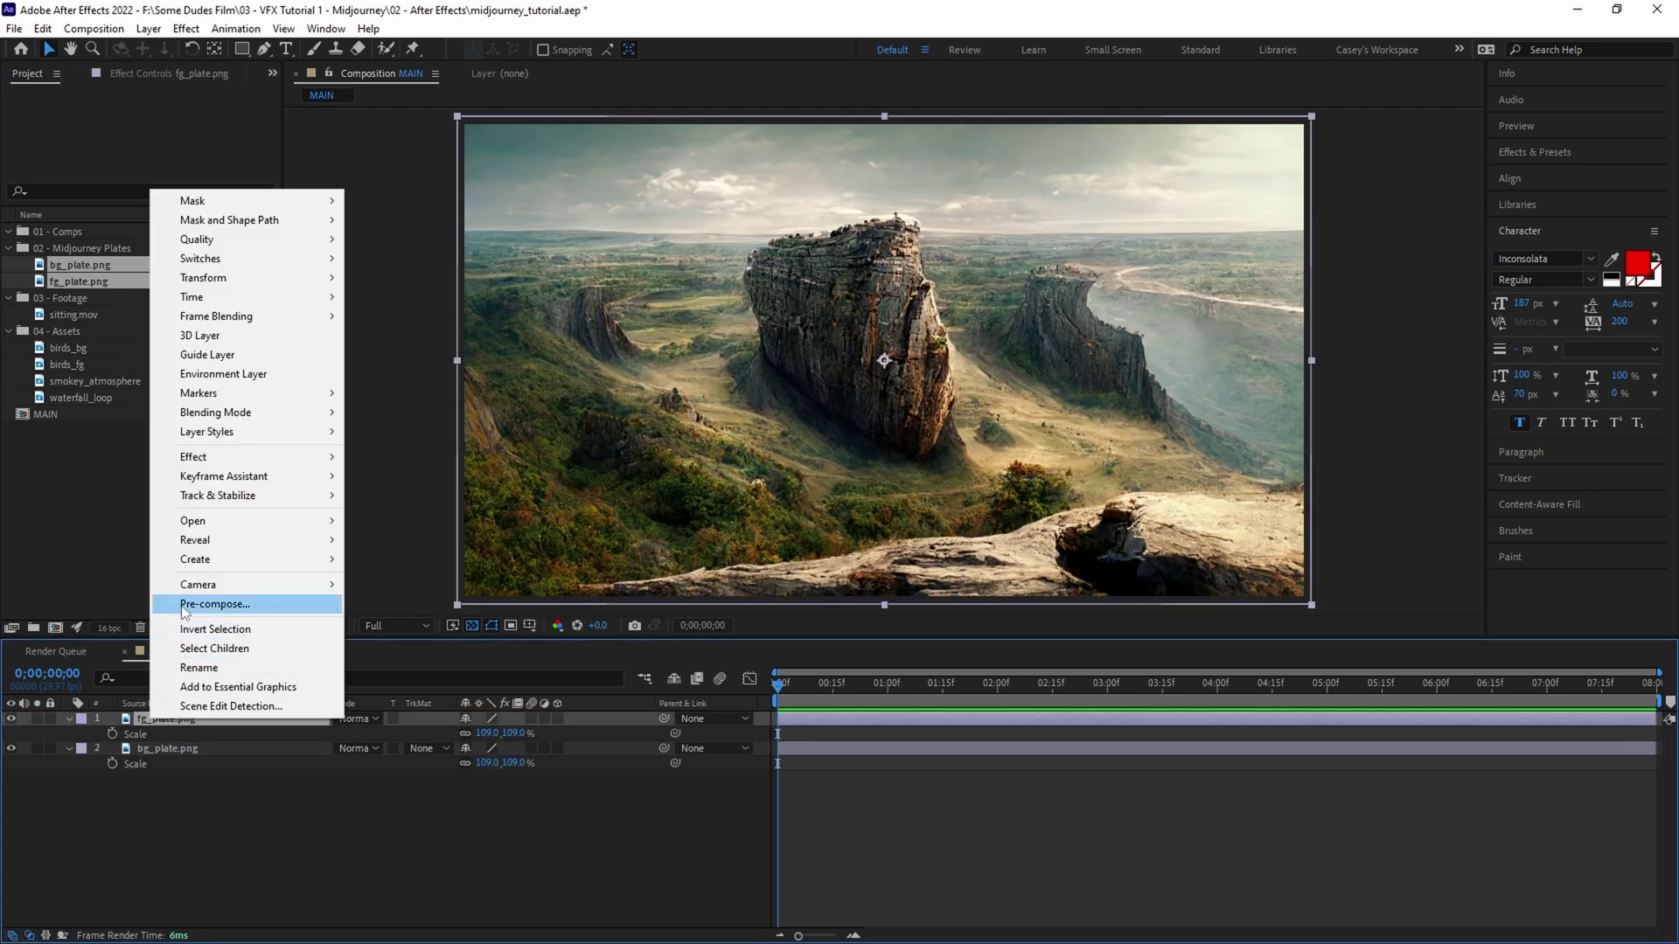
{"action": "left_click", "coordinate": [245, 603]}
{"action": "type", "text": "FG comp"}
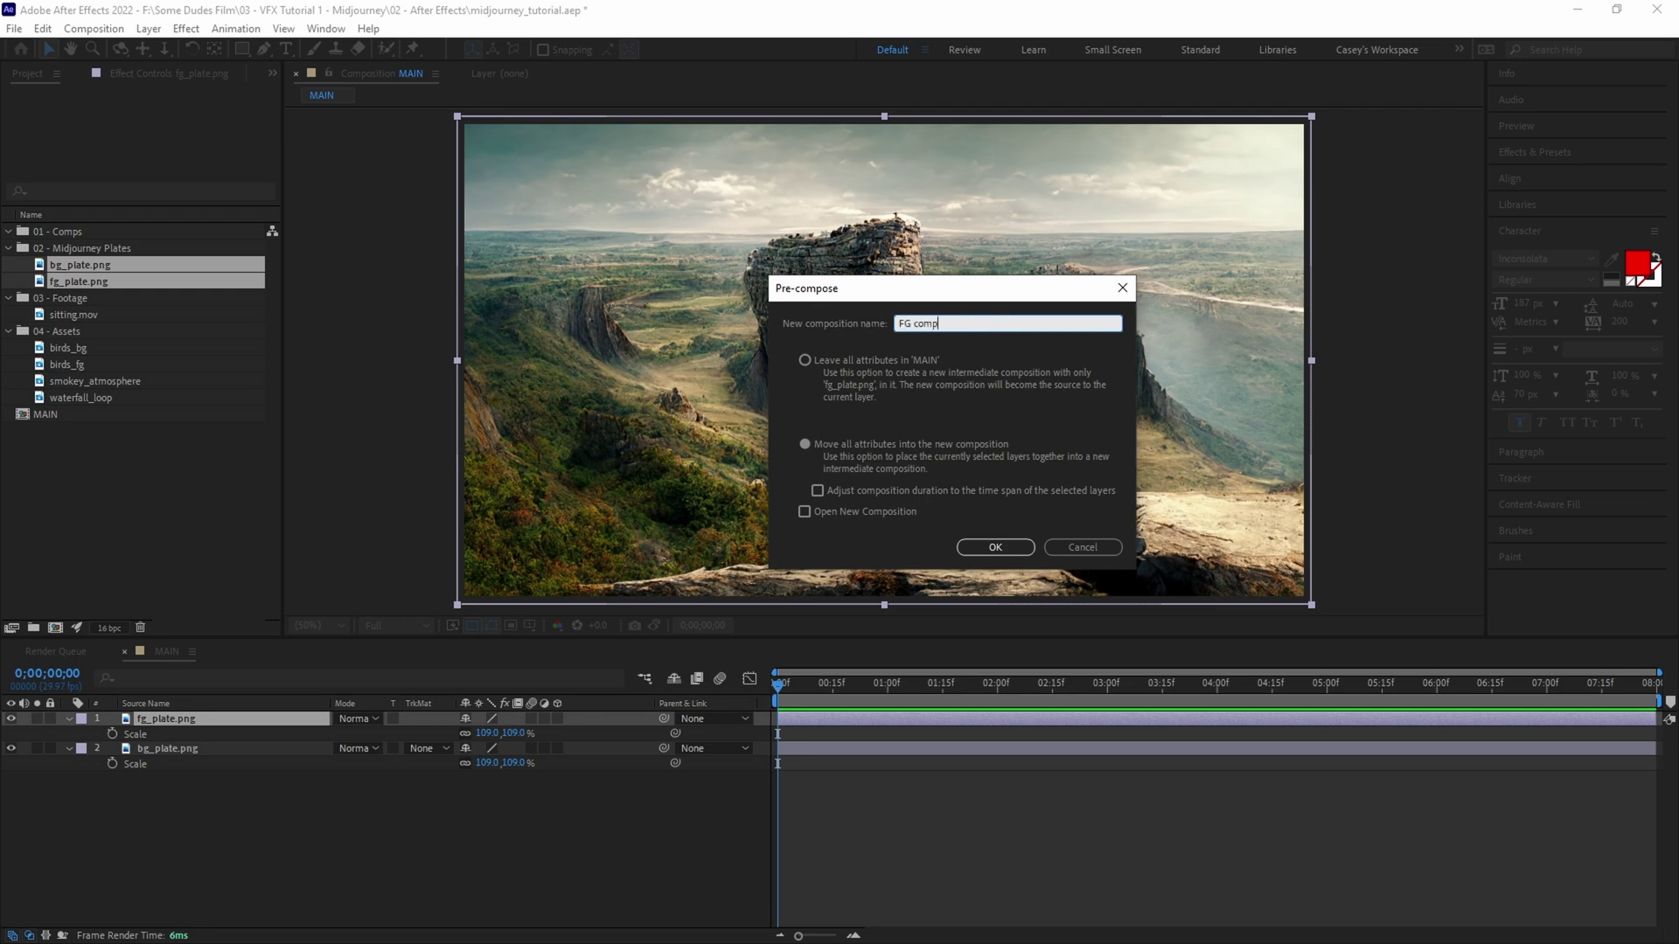
{"action": "key", "text": "Return"}
{"action": "type", "text": "BG comp"}
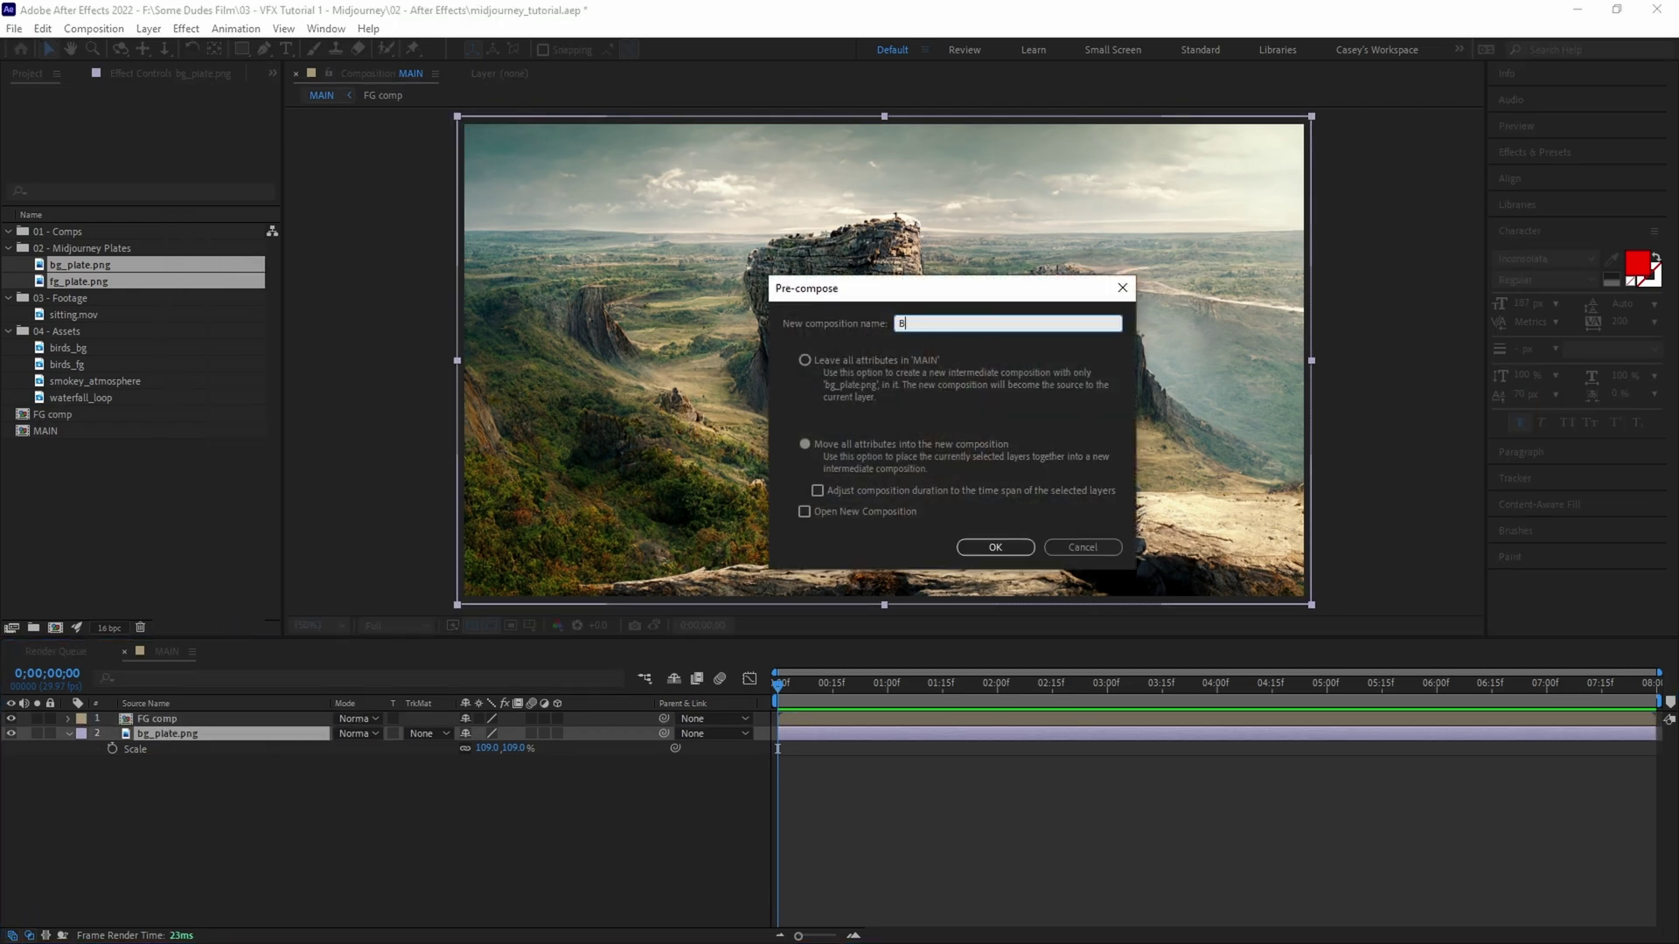
{"action": "key", "text": "Return"}
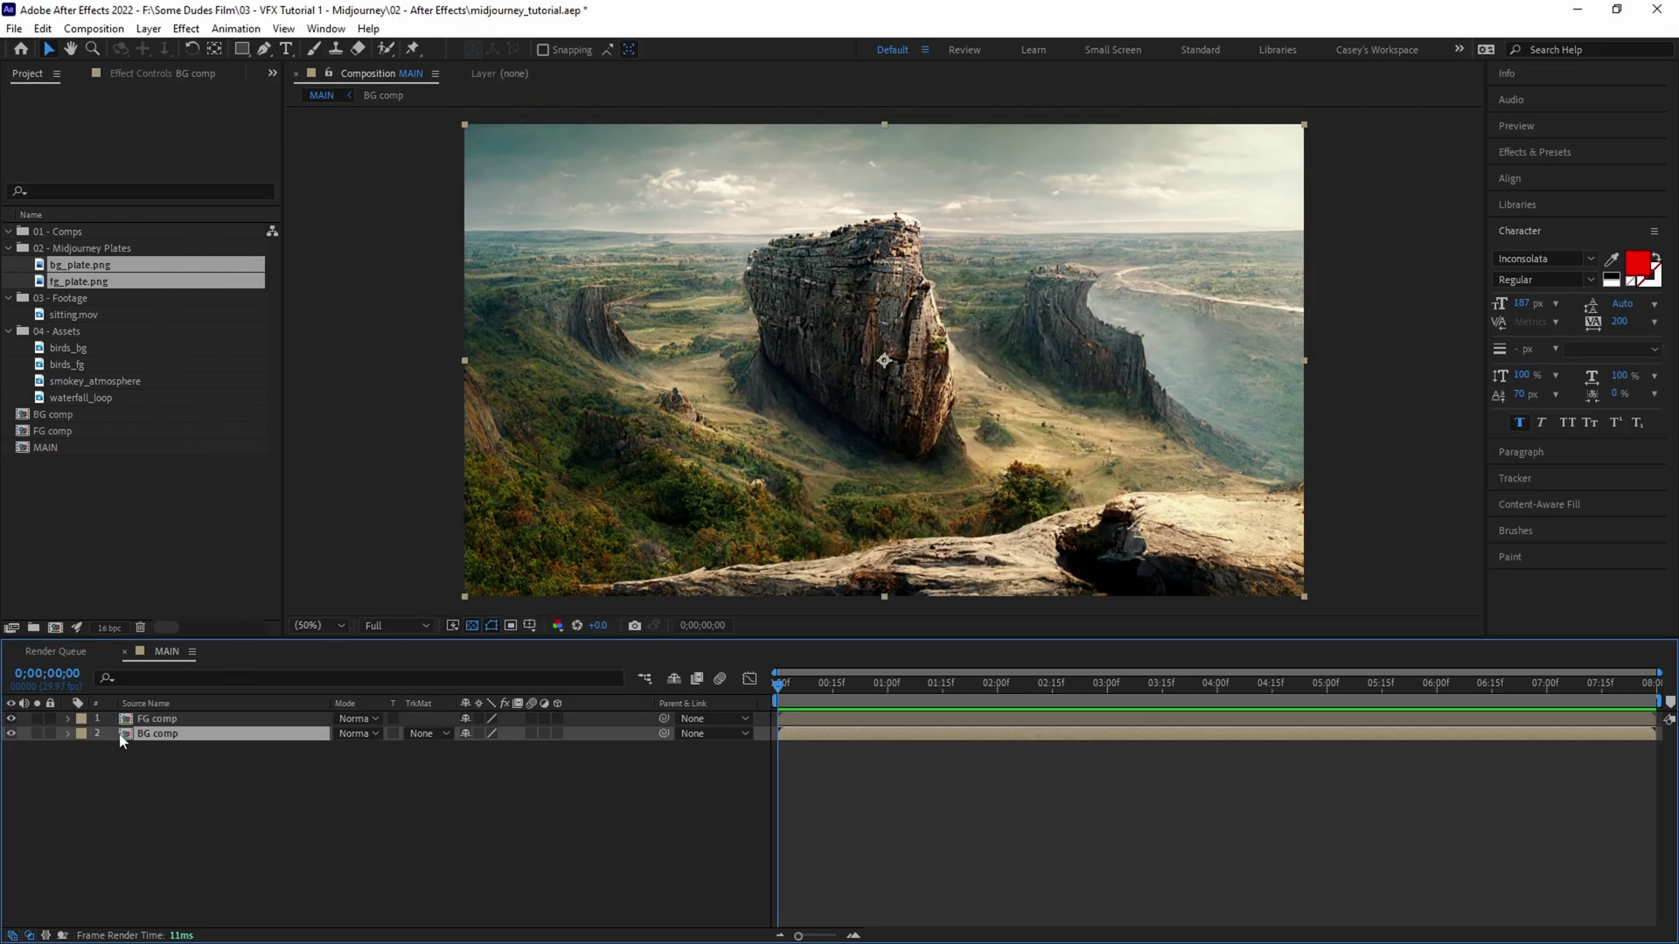
- Add waterfall_loop above the background plate inside BG comp and time-stretch it by a factor of 300
{"action": "double_click", "coordinate": [123, 735]}
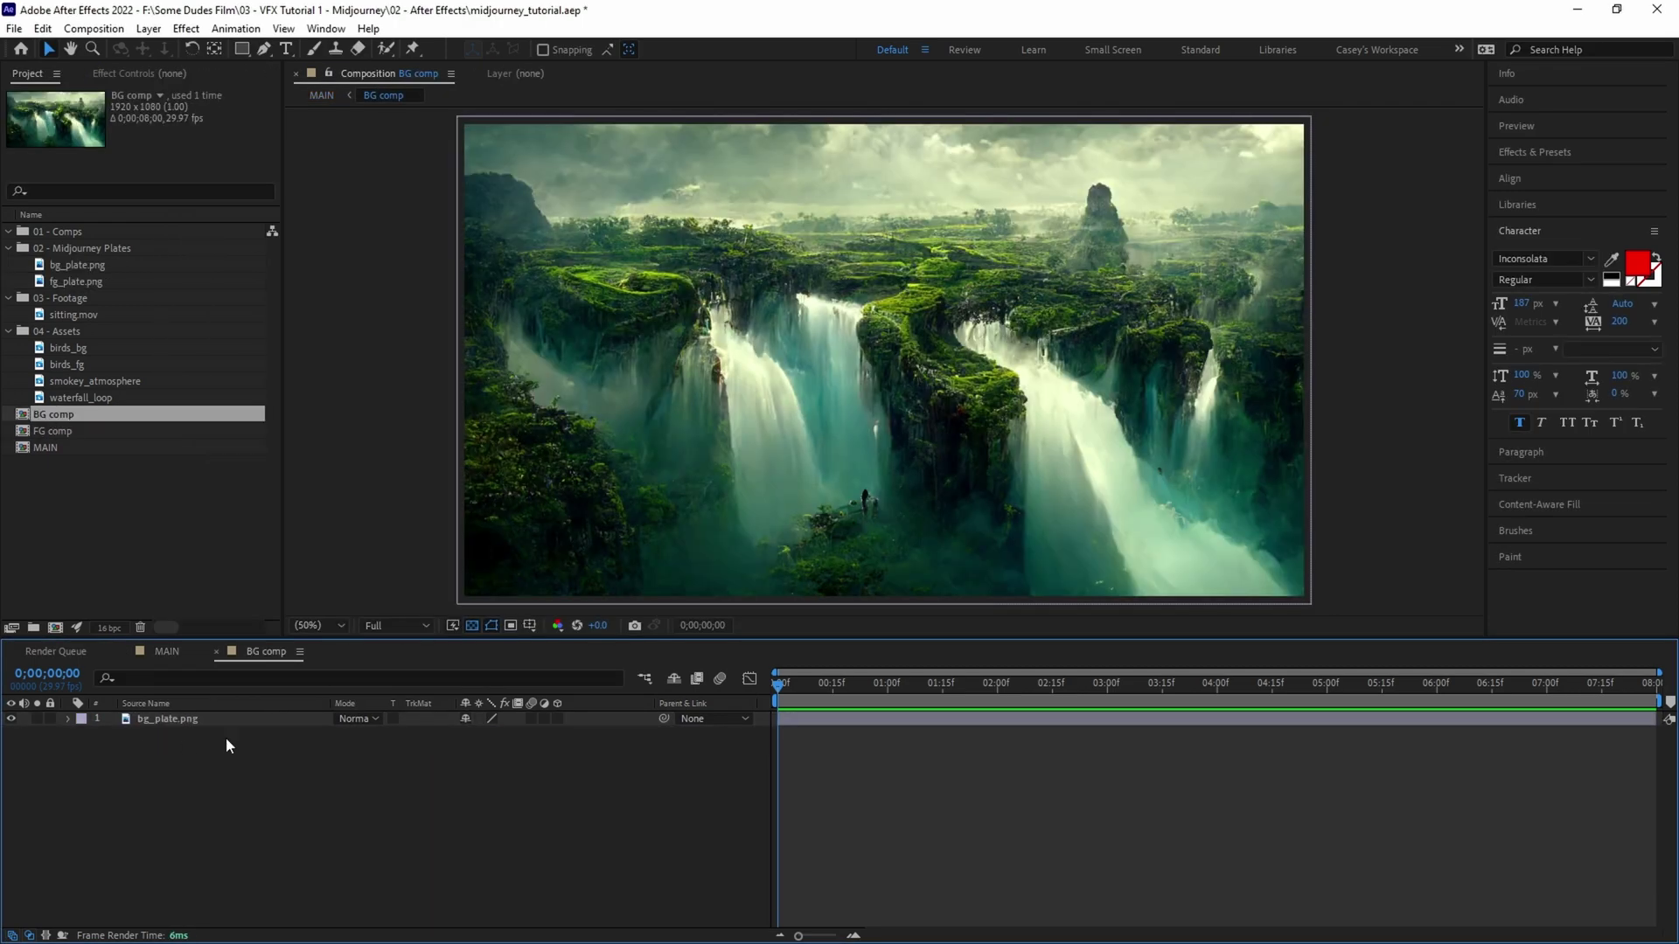
{"action": "double_click", "coordinate": [103, 398]}
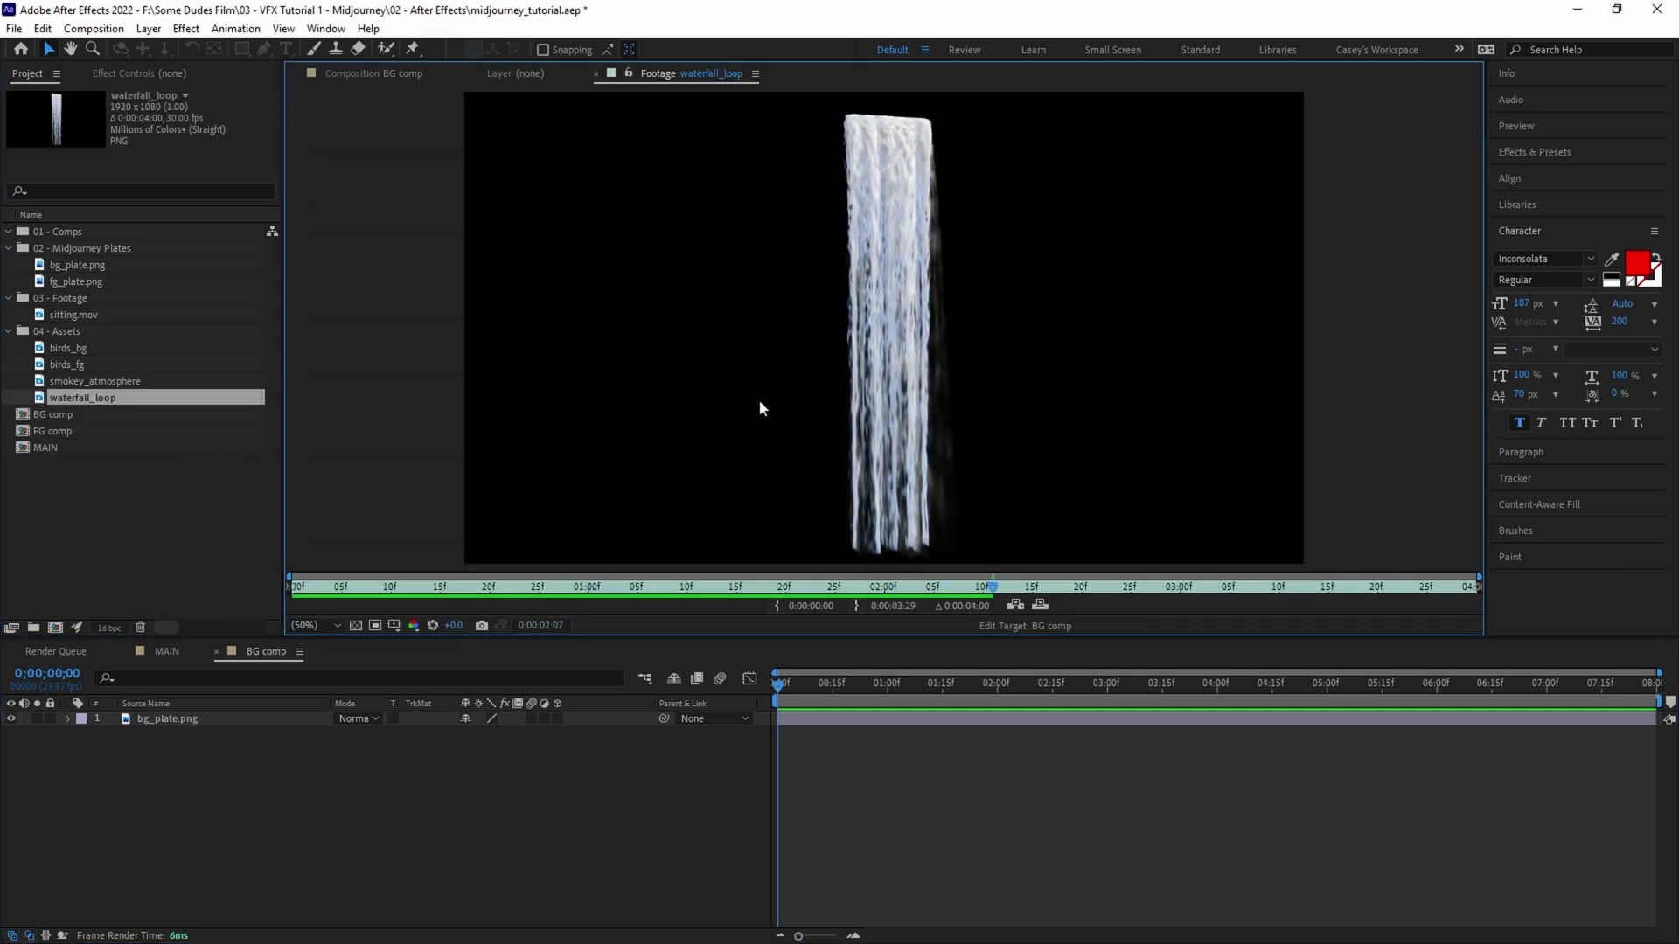
{"action": "right_click", "coordinate": [160, 720]}
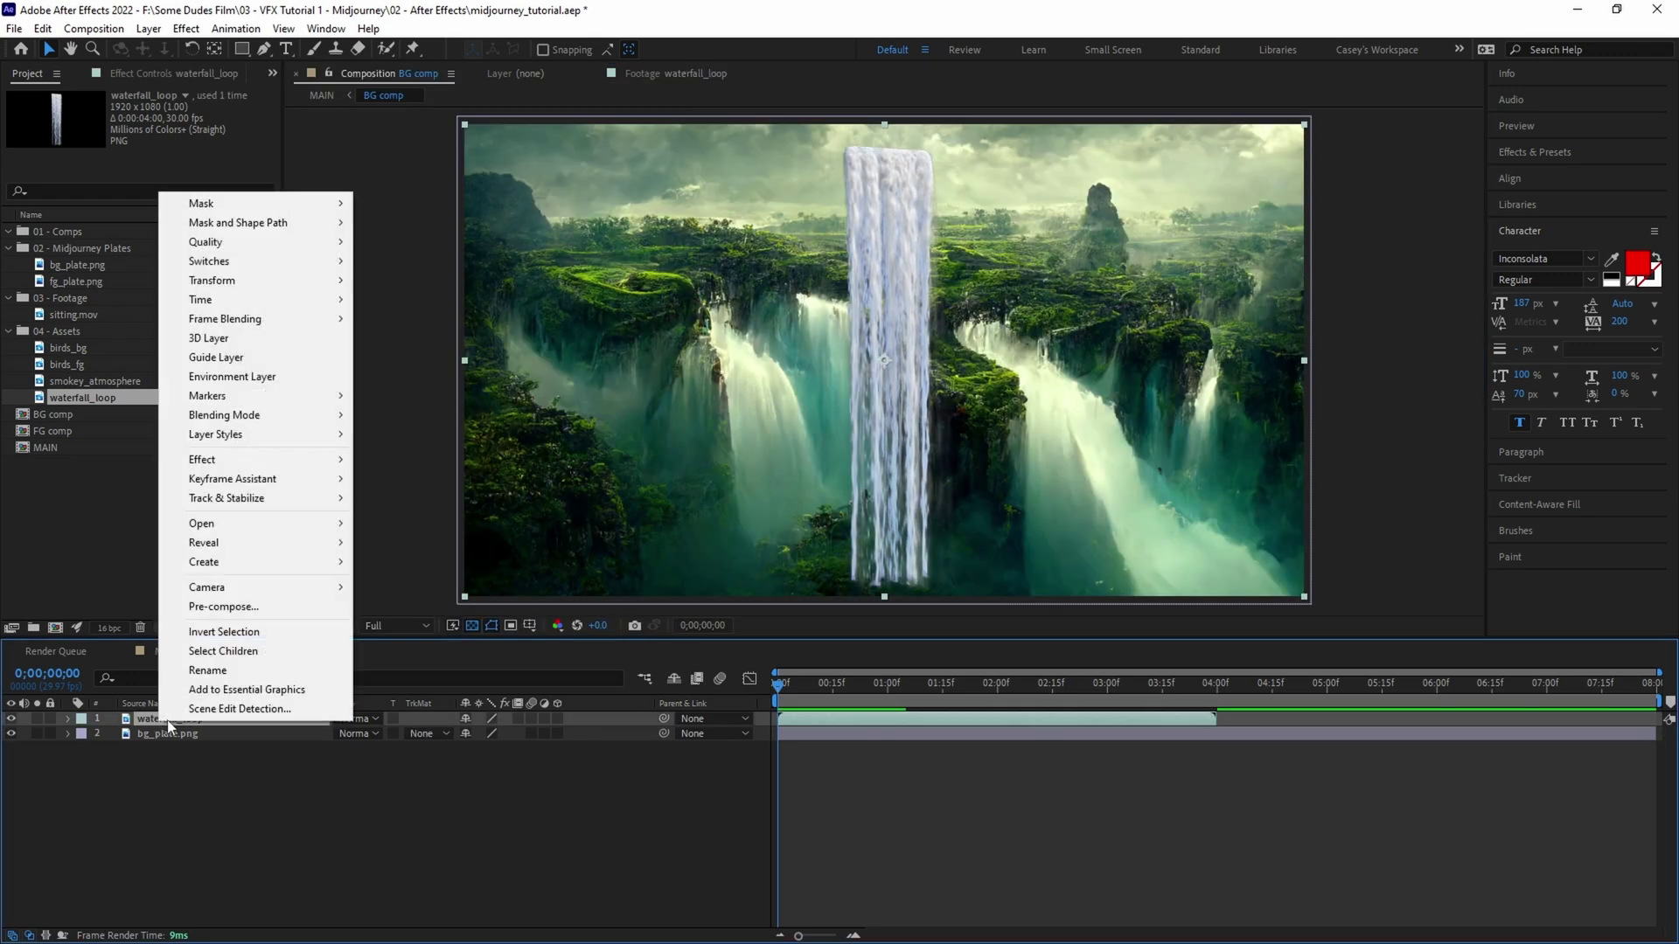
{"action": "mouse_move", "coordinate": [210, 299]}
{"action": "left_click", "coordinate": [411, 343]}
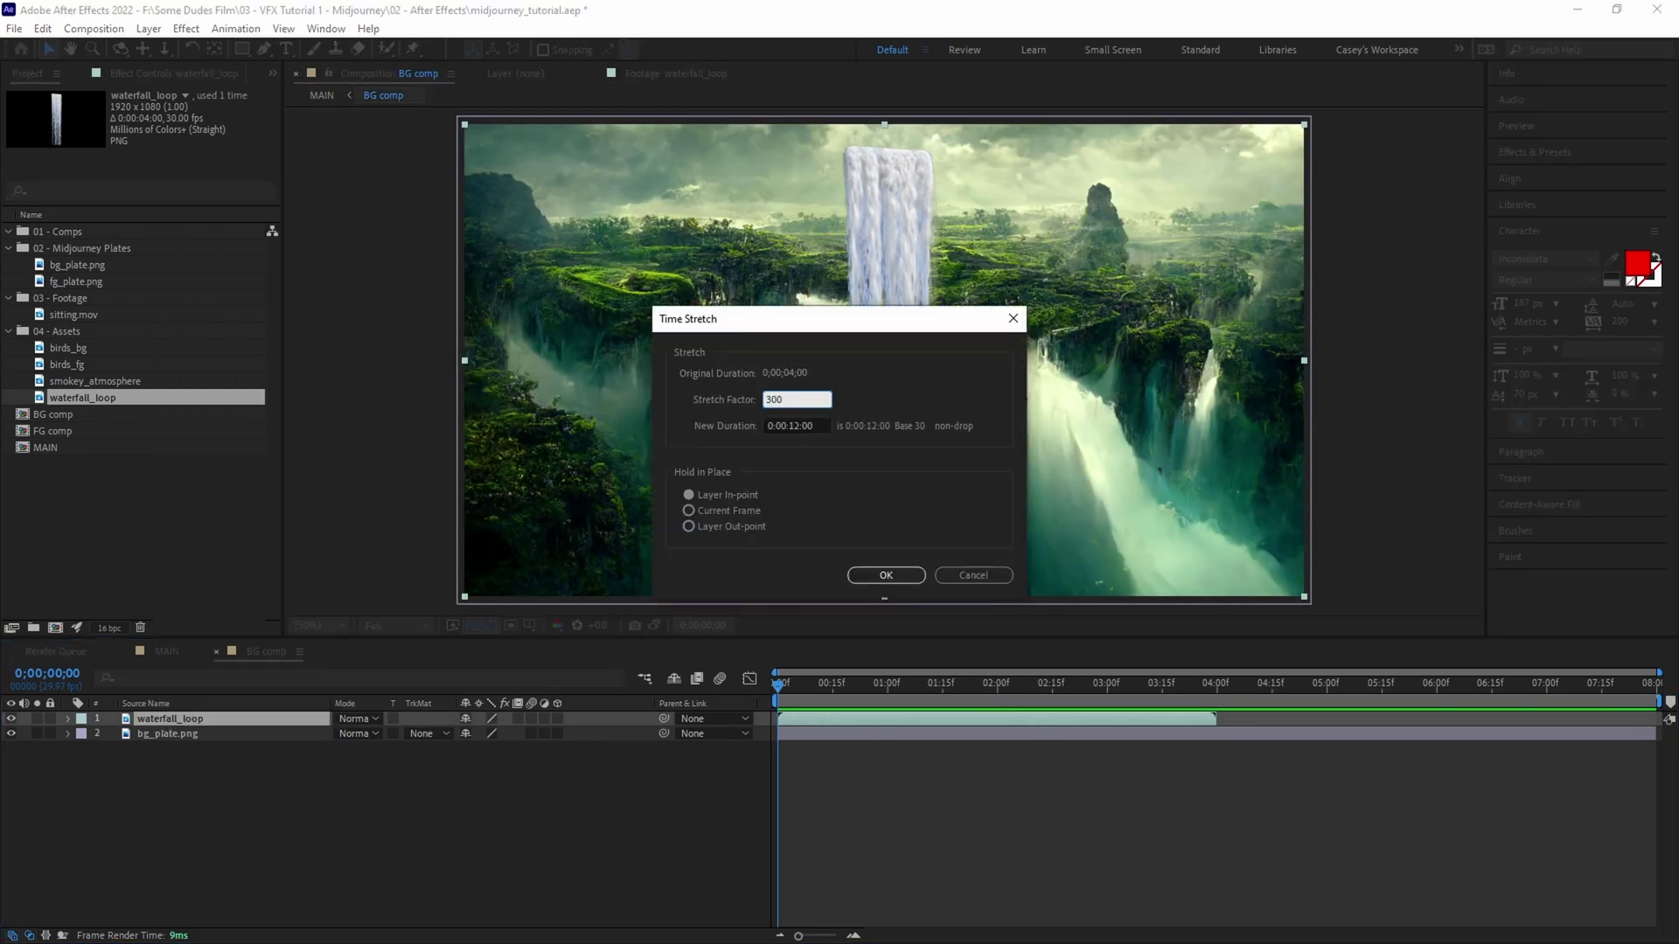
{"action": "key", "text": "Return"}
- Enable frame blending on the waterfall_loop layer and pre-compose it as "Waterfall"
{"action": "left_click", "coordinate": [518, 718]}
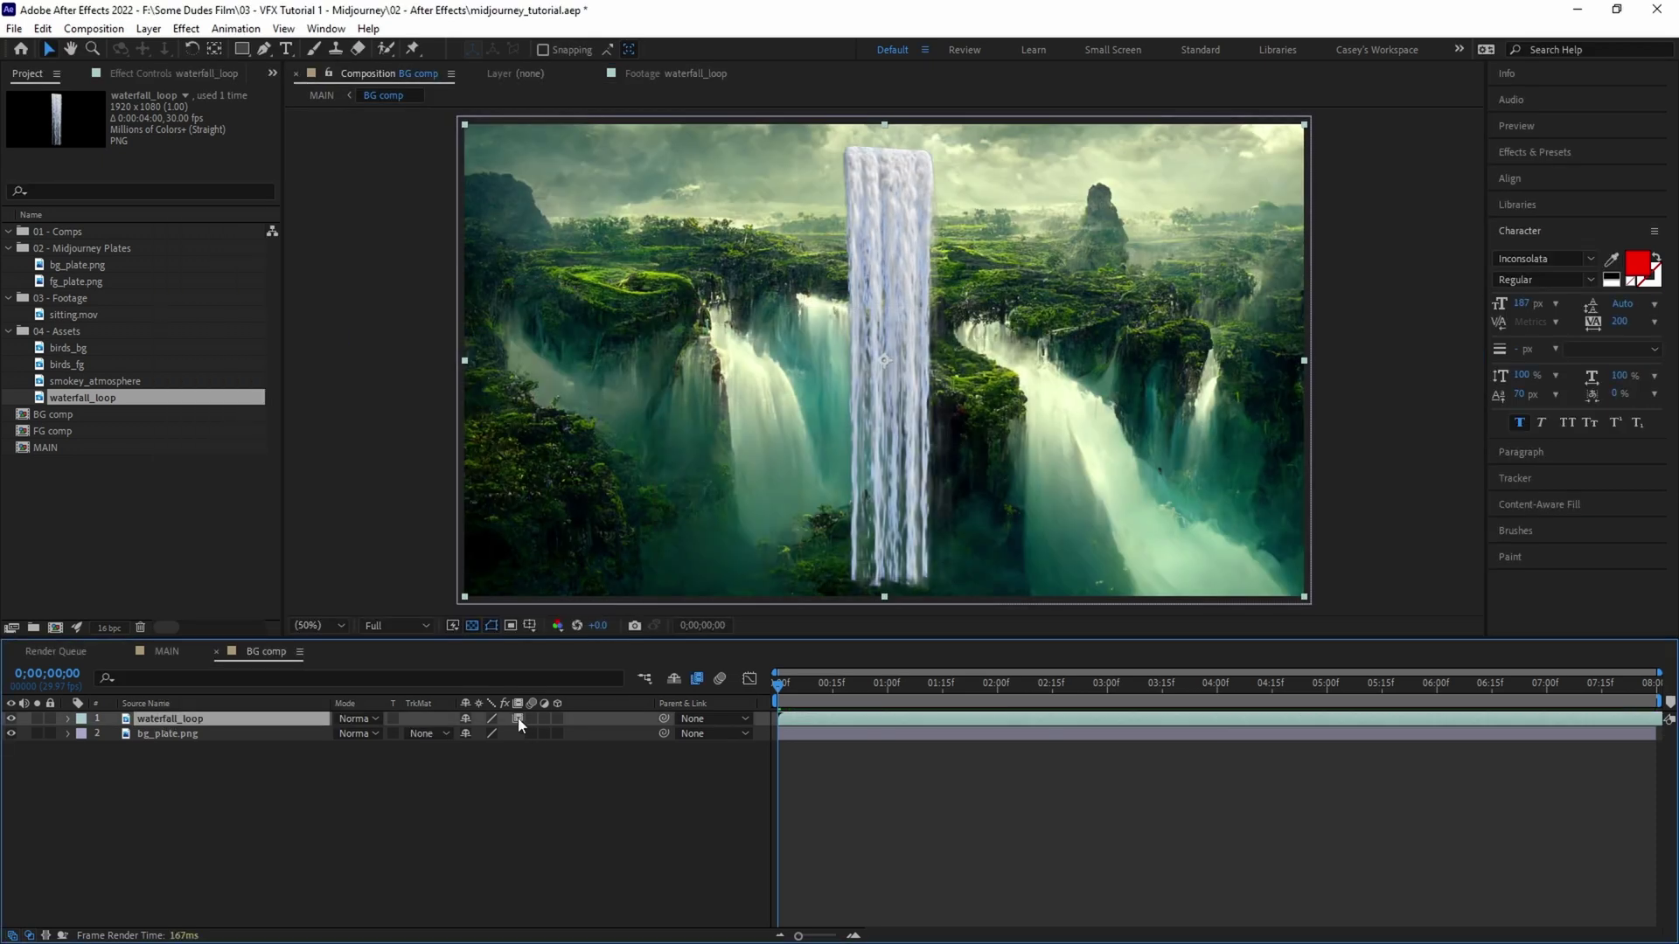
{"action": "right_click", "coordinate": [176, 723]}
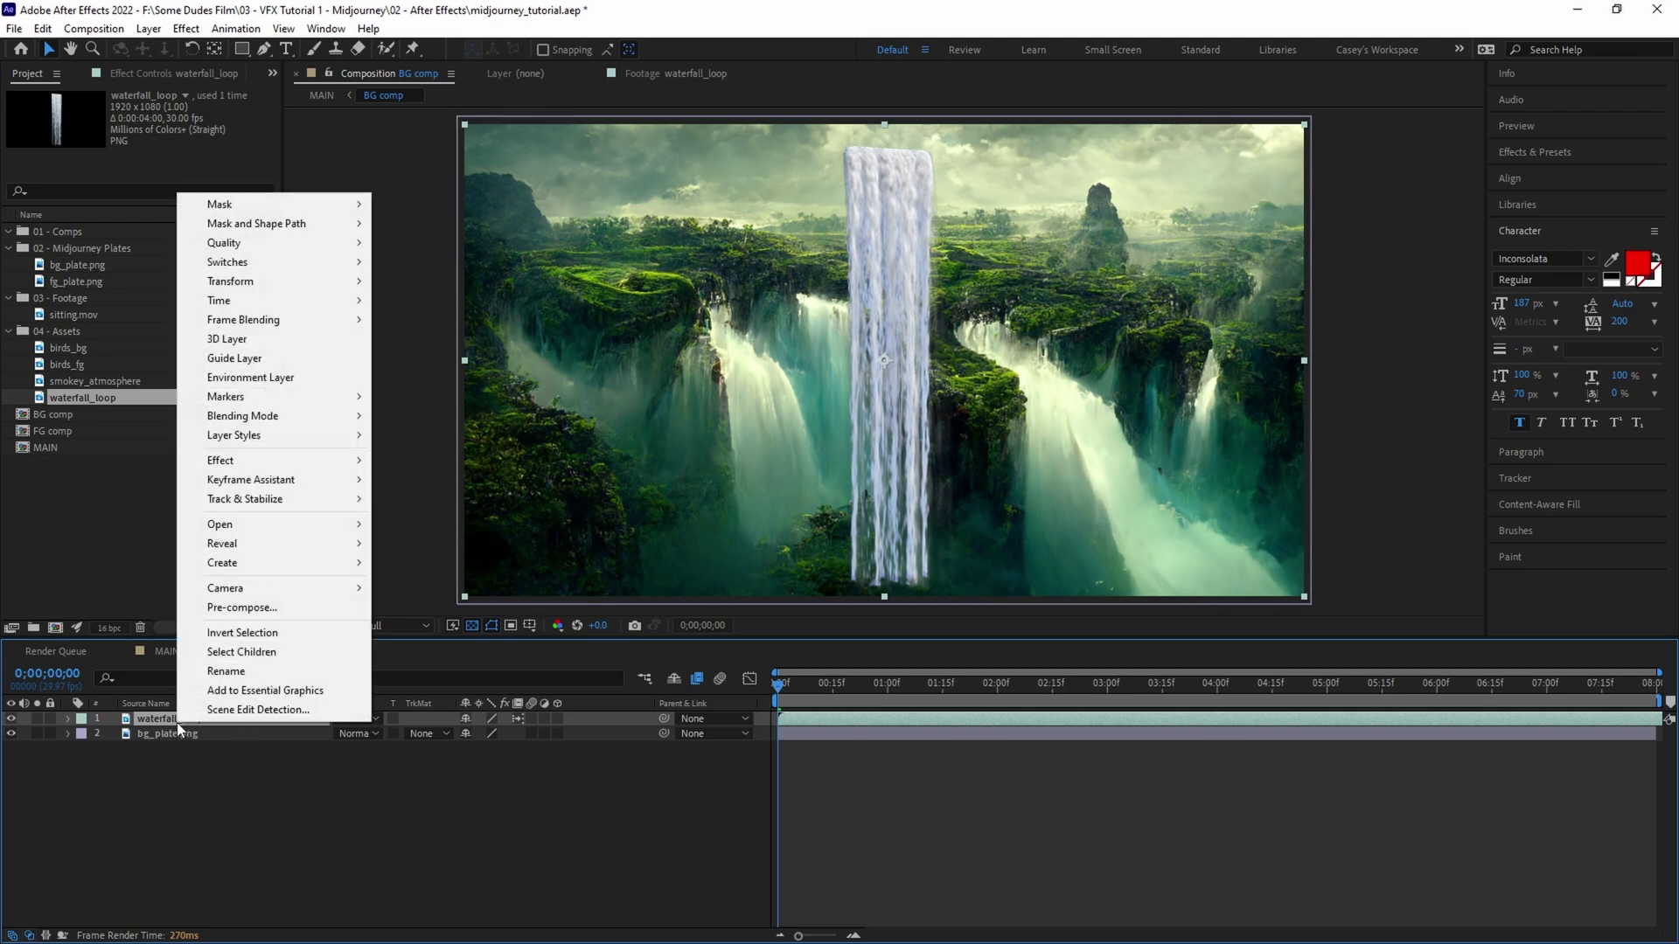
{"action": "left_click", "coordinate": [225, 618]}
{"action": "type", "text": "Waterfall"}
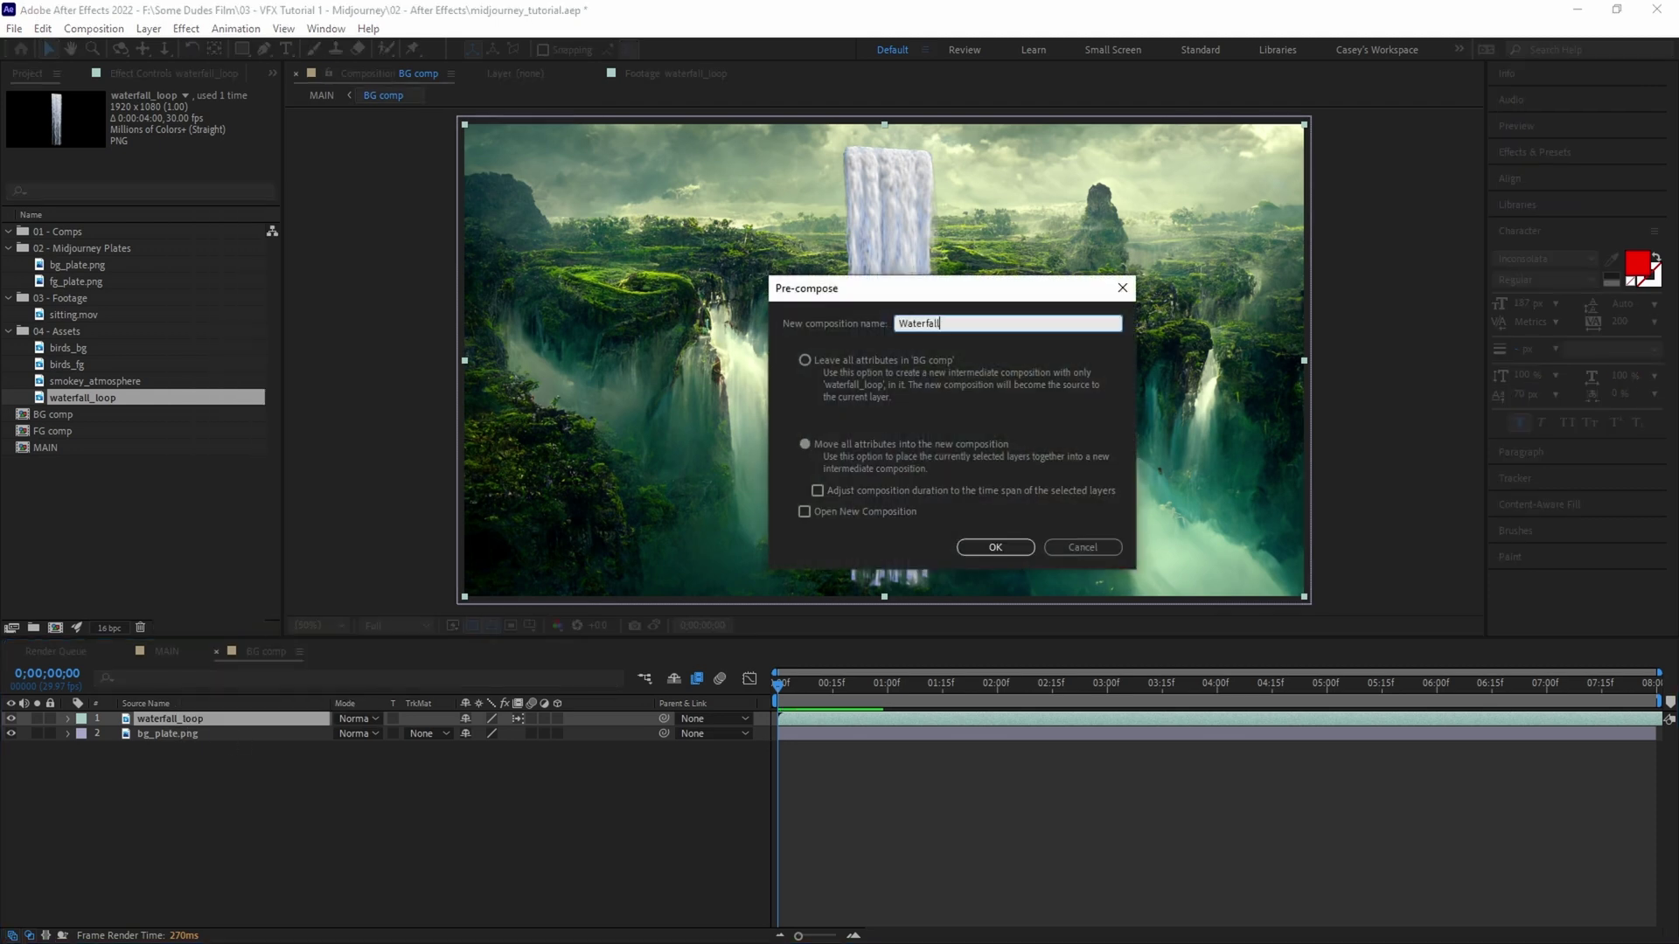
{"action": "key", "text": "Return"}
- Scale the Waterfall layer to 61% and position it over the leftmost large waterfall in the plate
{"action": "key", "text": "s"}
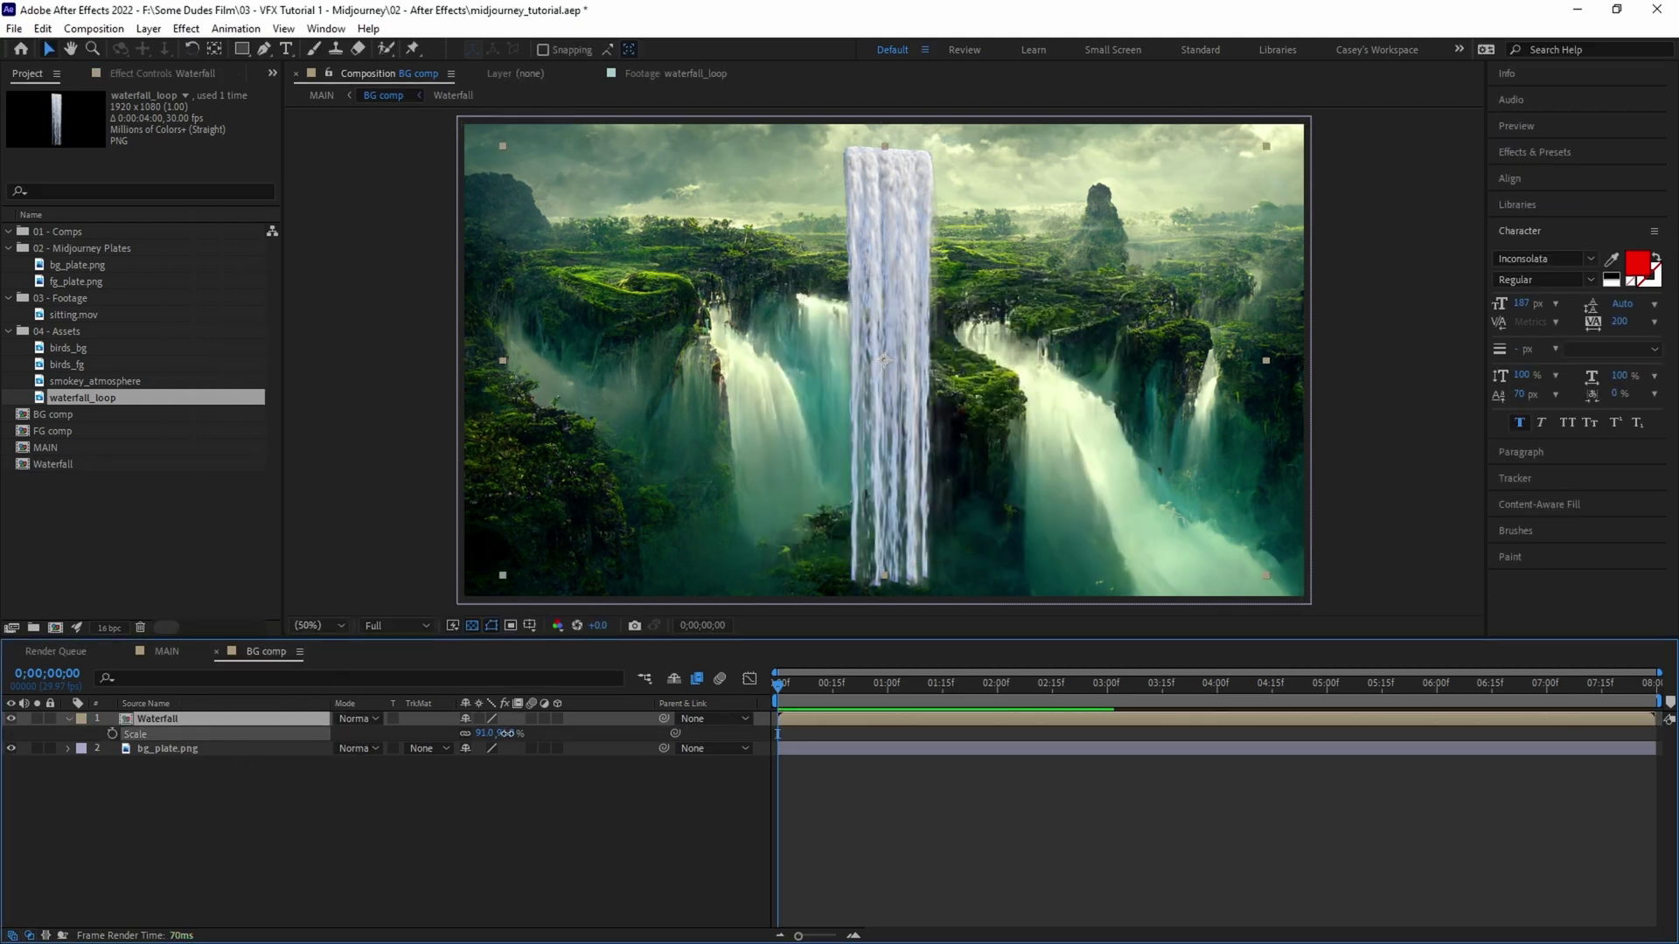
{"action": "left_click_drag", "start_coordinate": [507, 734], "coordinate": [481, 734]}
{"action": "left_click_drag", "start_coordinate": [896, 435], "coordinate": [759, 573]}
- Draw a Subtract mask around the upper end of the Waterfall layer and feather it by 31 pixels
{"action": "scroll", "coordinate": [750, 366], "scroll_direction": "up", "scroll_amount": 2}
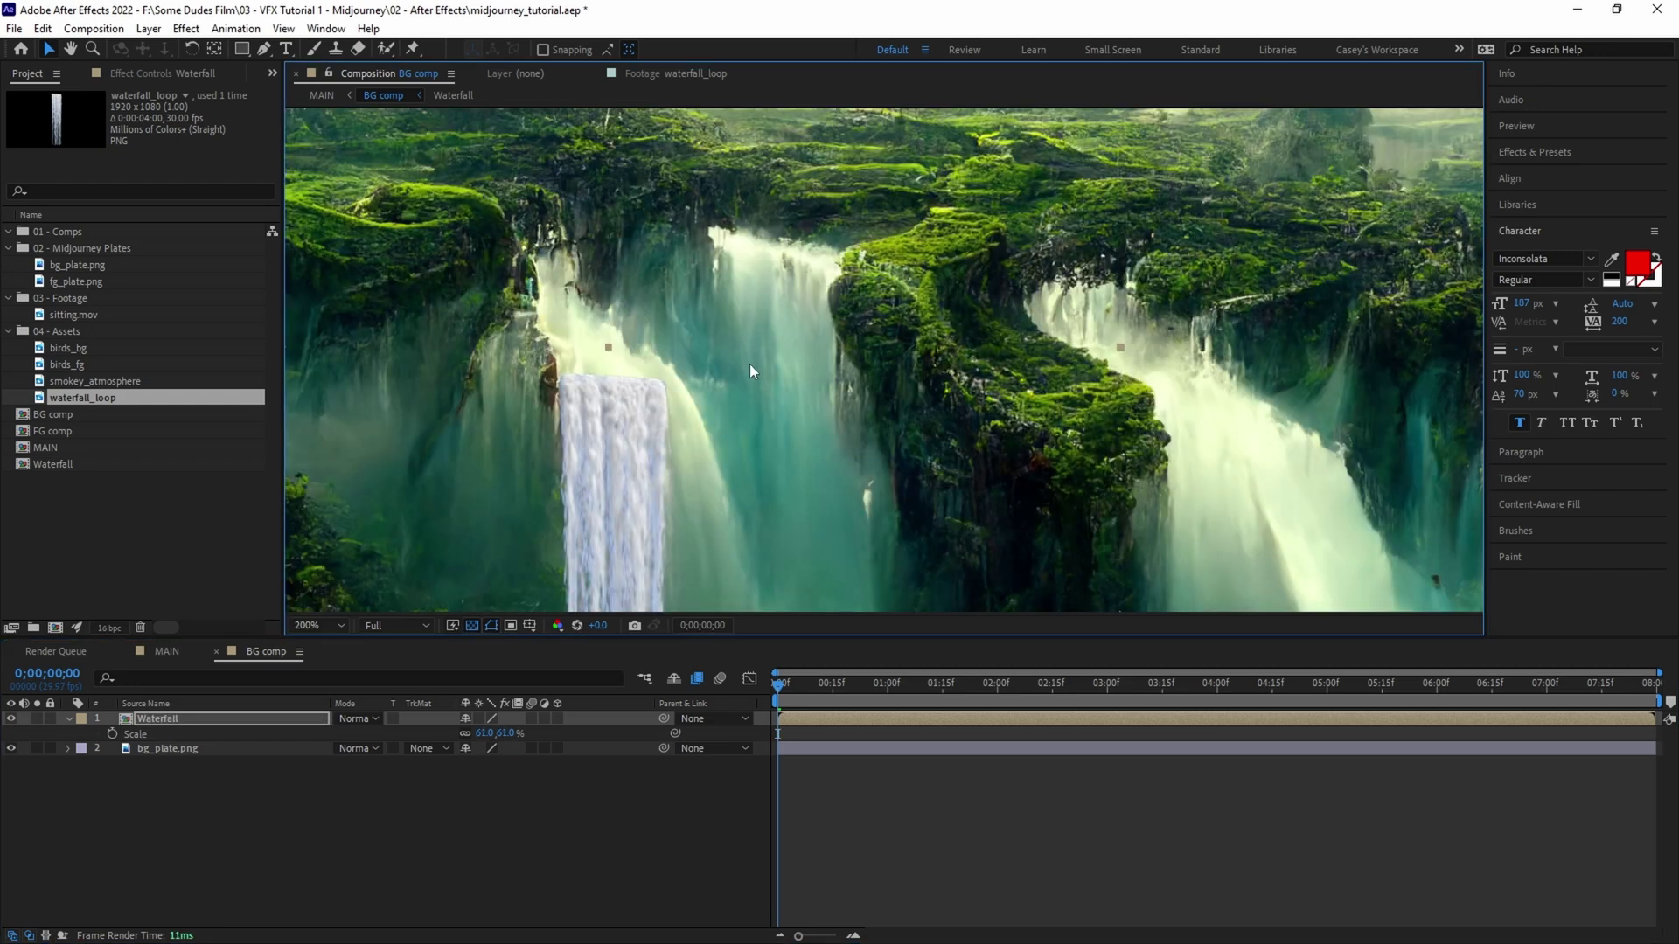
{"action": "key", "text": "g"}
{"action": "left_click", "coordinate": [725, 284]}
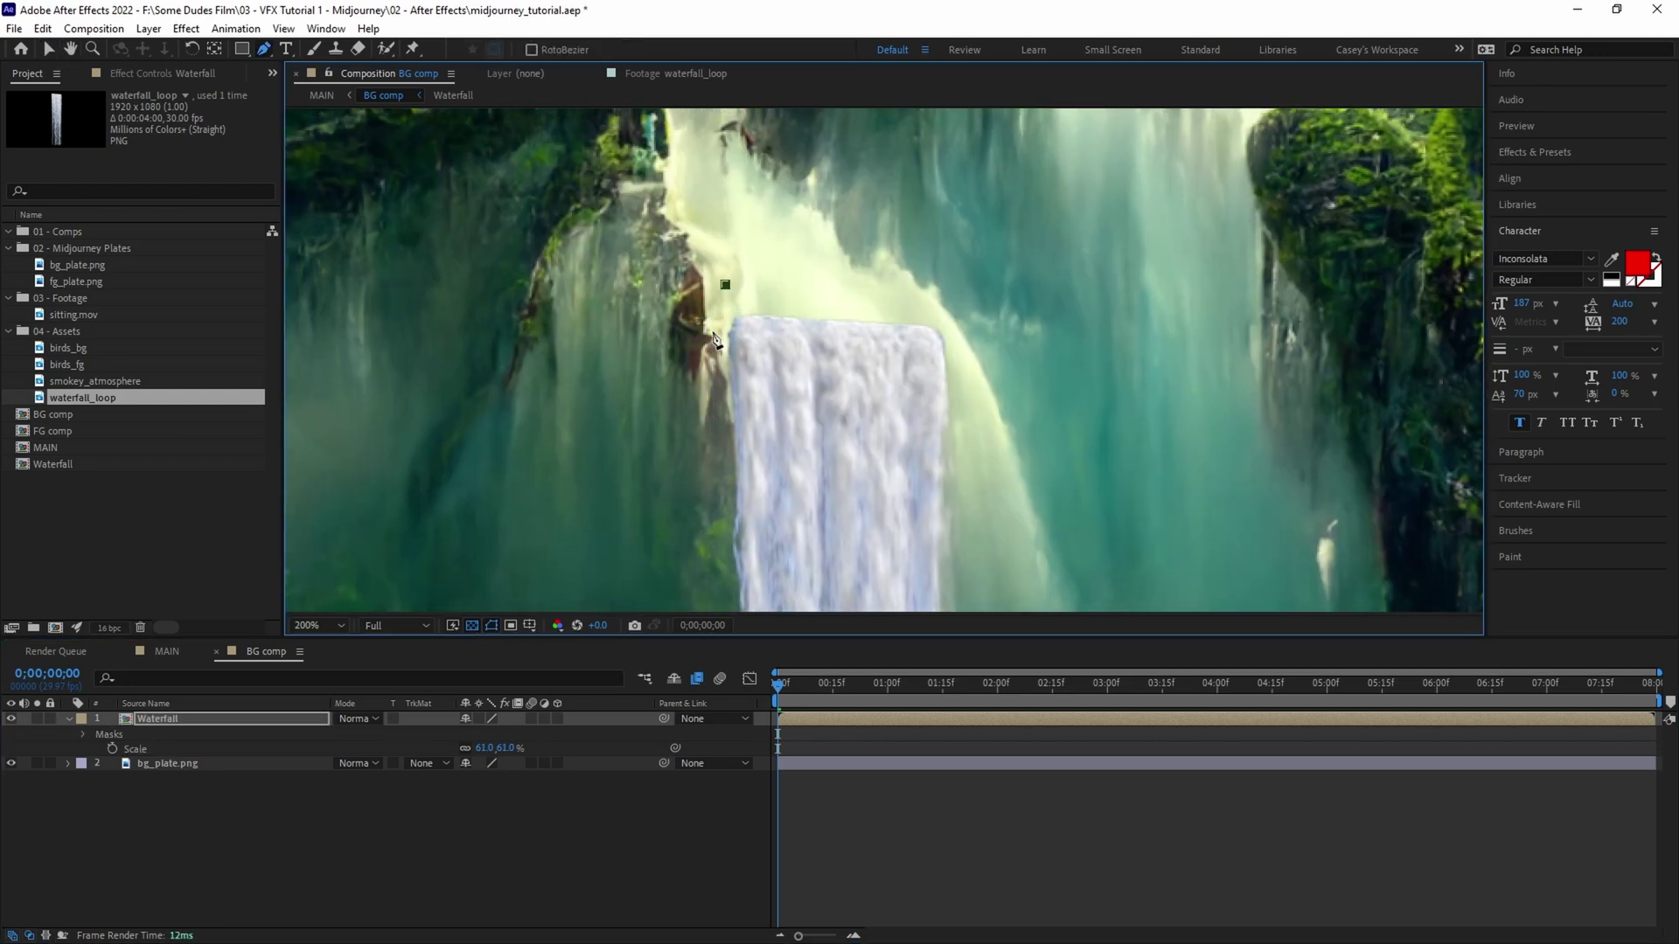
{"action": "left_click", "coordinate": [707, 339]}
{"action": "left_click", "coordinate": [722, 378]}
{"action": "left_click", "coordinate": [758, 389]}
{"action": "left_click", "coordinate": [833, 394]}
{"action": "left_click", "coordinate": [897, 391]}
{"action": "left_click", "coordinate": [946, 379]}
{"action": "left_click", "coordinate": [960, 335]}
{"action": "left_click", "coordinate": [919, 287]}
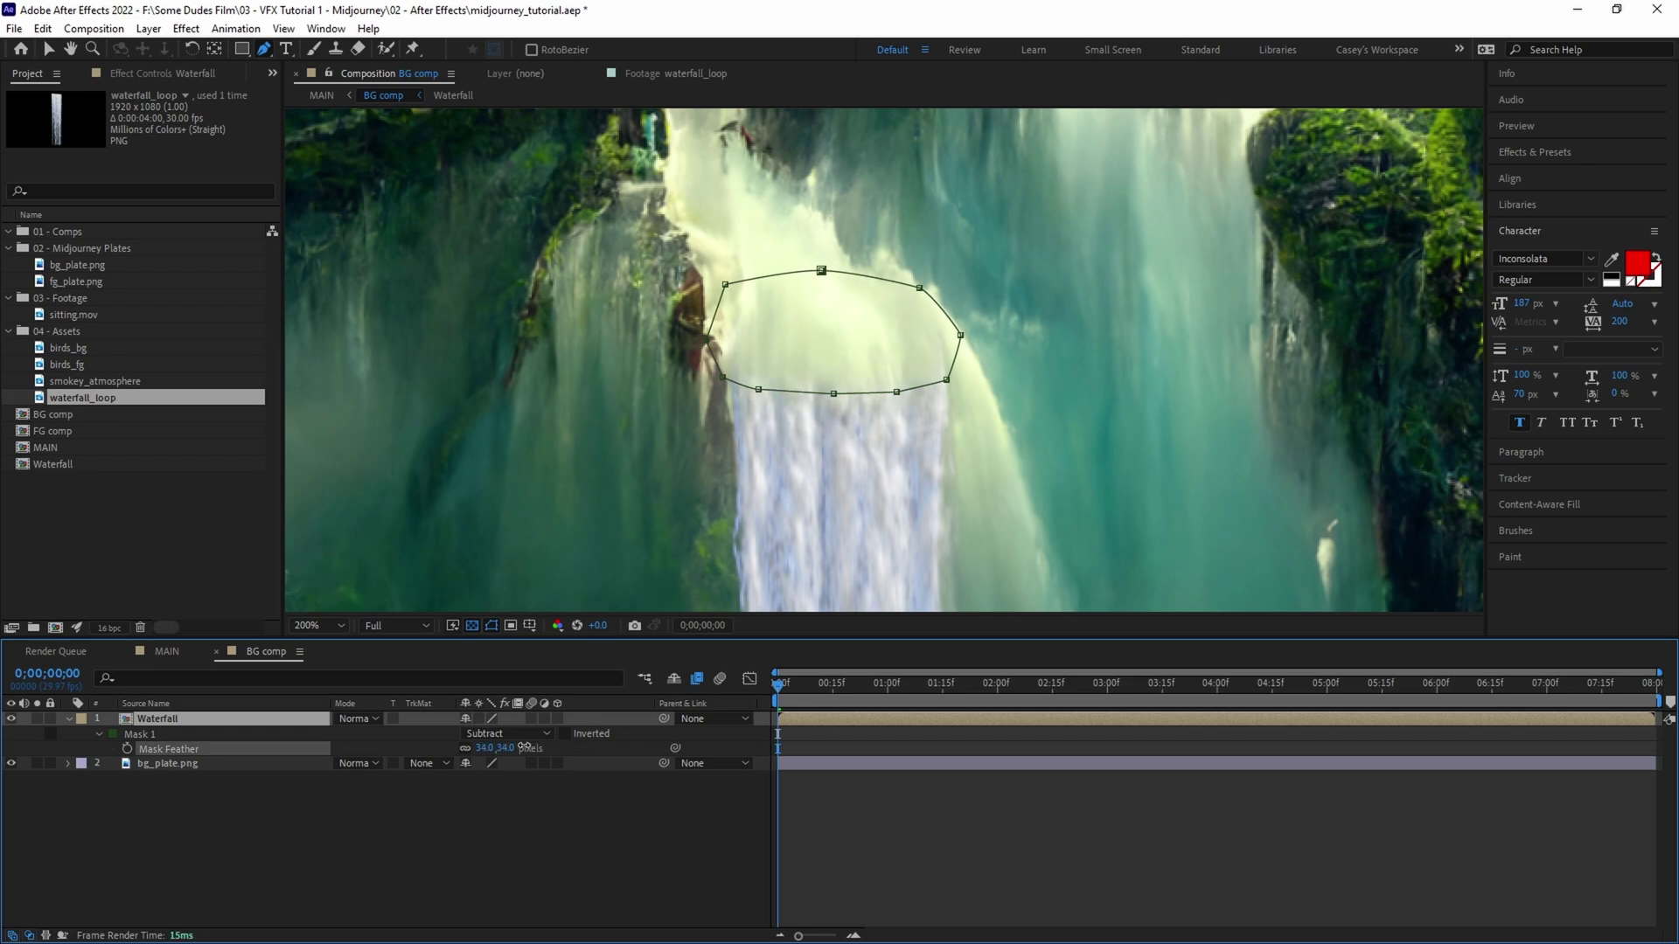
{"action": "left_click_drag", "start_coordinate": [517, 738], "coordinate": [517, 736]}
- Set the Waterfall layer's blending mode to Soft Light and nudge the layer slightly over the painted waterfall
{"action": "left_click_drag", "start_coordinate": [772, 516], "coordinate": [787, 325]}
{"action": "left_click", "coordinate": [372, 719]}
{"action": "left_click", "coordinate": [490, 523]}
{"action": "key", "text": "v"}
{"action": "left_click", "coordinate": [878, 465]}
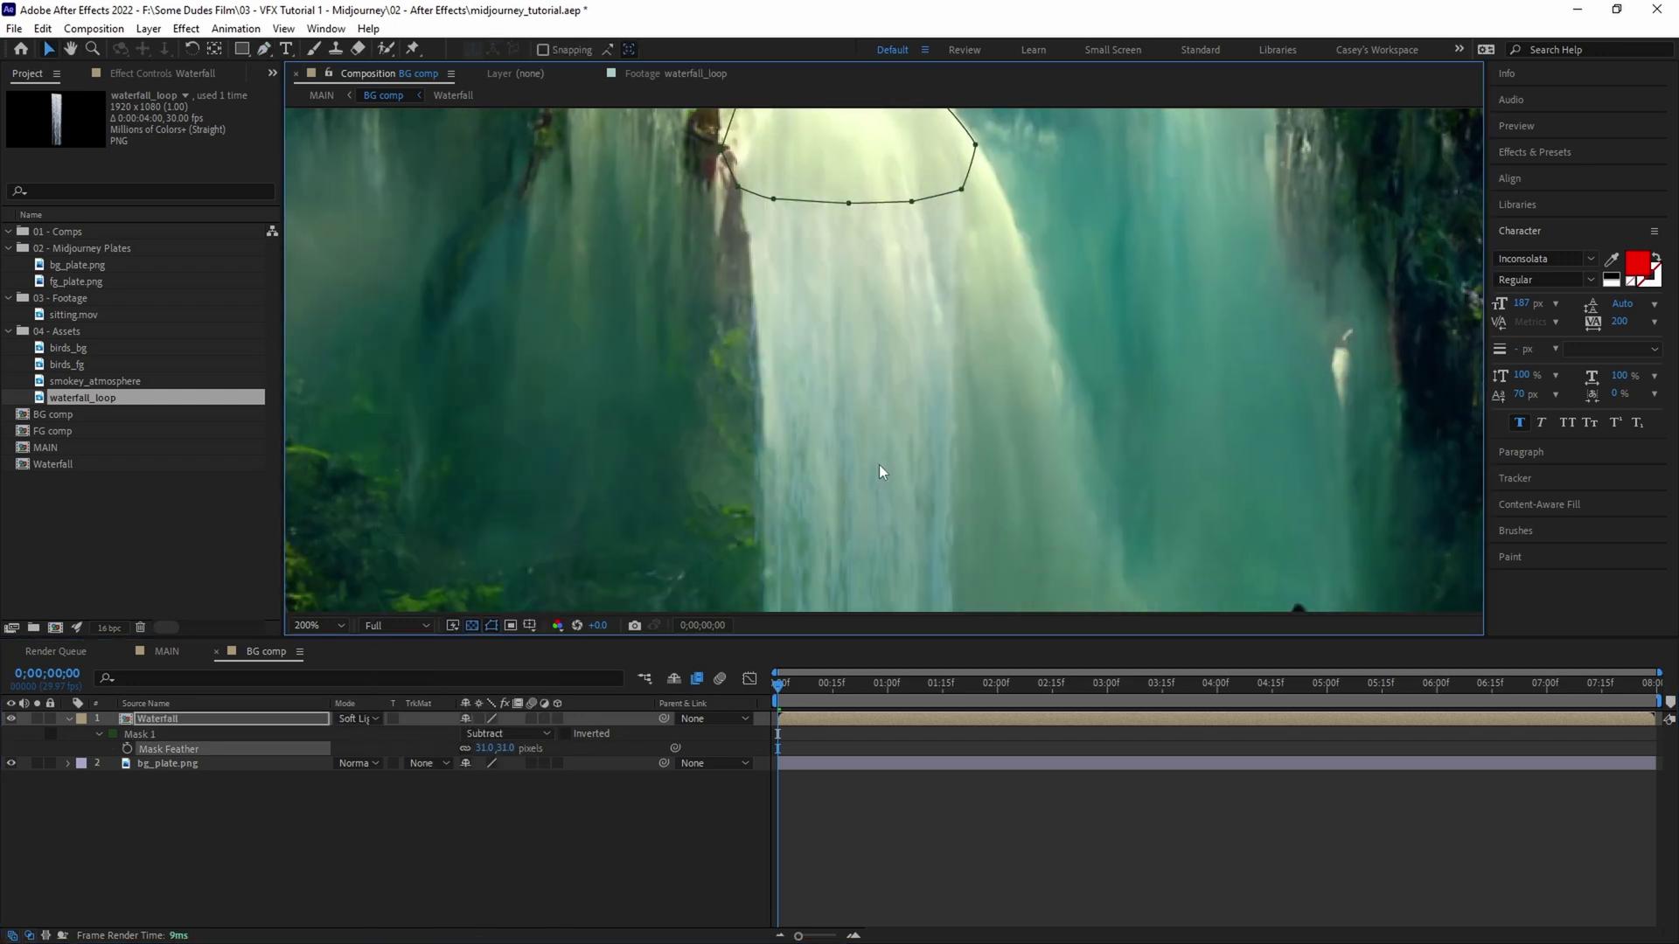
{"action": "left_click_drag", "start_coordinate": [879, 464], "coordinate": [896, 458]}
- Apply a Curves effect to the Waterfall layer, lifting the RGB shadows, lowering the highlights and raising the green channel
{"action": "key", "text": "ctrl+space"}
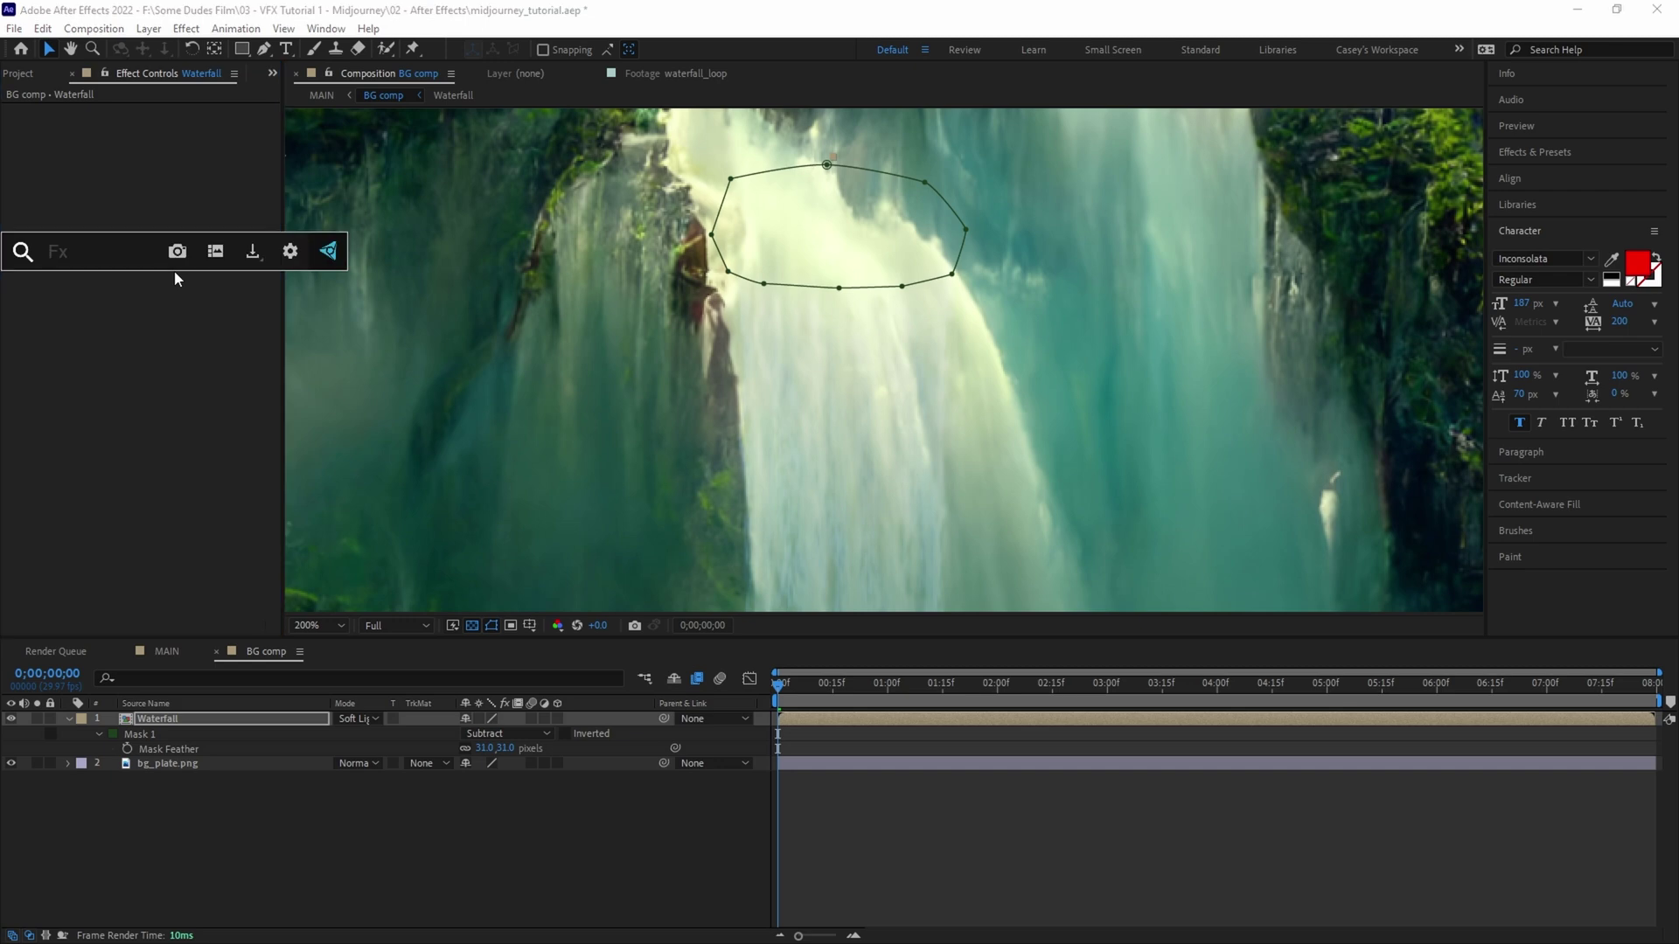
{"action": "type", "text": "curves"}
{"action": "key", "text": "Return"}
{"action": "key", "text": "shift+slash"}
{"action": "left_click_drag", "start_coordinate": [198, 238], "coordinate": [218, 237]}
{"action": "left_click_drag", "start_coordinate": [68, 368], "coordinate": [62, 343]}
{"action": "left_click", "coordinate": [206, 125]}
{"action": "left_click", "coordinate": [194, 164]}
{"action": "left_click_drag", "start_coordinate": [173, 261], "coordinate": [179, 238]}
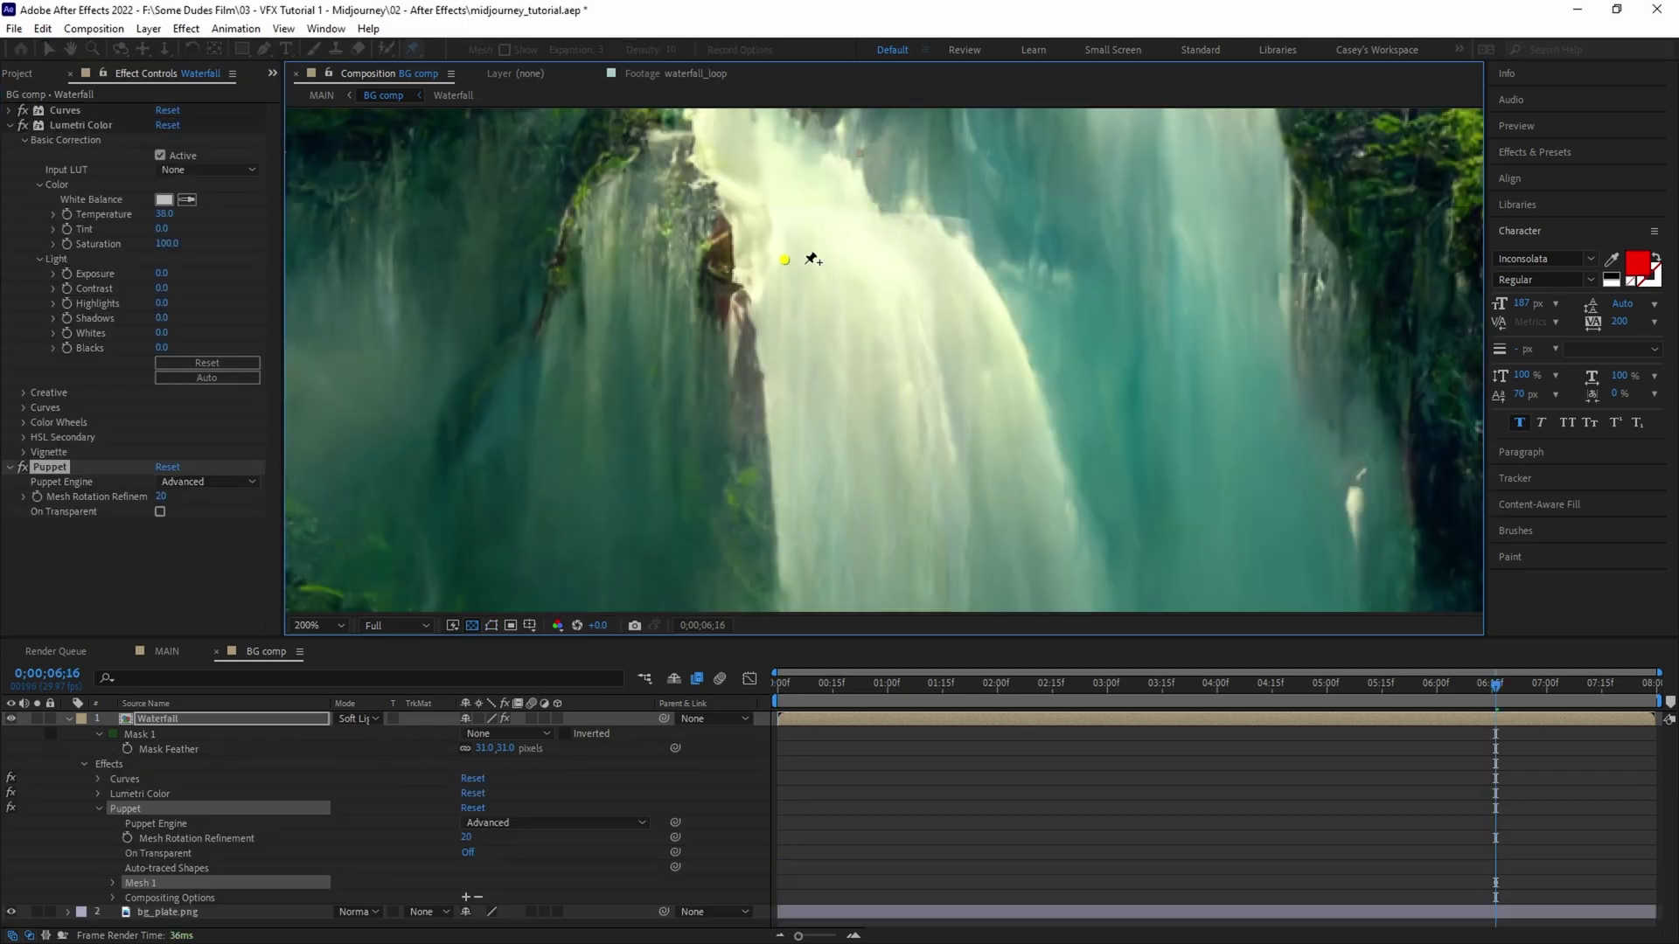
- Place Puppet pins down both edges of the Waterfall layer so it can be shaped to the painted waterfall
{"action": "left_click", "coordinate": [965, 259]}
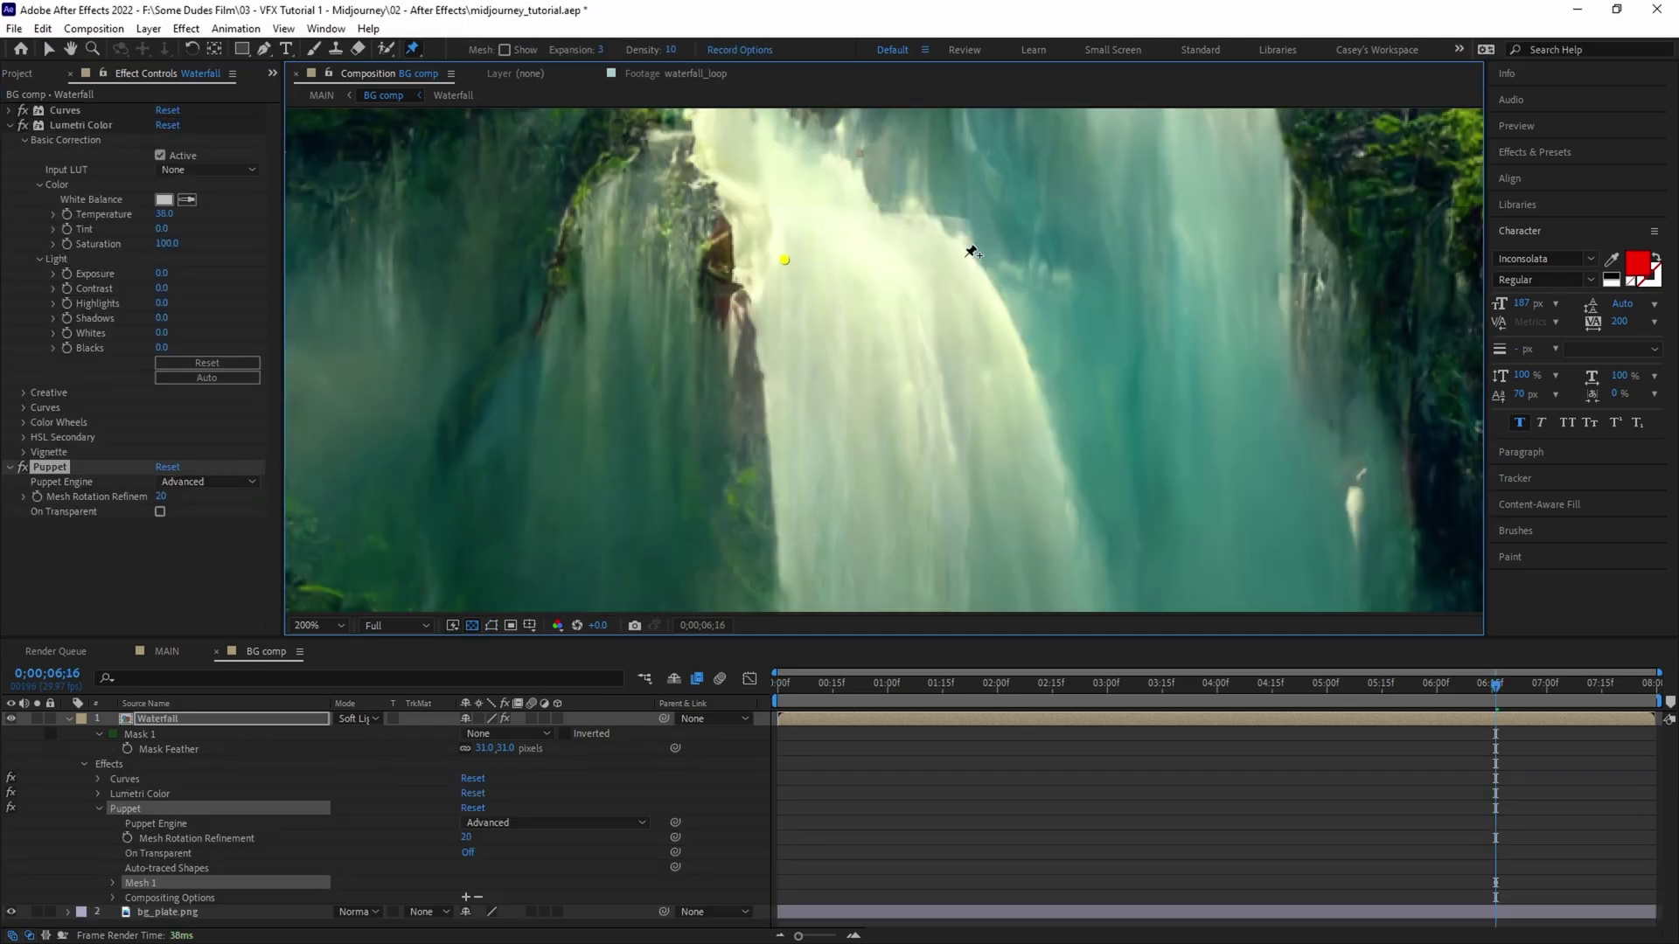
{"action": "scroll", "coordinate": [772, 212], "scroll_direction": "down", "scroll_amount": 3}
{"action": "left_click", "coordinate": [781, 400]}
{"action": "left_click_drag", "start_coordinate": [781, 400], "coordinate": [763, 223]}
{"action": "left_click", "coordinate": [772, 461]}
{"action": "left_click_drag", "start_coordinate": [929, 467], "coordinate": [937, 278]}
{"action": "left_click", "coordinate": [780, 502]}
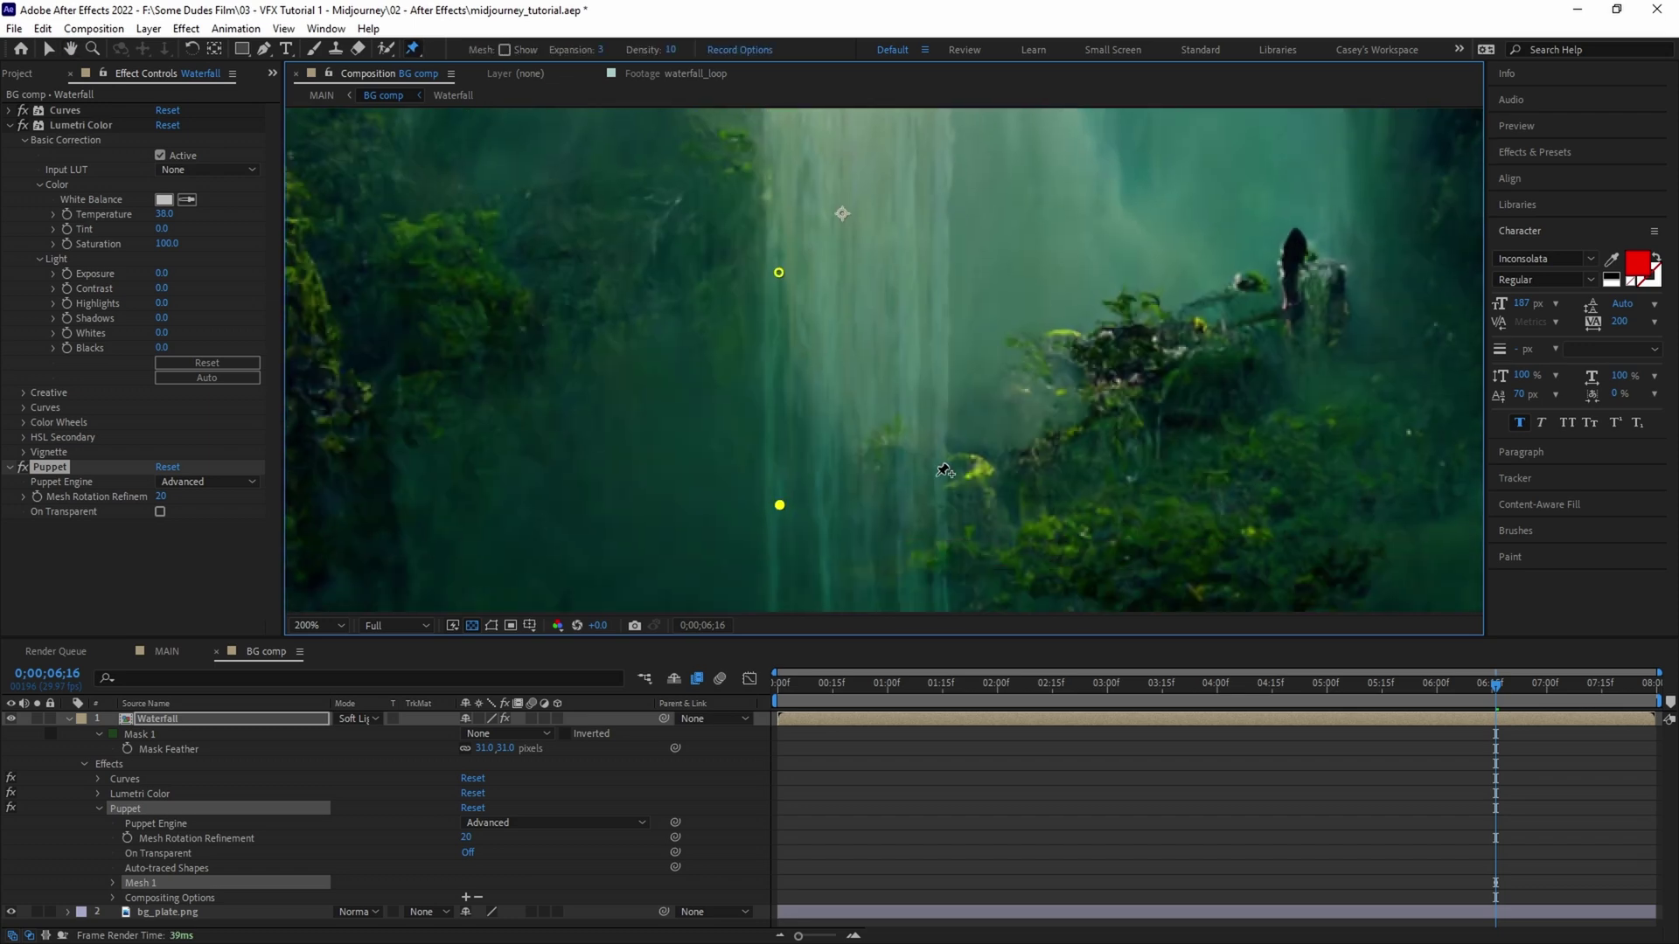
{"action": "left_click_drag", "start_coordinate": [944, 219], "coordinate": [915, 582]}
{"action": "left_click", "coordinate": [904, 389]}
{"action": "left_click", "coordinate": [886, 404]}
{"action": "key", "text": "v"}
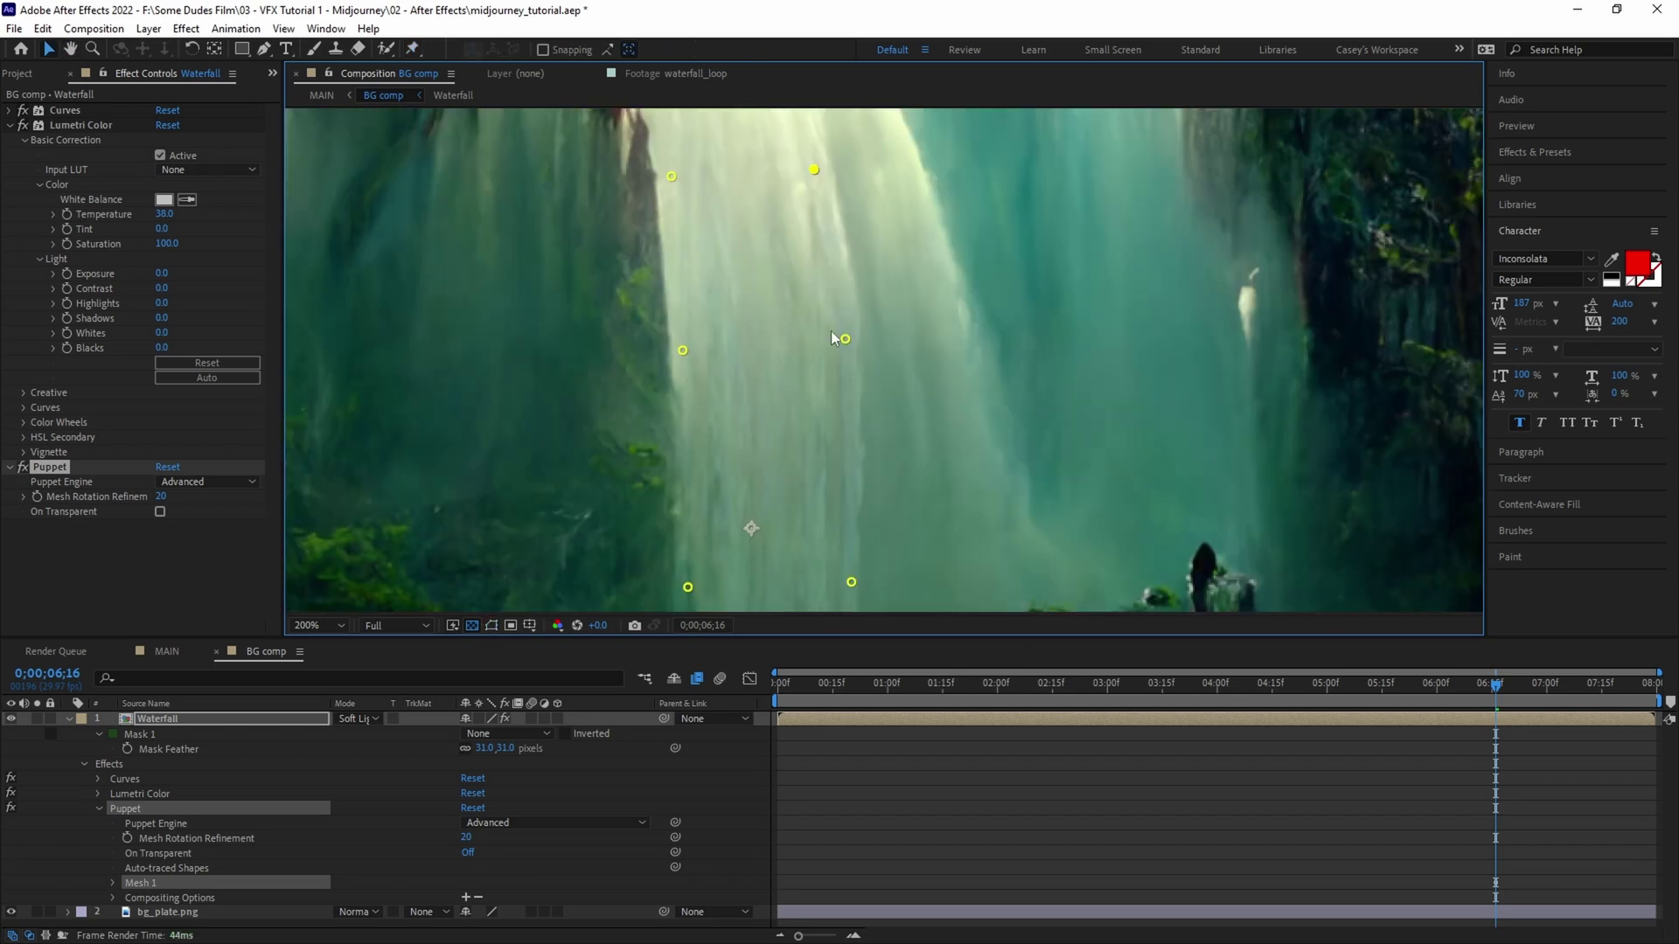
{"action": "scroll", "coordinate": [835, 342], "scroll_direction": "down", "scroll_amount": 4}
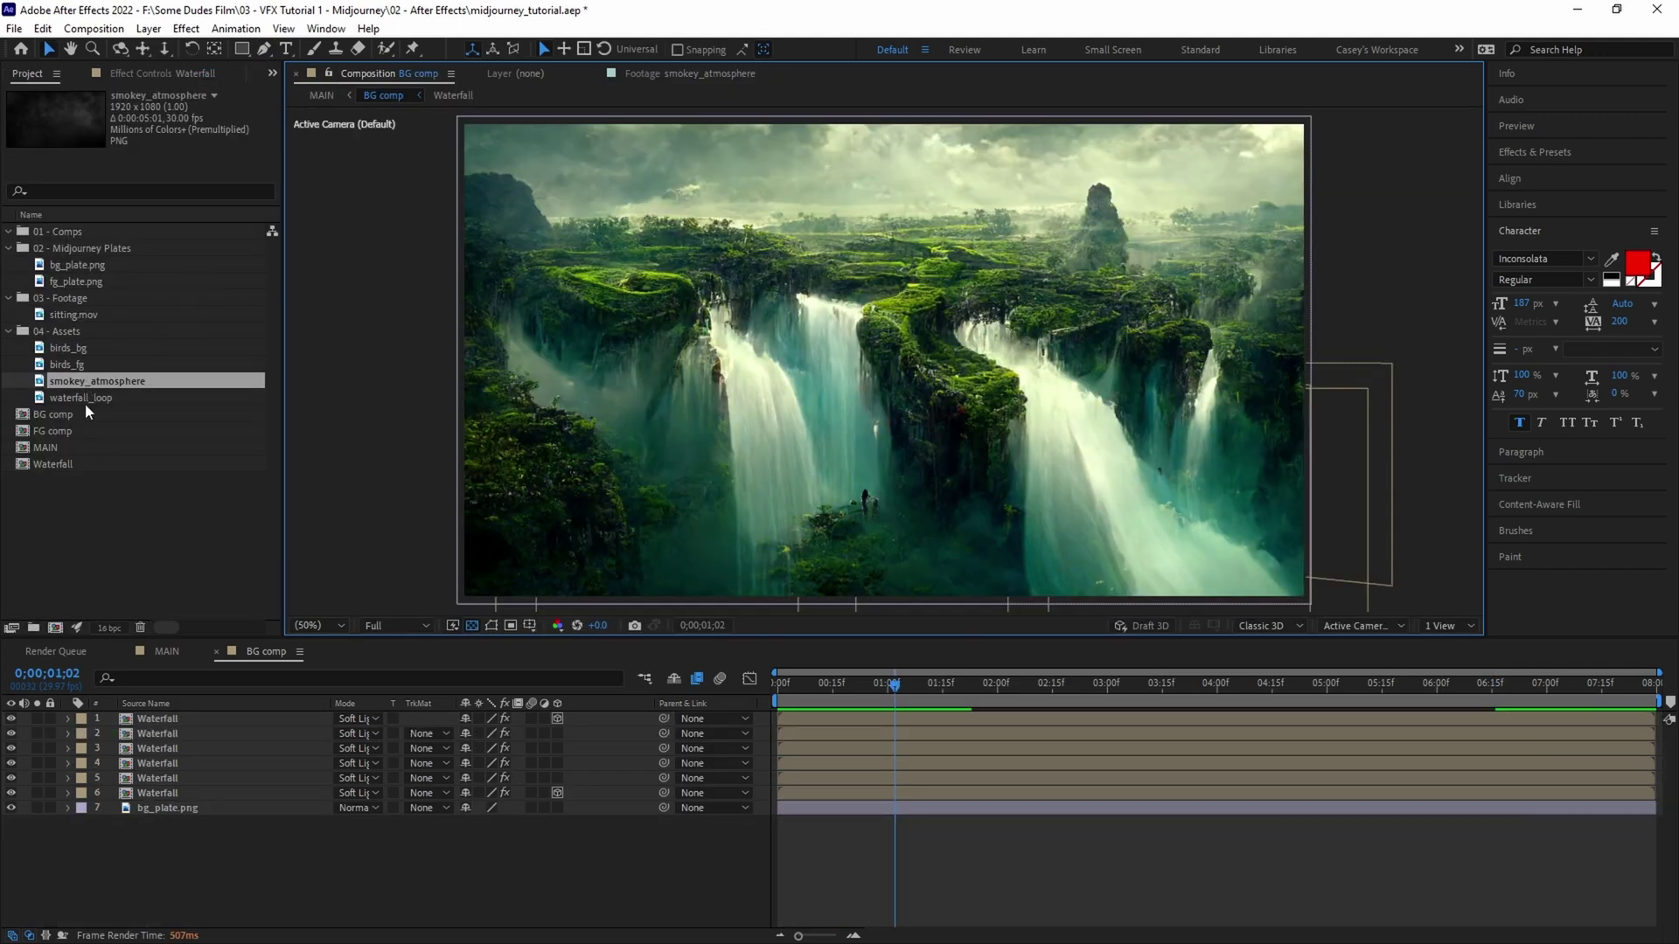
- Add smokey_atmosphere as the topmost layer of BG comp and scale it to 65%
{"action": "left_click_drag", "start_coordinate": [86, 383], "coordinate": [149, 717]}
{"action": "key", "text": "s"}
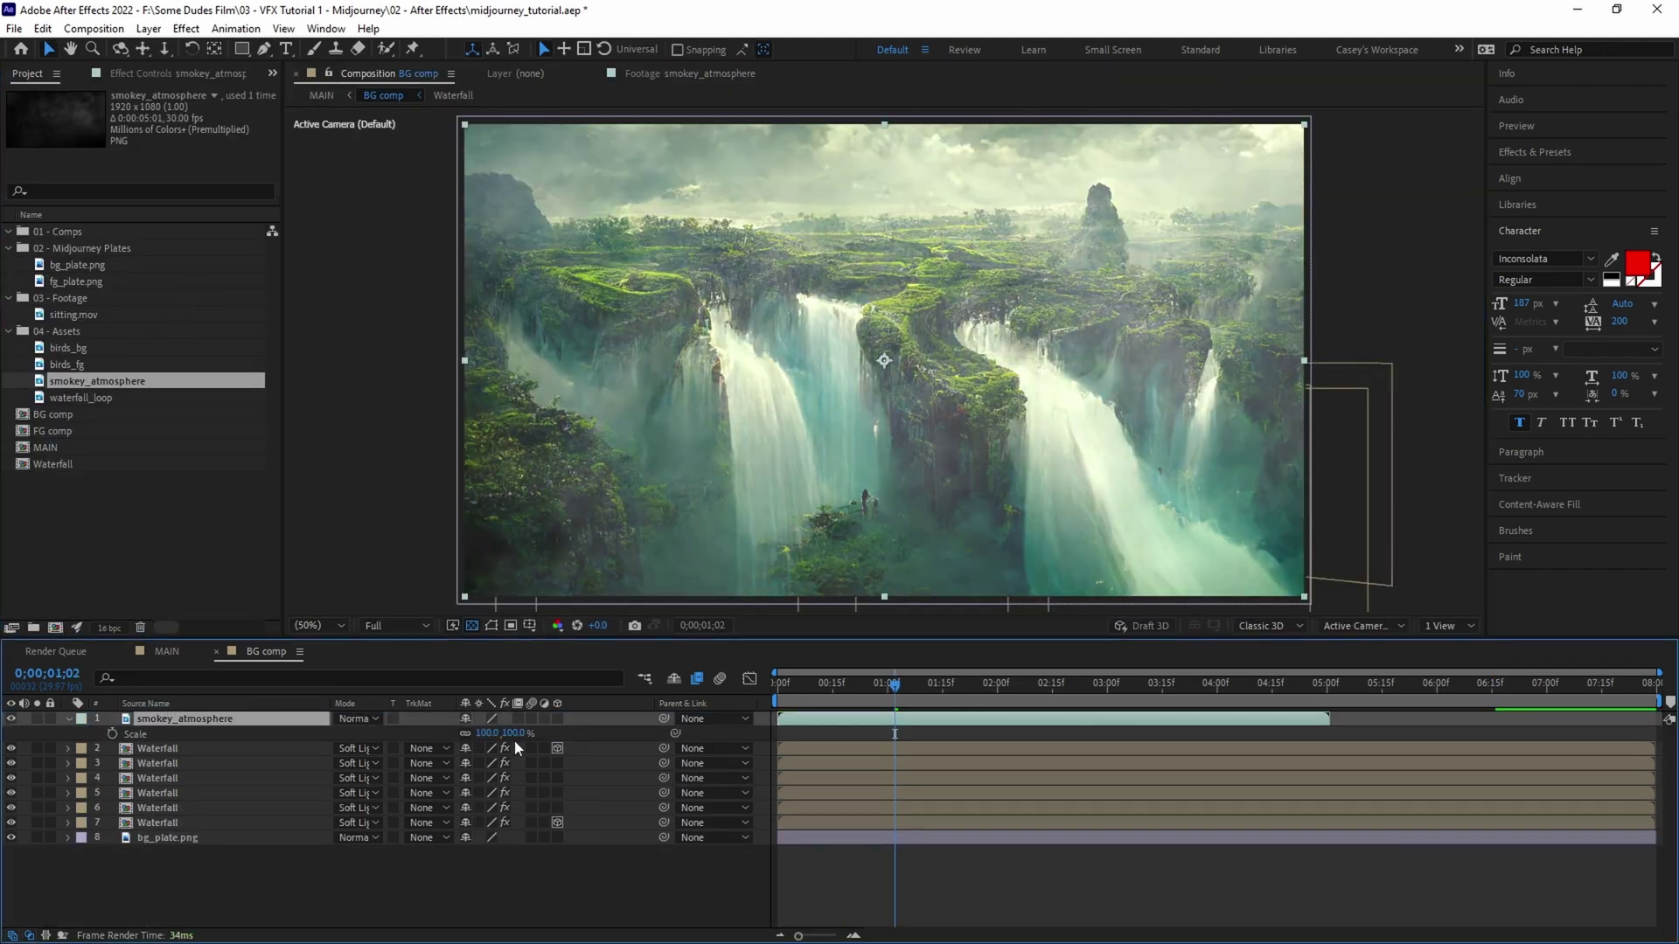
{"action": "left_click_drag", "start_coordinate": [516, 737], "coordinate": [486, 739]}
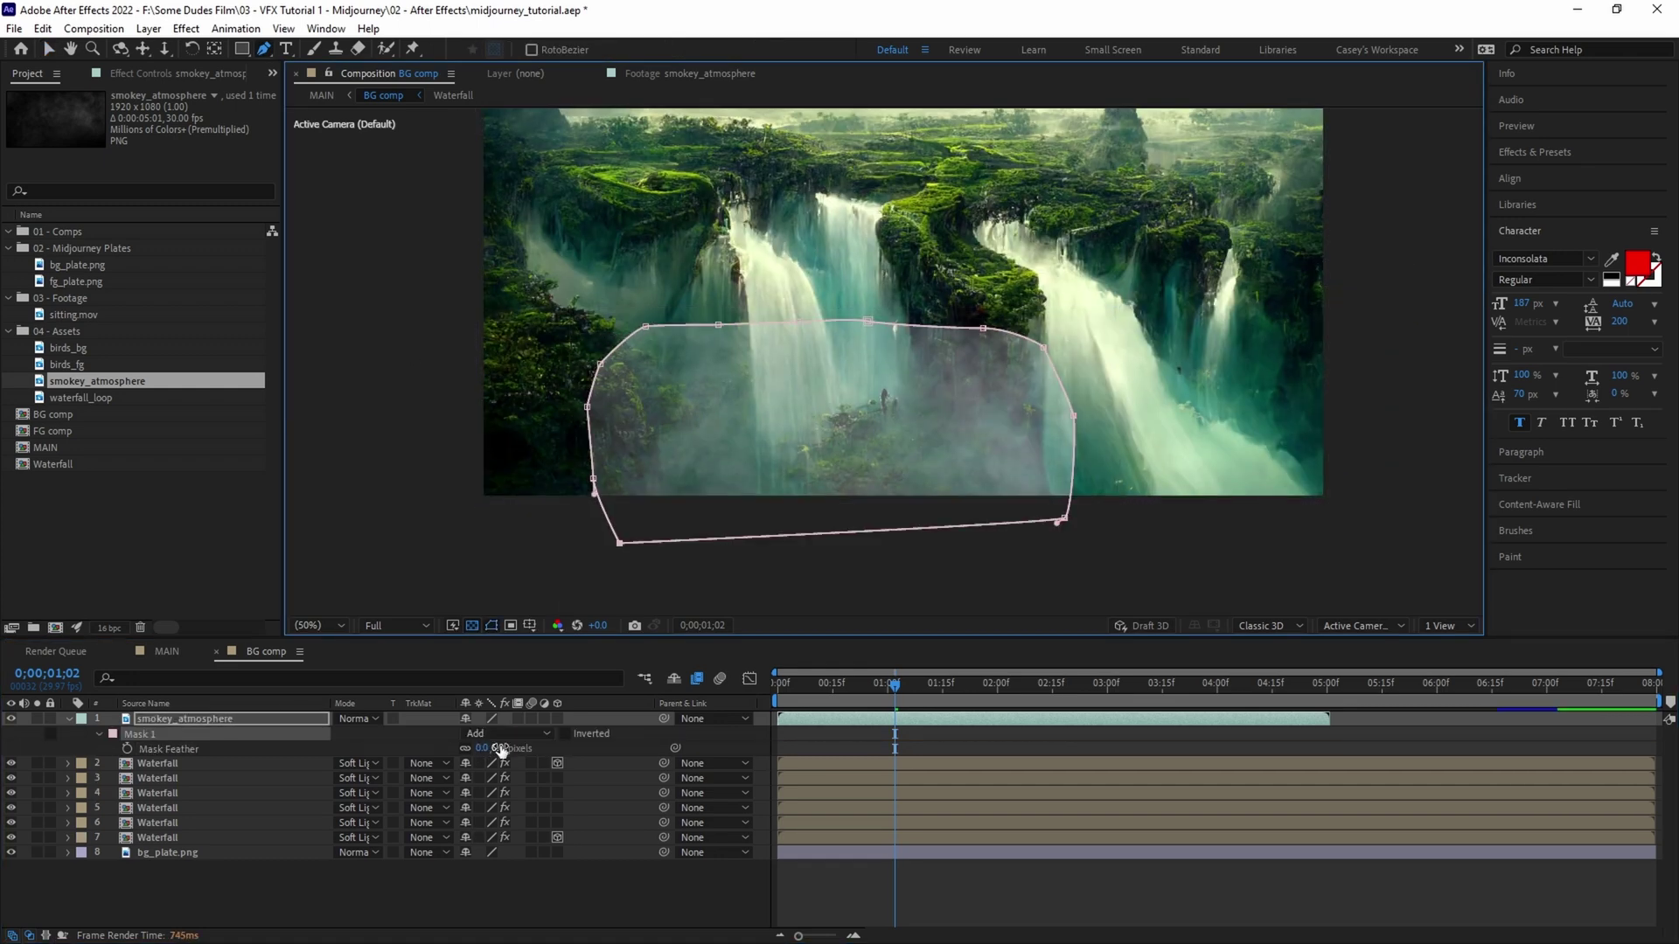
- Feather the smokey_atmosphere layer's mask by 107 pixels and time-stretch the layer by a factor of 200
{"action": "left_click_drag", "start_coordinate": [501, 750], "coordinate": [594, 749]}
{"action": "right_click", "coordinate": [234, 719]}
{"action": "left_click", "coordinate": [467, 340]}
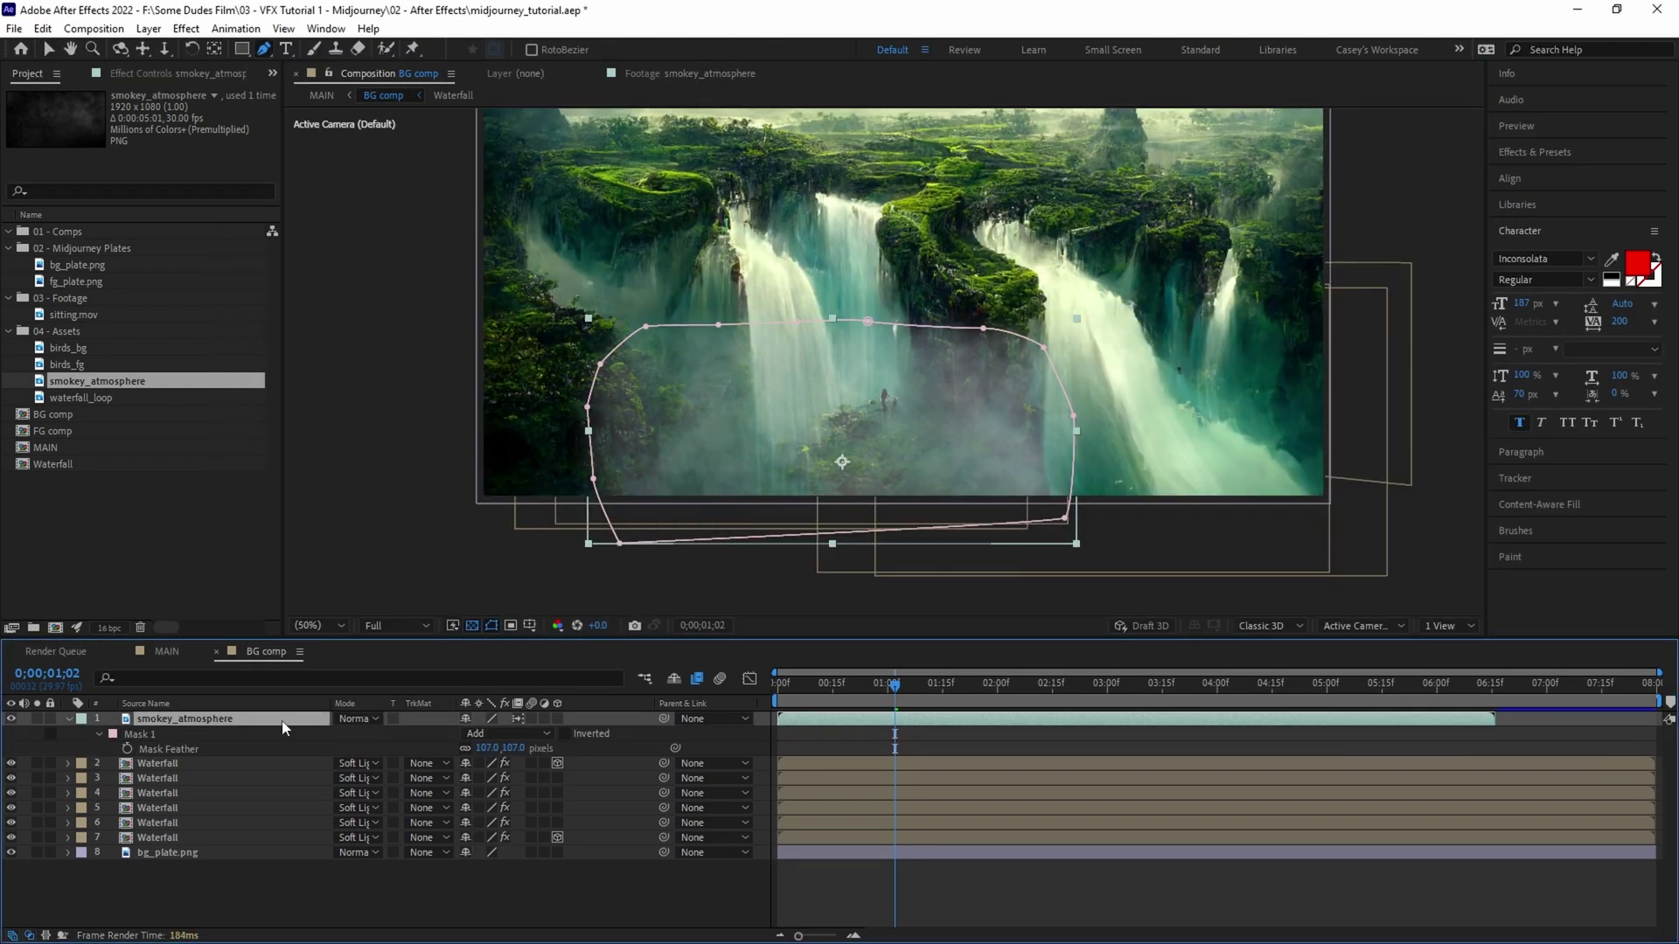
{"action": "type", "text": "200"}
{"action": "key", "text": "Return"}
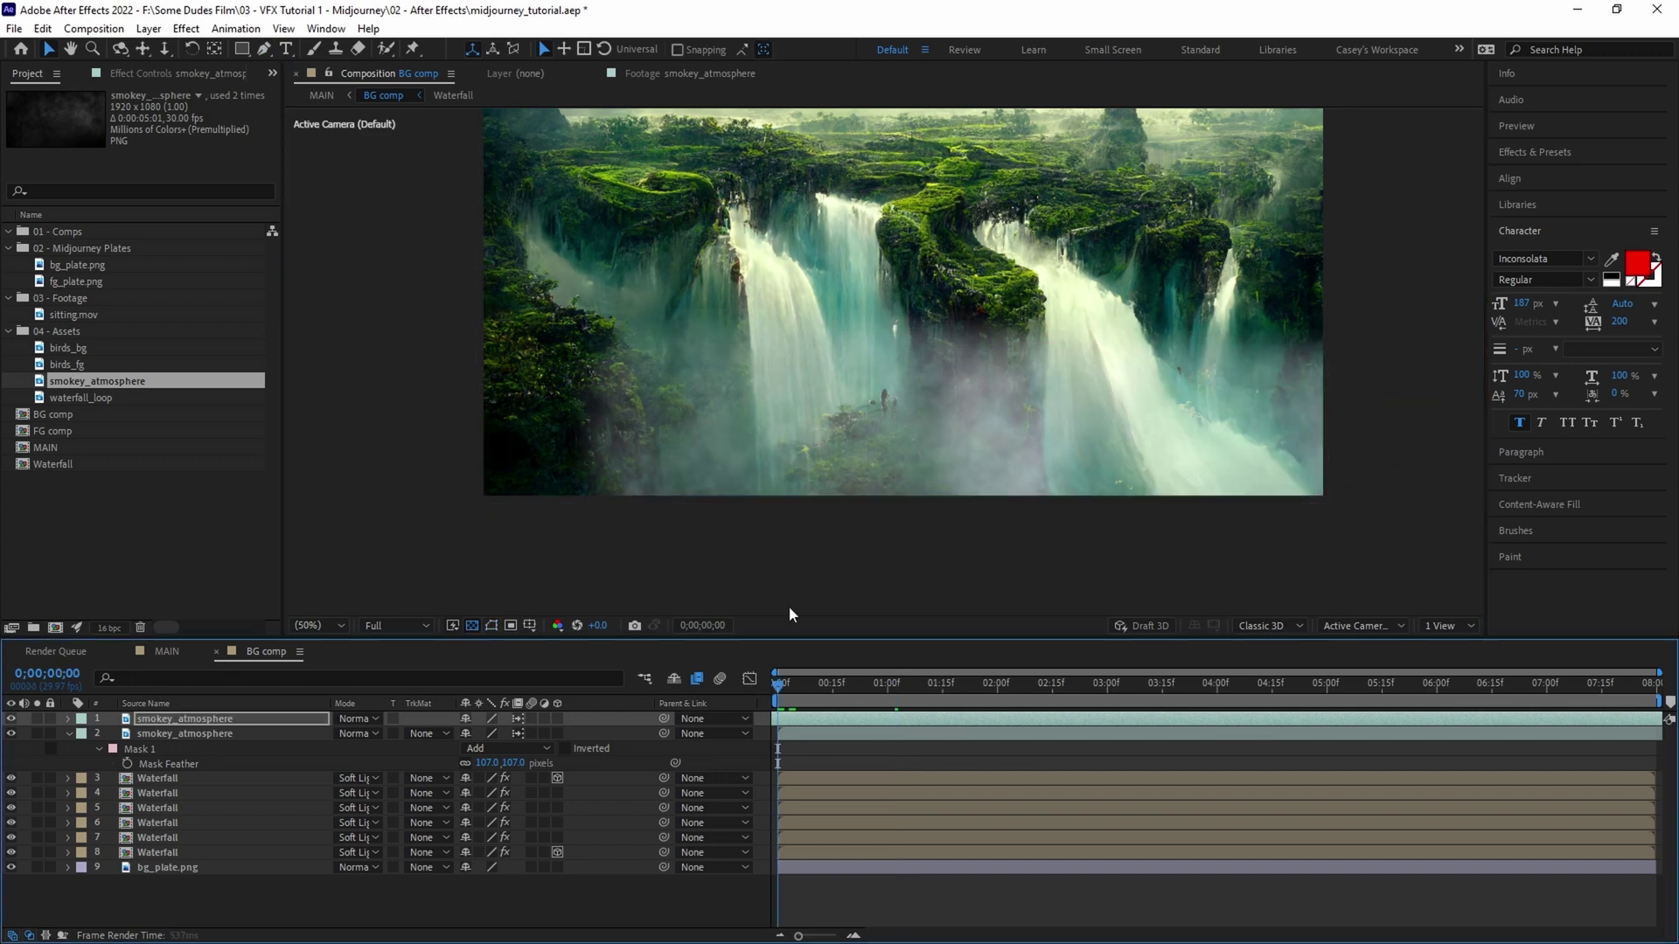
- Spread copies of the smokey_atmosphere layer around the waterfall bases and set the three layers' opacities to 45%, 72% and 72%
{"action": "left_click_drag", "start_coordinate": [944, 426], "coordinate": [1012, 456]}
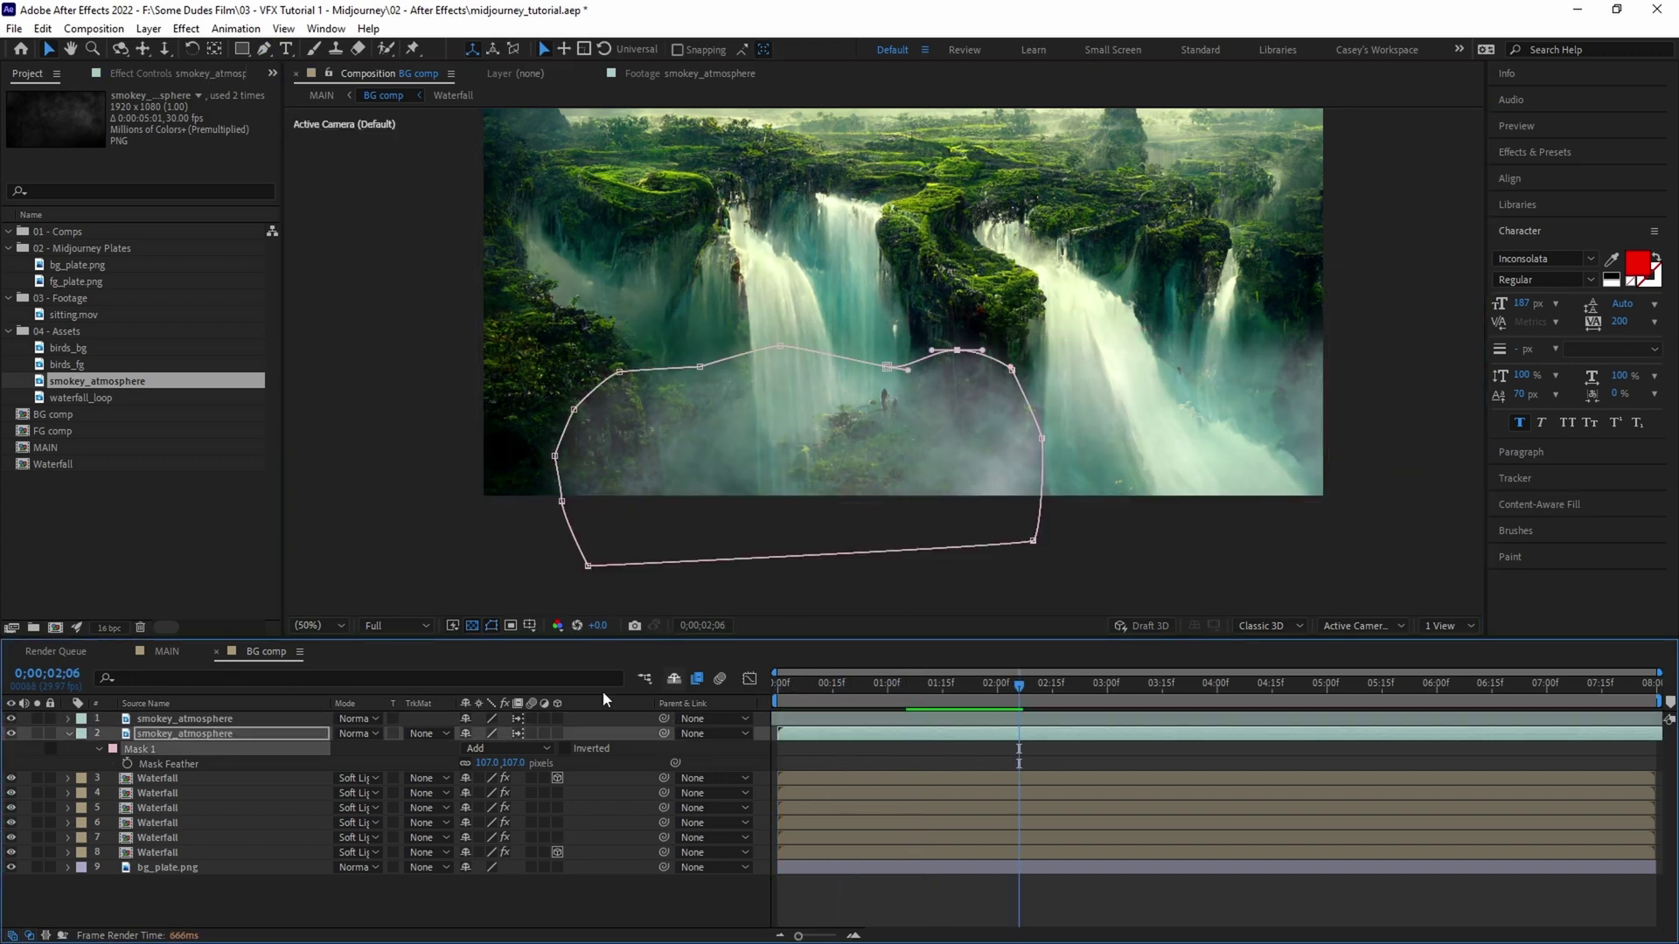
{"action": "mouse_move", "coordinate": [560, 735]}
{"action": "left_mouse_down"}
{"action": "mouse_move", "coordinate": [483, 735]}
{"action": "mouse_move", "coordinate": [525, 748]}
{"action": "left_mouse_up"}
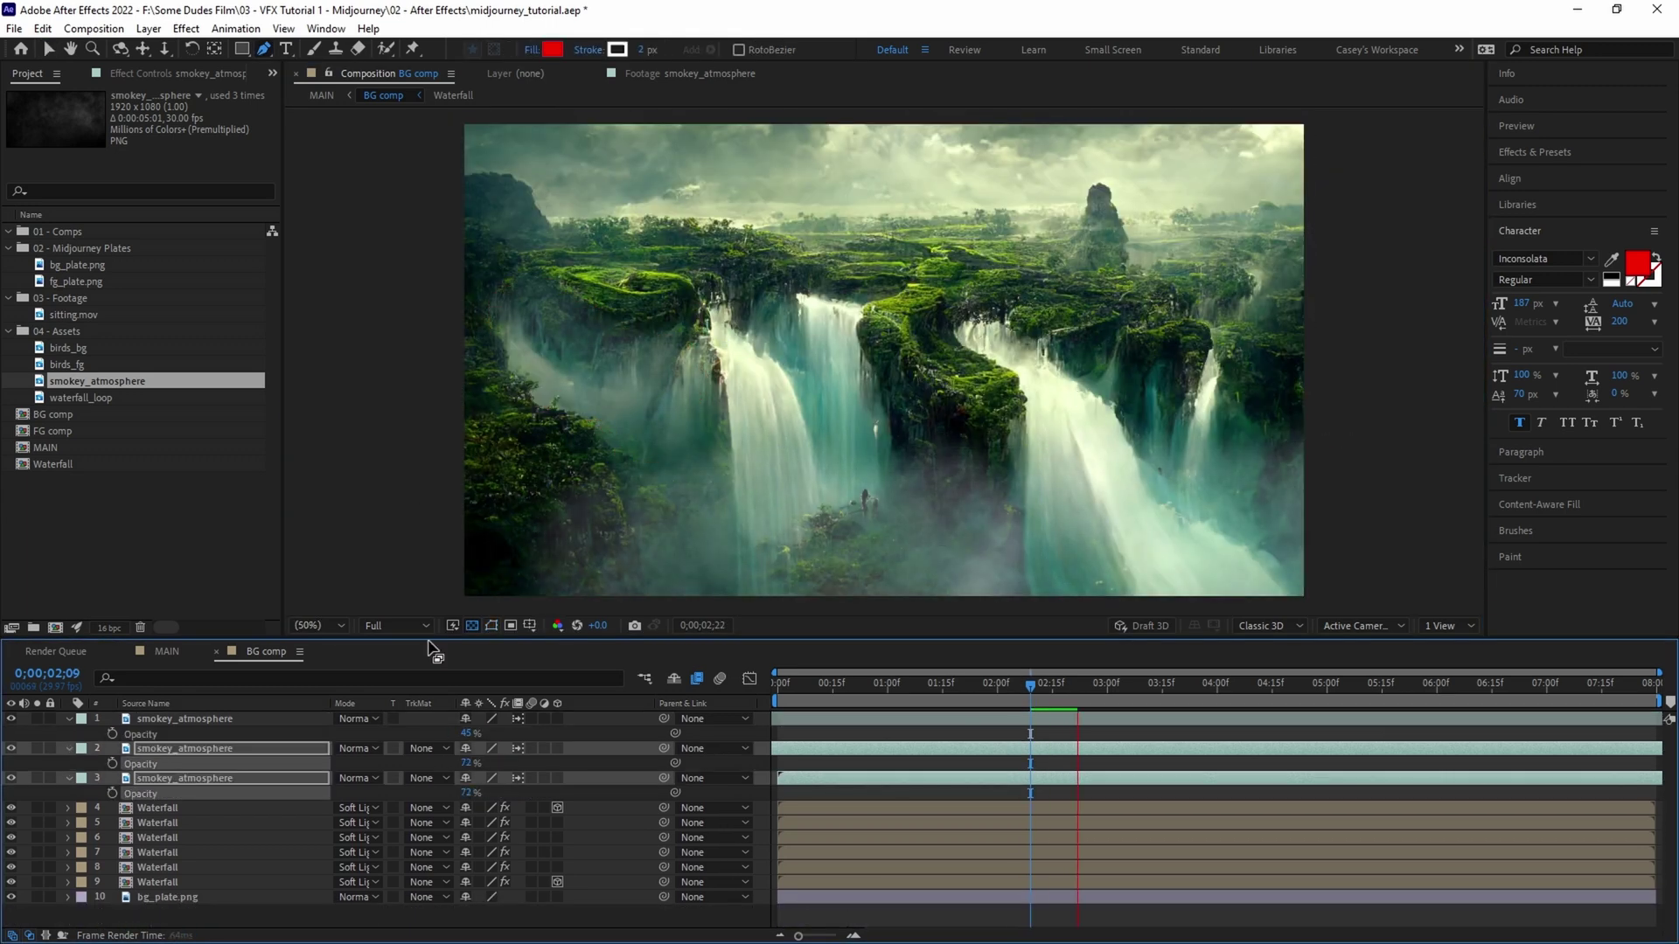
- Flip the fg_plate.png layer in FG comp horizontally and add BG comp beneath it
{"action": "left_click", "coordinate": [166, 651]}
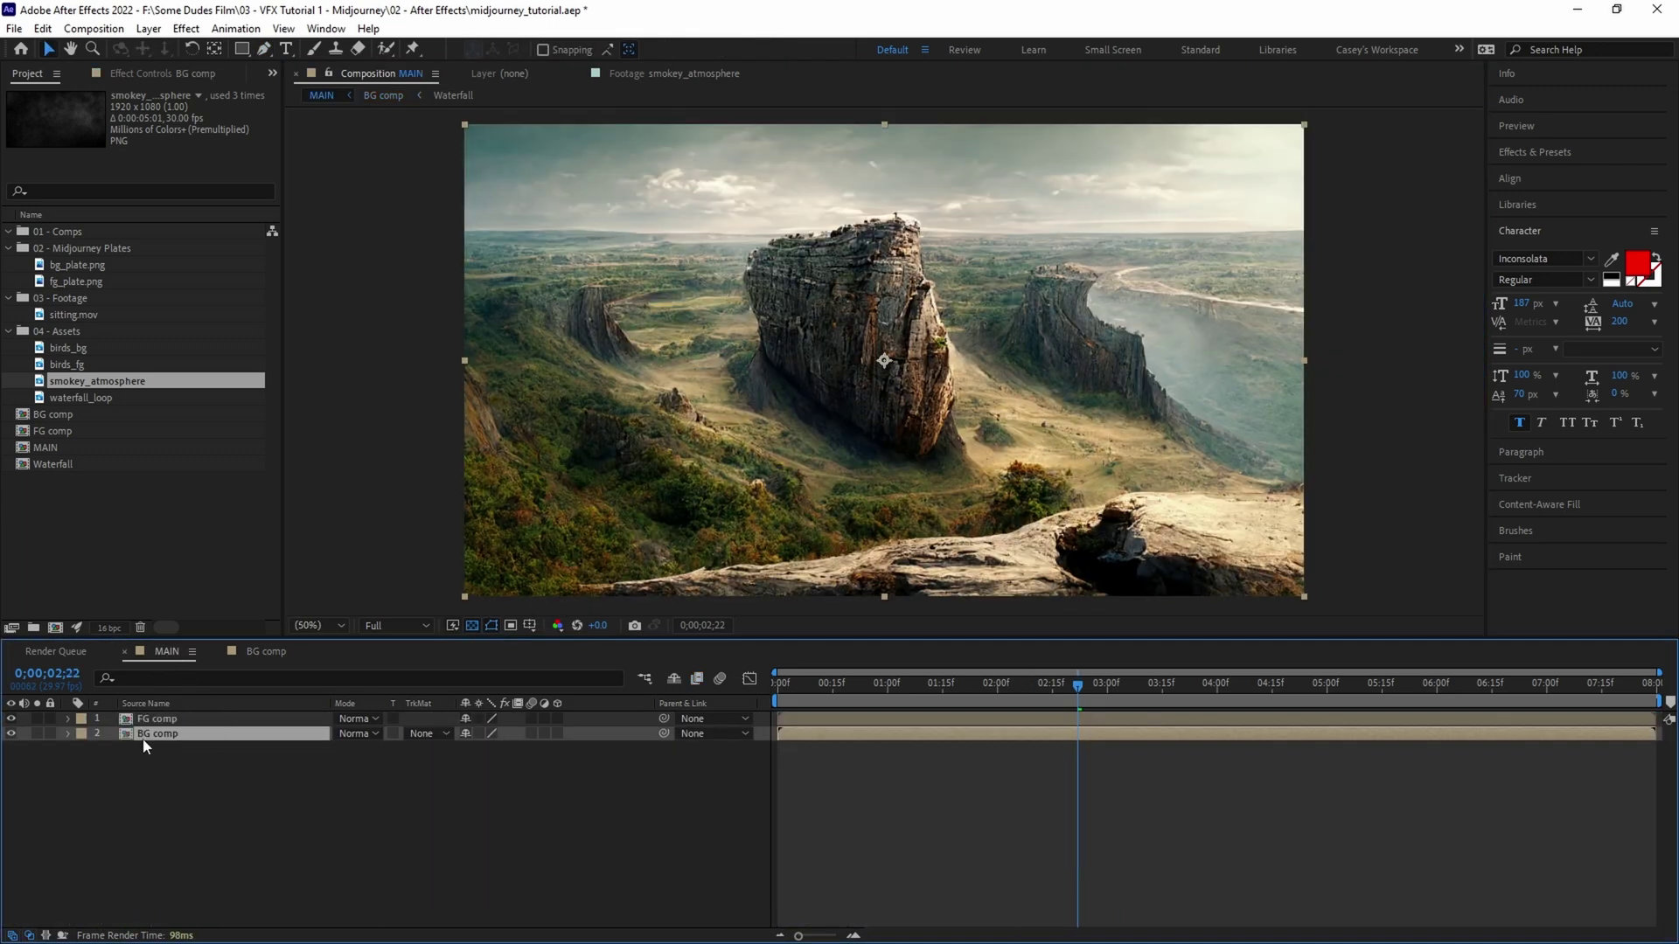
{"action": "double_click", "coordinate": [120, 719]}
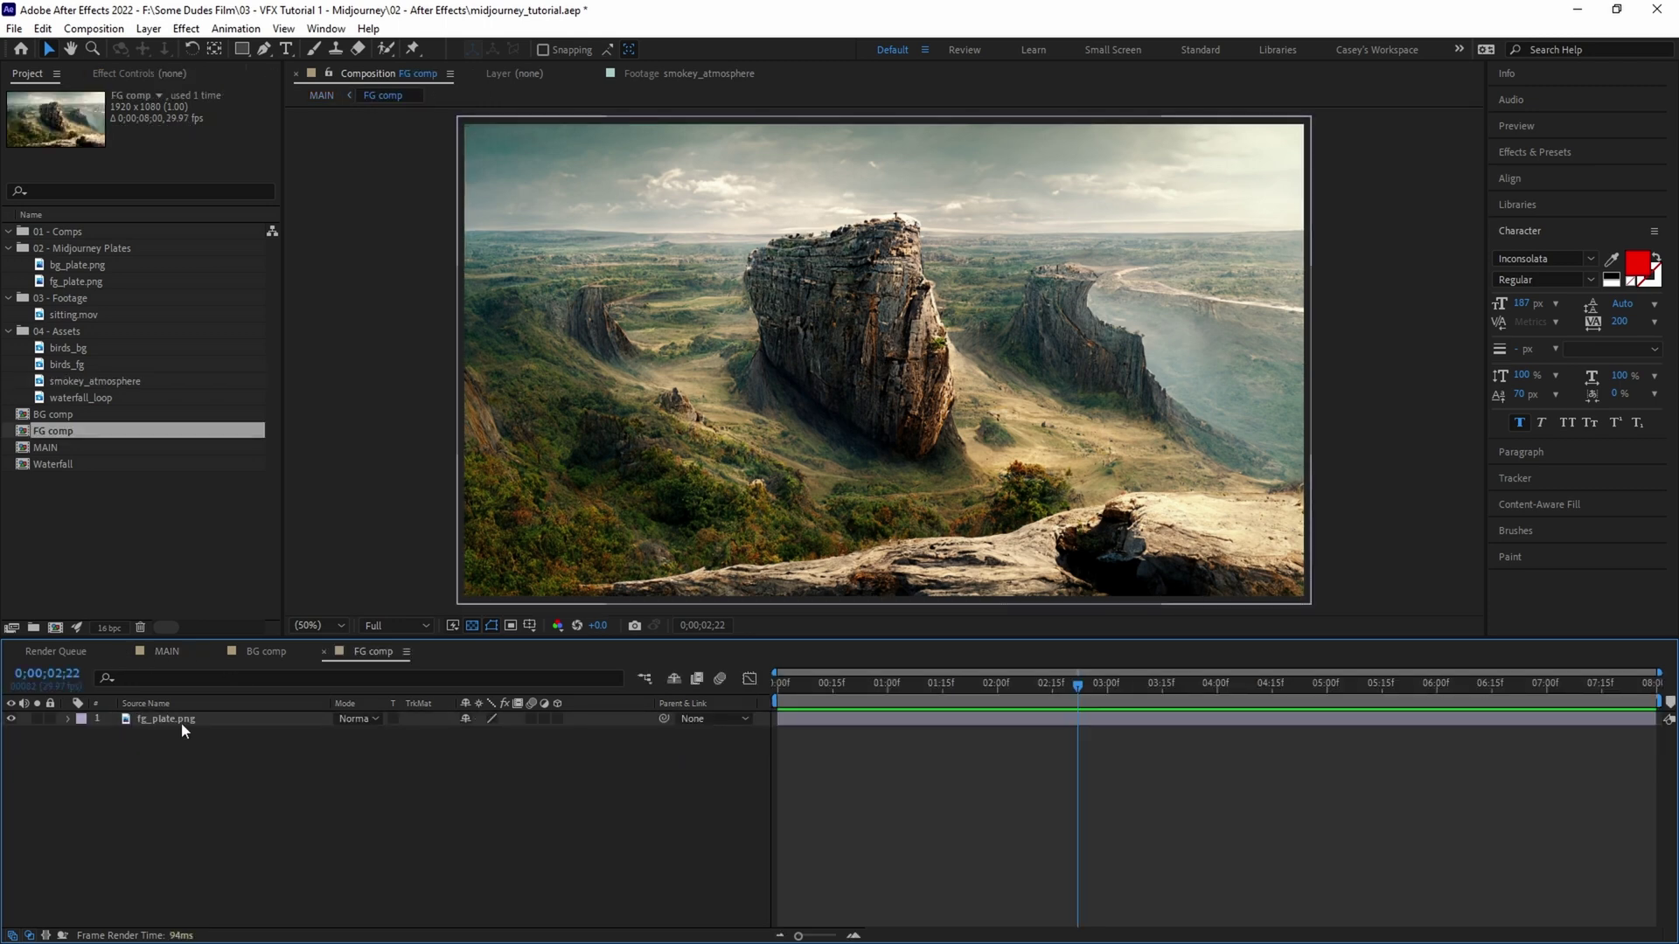
{"action": "left_click", "coordinate": [148, 722]}
{"action": "right_click", "coordinate": [148, 723]}
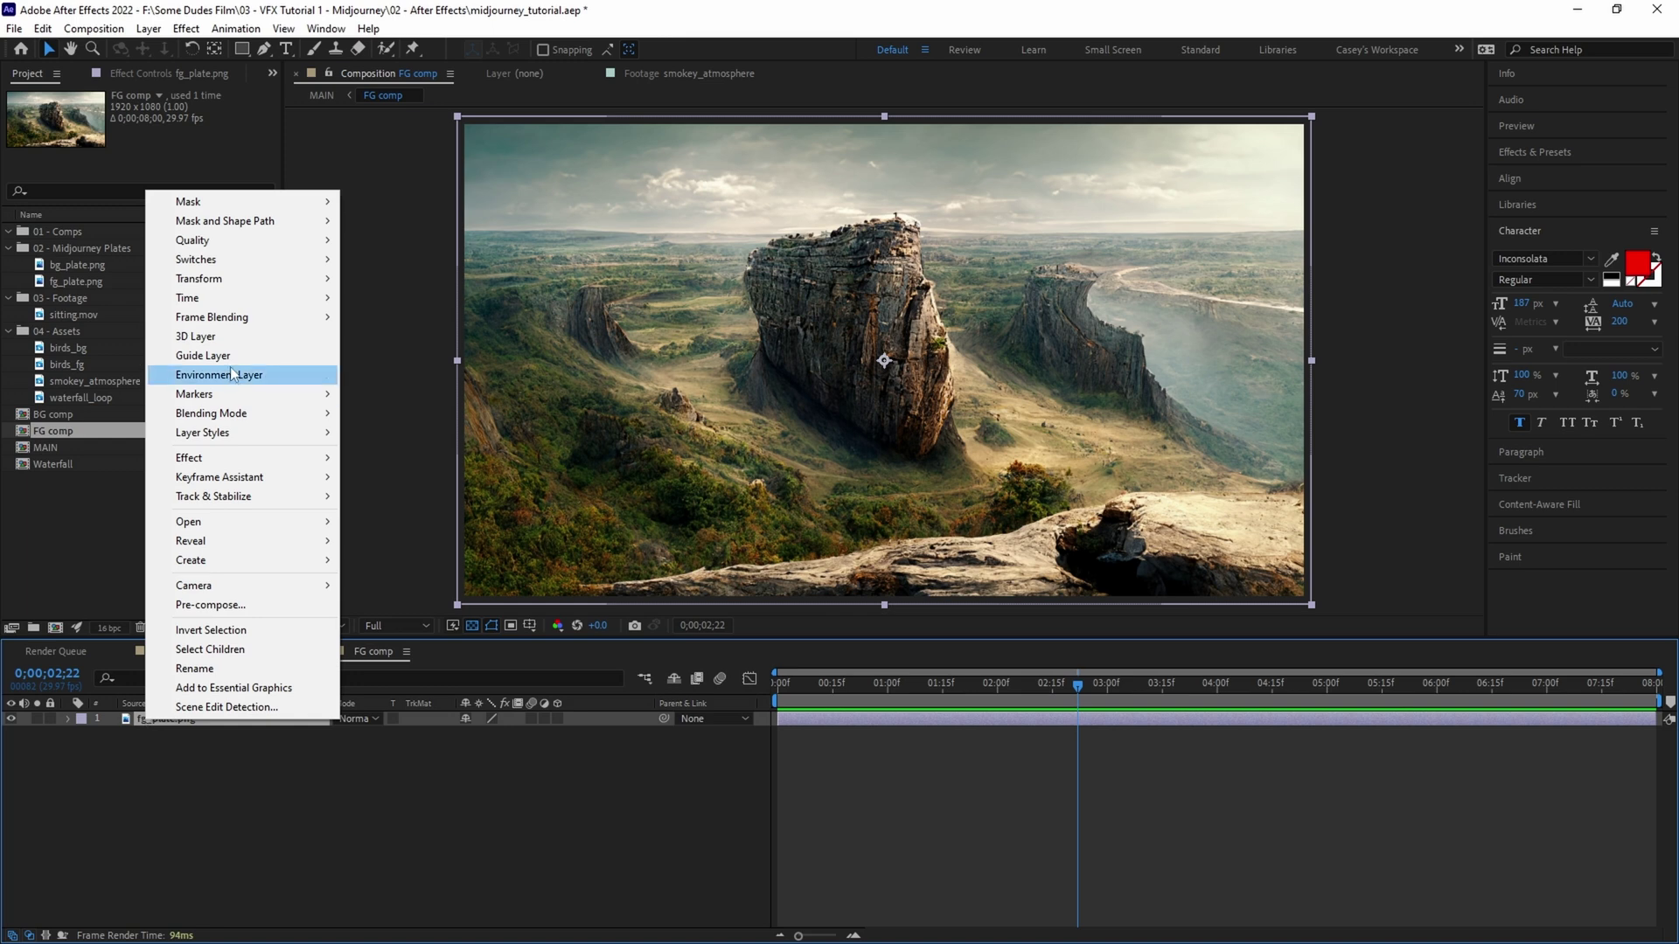
{"action": "mouse_move", "coordinate": [240, 273]}
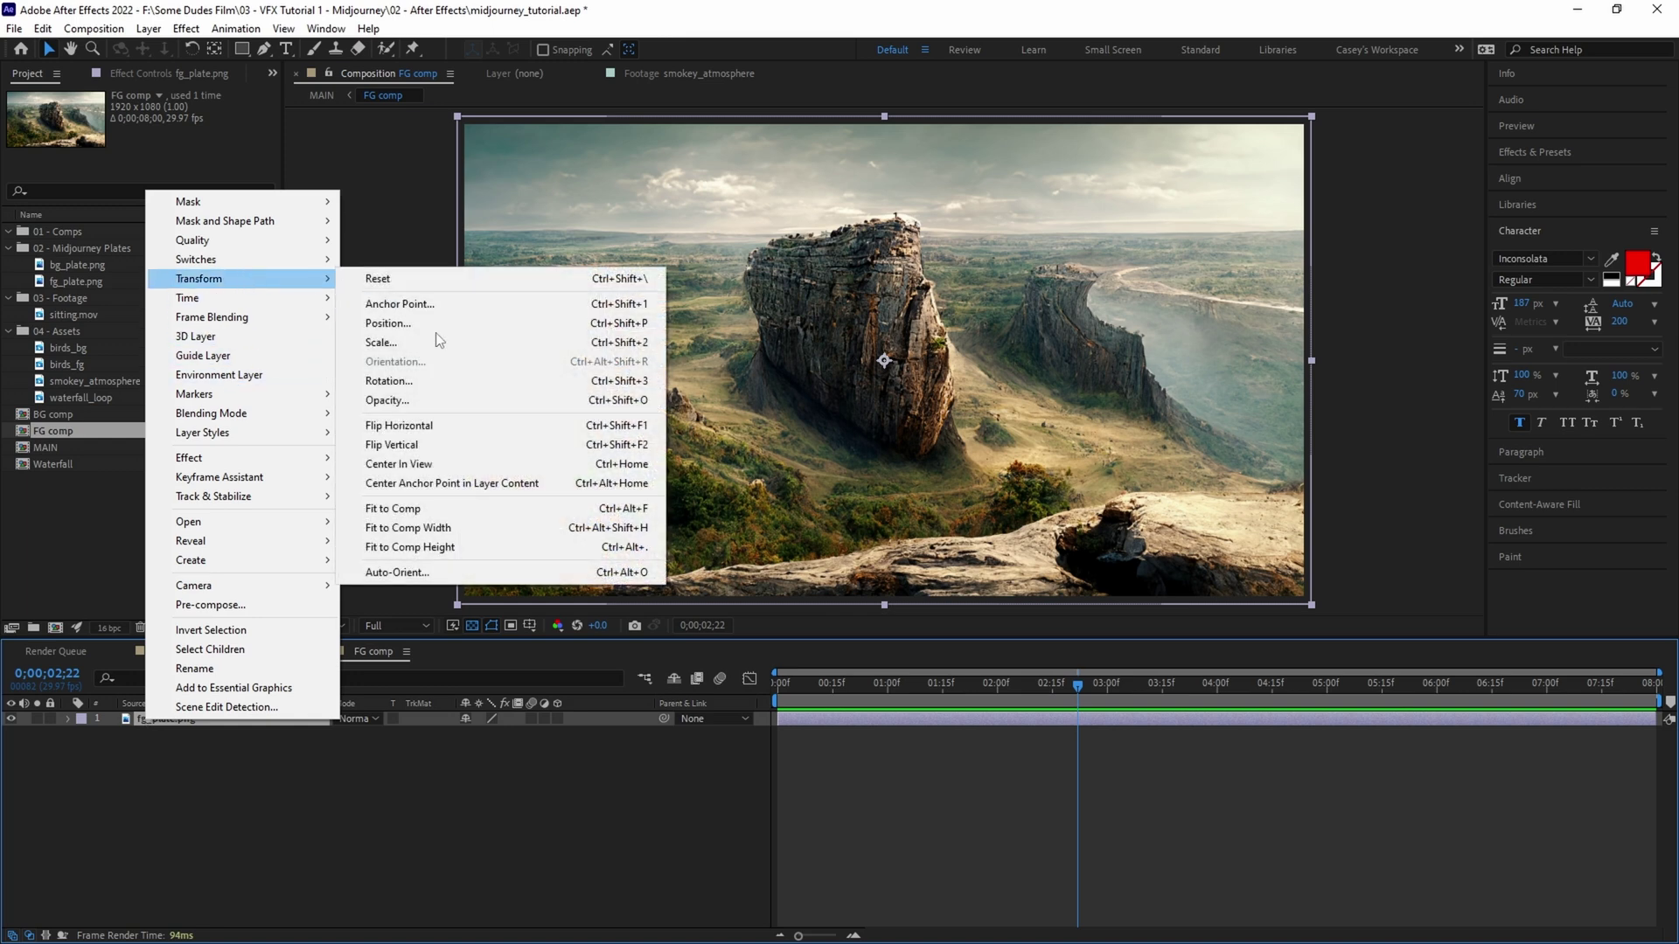
{"action": "left_click", "coordinate": [438, 423]}
{"action": "left_click_drag", "start_coordinate": [41, 417], "coordinate": [123, 743]}
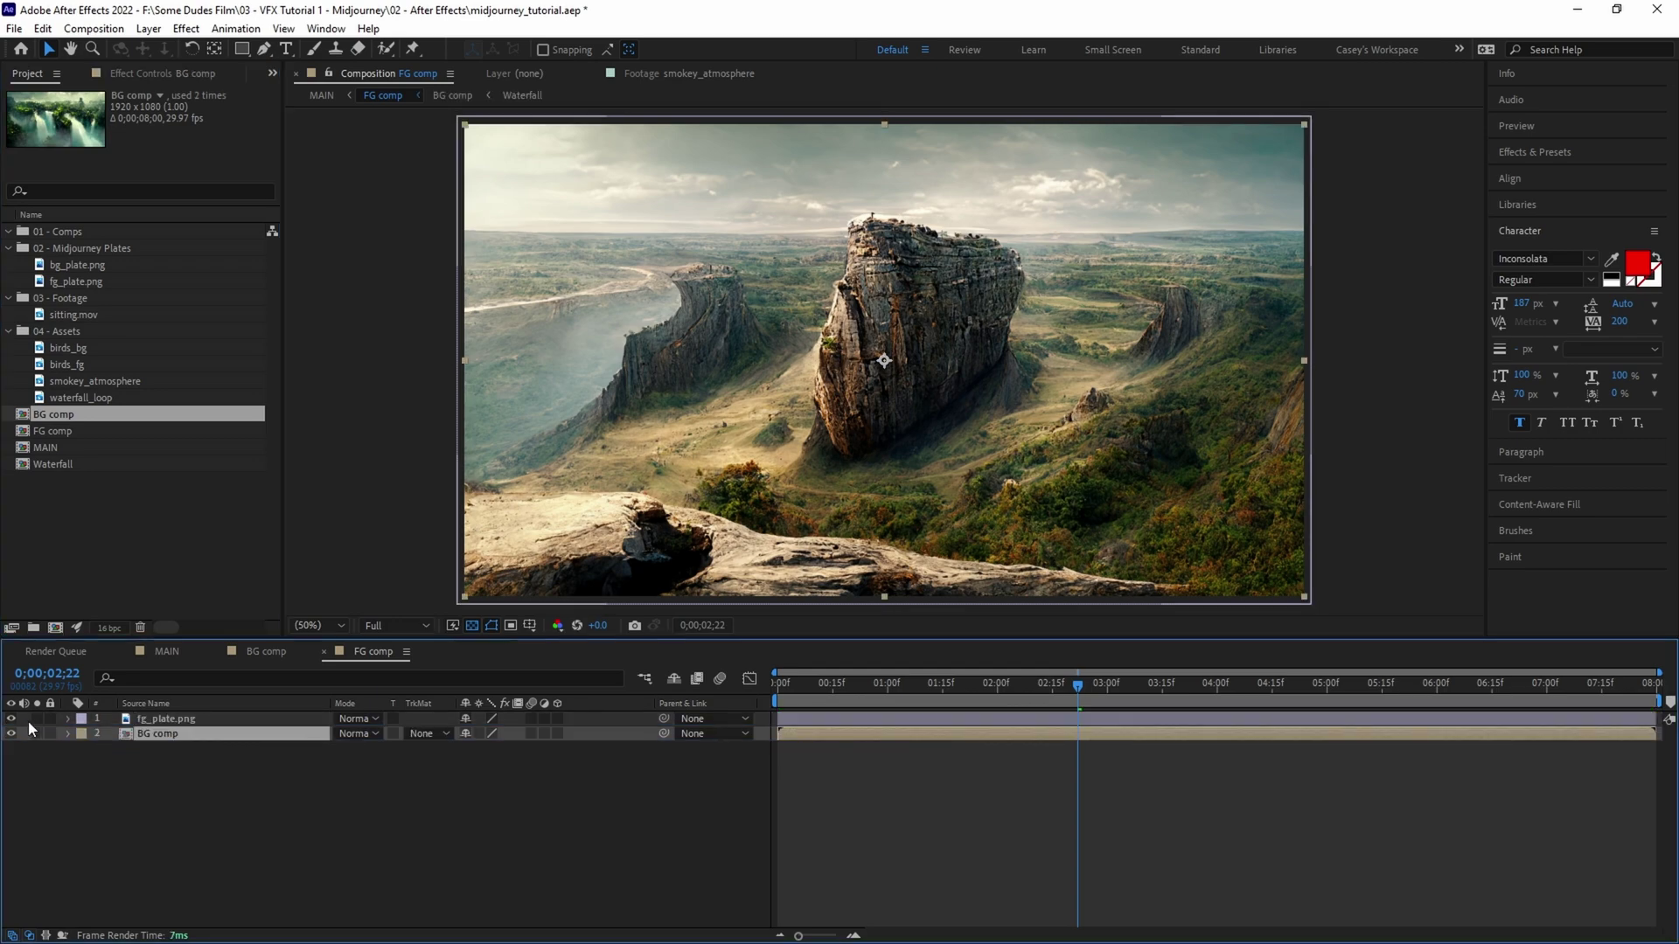
- Mask fg_plate.png along the foreground rock's edge so only the rock remains, and enlarge the layer to 121% while keeping it flipped
{"action": "left_click", "coordinate": [162, 721]}
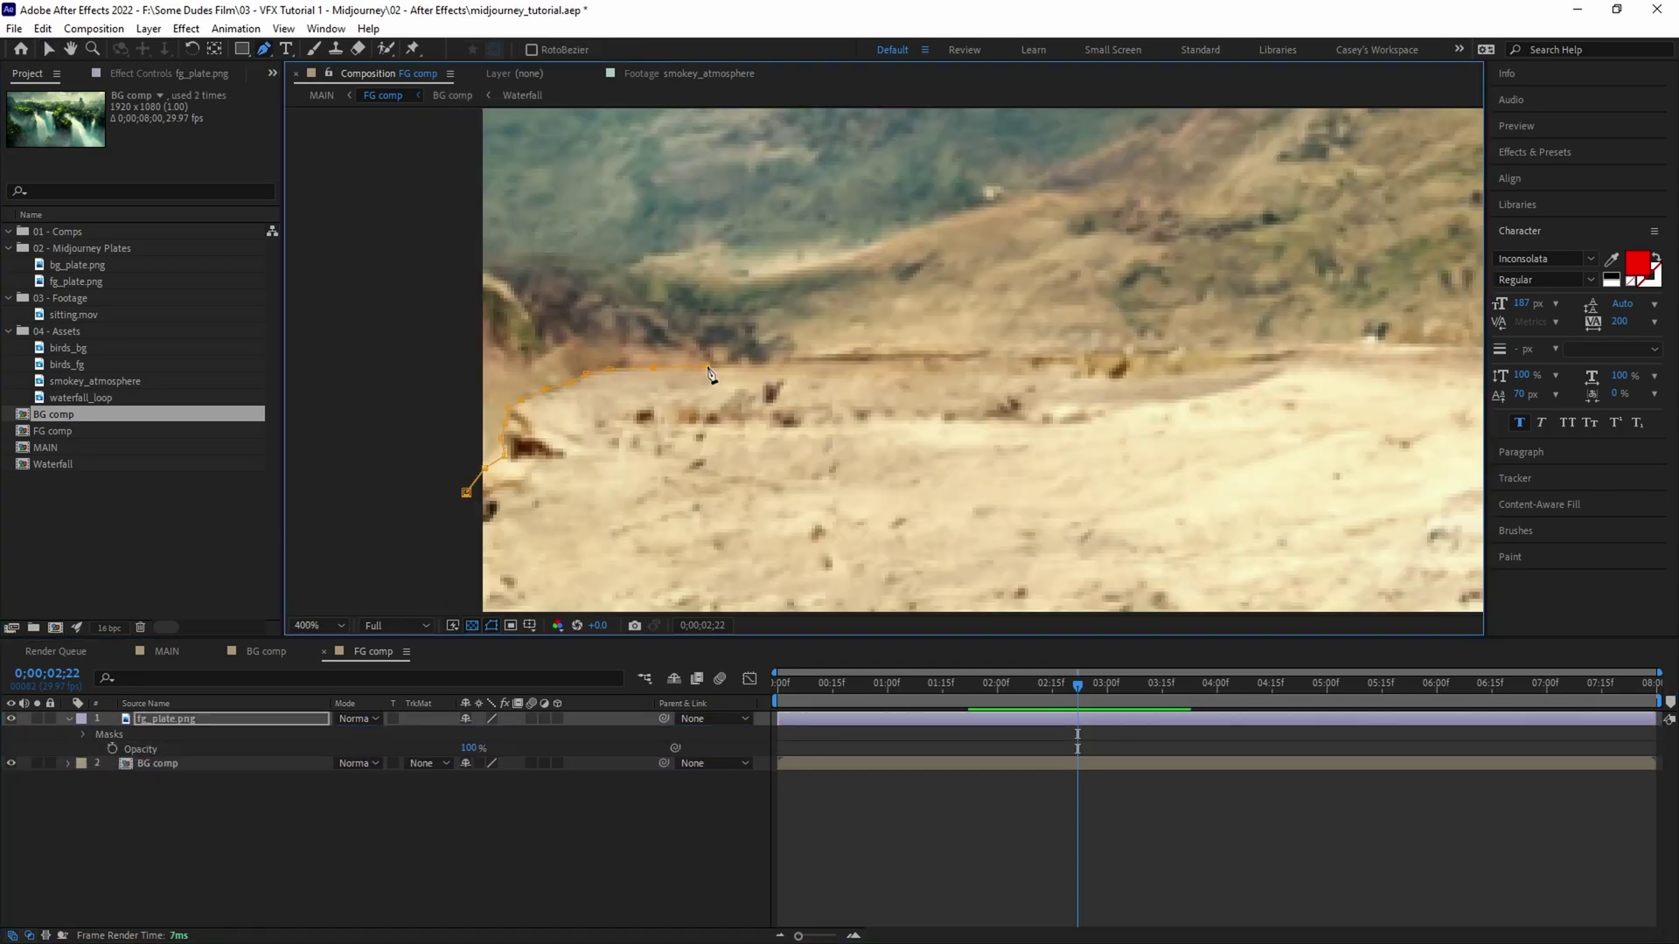
{"action": "left_click", "coordinate": [845, 388]}
{"action": "left_click", "coordinate": [942, 400]}
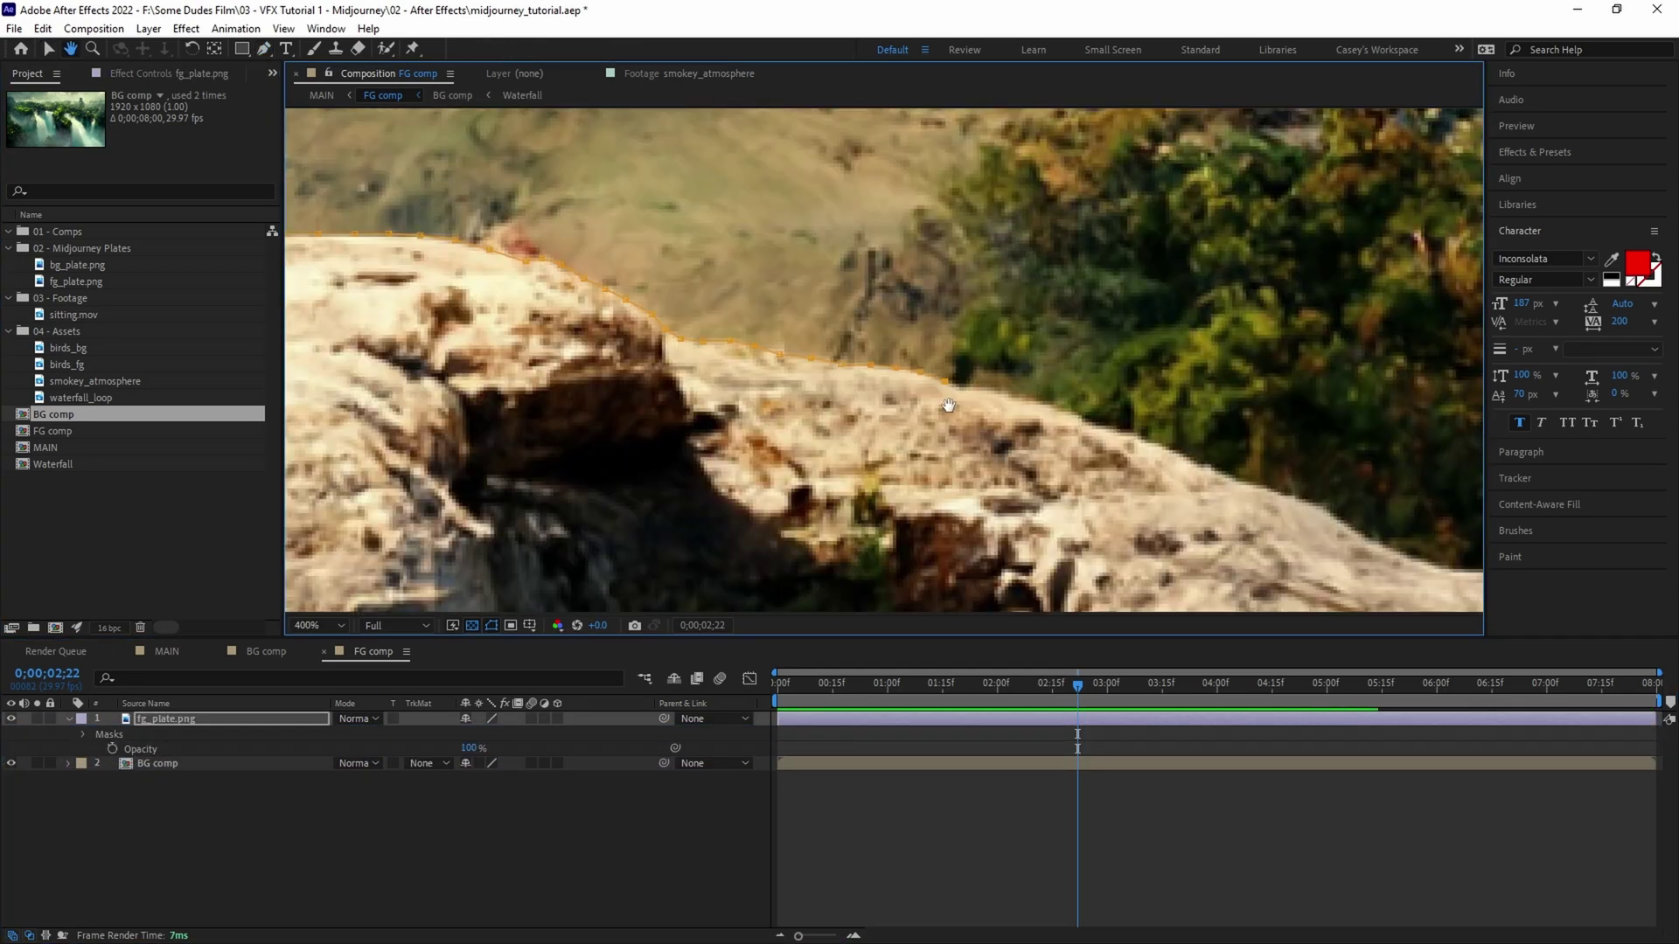
{"action": "left_click", "coordinate": [1035, 453]}
{"action": "left_click", "coordinate": [902, 326]}
{"action": "scroll", "coordinate": [923, 395], "scroll_direction": "down", "scroll_amount": 10}
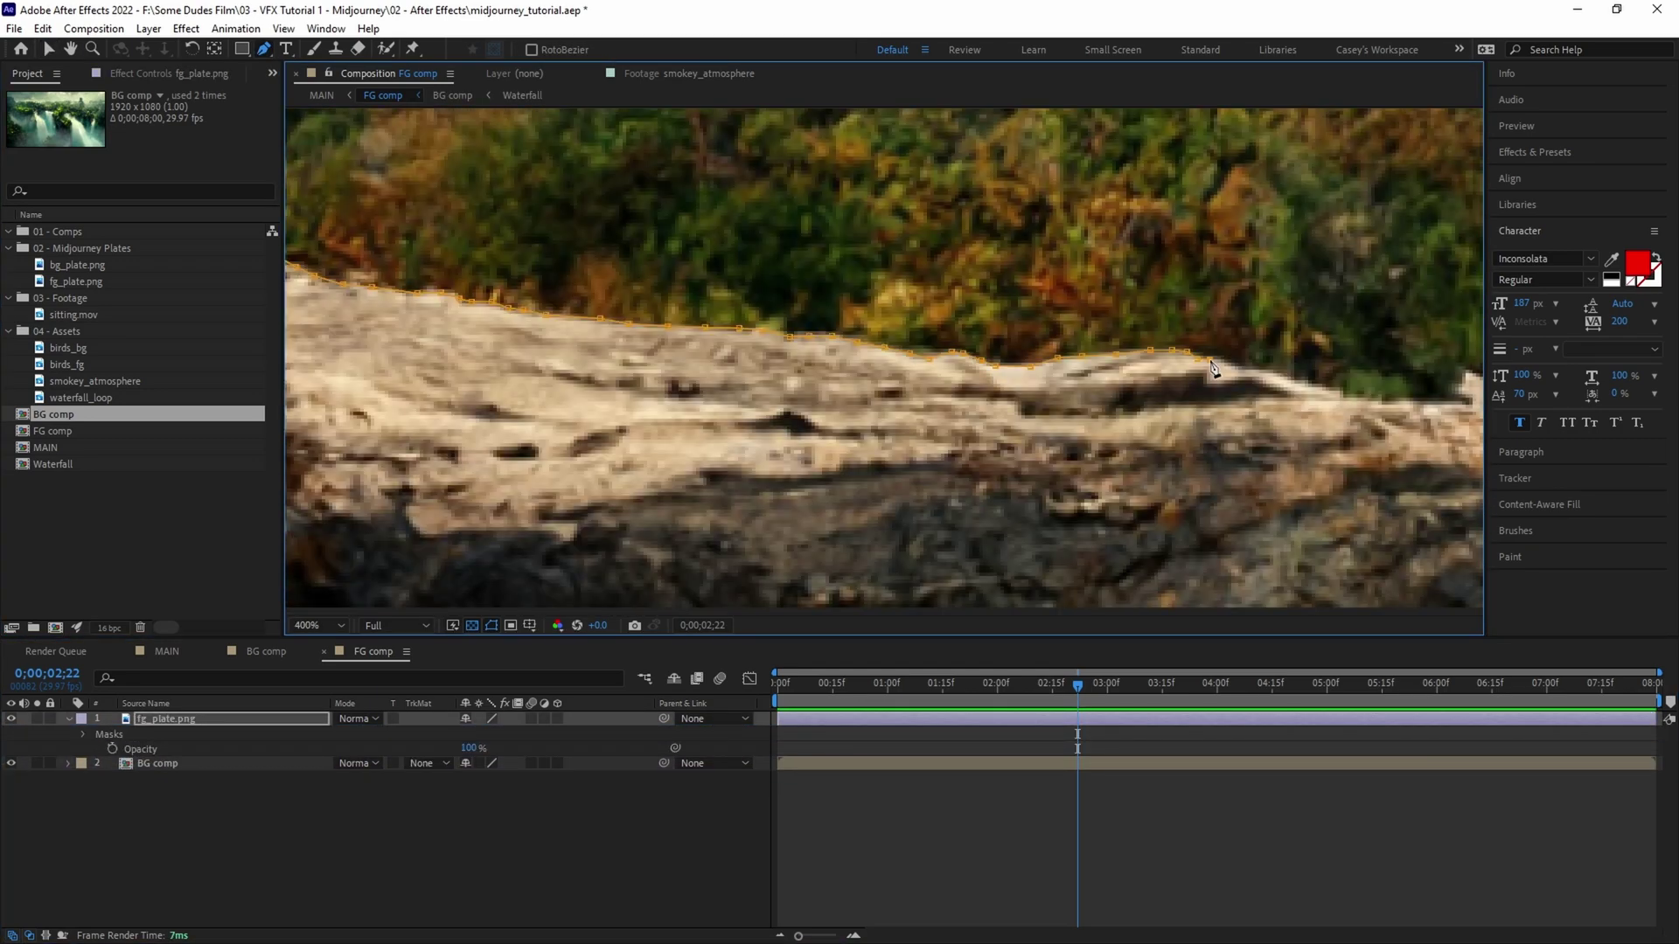
{"action": "scroll", "coordinate": [490, 535], "scroll_direction": "left", "scroll_amount": 5}
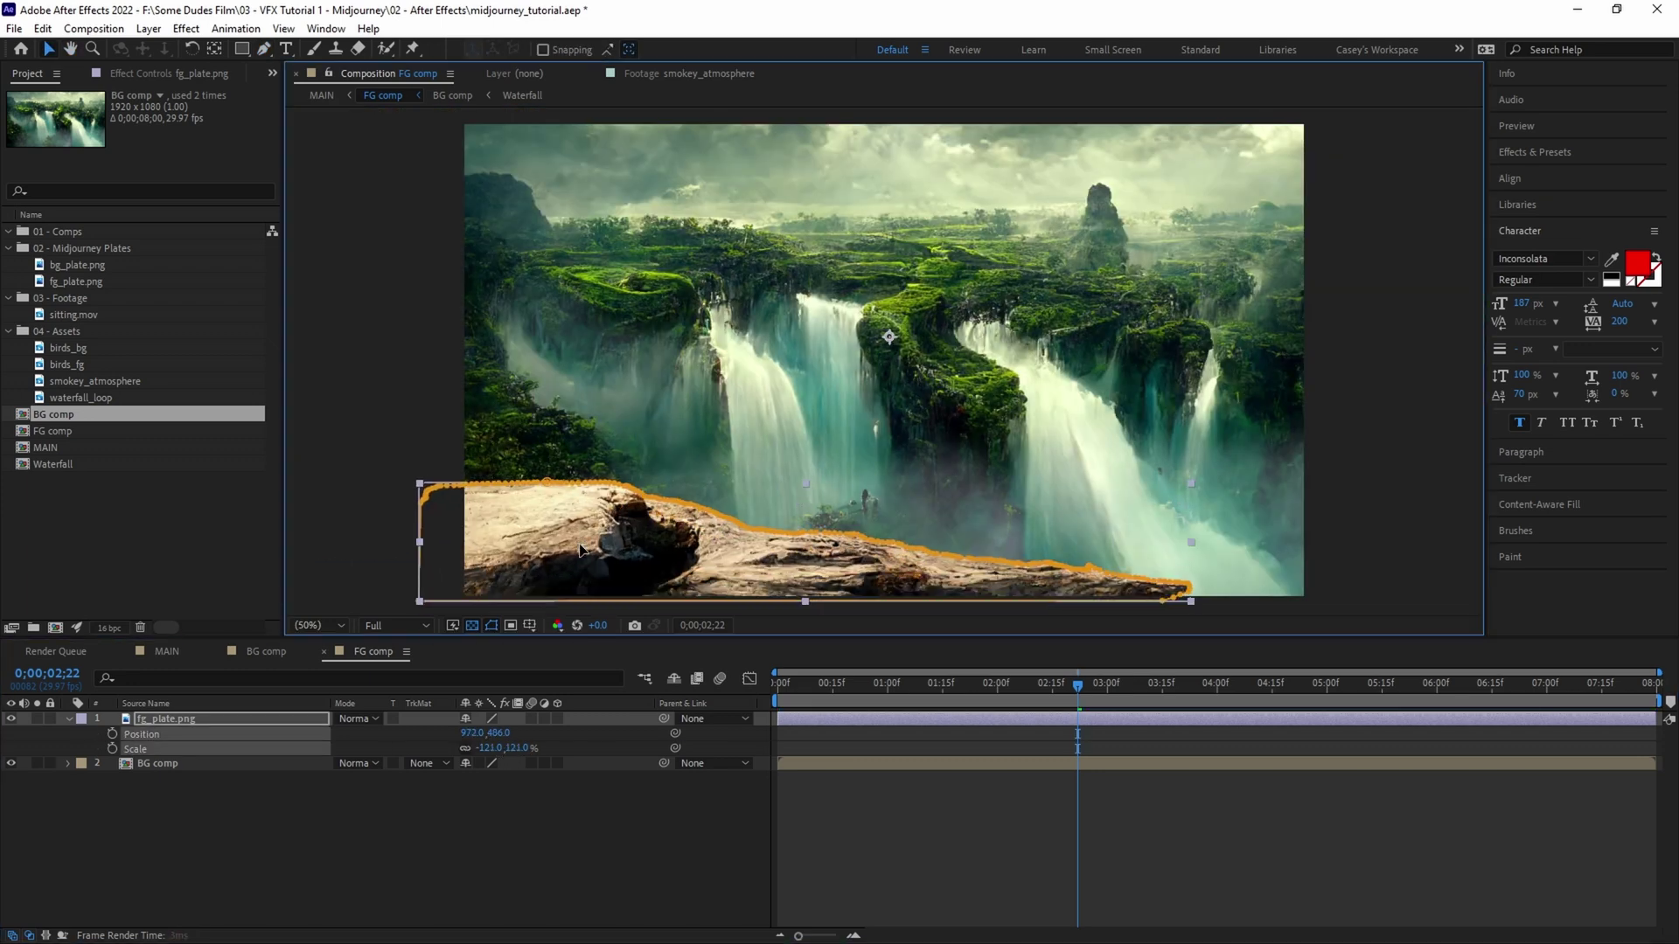
- Create a composition from the sitting.mov green-screen footage and rename it Keyed
{"action": "double_click", "coordinate": [75, 315]}
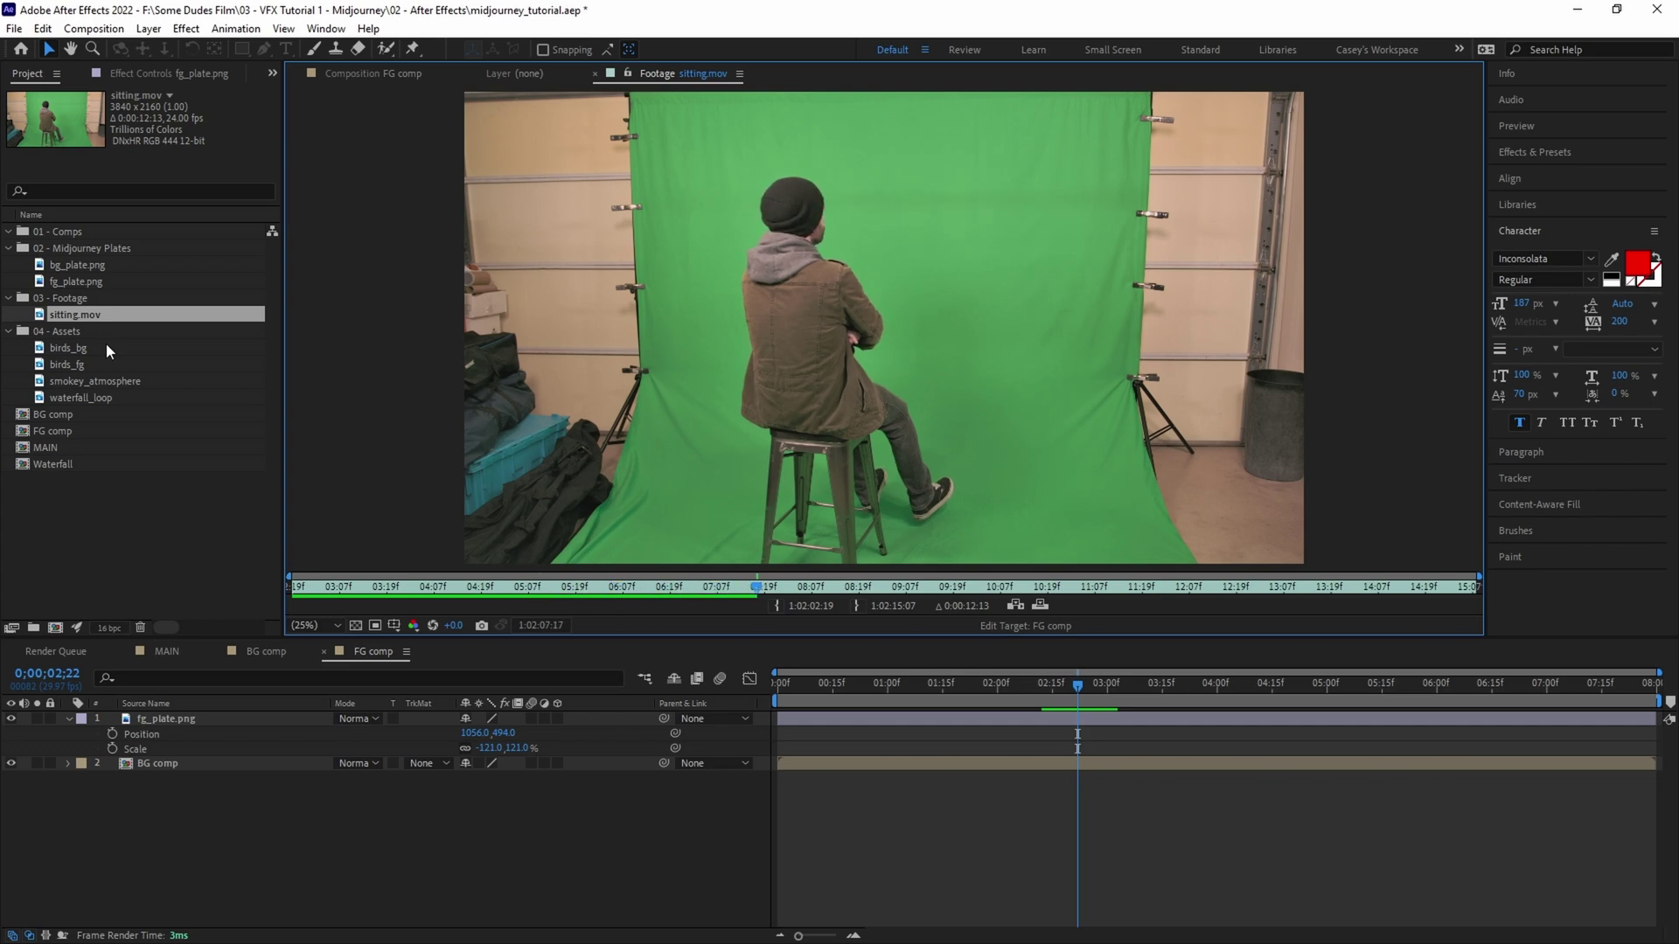
{"action": "left_click_drag", "start_coordinate": [80, 320], "coordinate": [55, 628]}
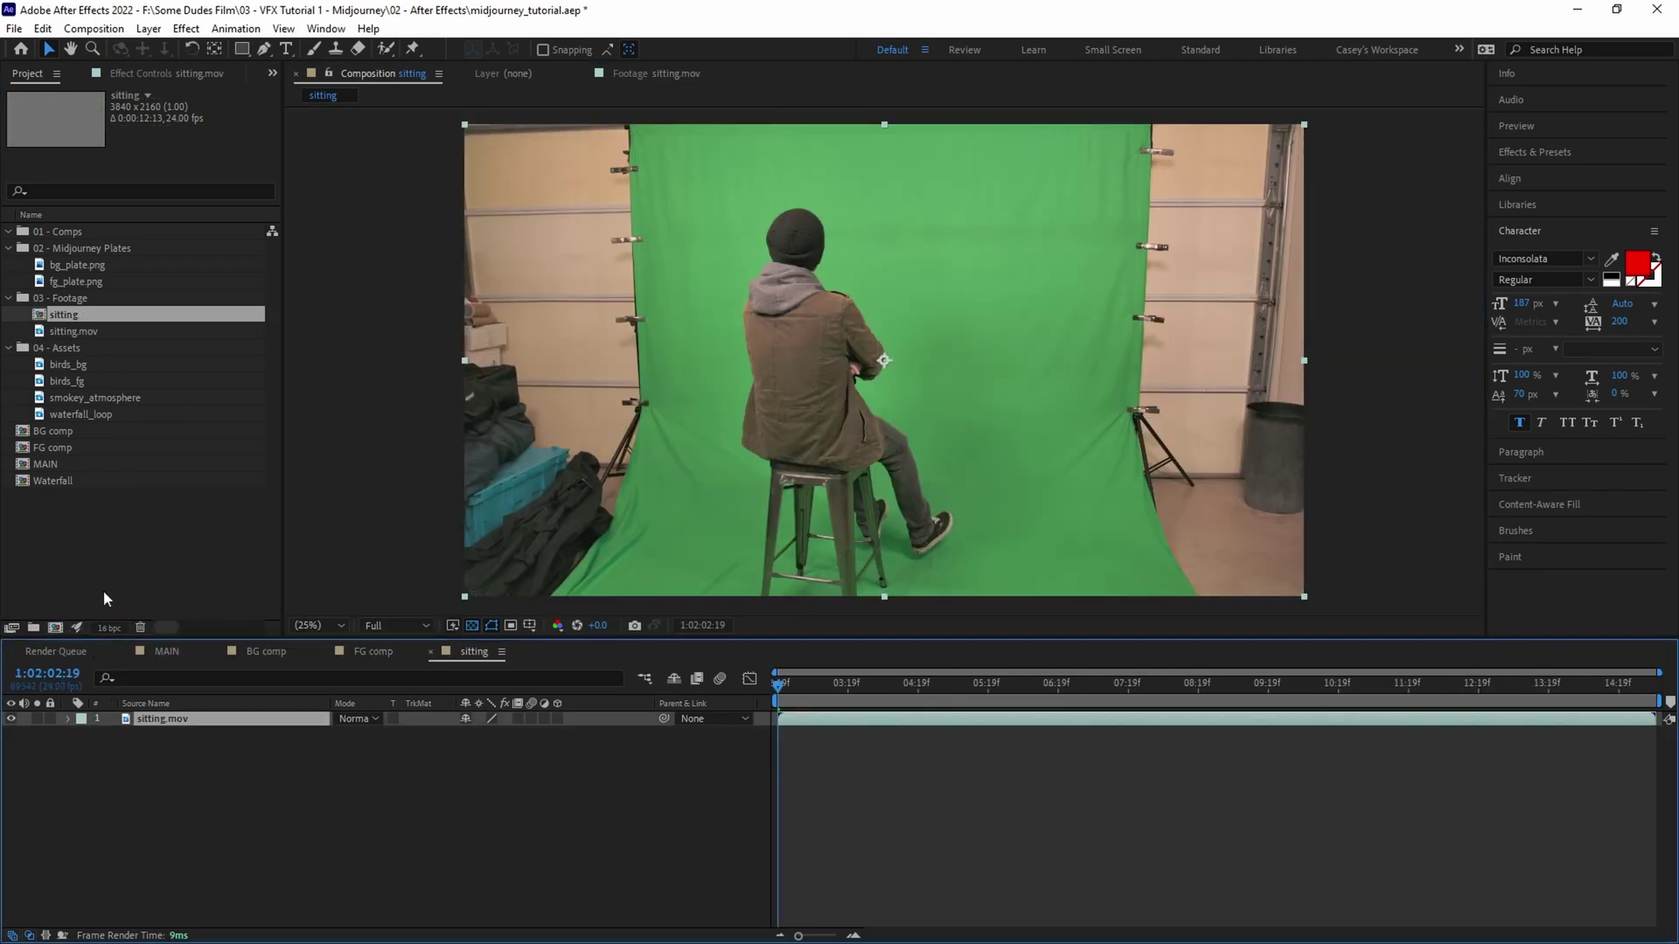
{"action": "left_click", "coordinate": [63, 315]}
{"action": "key", "text": "Return"}
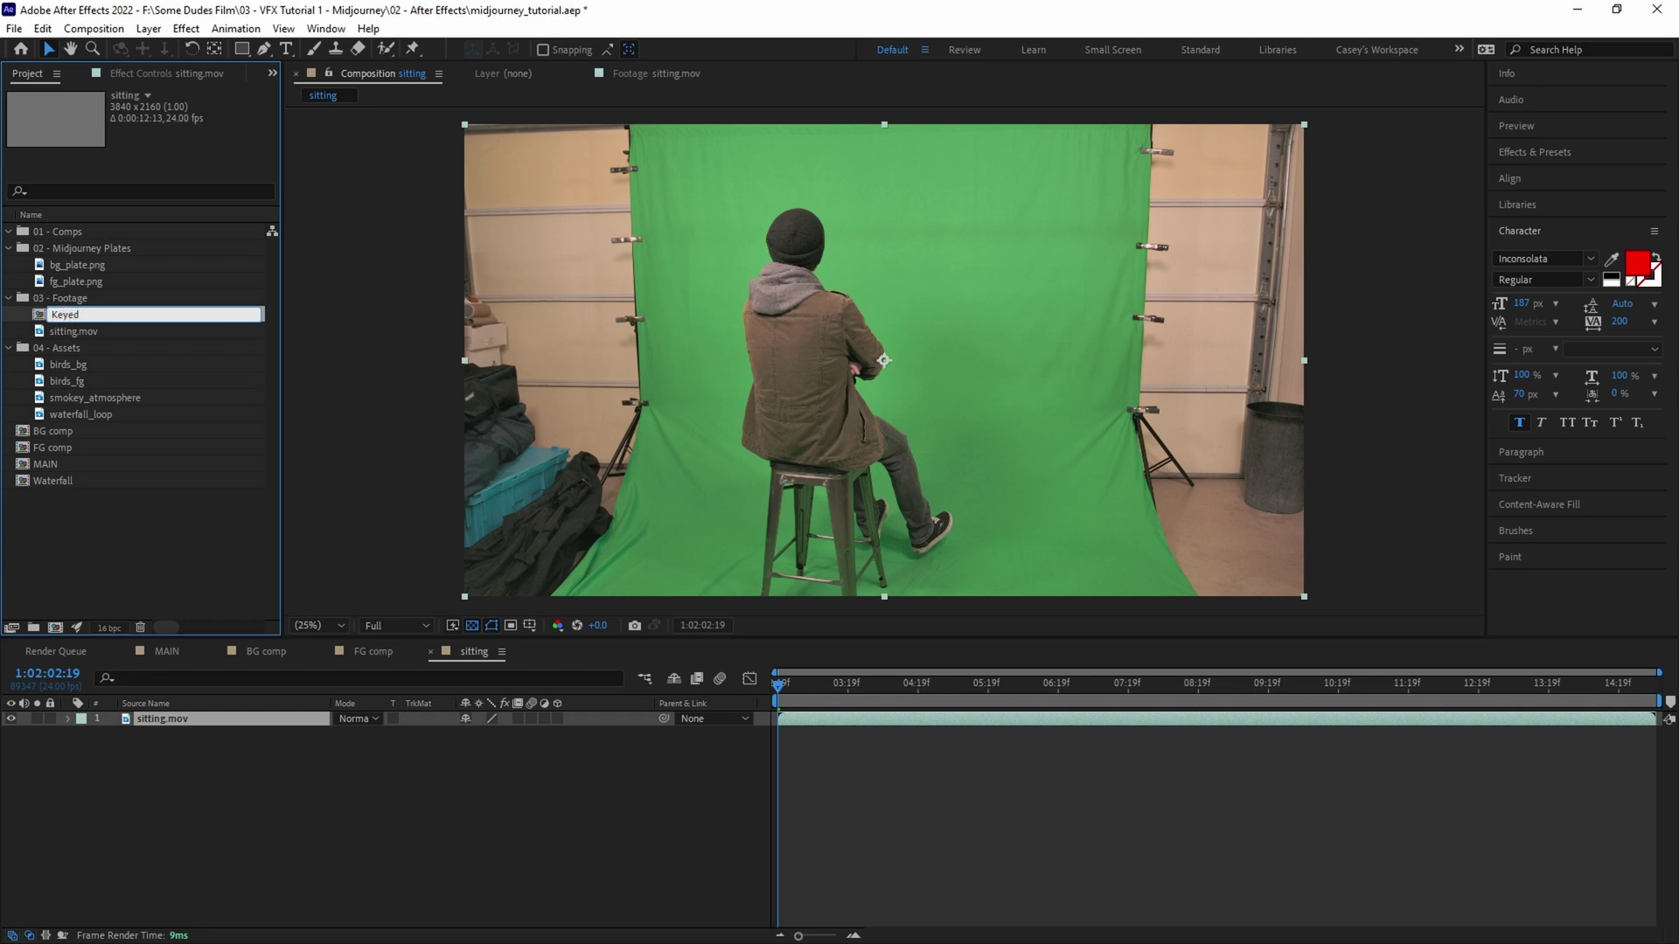
{"action": "key", "text": "Return"}
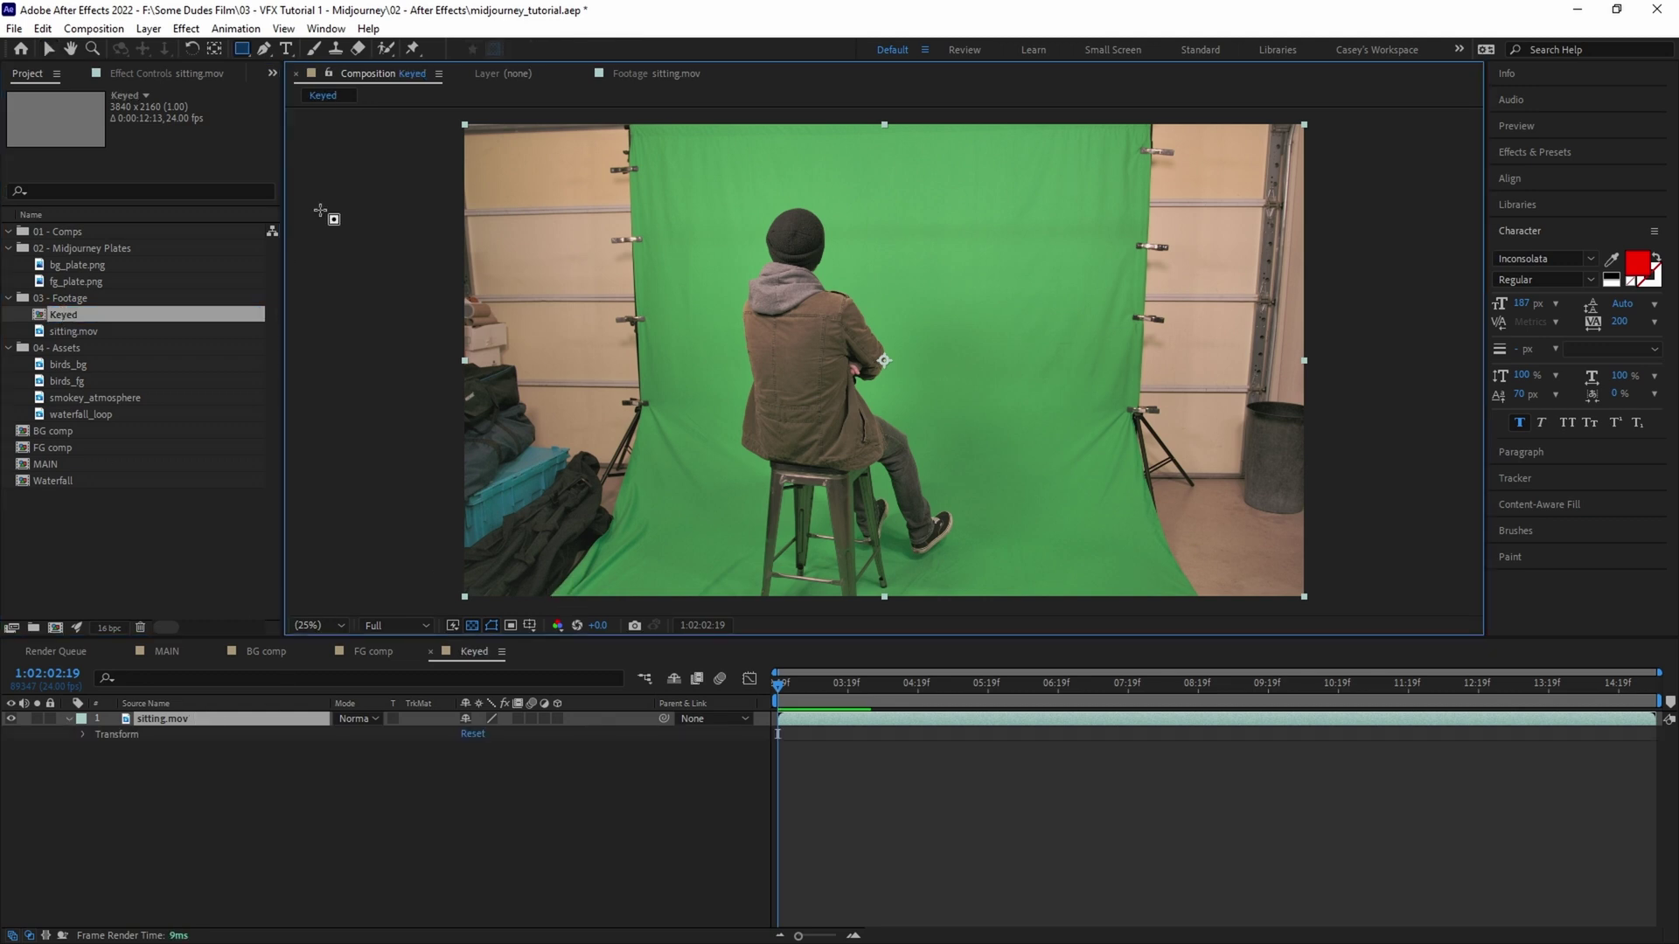
- Crop the Keyed composition to a region of interest around the seated man and stool
{"action": "key", "text": "v"}
{"action": "left_click_drag", "start_coordinate": [683, 180], "coordinate": [1004, 627]}
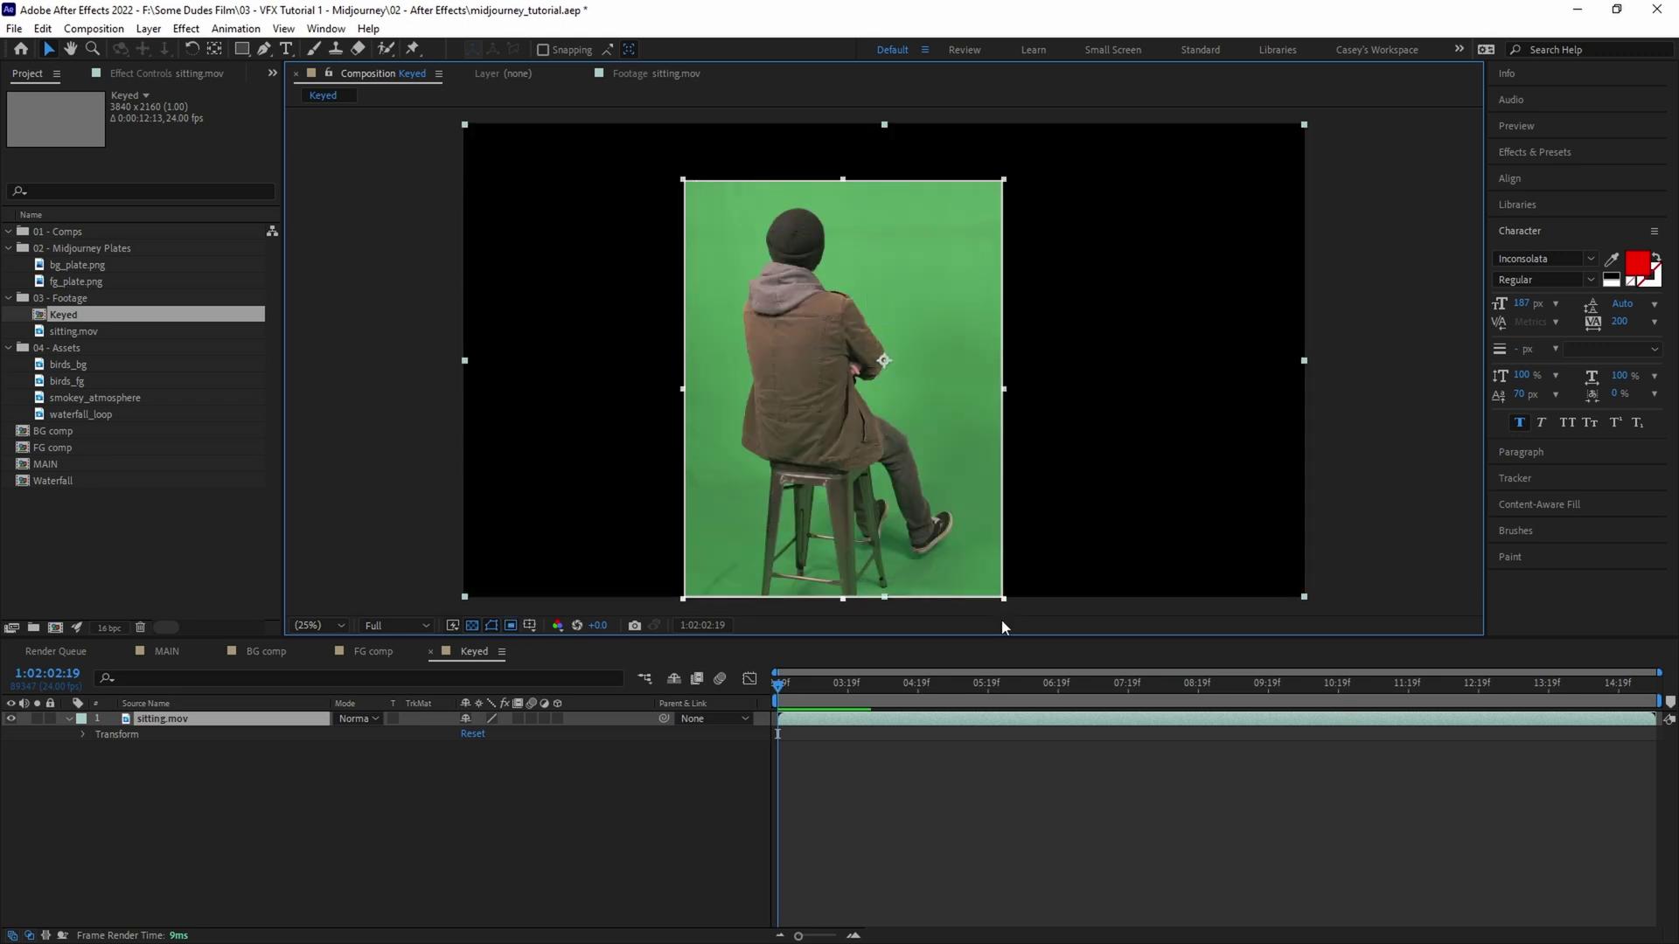
{"action": "left_click", "coordinate": [93, 28]}
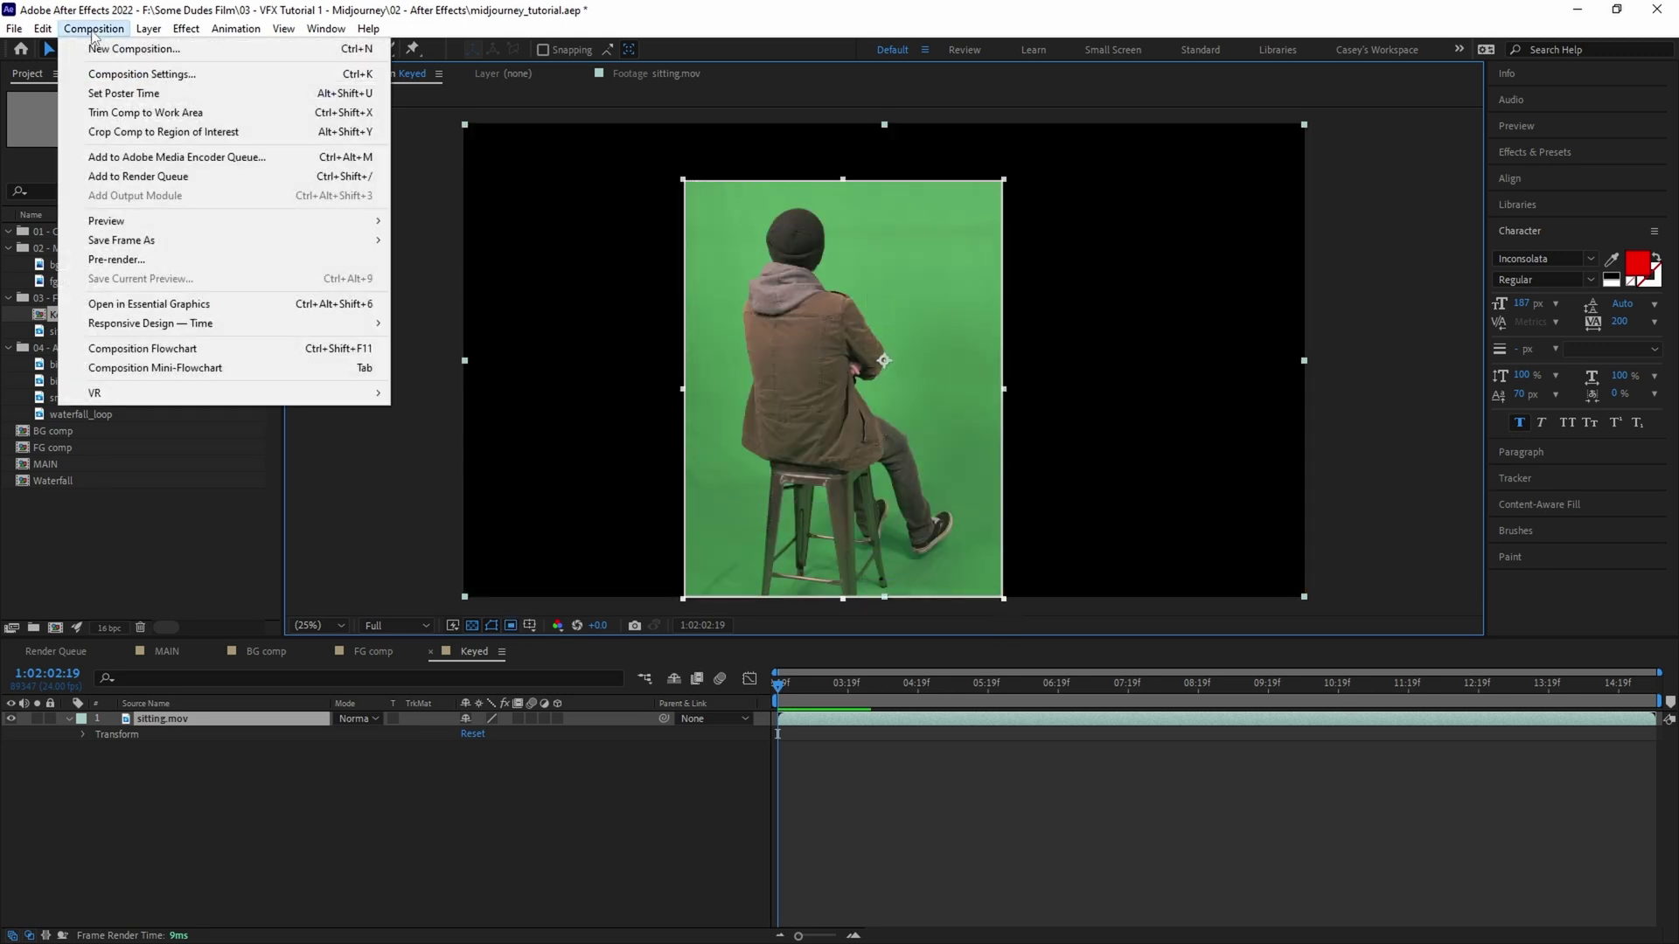
{"action": "left_click", "coordinate": [200, 132]}
- Apply Keylight to sitting.mov with the green backdrop sampled as screen colour, and view the Screen Matte
{"action": "left_click", "coordinate": [125, 75]}
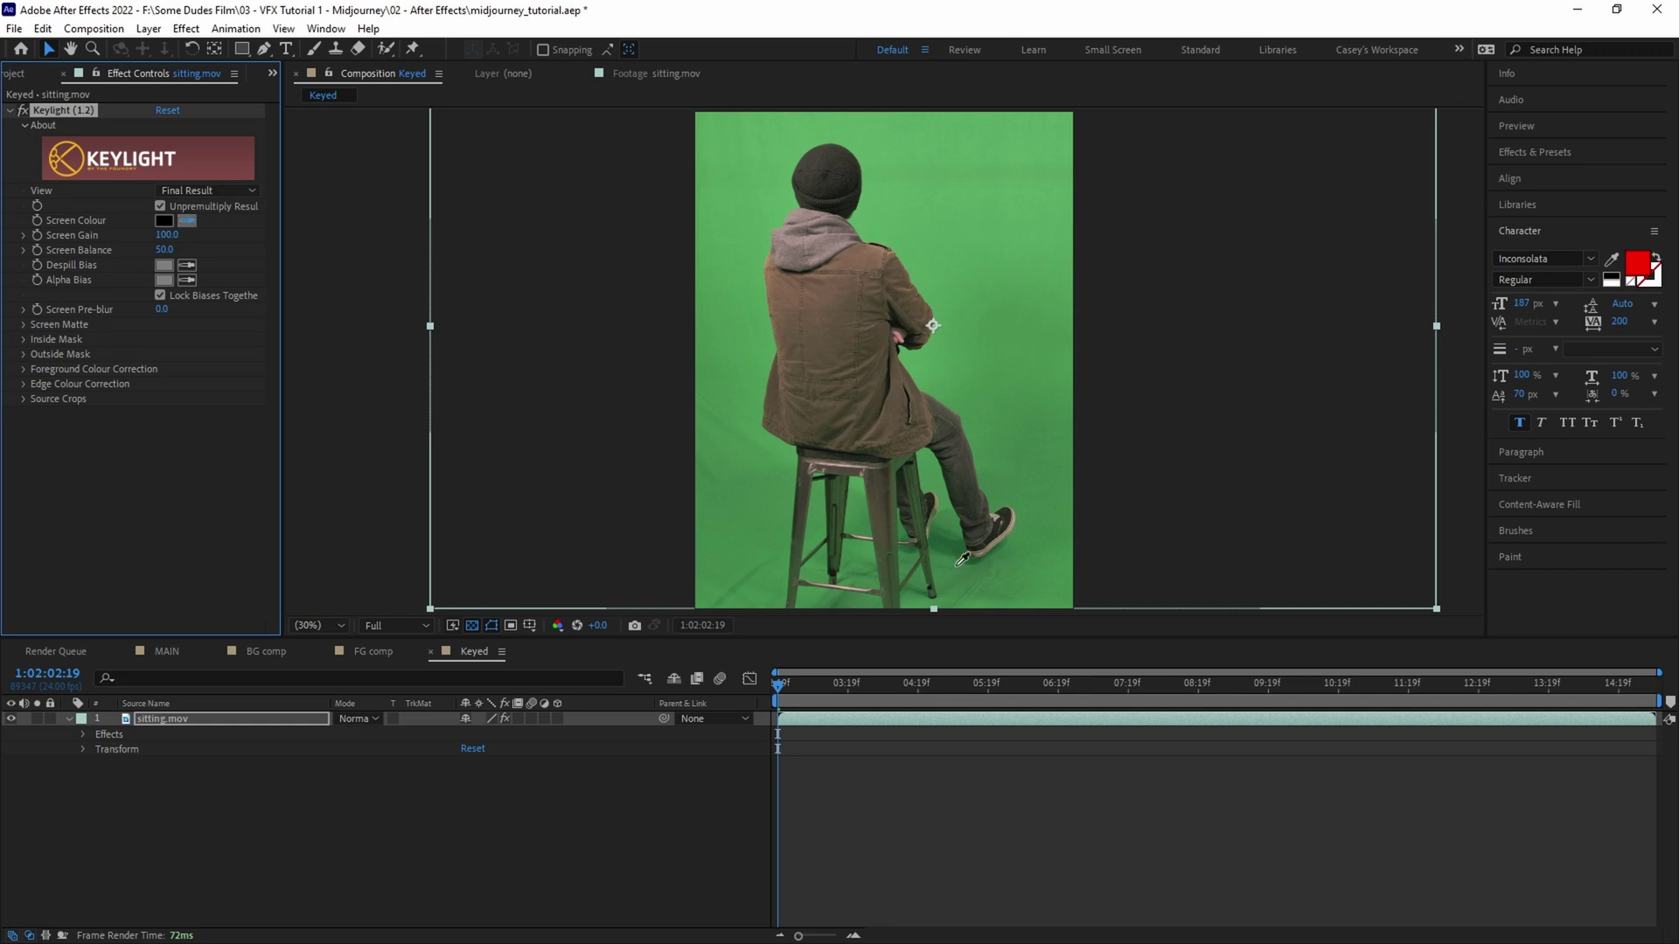
{"action": "left_click", "coordinate": [939, 560]}
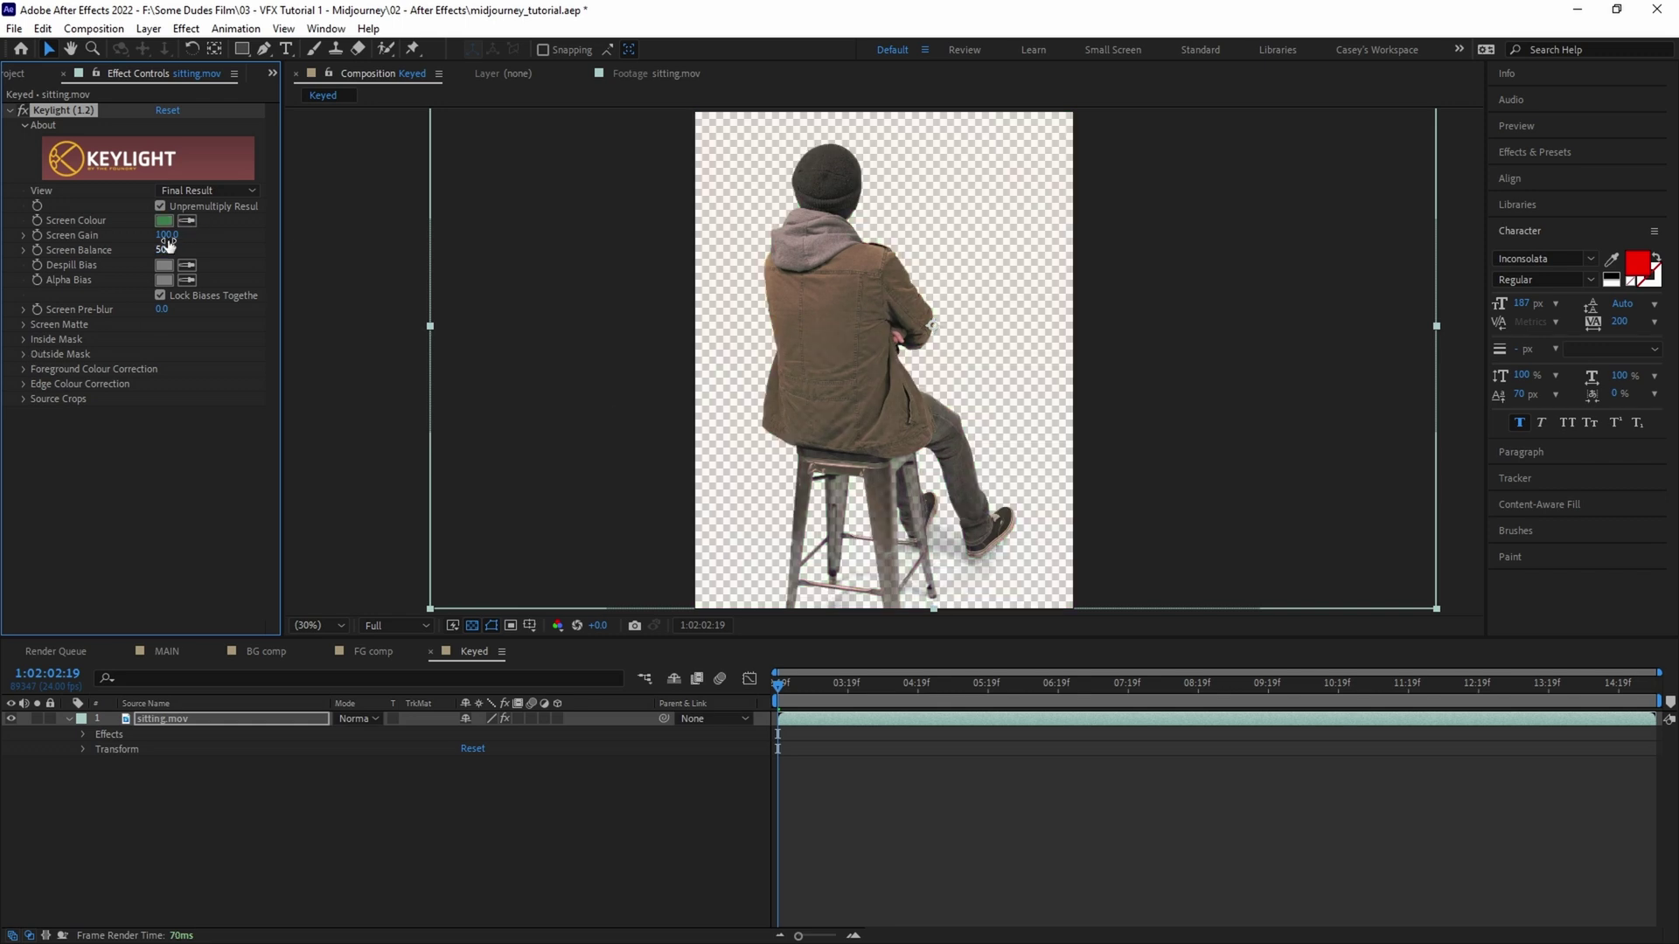
{"action": "left_click", "coordinate": [208, 190]}
{"action": "left_click", "coordinate": [213, 285]}
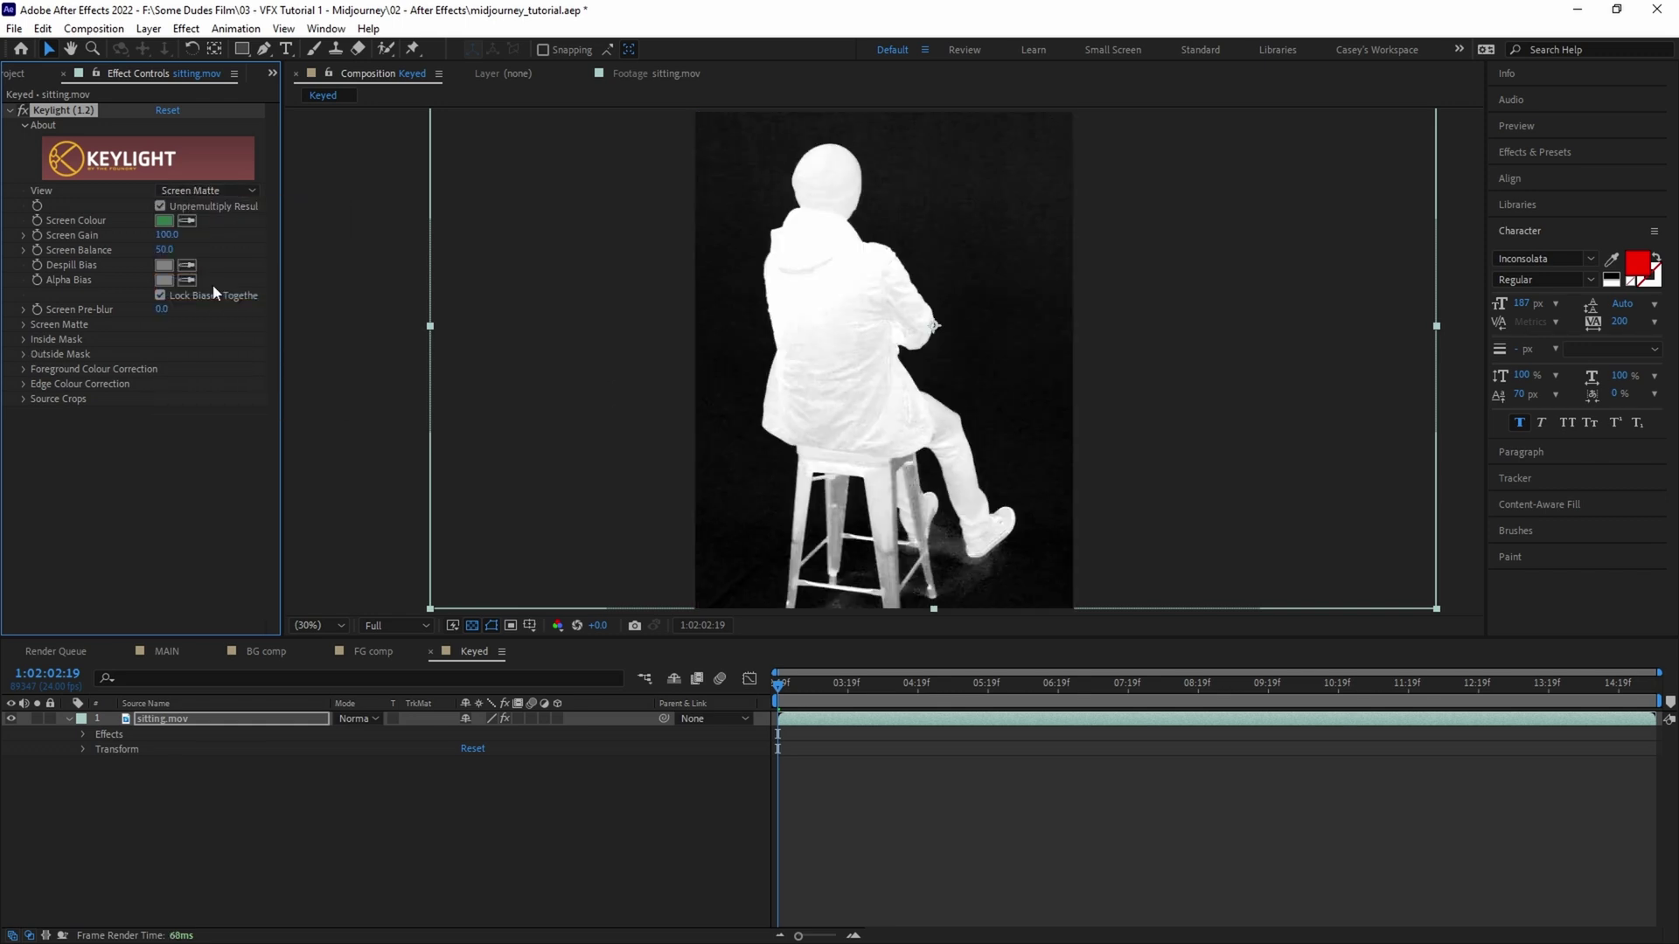
- Set Keylight's Clip Black to 17 and Clip White to 74, and switch the view to Intermediate Result
{"action": "left_click", "coordinate": [23, 323]}
{"action": "left_click_drag", "start_coordinate": [165, 339], "coordinate": [143, 355]}
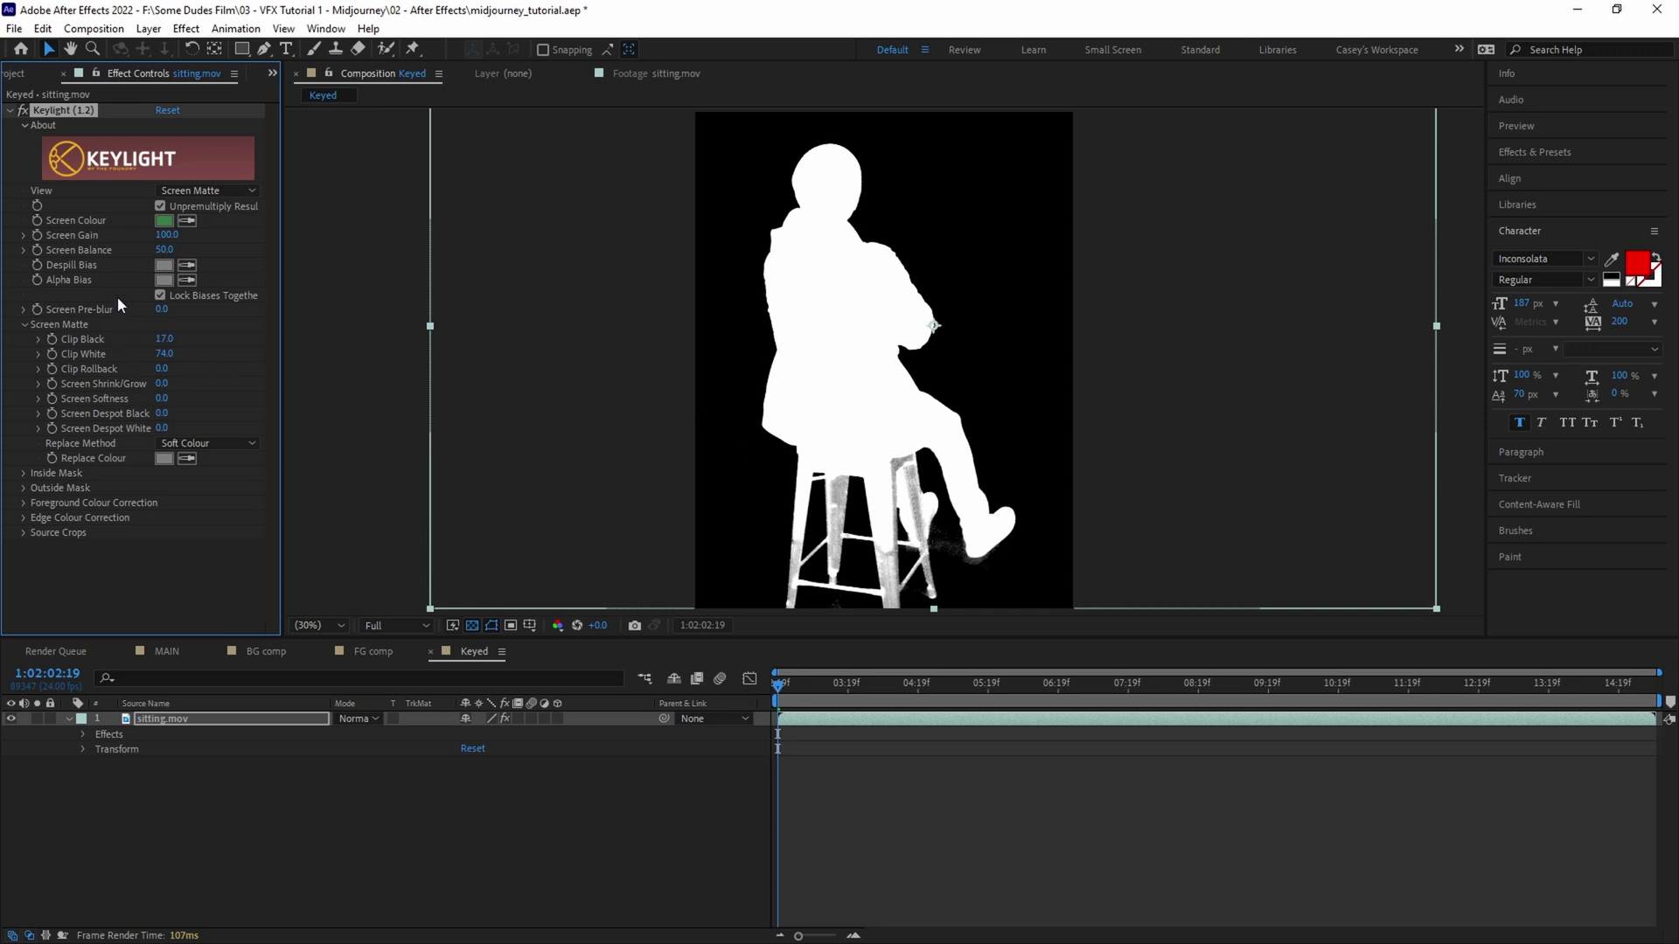
{"action": "left_click", "coordinate": [208, 190]}
{"action": "left_click", "coordinate": [212, 385]}
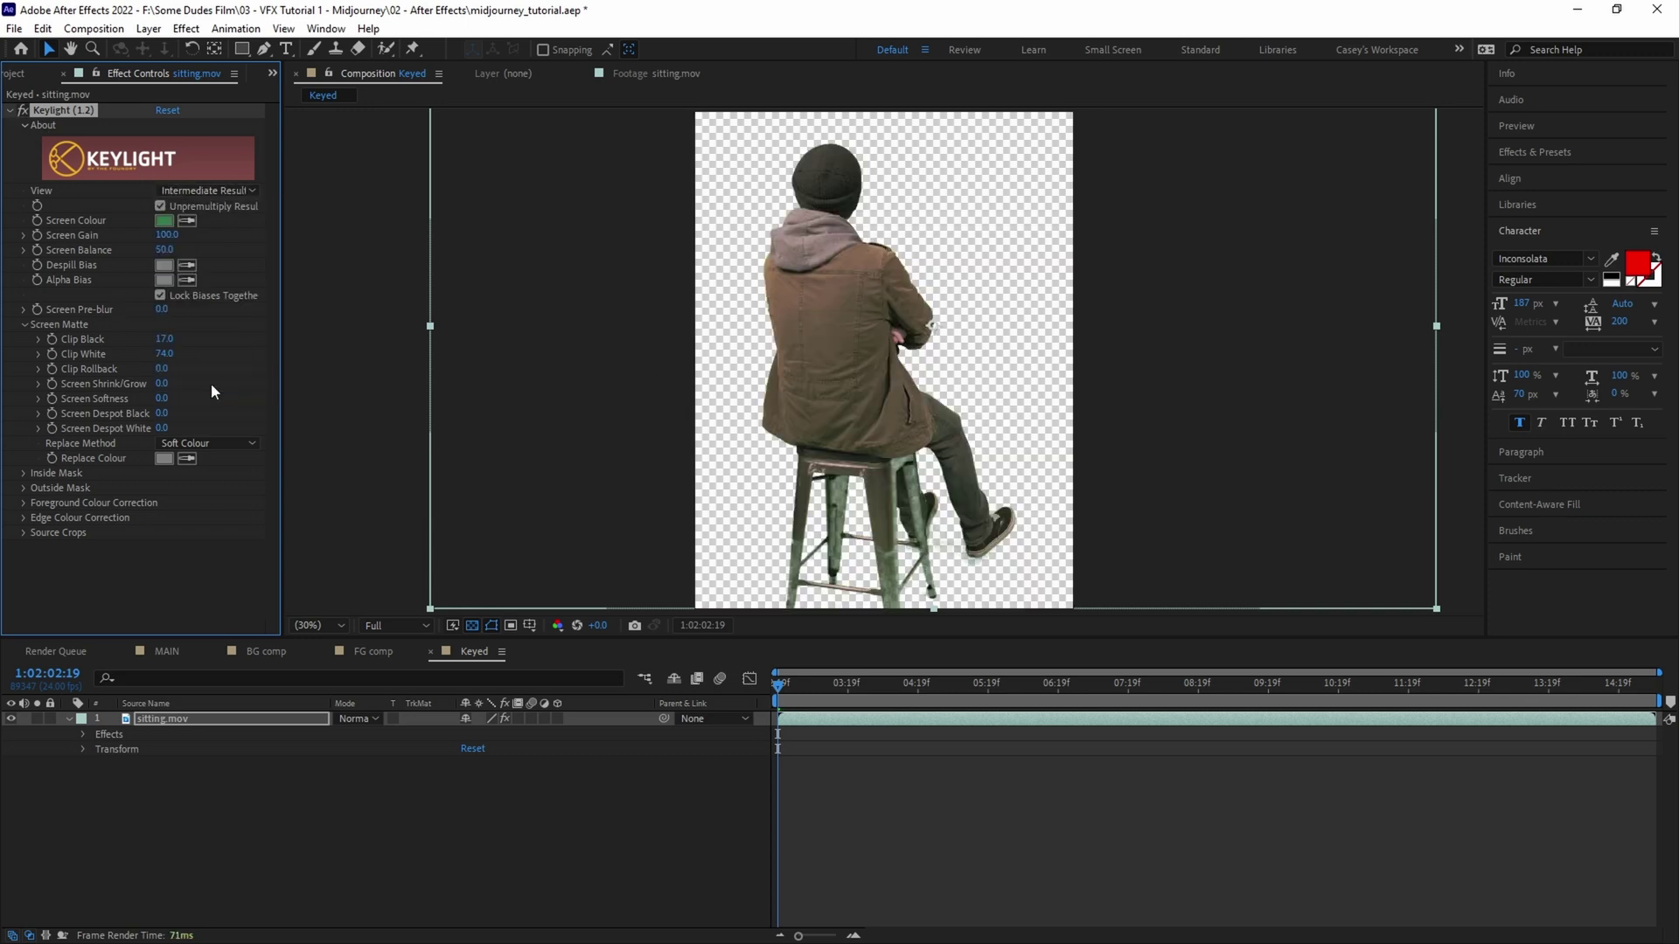
- Add Key Cleaner with Reduce Chatter enabled and Advanced Spill Suppressor to the sitting.mov layer
{"action": "key", "text": "ctrl+space"}
{"action": "type", "text": "key c"}
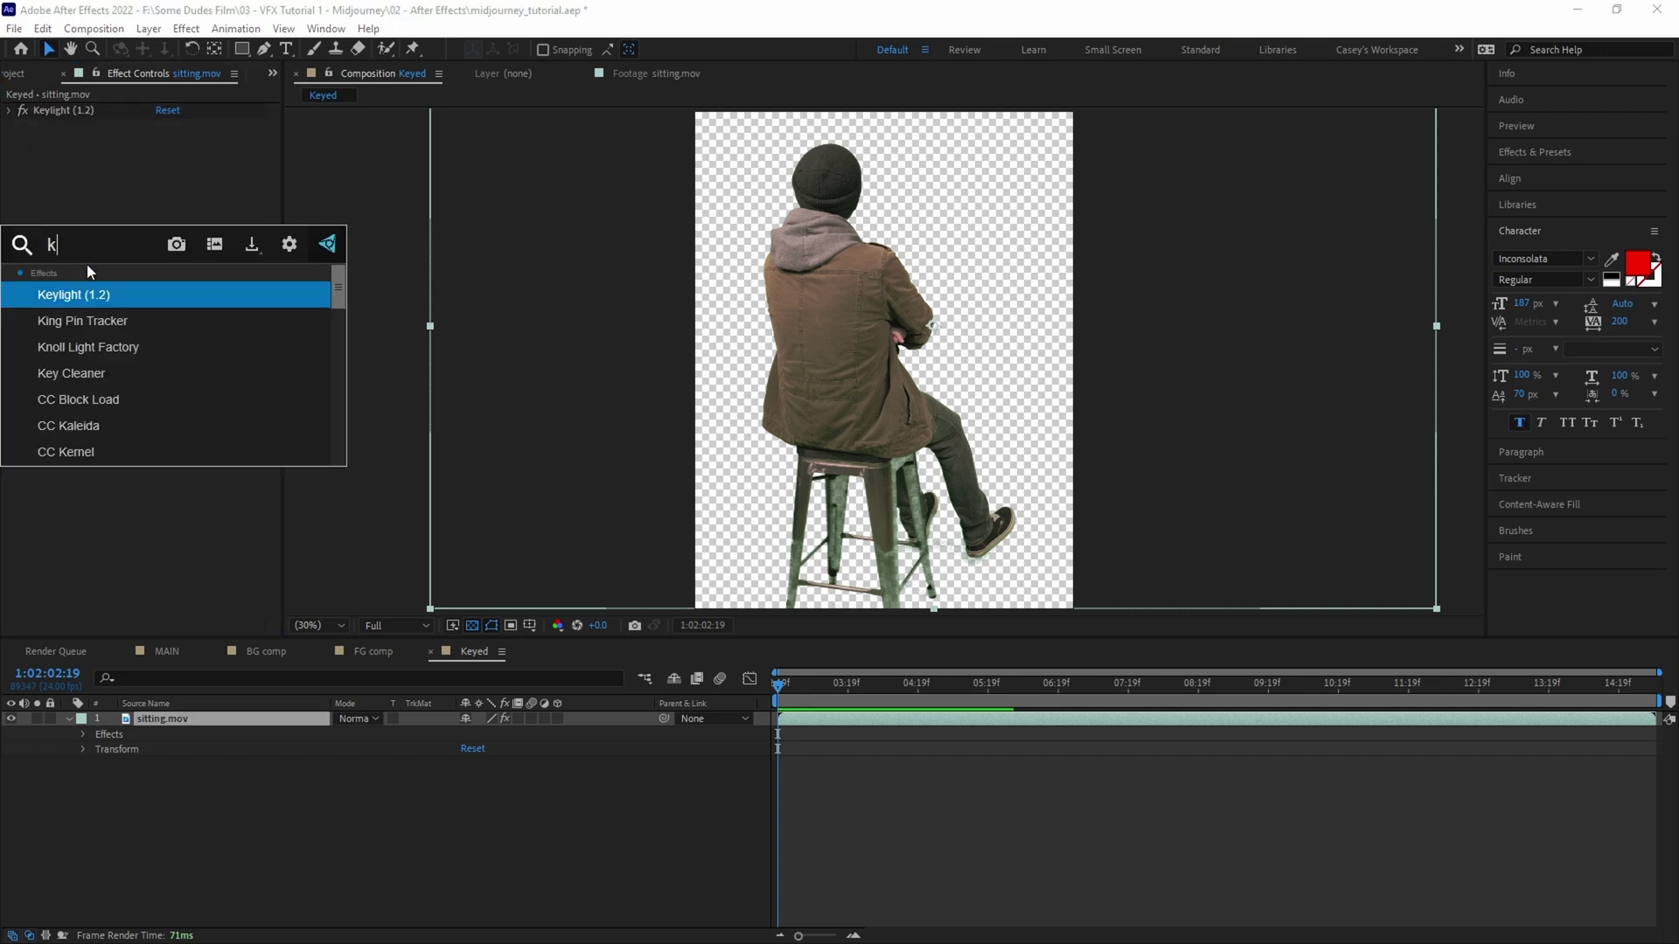
{"action": "key", "text": "Return"}
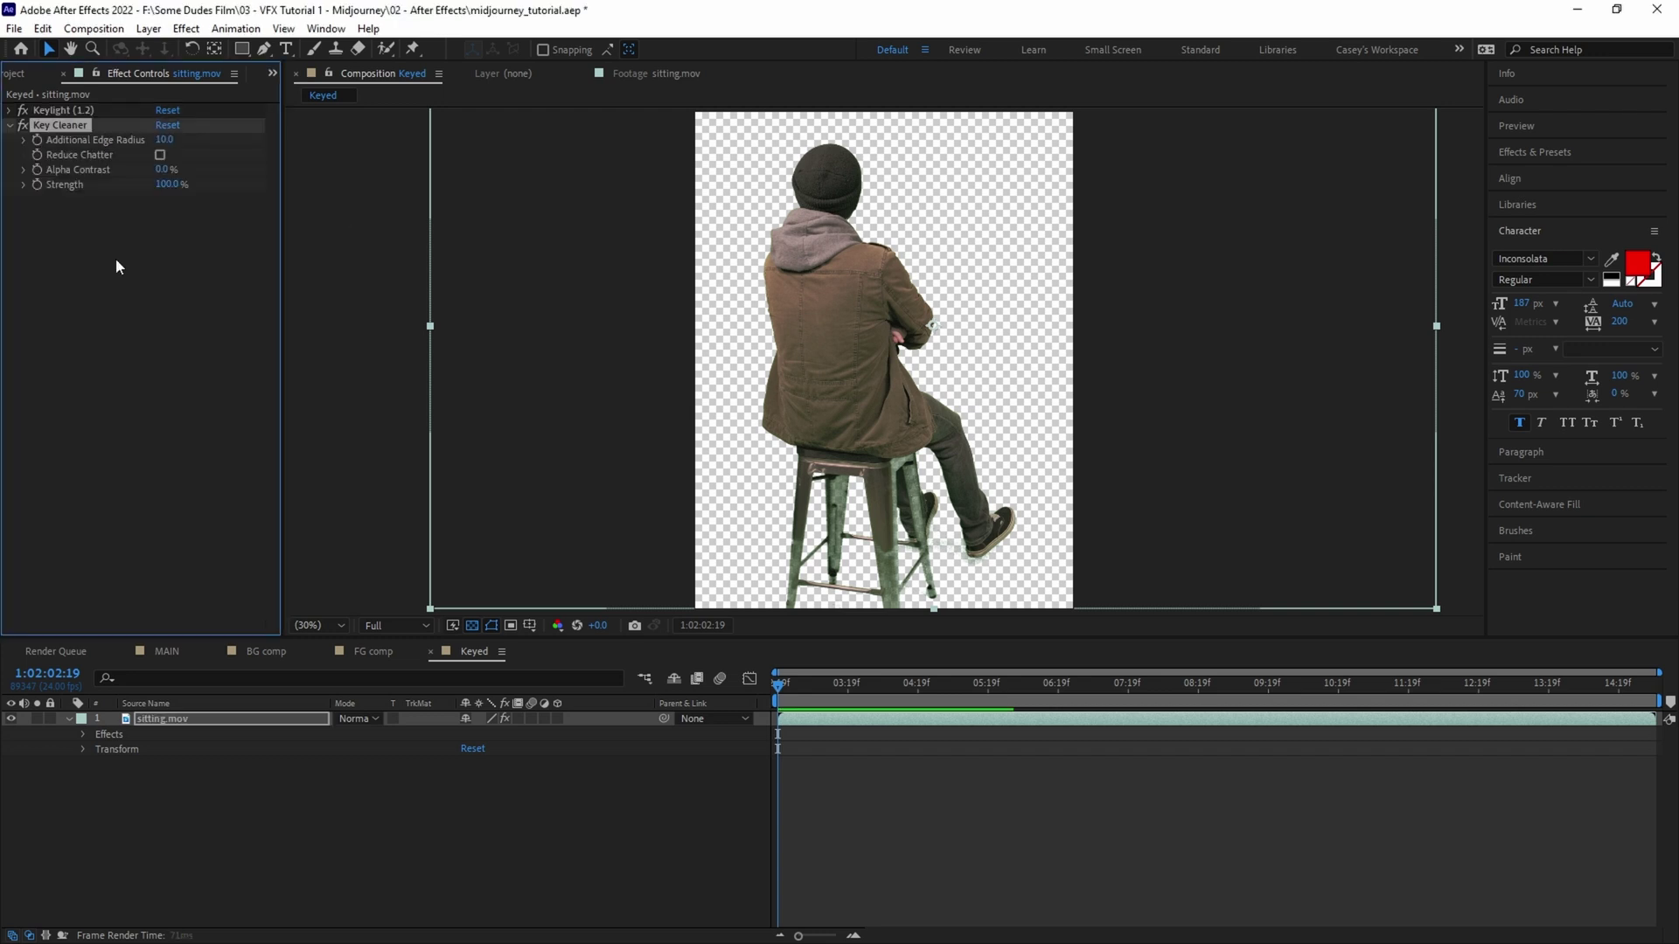
{"action": "key", "text": "ctrl+space"}
{"action": "type", "text": "adva"}
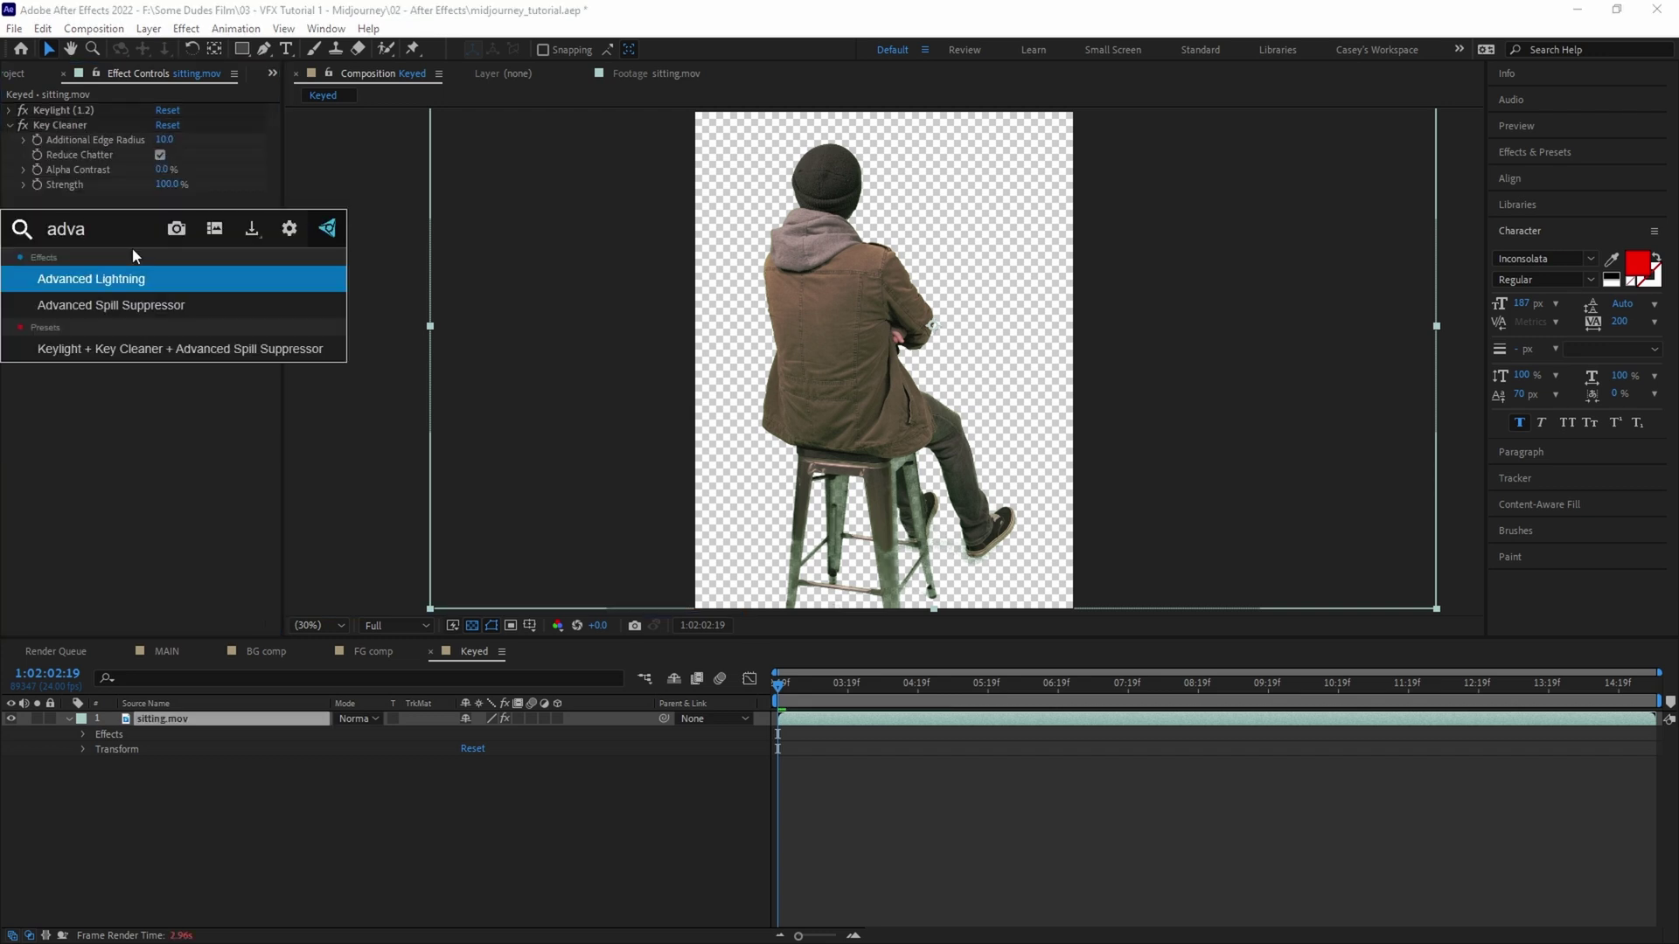
{"action": "key", "text": "Return"}
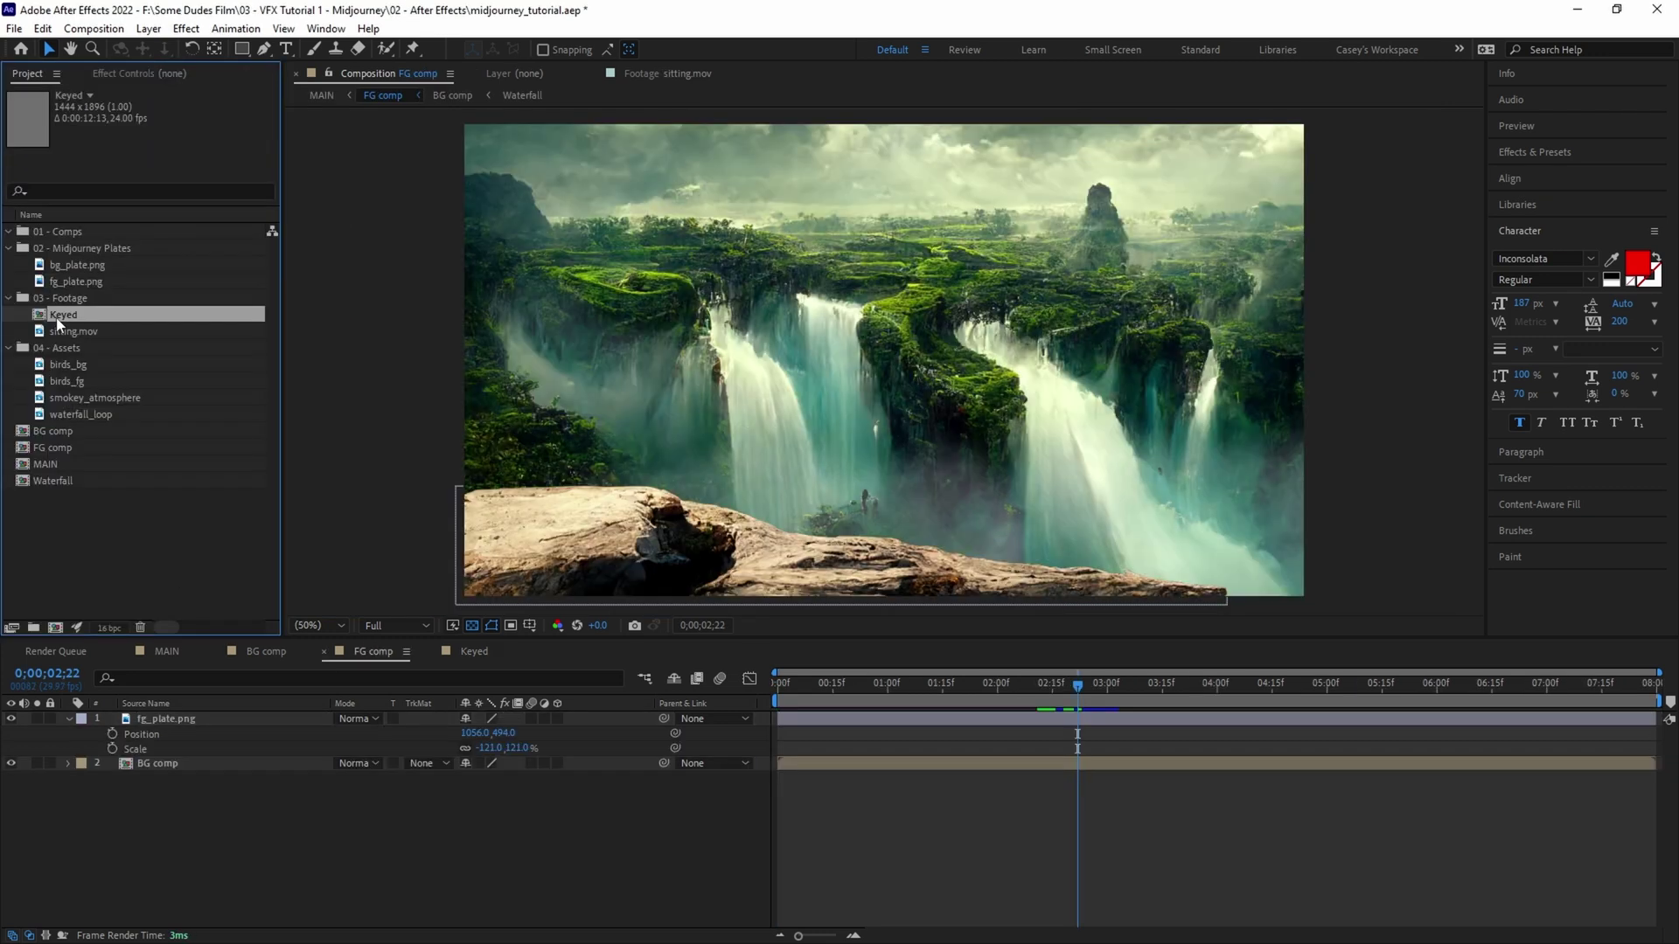
- Add the Keyed comp as the topmost layer of FG comp and scale it to 29%
{"action": "left_click", "coordinate": [185, 717]}
{"action": "left_click_drag", "start_coordinate": [185, 716], "coordinate": [179, 719]}
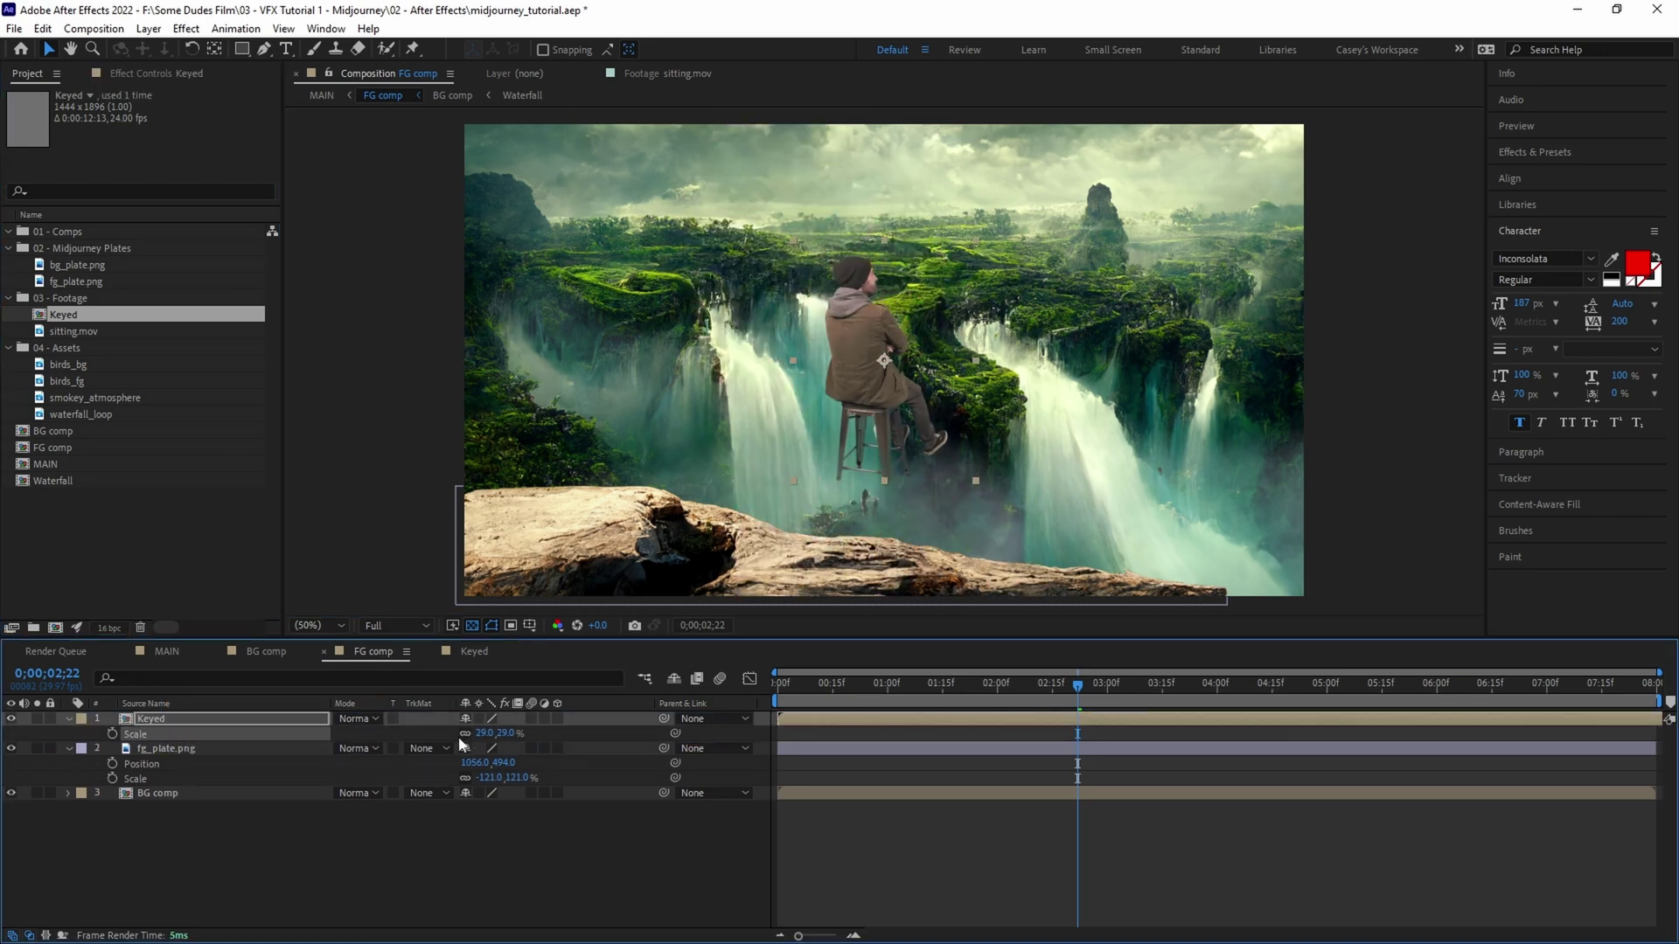
- Cut the stool out of the Keyed layer with a Subtract mask traced along the jacket's lower edge, and seat the man on the rock
{"action": "left_click", "coordinate": [579, 323]}
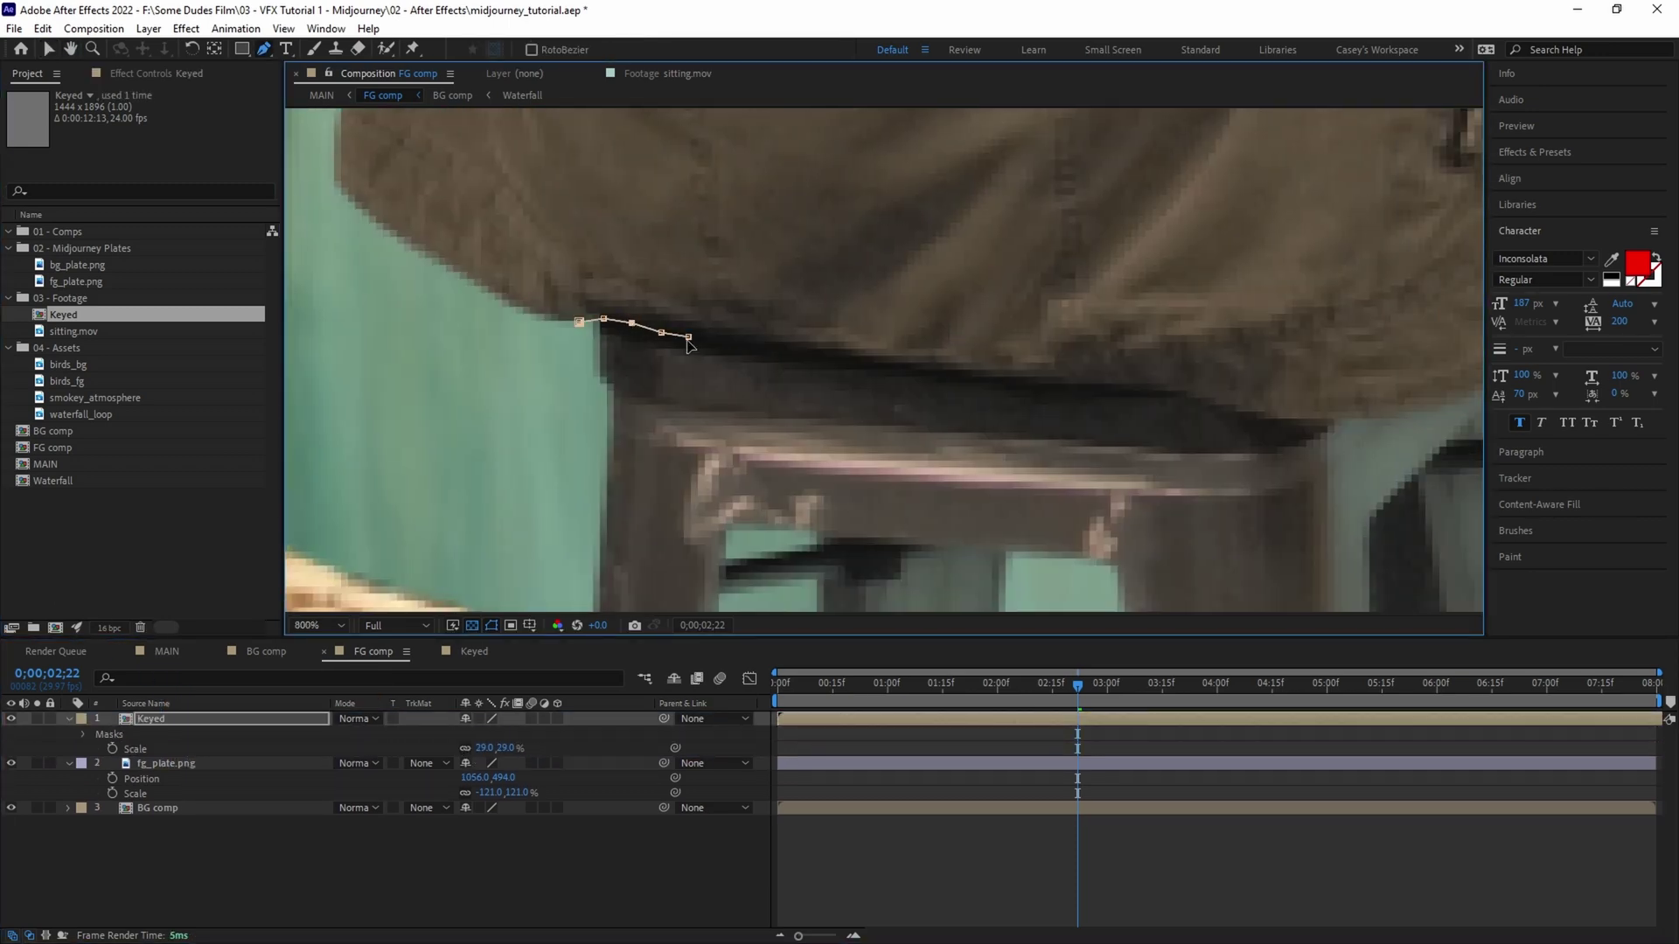
{"action": "left_click", "coordinate": [726, 346]}
{"action": "left_click", "coordinate": [769, 350]}
{"action": "left_click", "coordinate": [830, 362]}
{"action": "left_click", "coordinate": [857, 367]}
{"action": "left_click", "coordinate": [897, 372]}
{"action": "left_click", "coordinate": [941, 379]}
{"action": "left_click", "coordinate": [995, 385]}
{"action": "left_click", "coordinate": [1022, 389]}
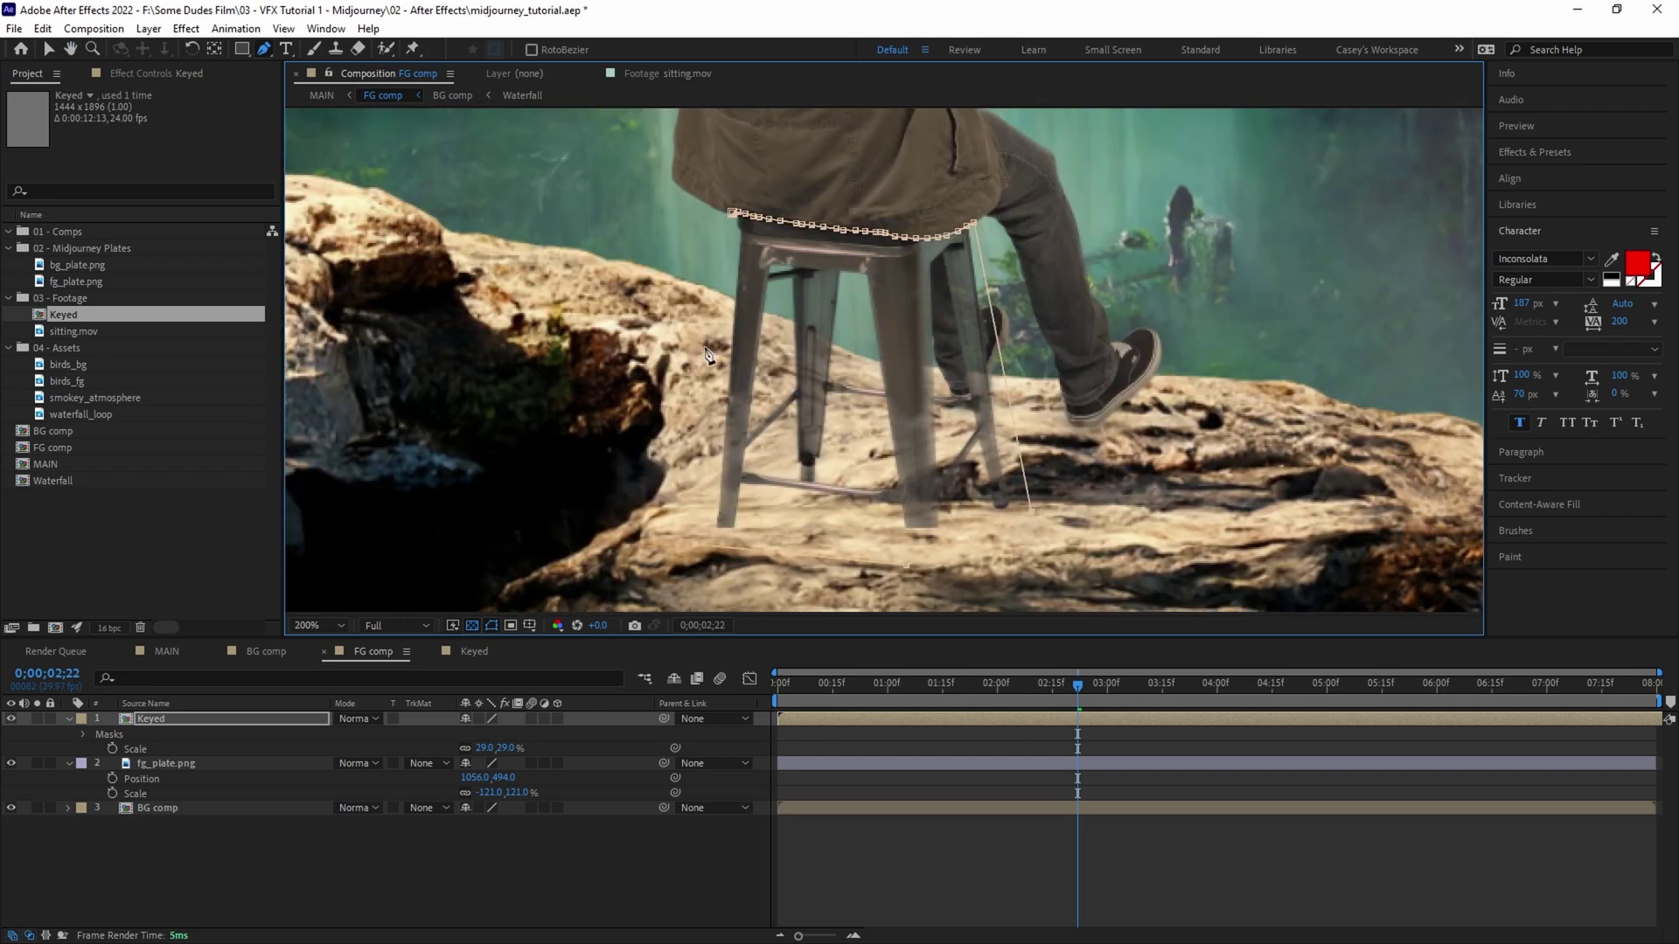
{"action": "left_click", "coordinate": [627, 478]}
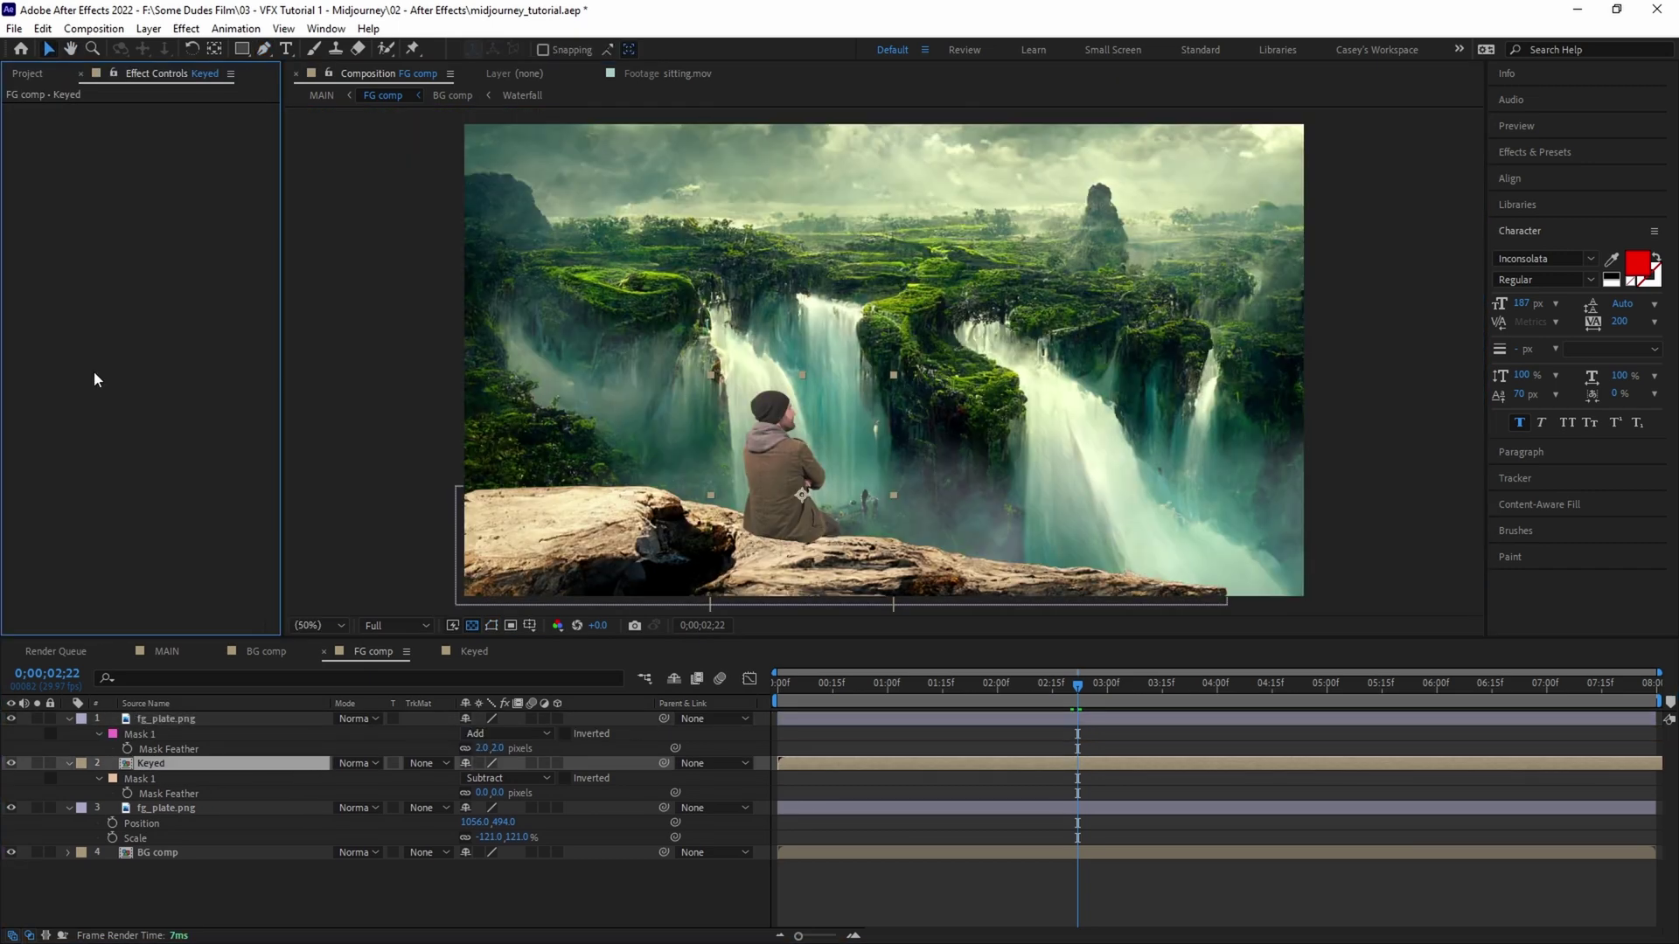
- Apply the Shadow effect to the Keyed layer with softness 109 and fade length 212
{"action": "key", "text": "ctrl+space"}
{"action": "type", "text": "shado"}
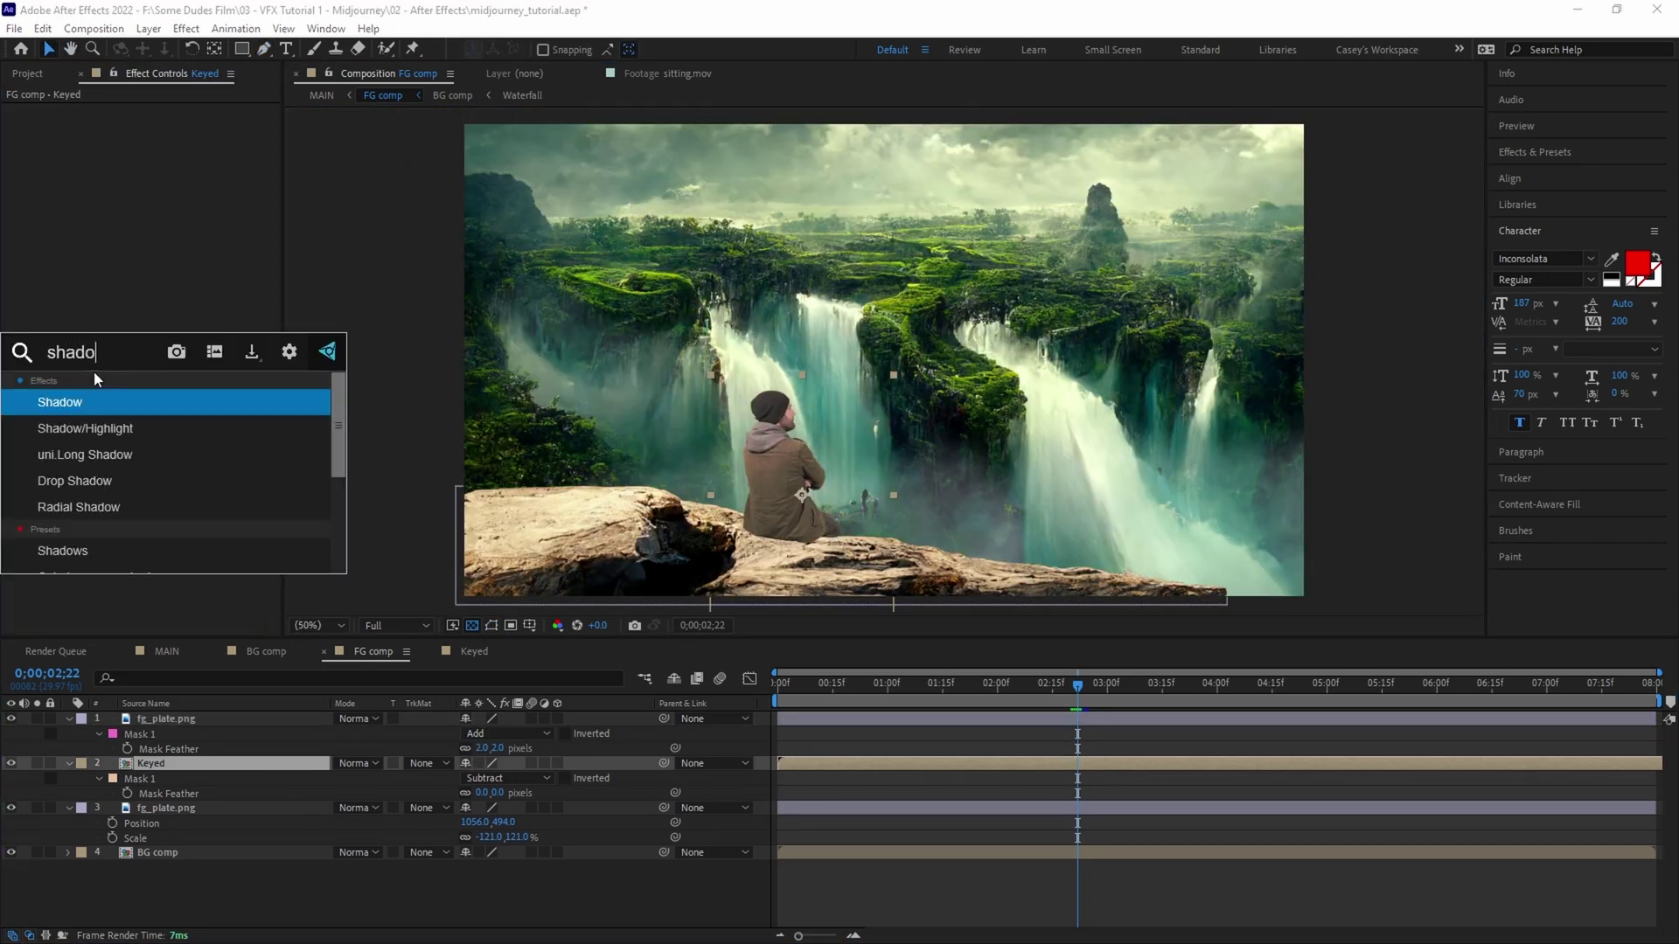
{"action": "key", "text": "Return"}
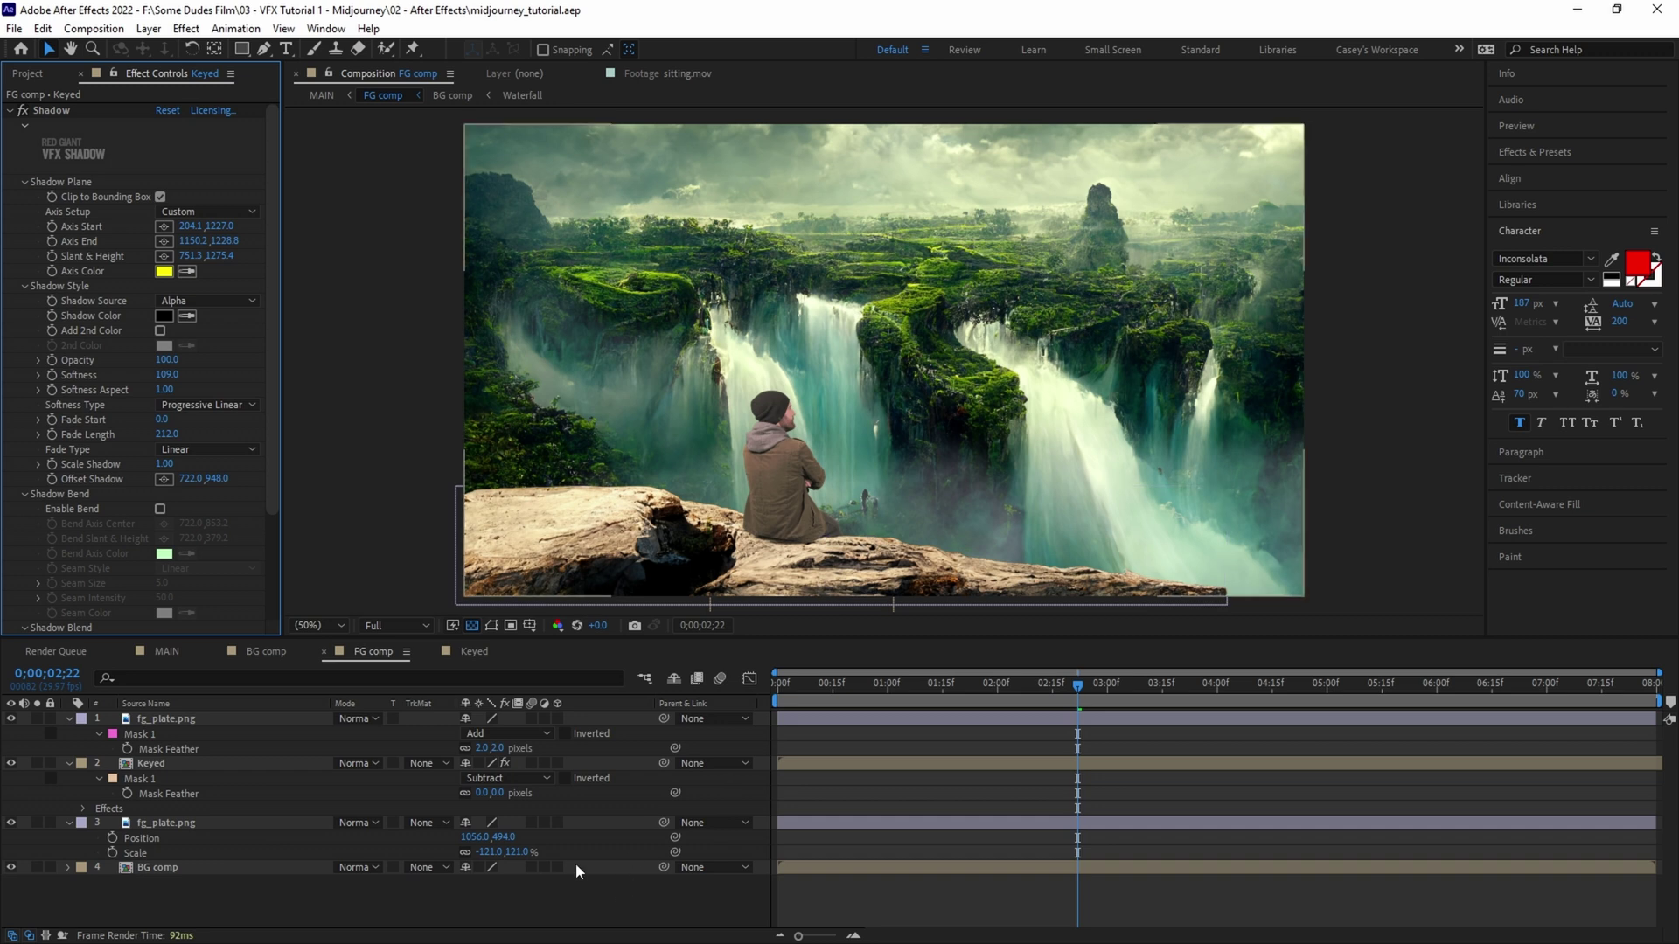
- Apply Unsharp Mask with amount 50 and radius 1 to the lower fg_plate.png layer and copy it to the top fg_plate.png layer
{"action": "left_click", "coordinate": [159, 826]}
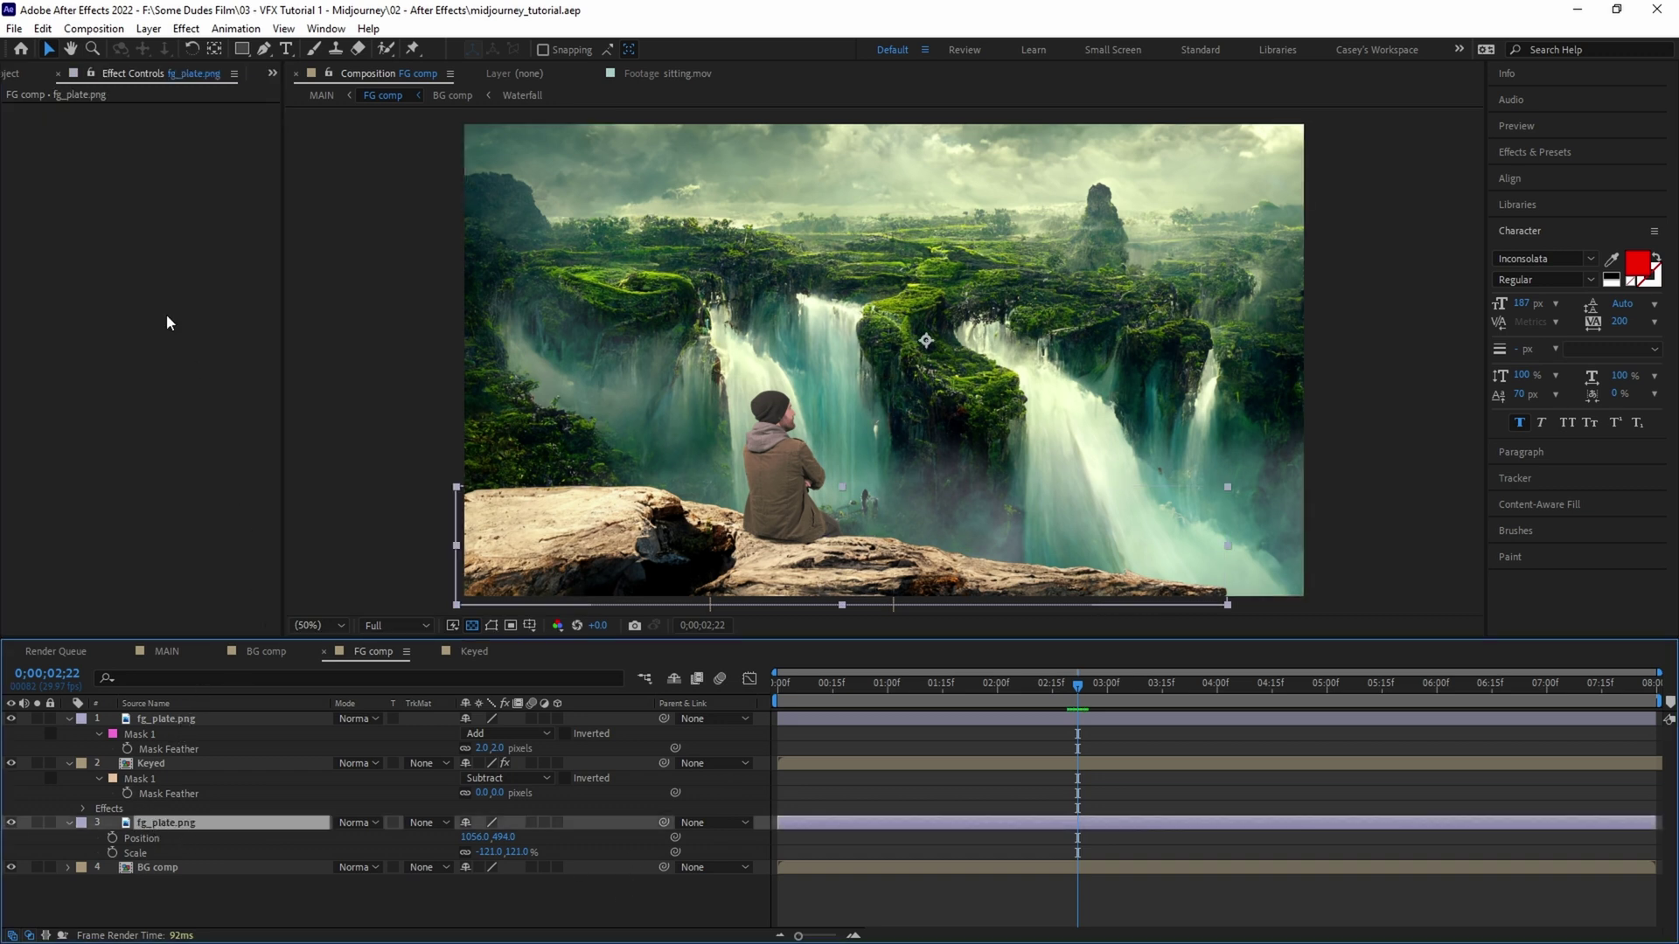
{"action": "key", "text": "ctrl+space"}
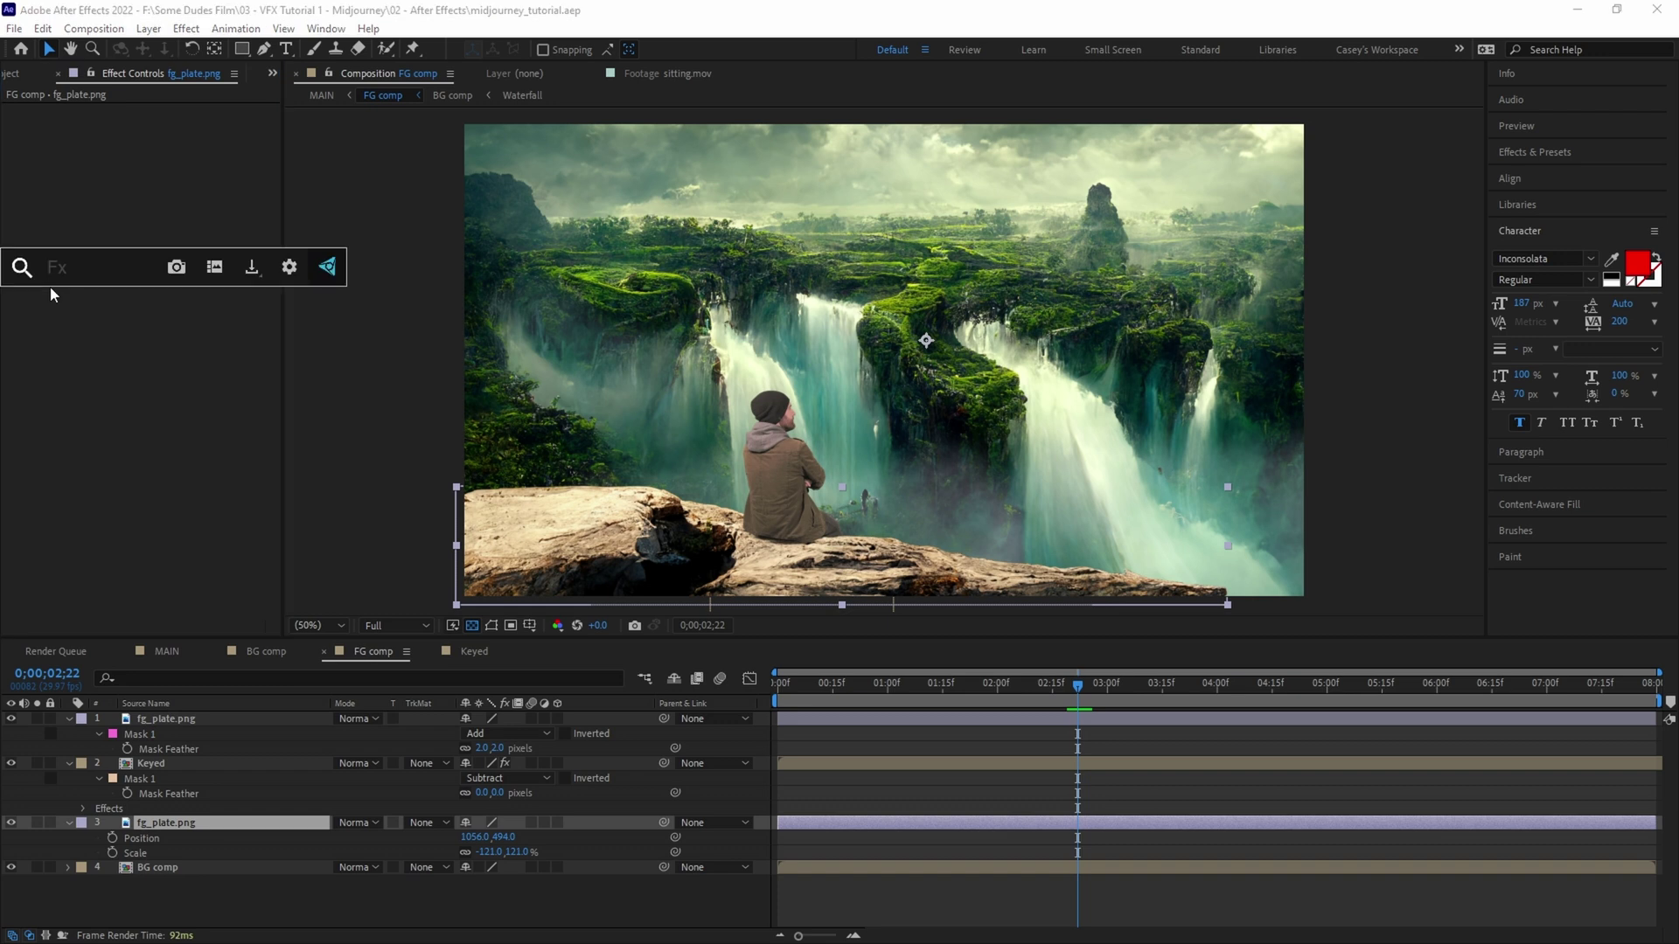
{"action": "type", "text": "unsh"}
{"action": "key", "text": "Return"}
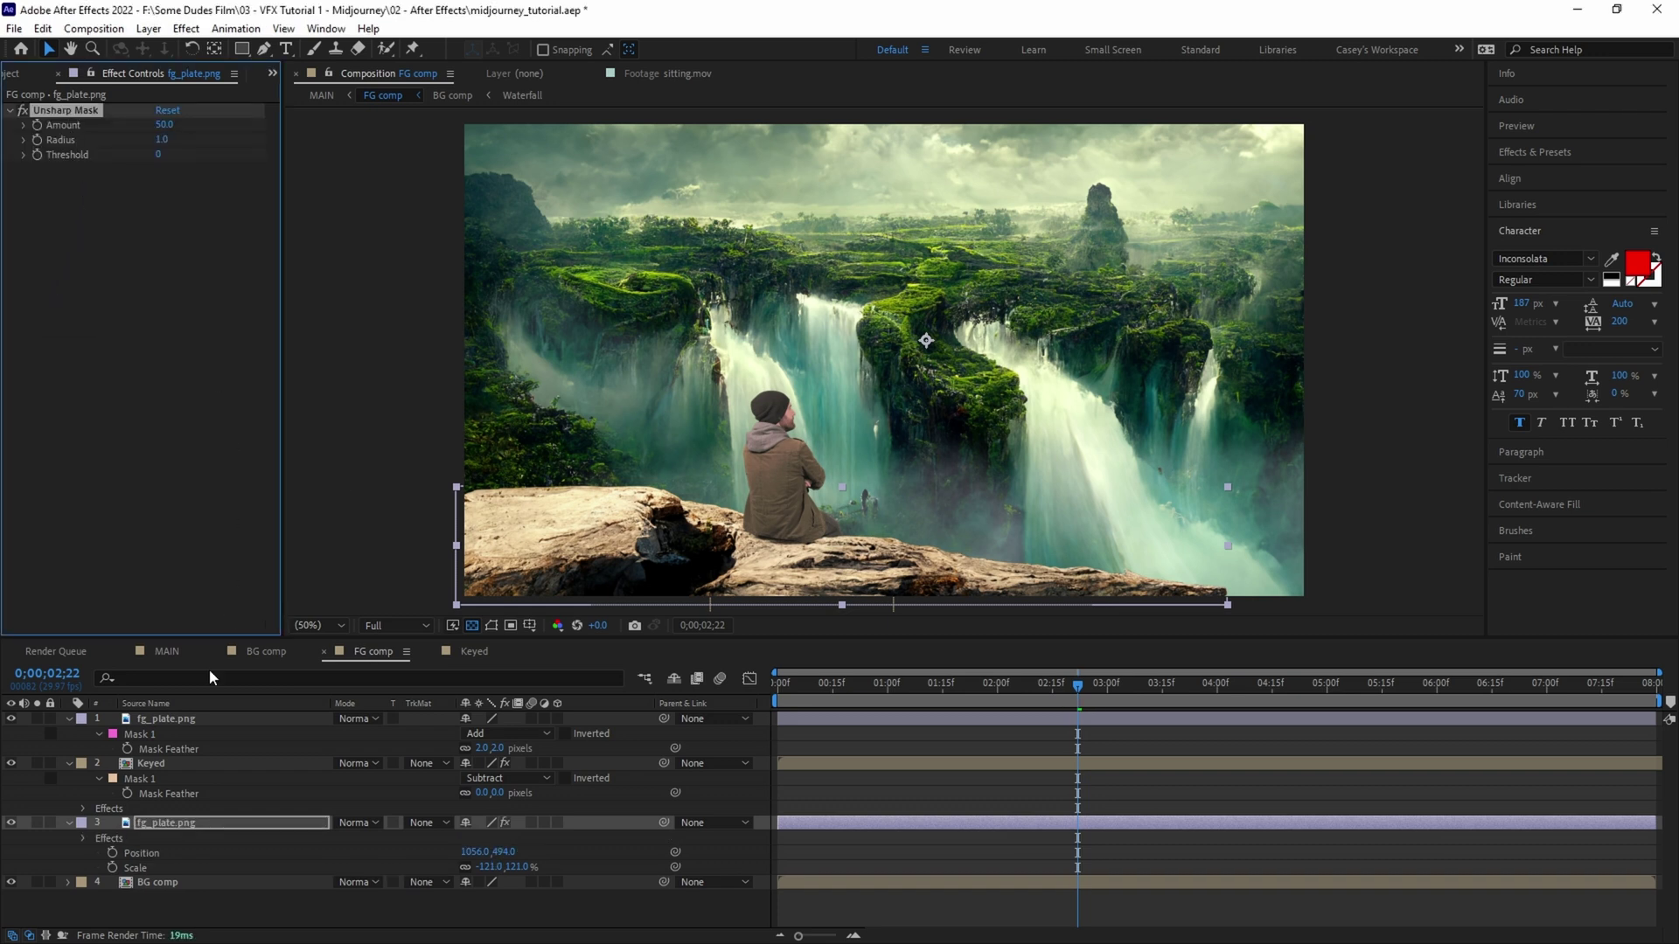
{"action": "left_click", "coordinate": [180, 720]}
{"action": "left_click", "coordinate": [142, 371]}
{"action": "key", "text": "ctrl+v"}
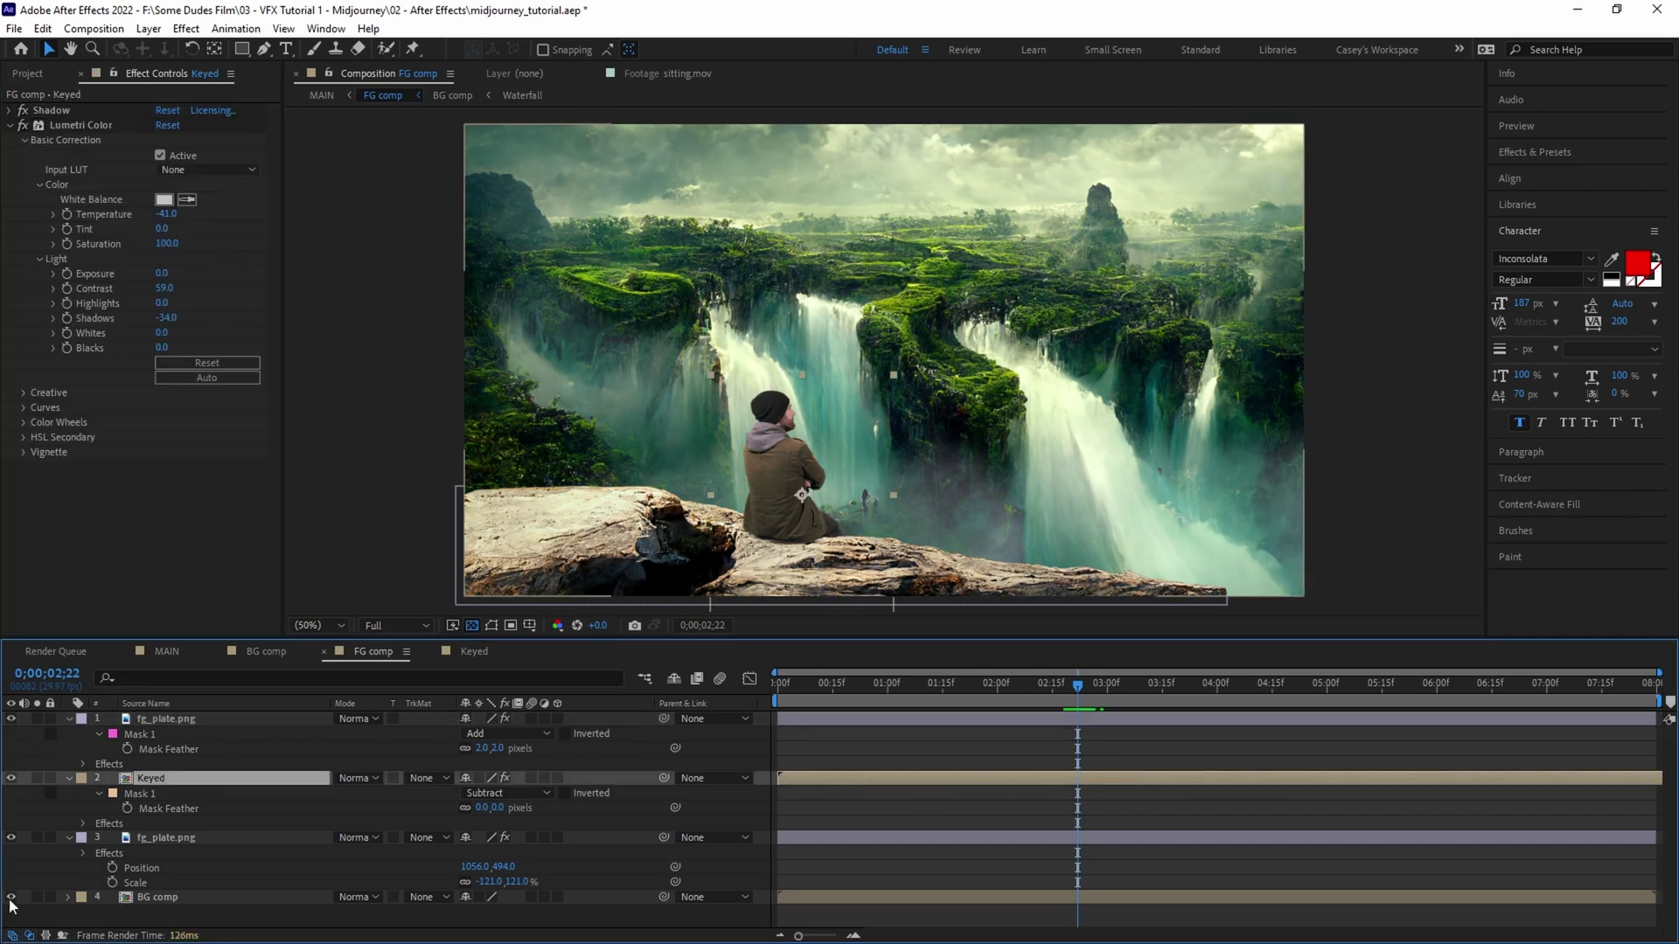
- Hide the BG comp layer in FG comp
{"action": "left_click", "coordinate": [12, 898]}
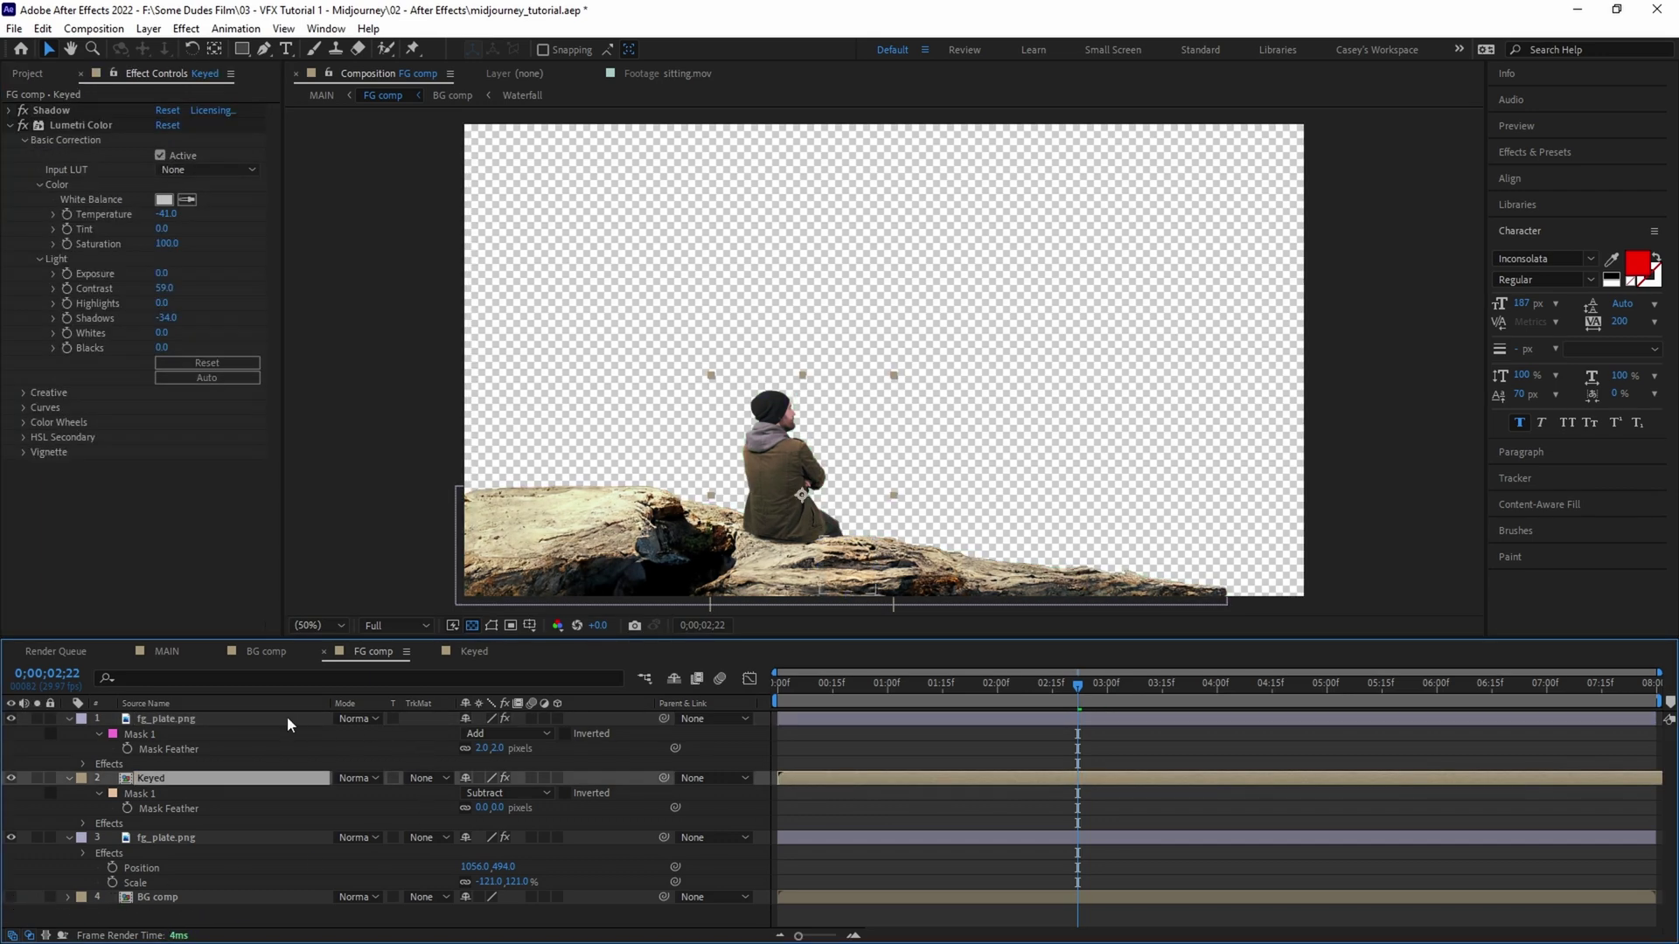
- Make the FG comp and BG comp layers in the MAIN composition 3D
{"action": "left_click", "coordinate": [167, 652]}
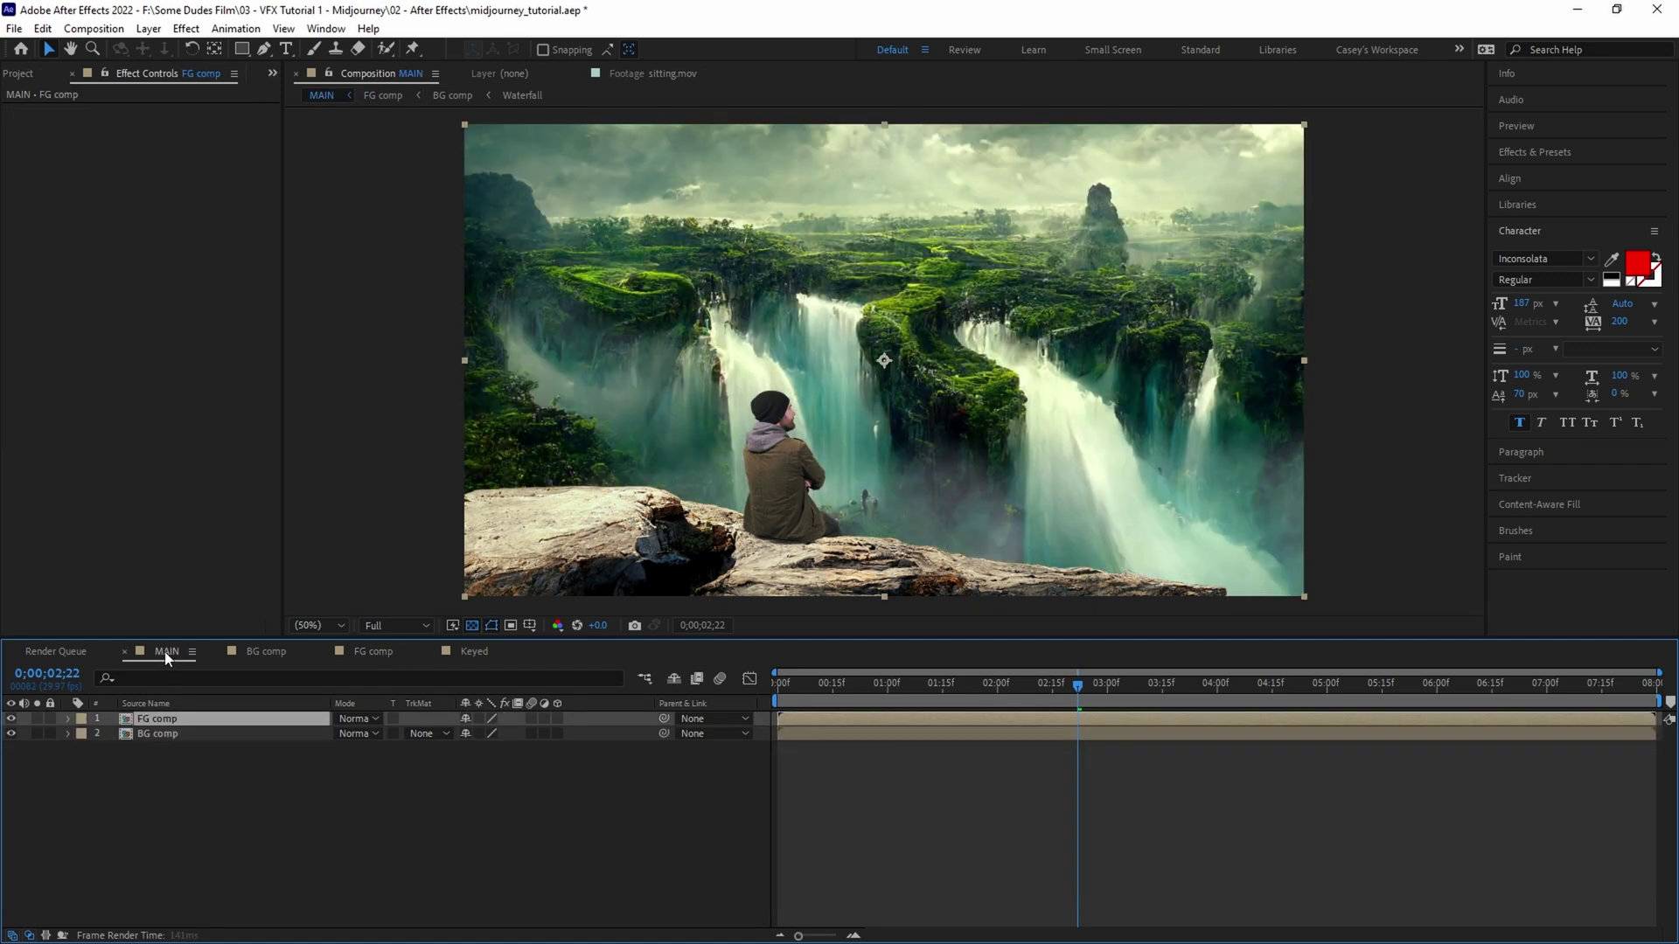
{"action": "left_click", "coordinate": [547, 718]}
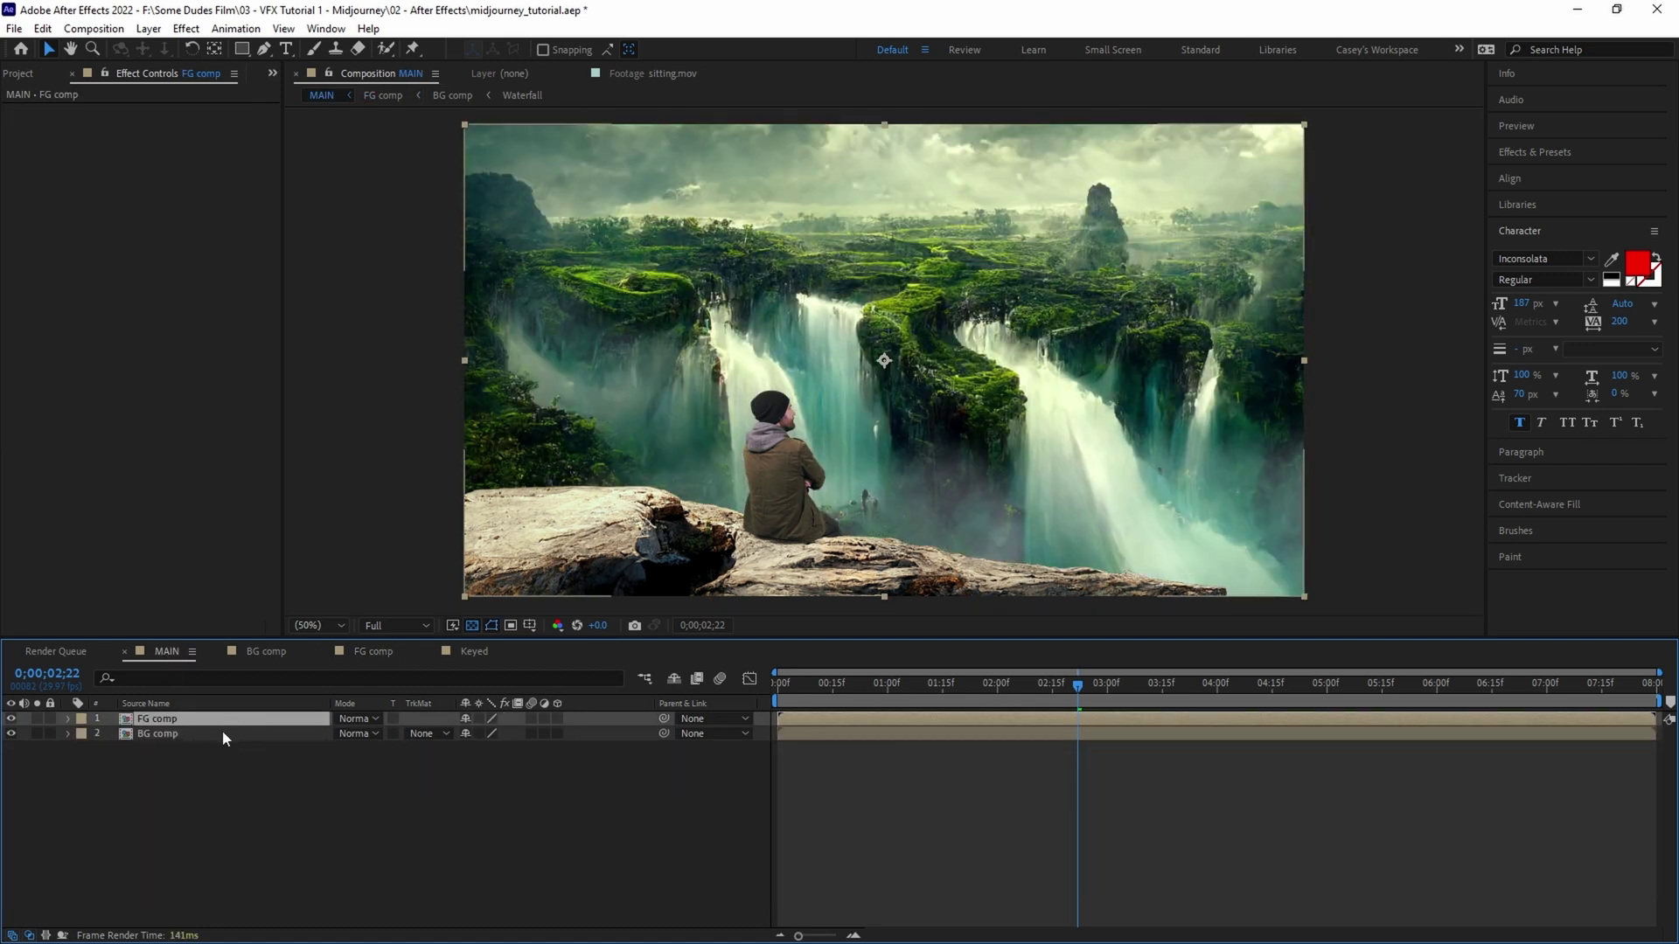
{"action": "left_click", "coordinate": [222, 733], "text": "shift"}
{"action": "left_click", "coordinate": [557, 718]}
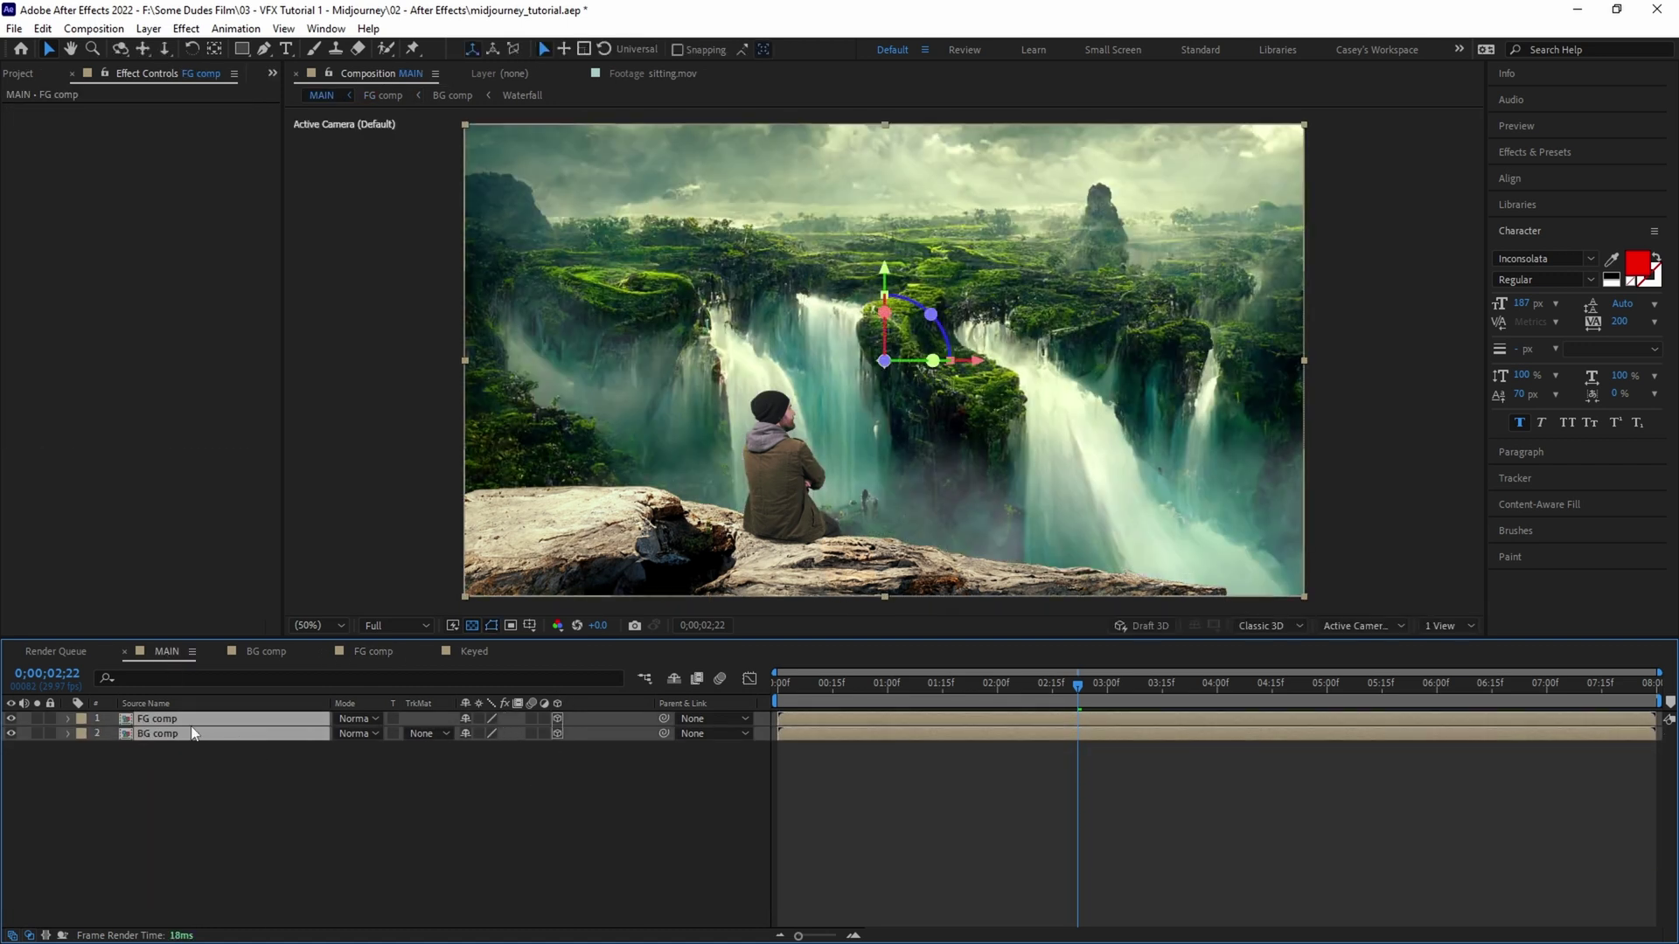
- Set BG comp to depth 1443 and scale 175%, and FG comp to position 821, 431.9, -93 and scale 124%
{"action": "key", "text": "p"}
{"action": "key", "text": "shift+s"}
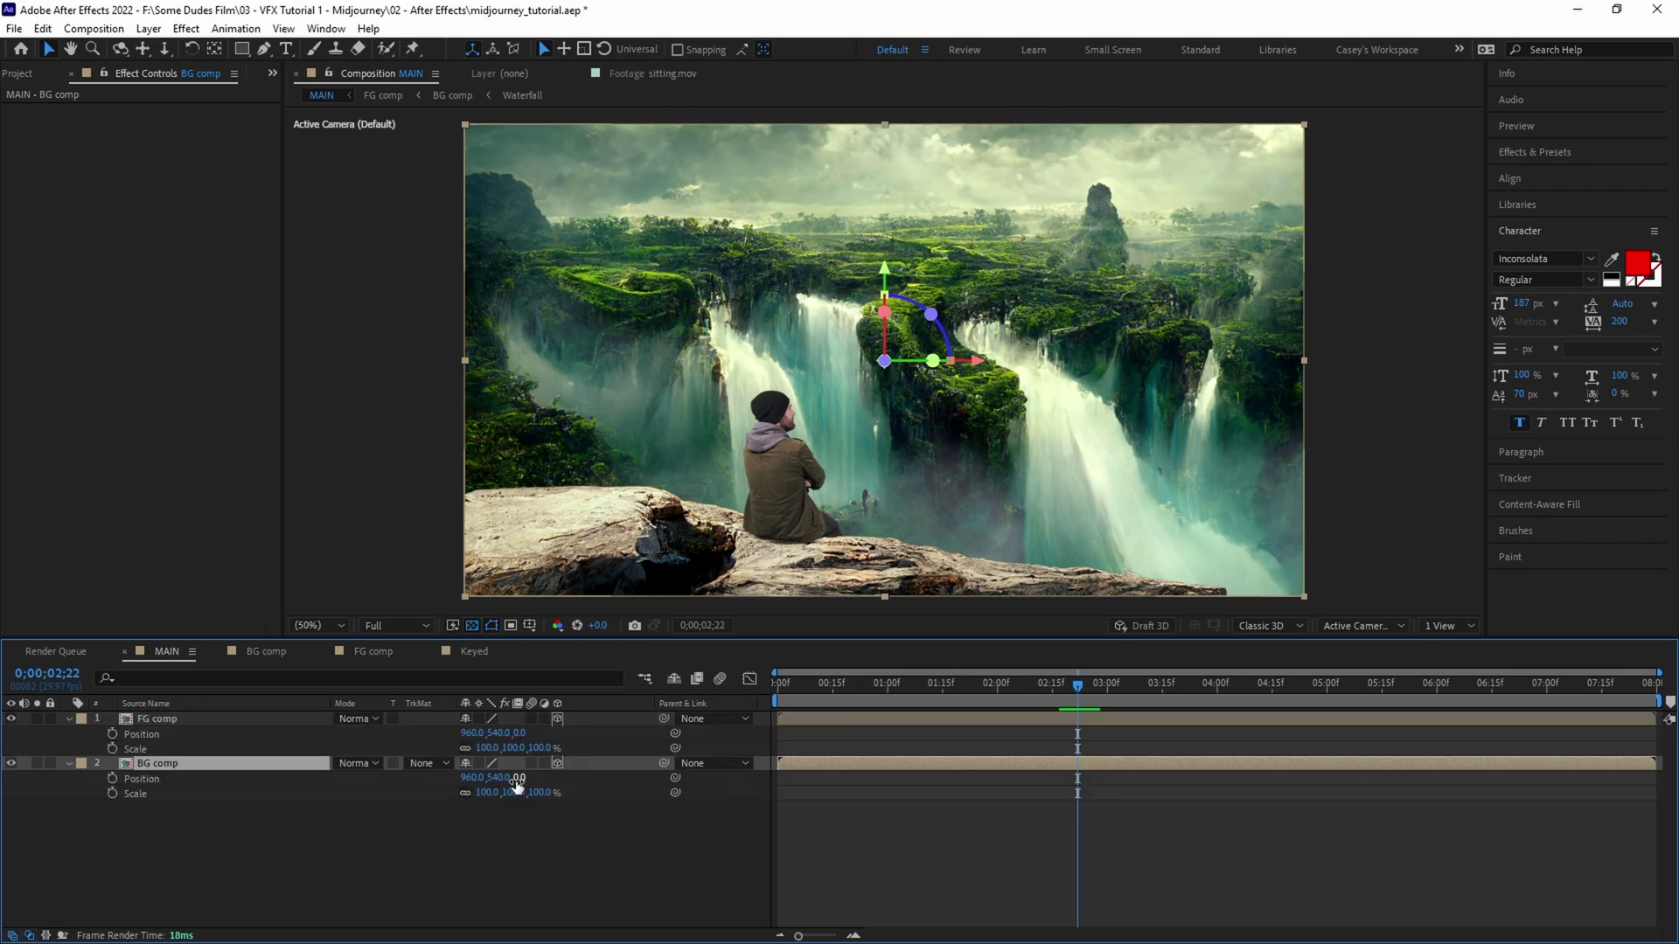
{"action": "left_click_drag", "start_coordinate": [516, 778], "coordinate": [598, 782]}
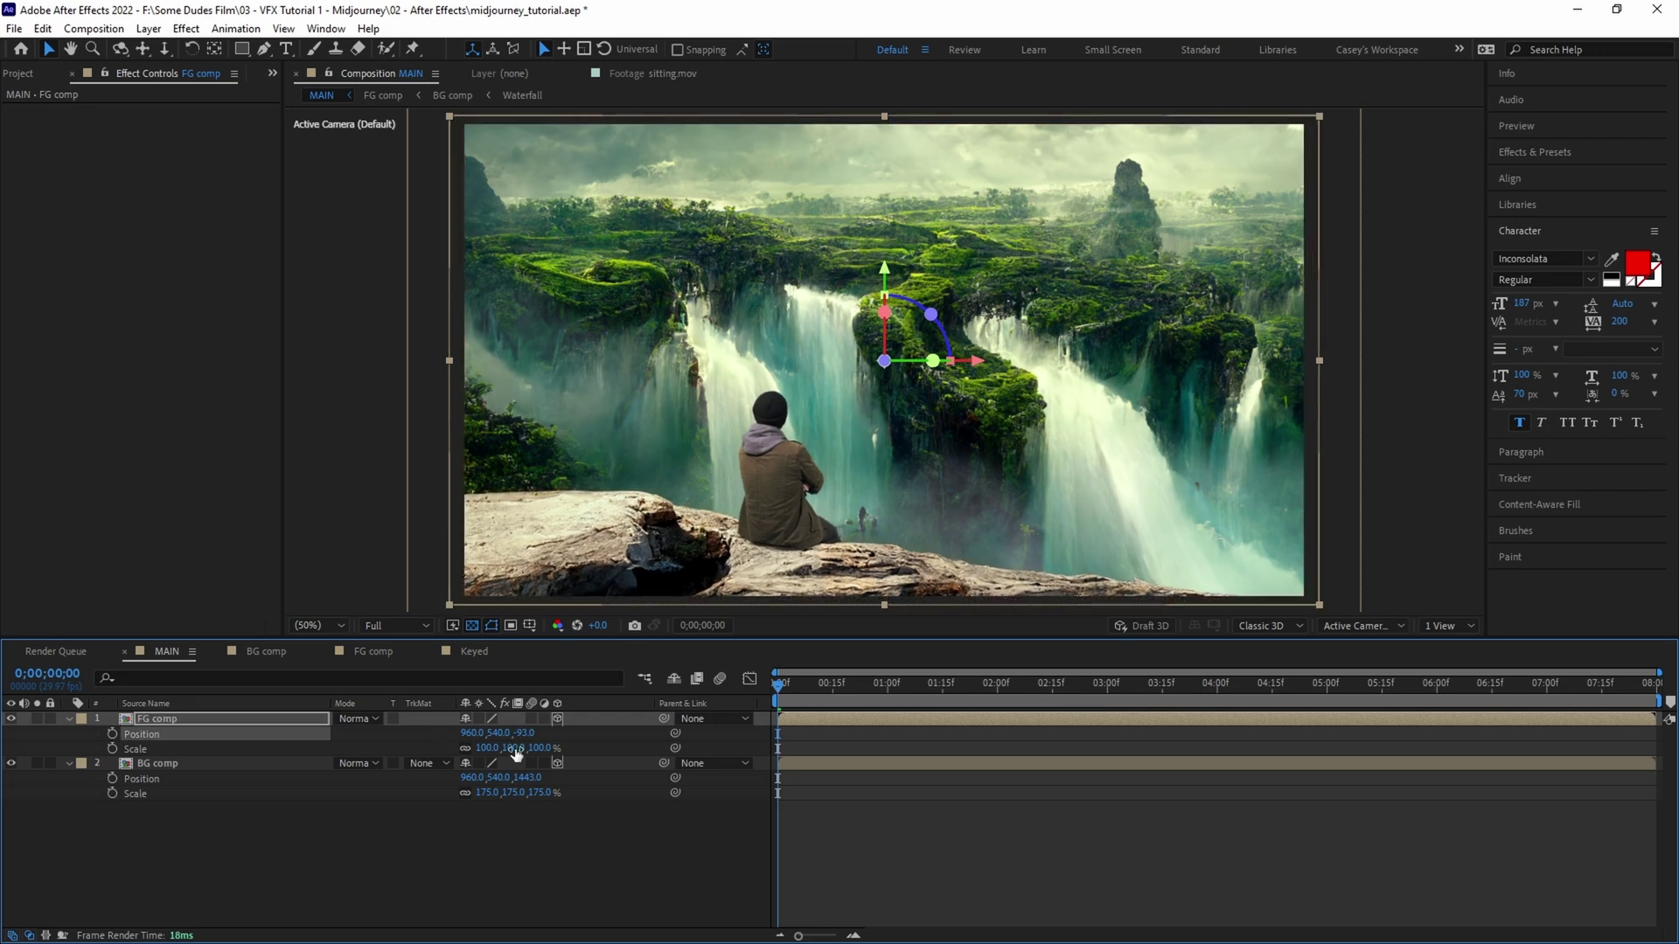
{"action": "left_click_drag", "start_coordinate": [684, 527], "coordinate": [675, 530]}
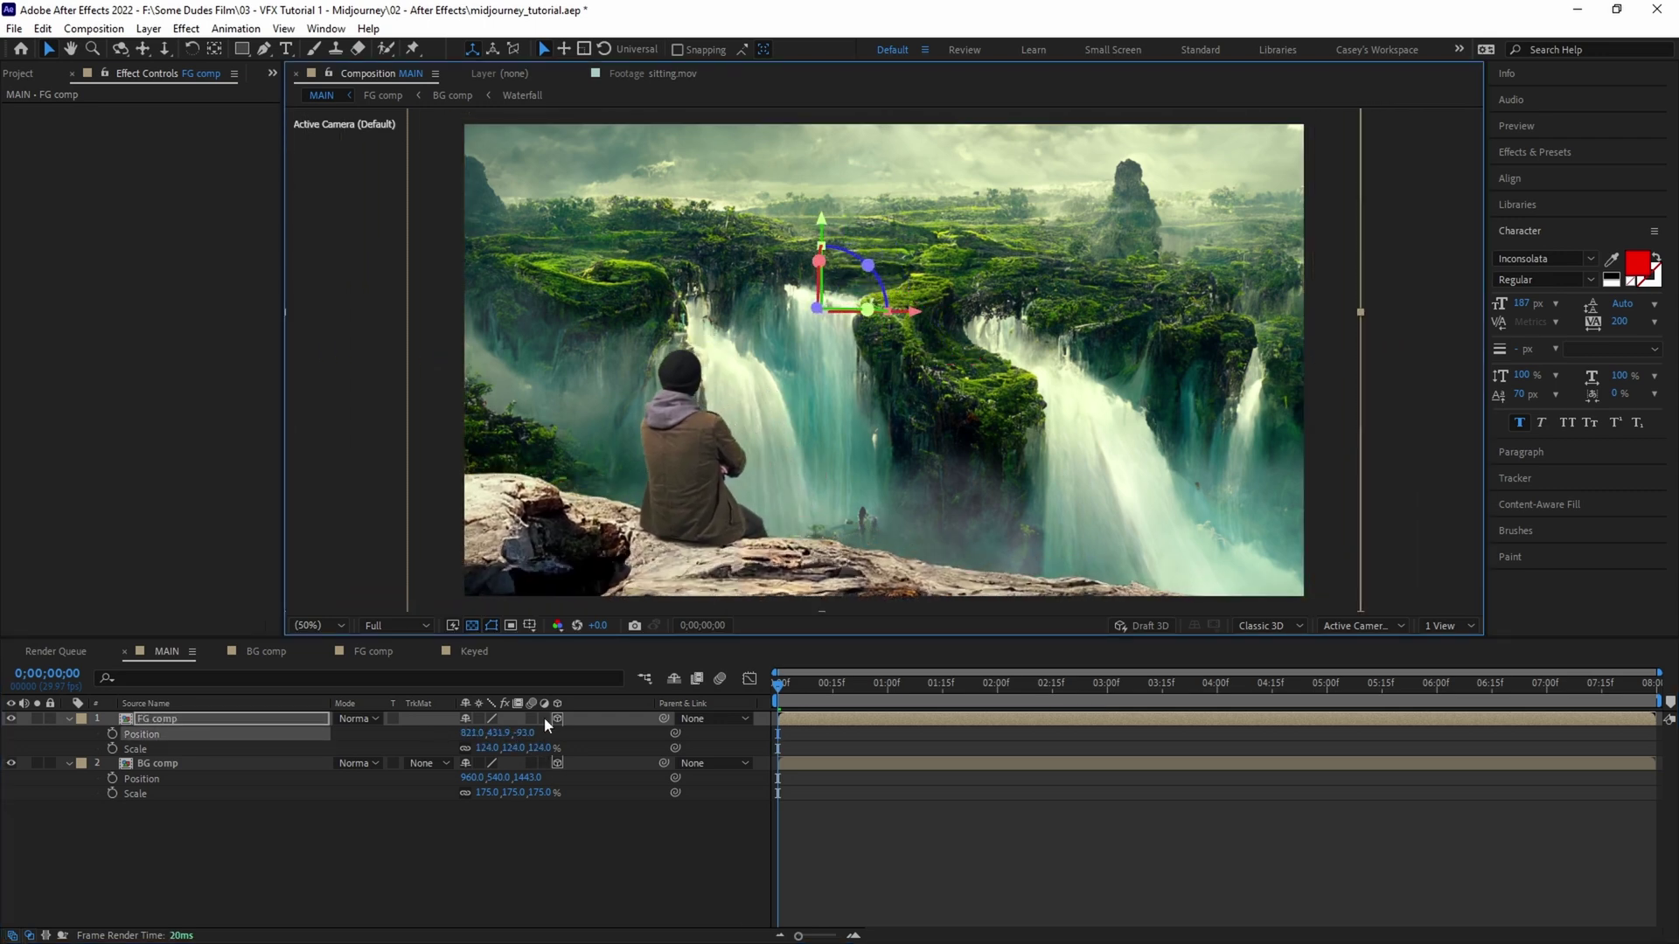
- Add a camera with depth of field enabled to MAIN
{"action": "right_click", "coordinate": [214, 850]}
{"action": "mouse_move", "coordinate": [255, 640]}
{"action": "left_click", "coordinate": [485, 722]}
{"action": "key", "text": "Return"}
- Move Camera 1 forward to a Z position of -2229.4 and keyframe its Position at the start of the timeline
{"action": "left_click", "coordinate": [69, 719]}
{"action": "left_click", "coordinate": [84, 735]}
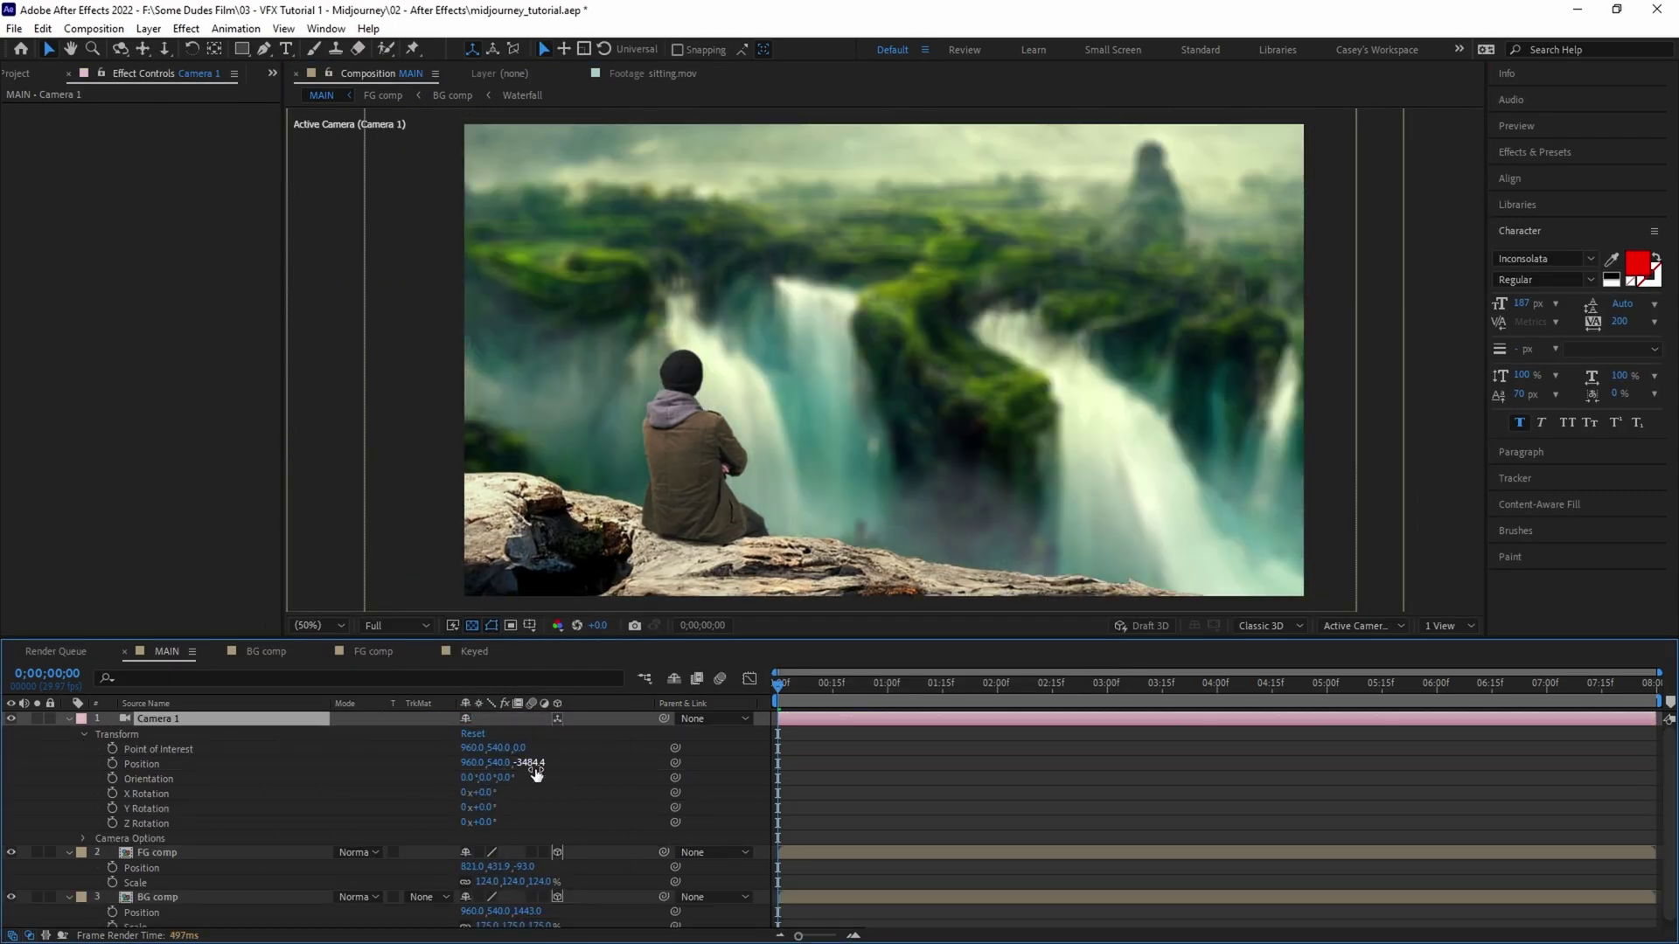
{"action": "left_click_drag", "start_coordinate": [535, 766], "coordinate": [1638, 762]}
{"action": "left_click", "coordinate": [112, 764]}
- Set Camera 1's Focus Distance to 3530.4 and Aperture to 431.9 pixels, and keyframe both at the first frame
{"action": "left_click", "coordinate": [83, 839]}
{"action": "scroll", "coordinate": [92, 835], "scroll_direction": "down", "scroll_amount": 3}
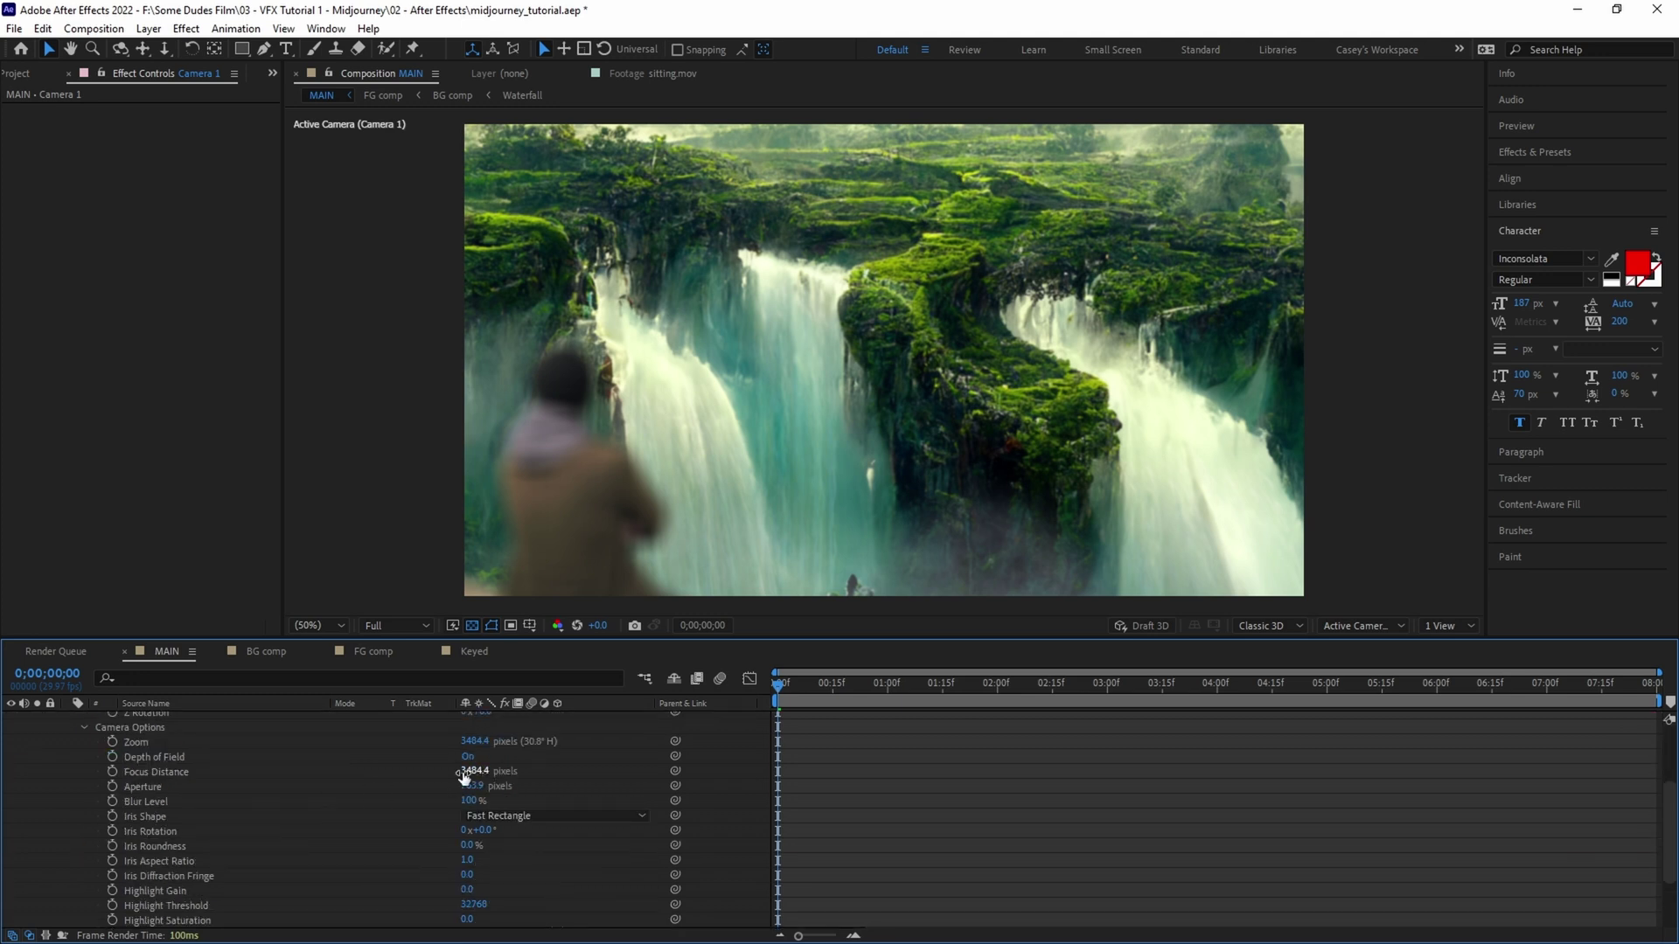
{"action": "left_click_drag", "start_coordinate": [465, 773], "coordinate": [183, 786]}
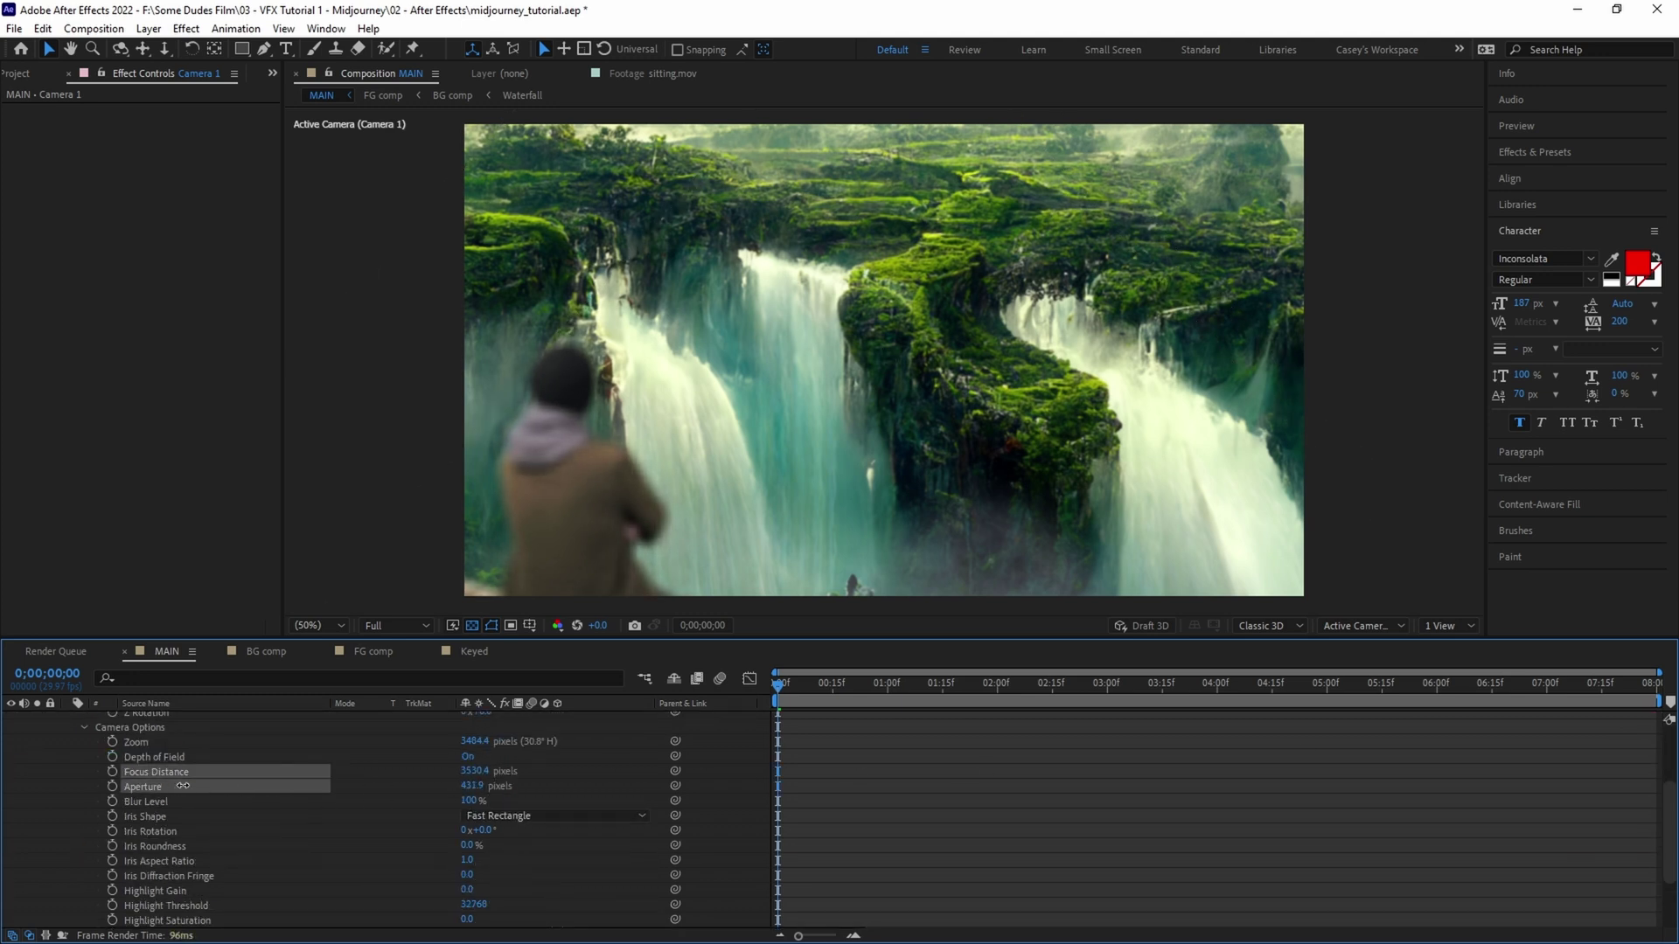
{"action": "left_click", "coordinate": [112, 773]}
{"action": "left_click", "coordinate": [112, 787]}
- Keyframe the camera's pulled-back Position and its Aperture at 0;00;07;29, and preview the move from the start
{"action": "left_click", "coordinate": [1654, 686]}
{"action": "scroll", "coordinate": [532, 749], "scroll_direction": "up", "scroll_amount": 3}
{"action": "left_click_drag", "start_coordinate": [525, 749], "coordinate": [1379, 788]}
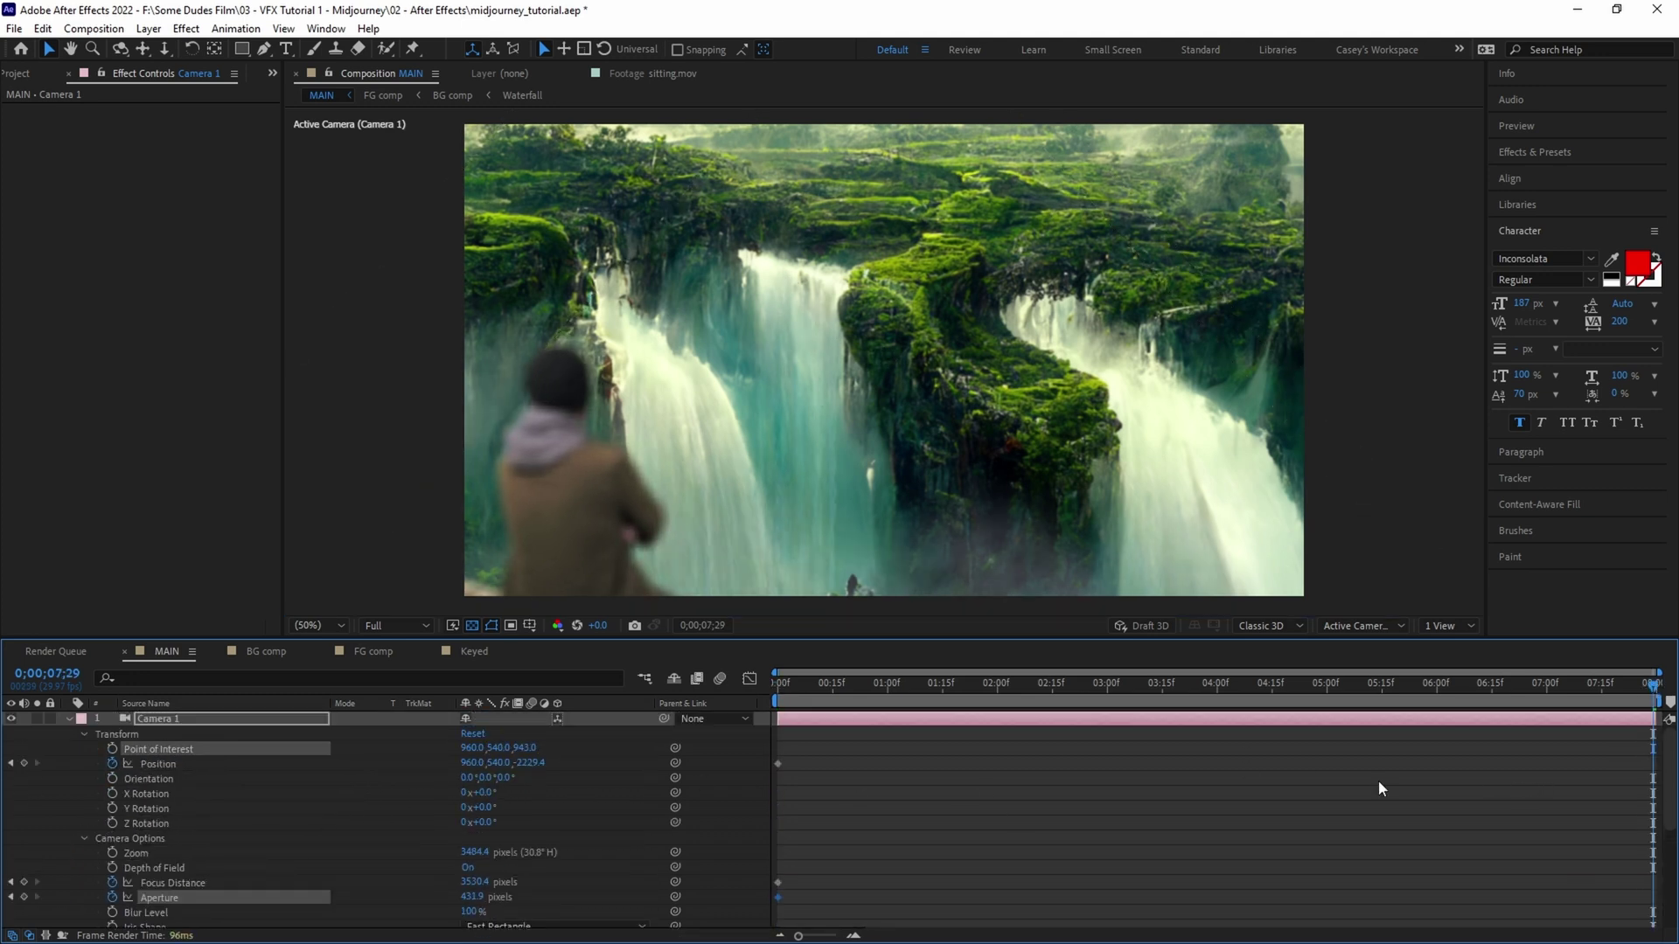
{"action": "key", "text": "Home"}
{"action": "key", "text": "space"}
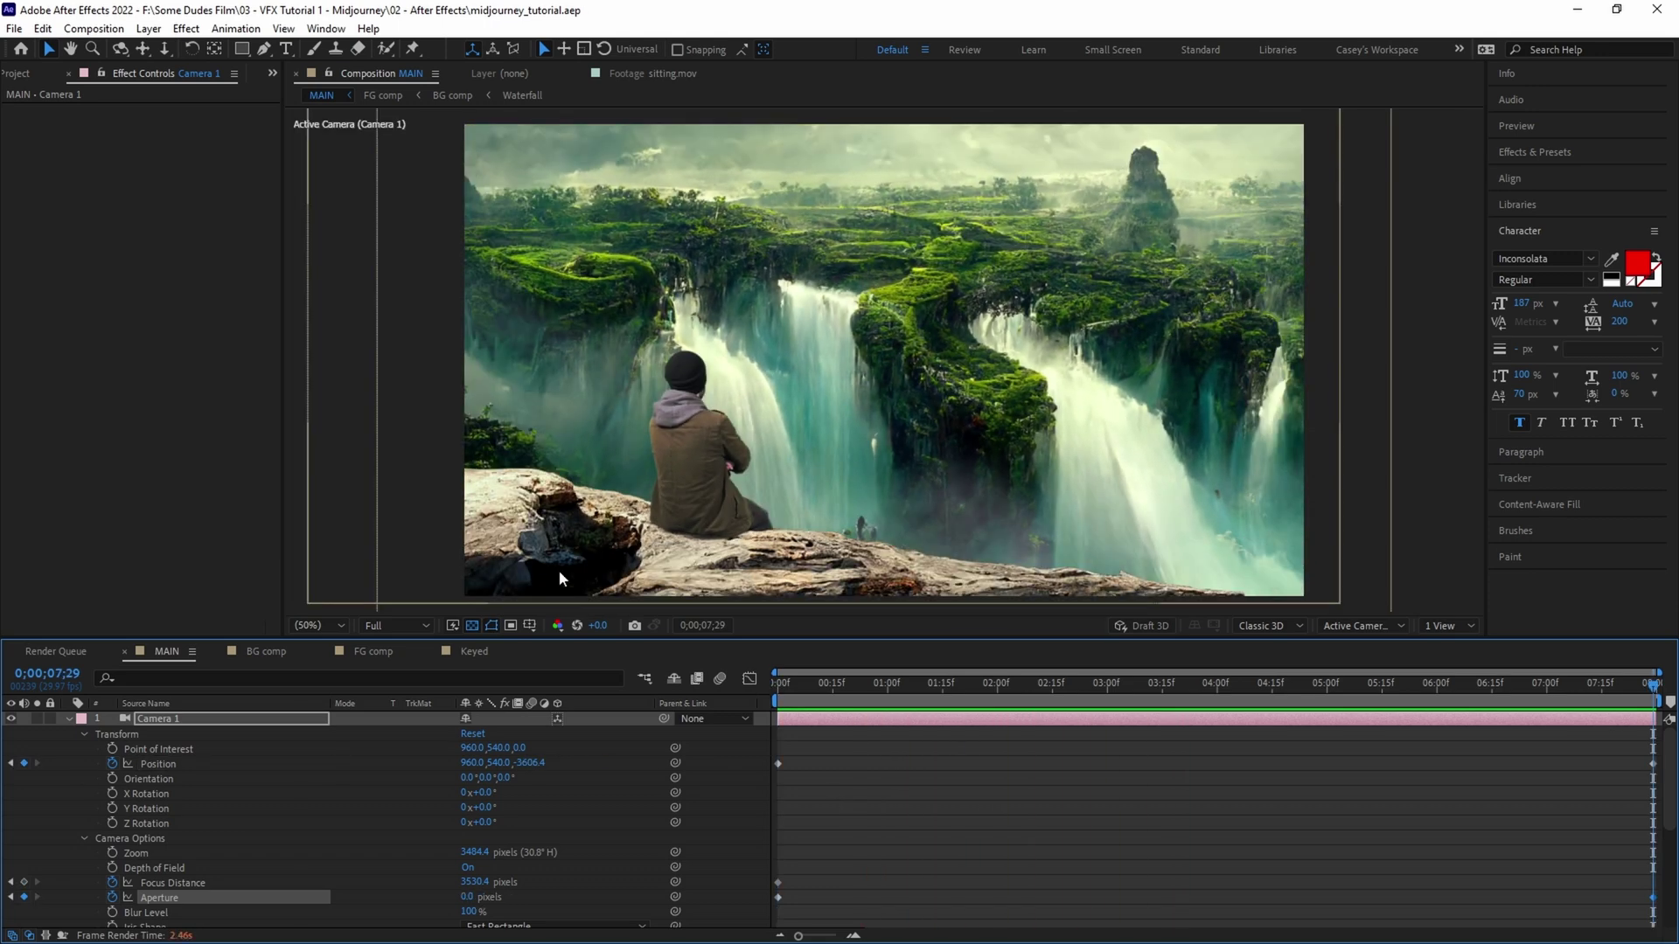
- Collapse the smokey_atmosphere layers in BG comp and add the birds_bg asset as the top layer
{"action": "left_click", "coordinate": [264, 653]}
{"action": "left_click", "coordinate": [67, 719]}
{"action": "left_click", "coordinate": [67, 734]}
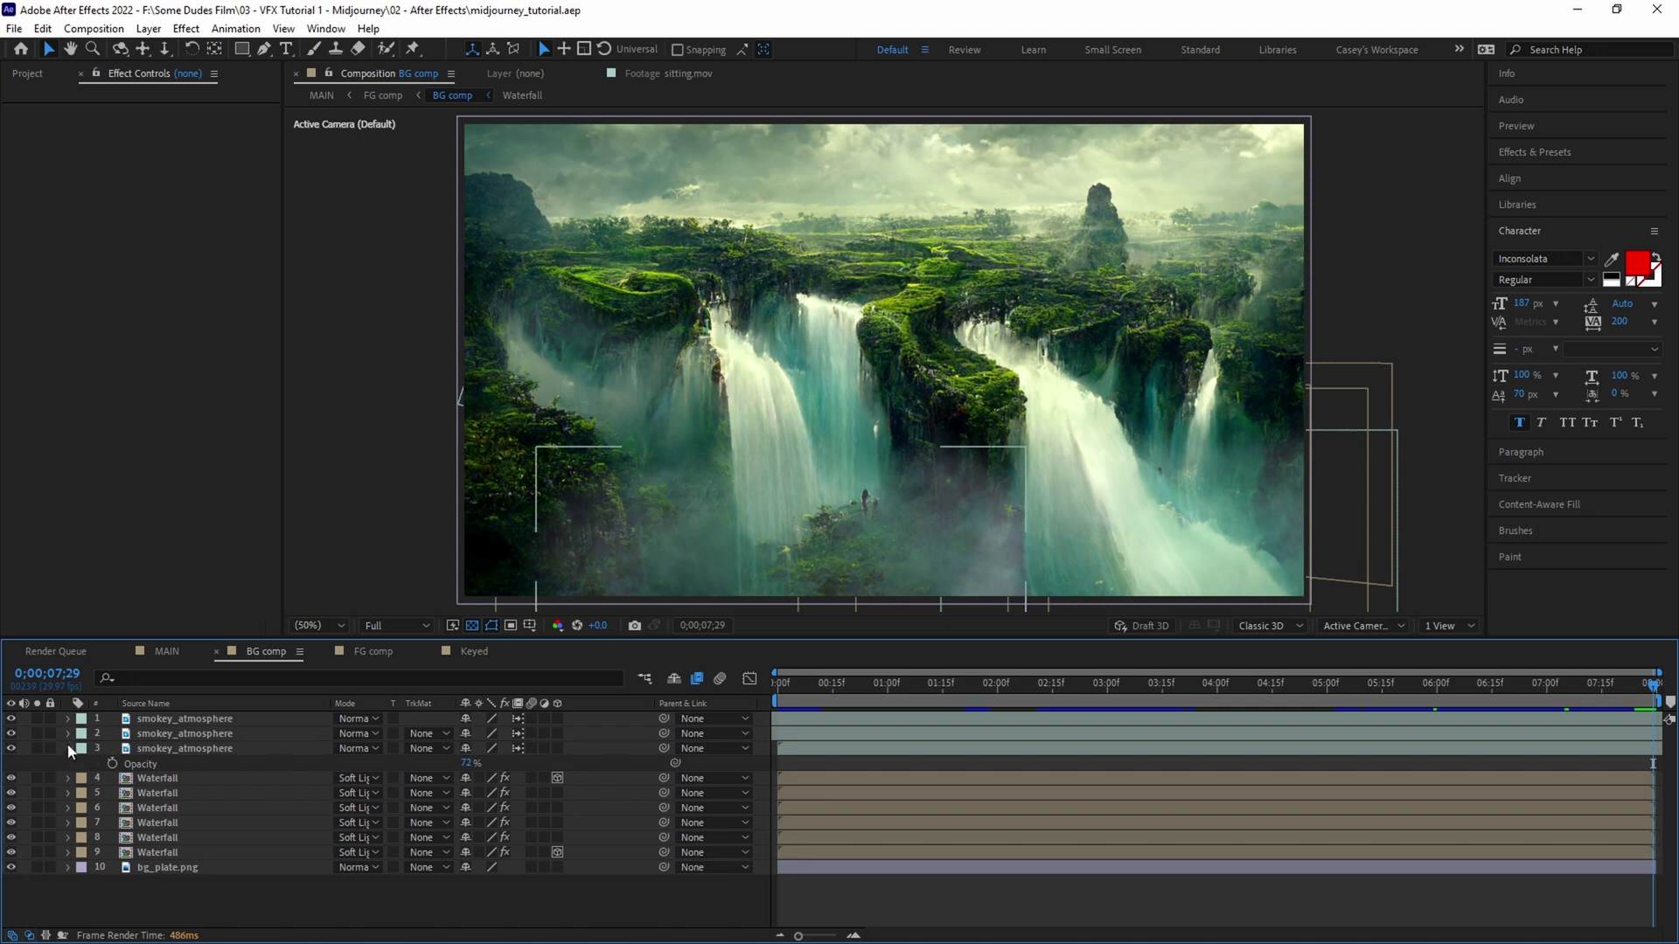
{"action": "left_click", "coordinate": [67, 749]}
{"action": "key", "text": "ctrl+0"}
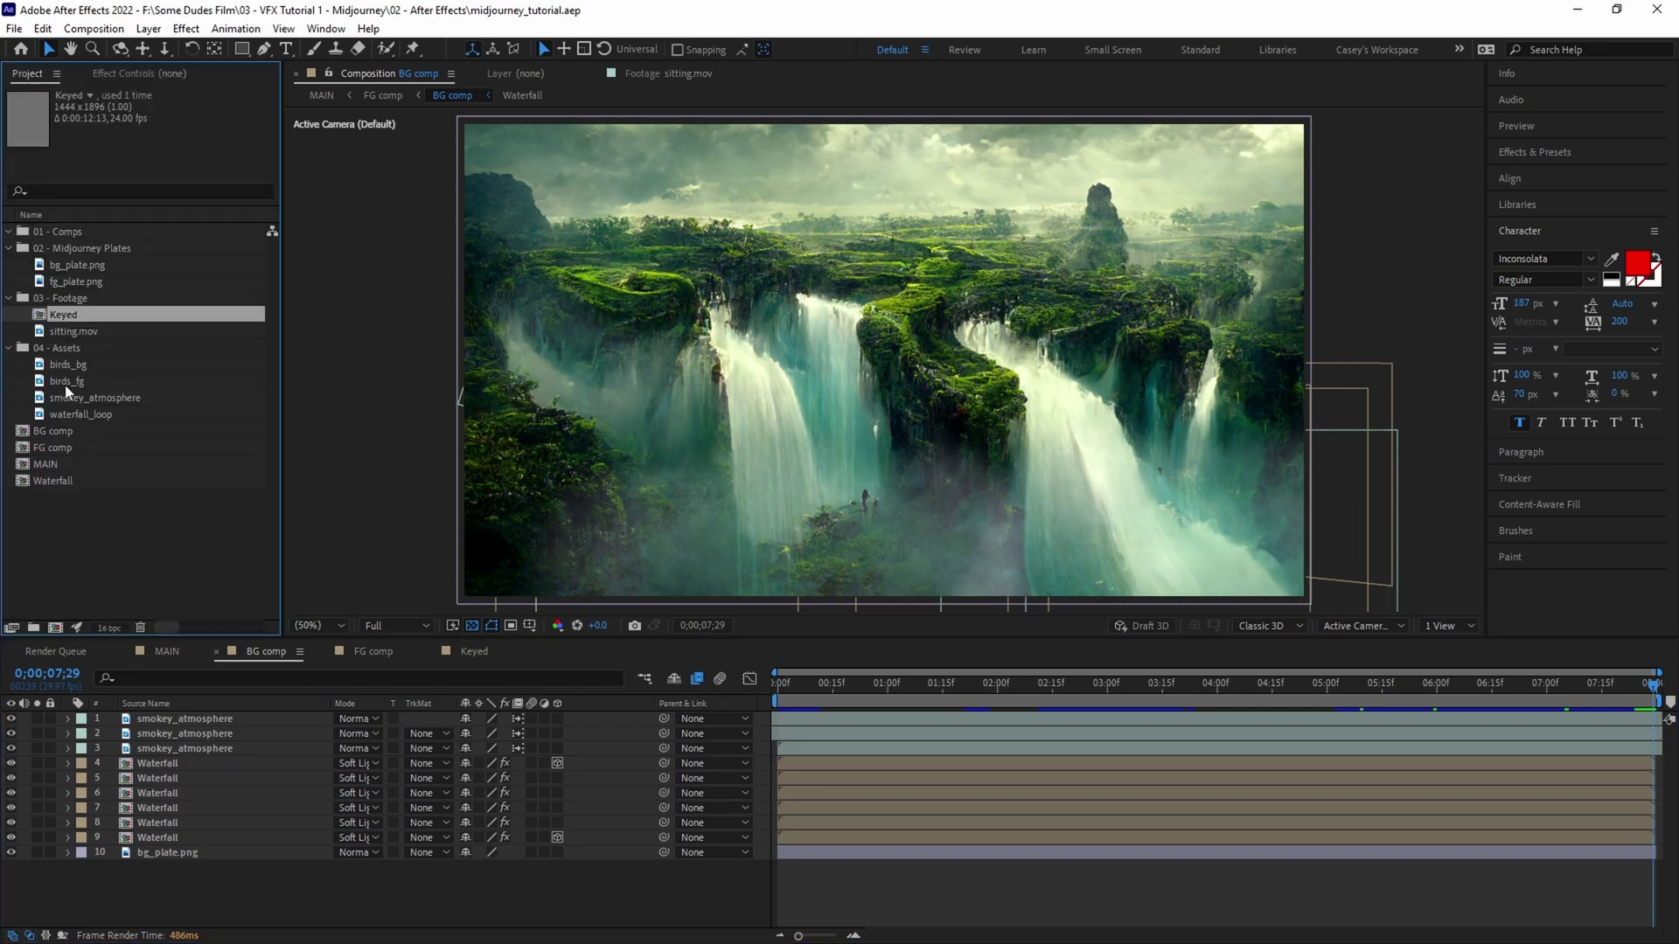
{"action": "left_click_drag", "start_coordinate": [58, 365], "coordinate": [186, 717]}
- Time-stretch the birds_bg layer so it extends past the end of BG comp
{"action": "right_click", "coordinate": [199, 722]}
{"action": "mouse_move", "coordinate": [325, 293]}
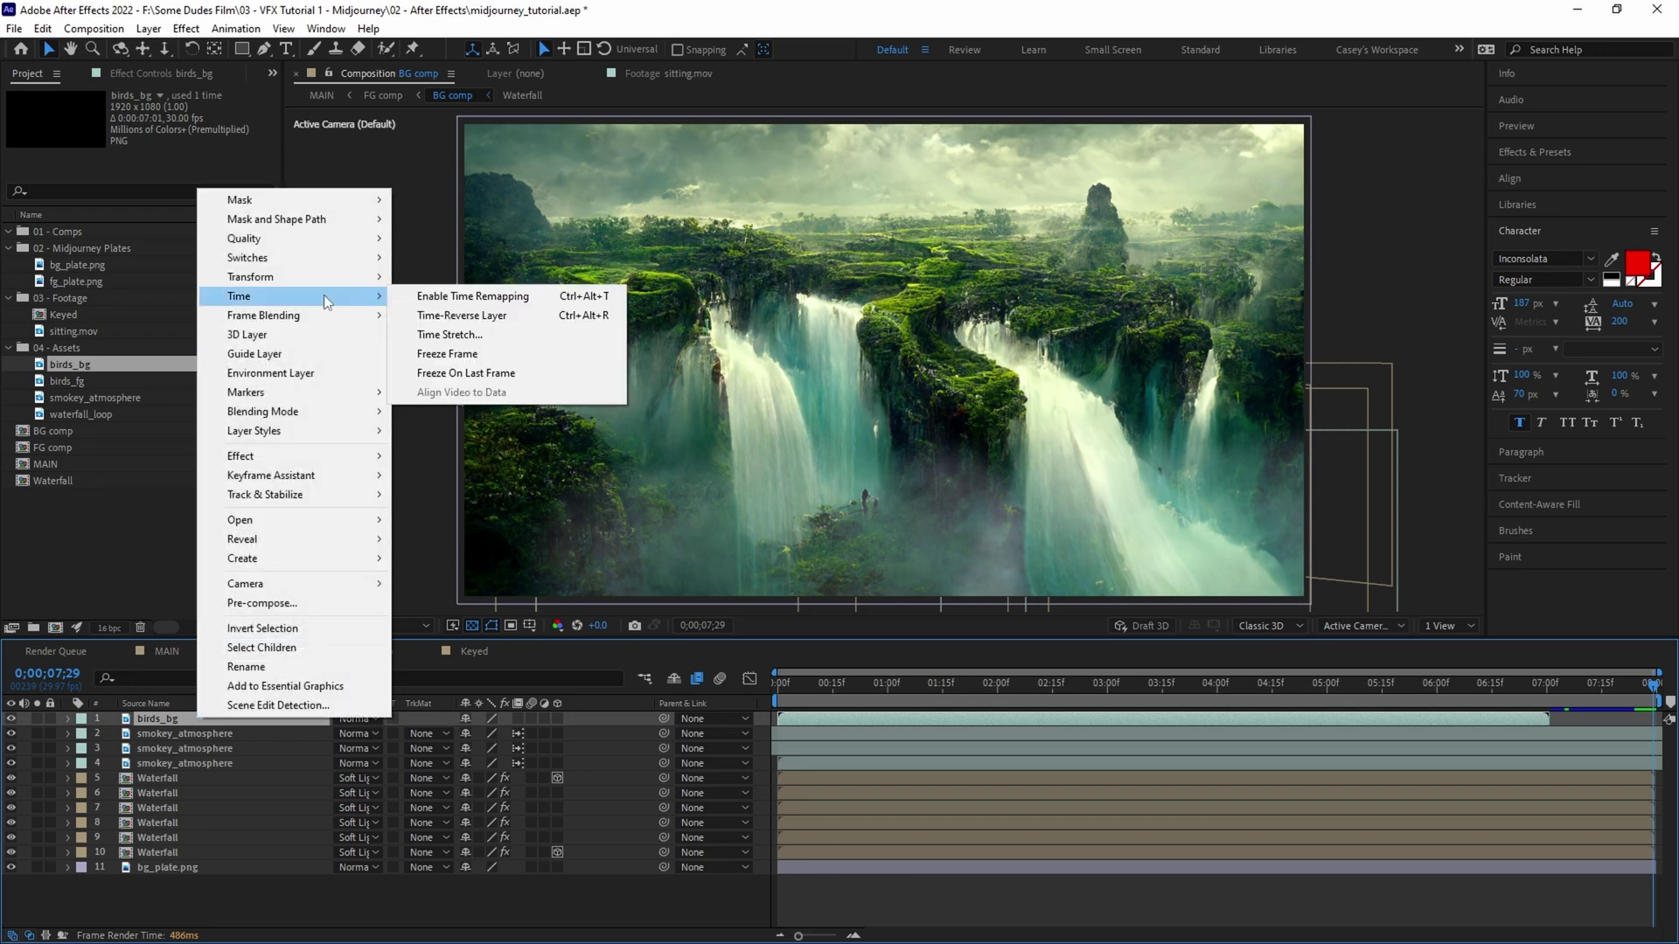
{"action": "left_click", "coordinate": [476, 333]}
{"action": "type", "text": "200"}
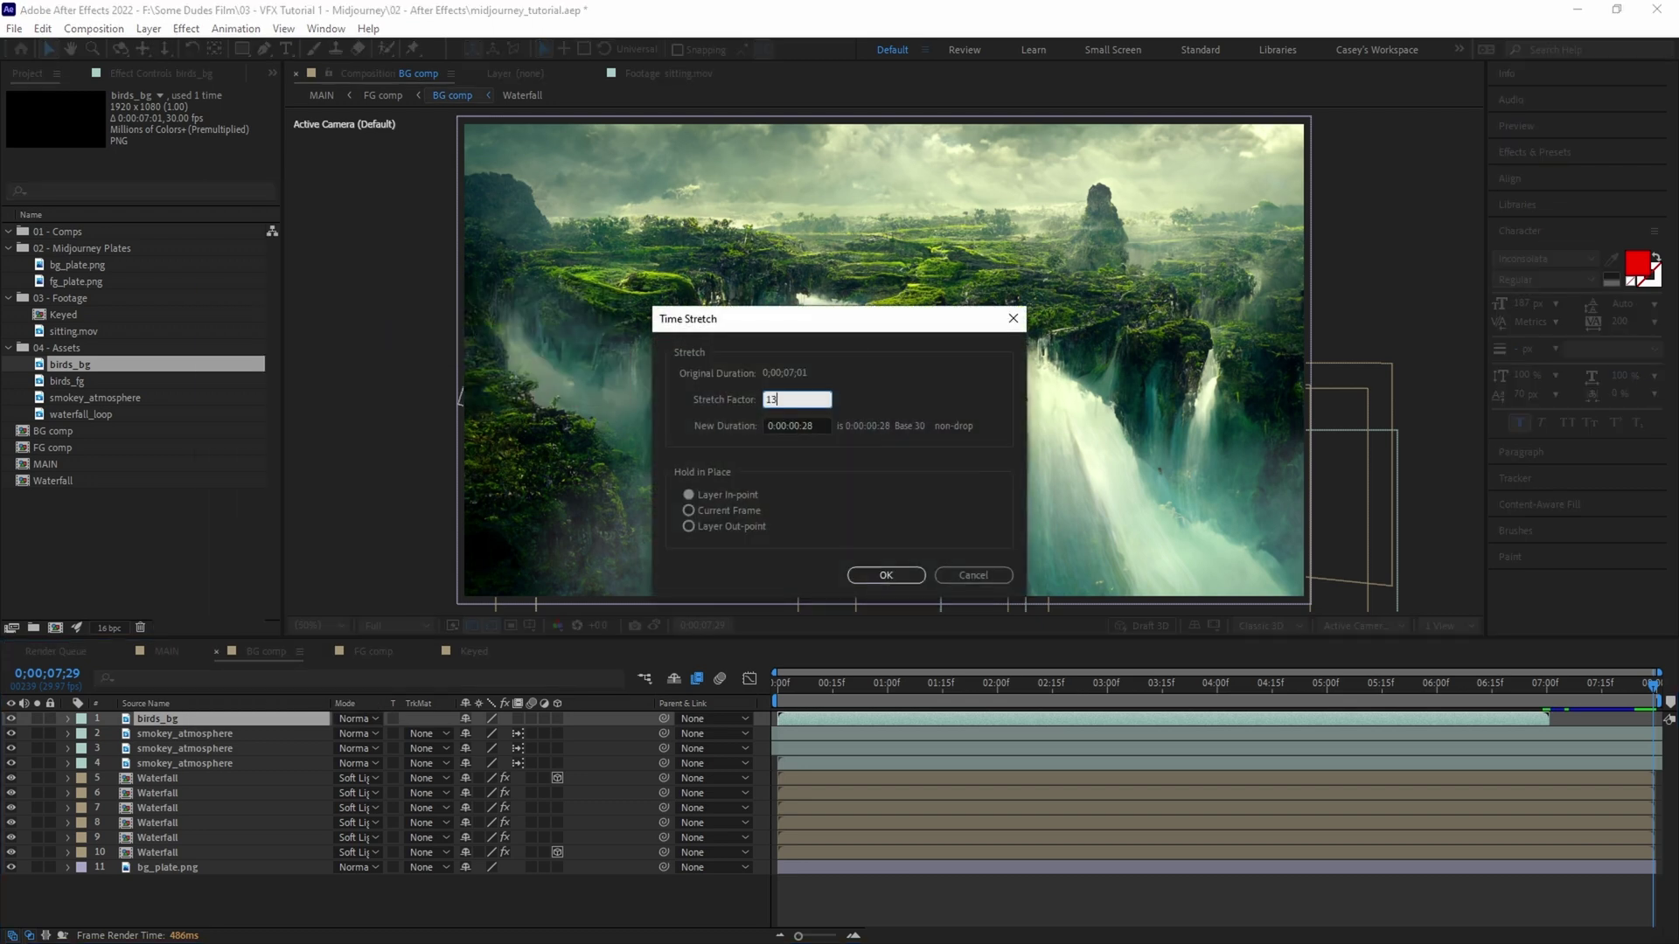
{"action": "key", "text": "Return"}
- Enable frame blending on birds_bg and move the flock up to the treeline behind the waterfalls
{"action": "left_click", "coordinate": [518, 719]}
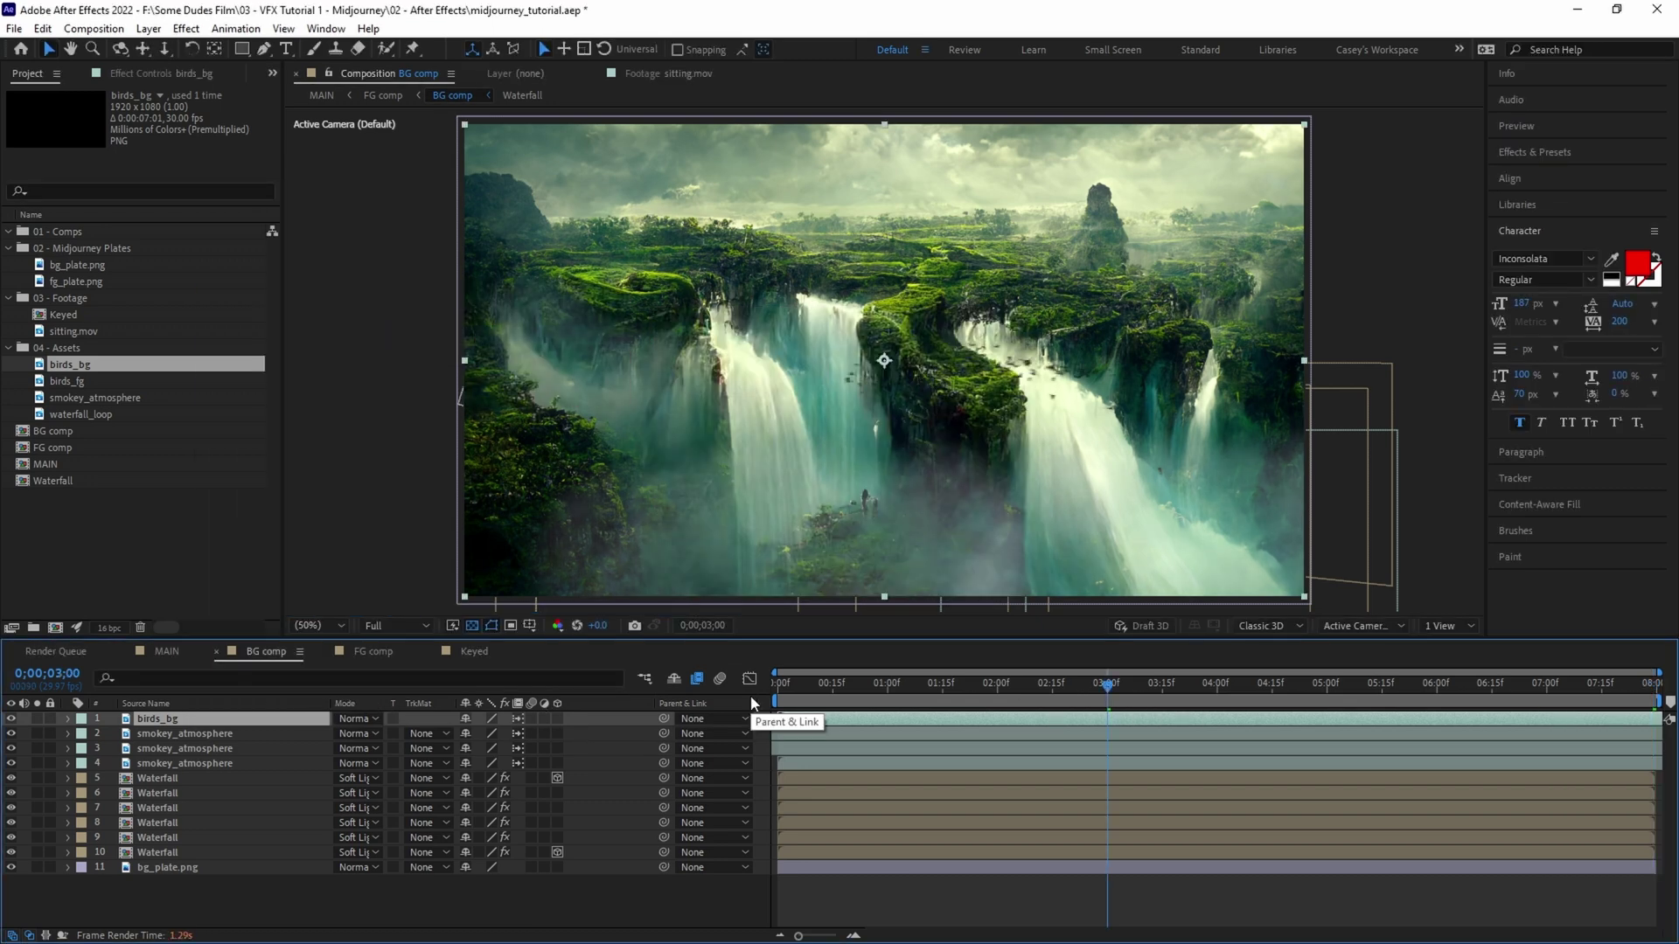
{"action": "left_click_drag", "start_coordinate": [1089, 501], "coordinate": [1062, 363]}
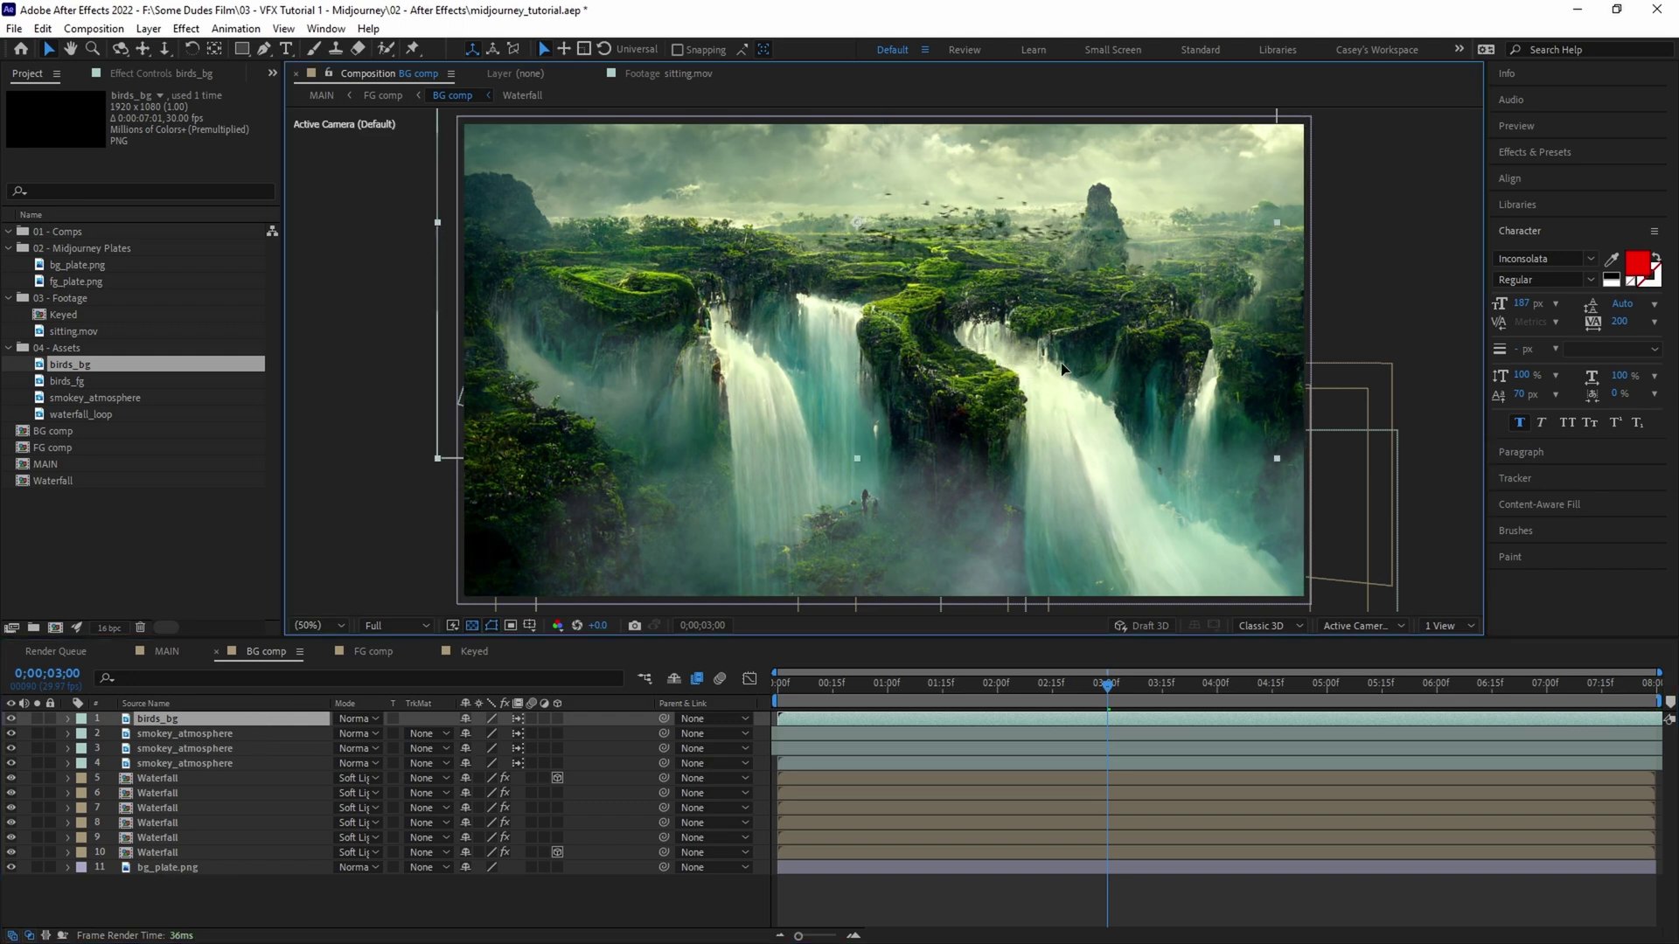
- Collapse the layers in FG comp and add the birds_fg asset to its layer stack
{"action": "left_click", "coordinate": [373, 652]}
{"action": "left_click", "coordinate": [68, 719]}
{"action": "left_click", "coordinate": [69, 734]}
{"action": "left_click", "coordinate": [68, 750]}
{"action": "left_click_drag", "start_coordinate": [68, 381], "coordinate": [180, 752]}
{"action": "left_click_drag", "start_coordinate": [180, 752], "coordinate": [180, 752]}
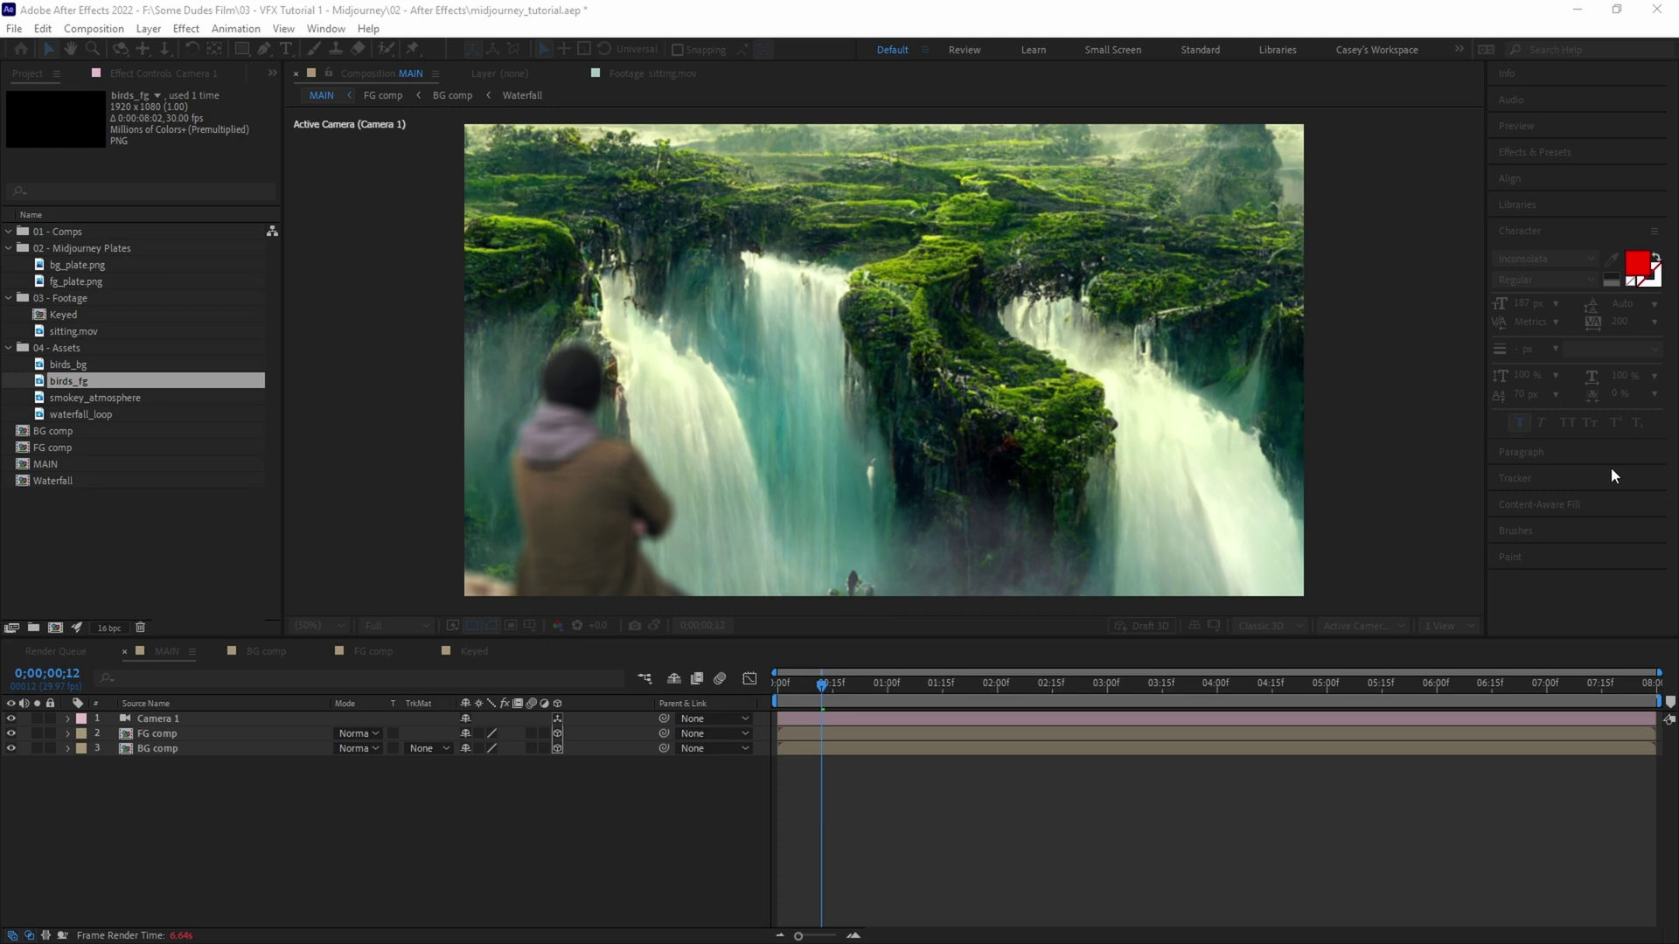
- Create a black solid at the top of MAIN and apply Optical Flares to it
{"action": "key", "text": "Return"}
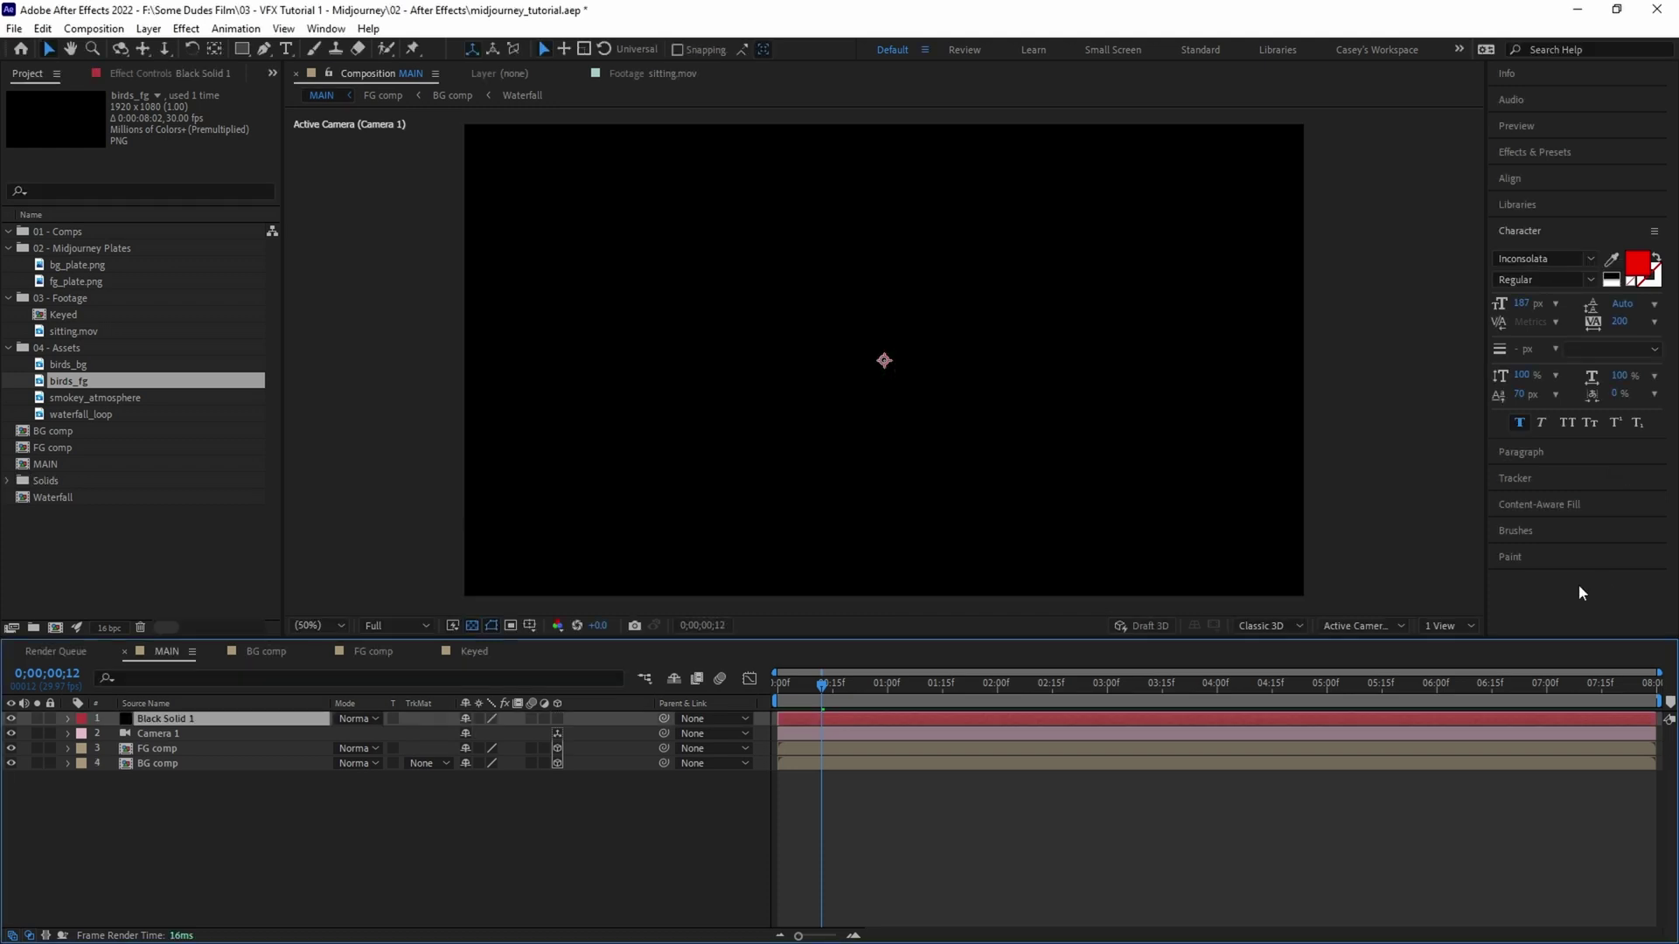
{"action": "key", "text": "ctrl+space"}
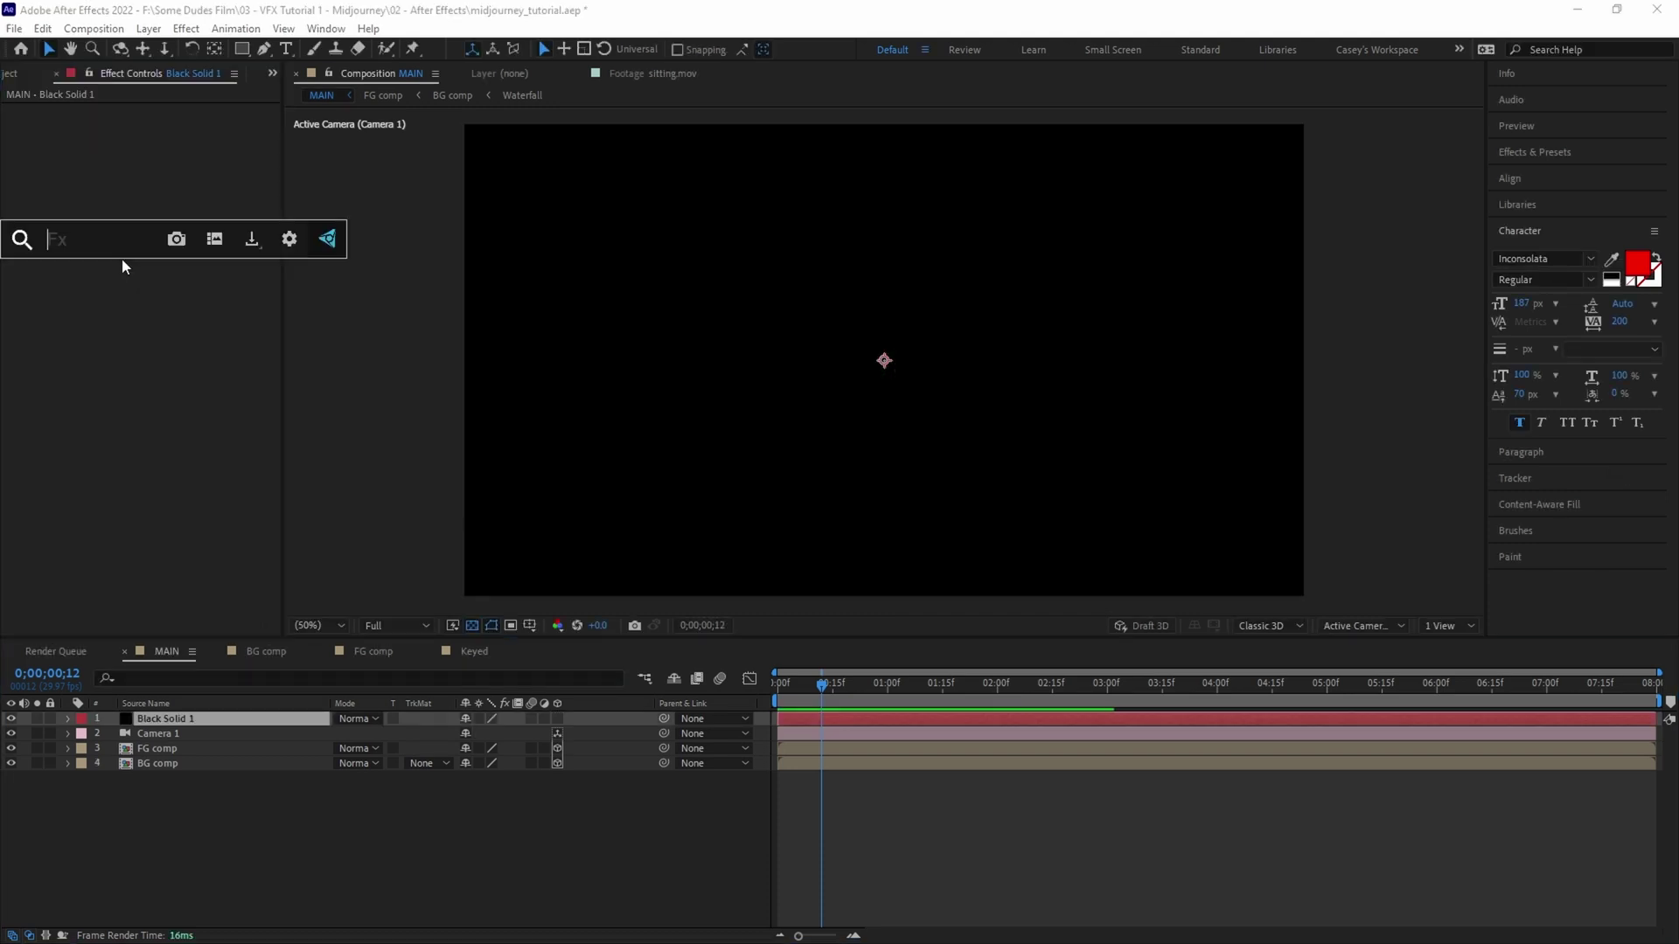
{"action": "type", "text": "opt"}
{"action": "key", "text": "Return"}
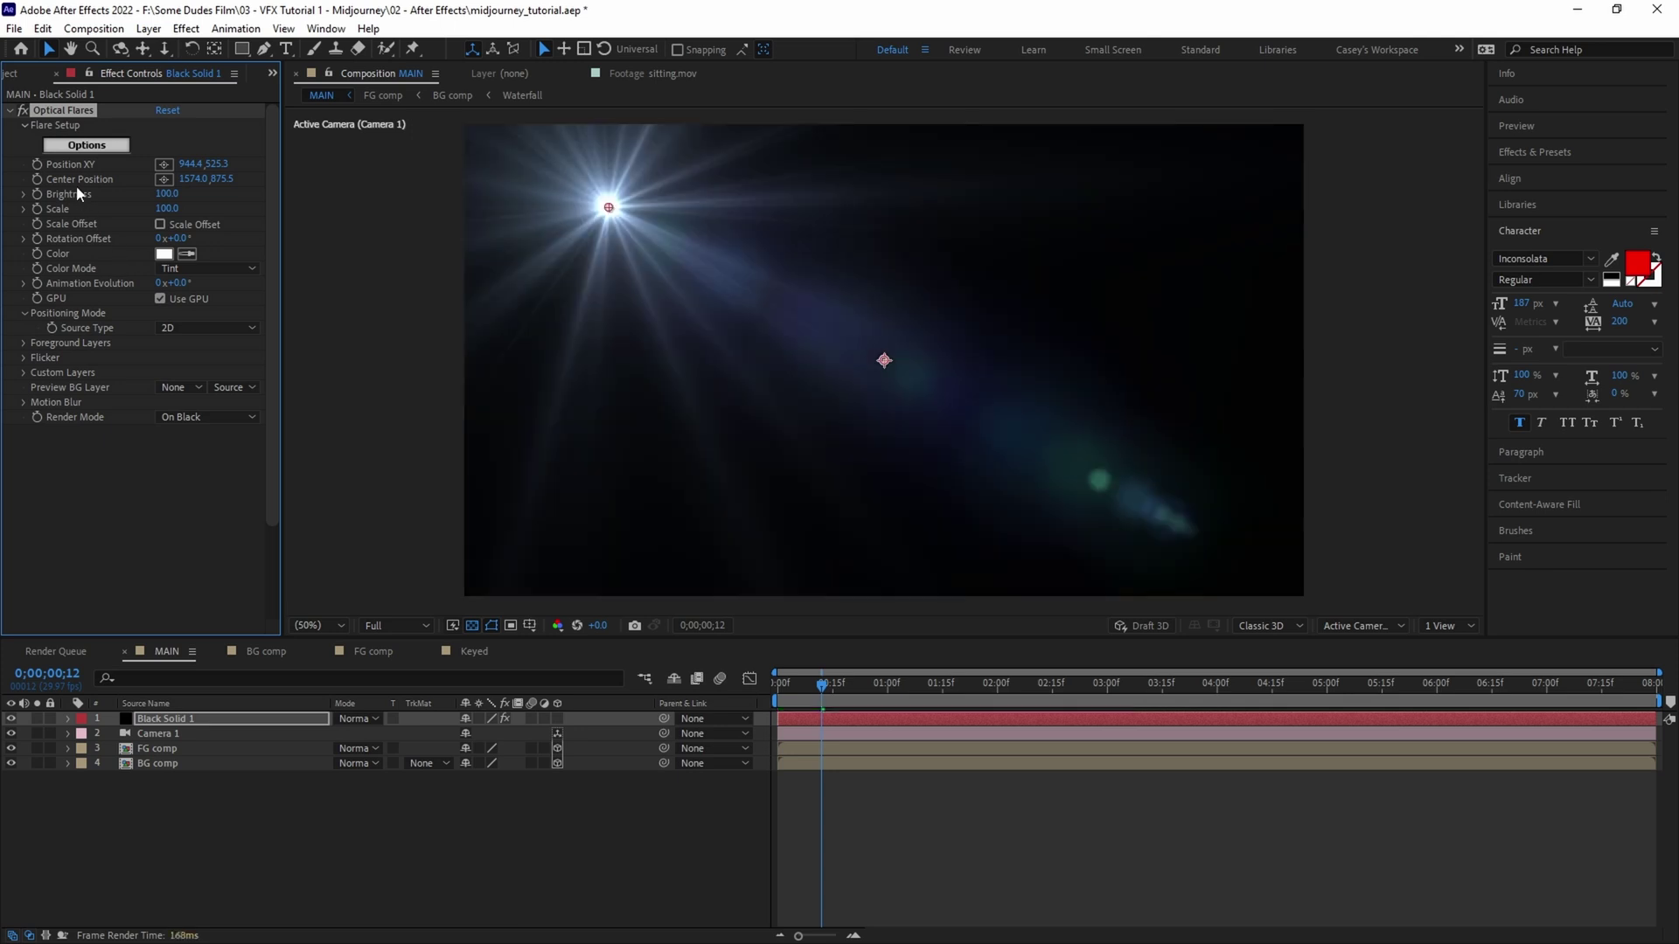
- Set the Optical Flares render mode to On Transparent and place the flare at about 2430, 399 near the image's upper-right corner
{"action": "left_click", "coordinate": [209, 417]}
{"action": "left_click", "coordinate": [203, 453]}
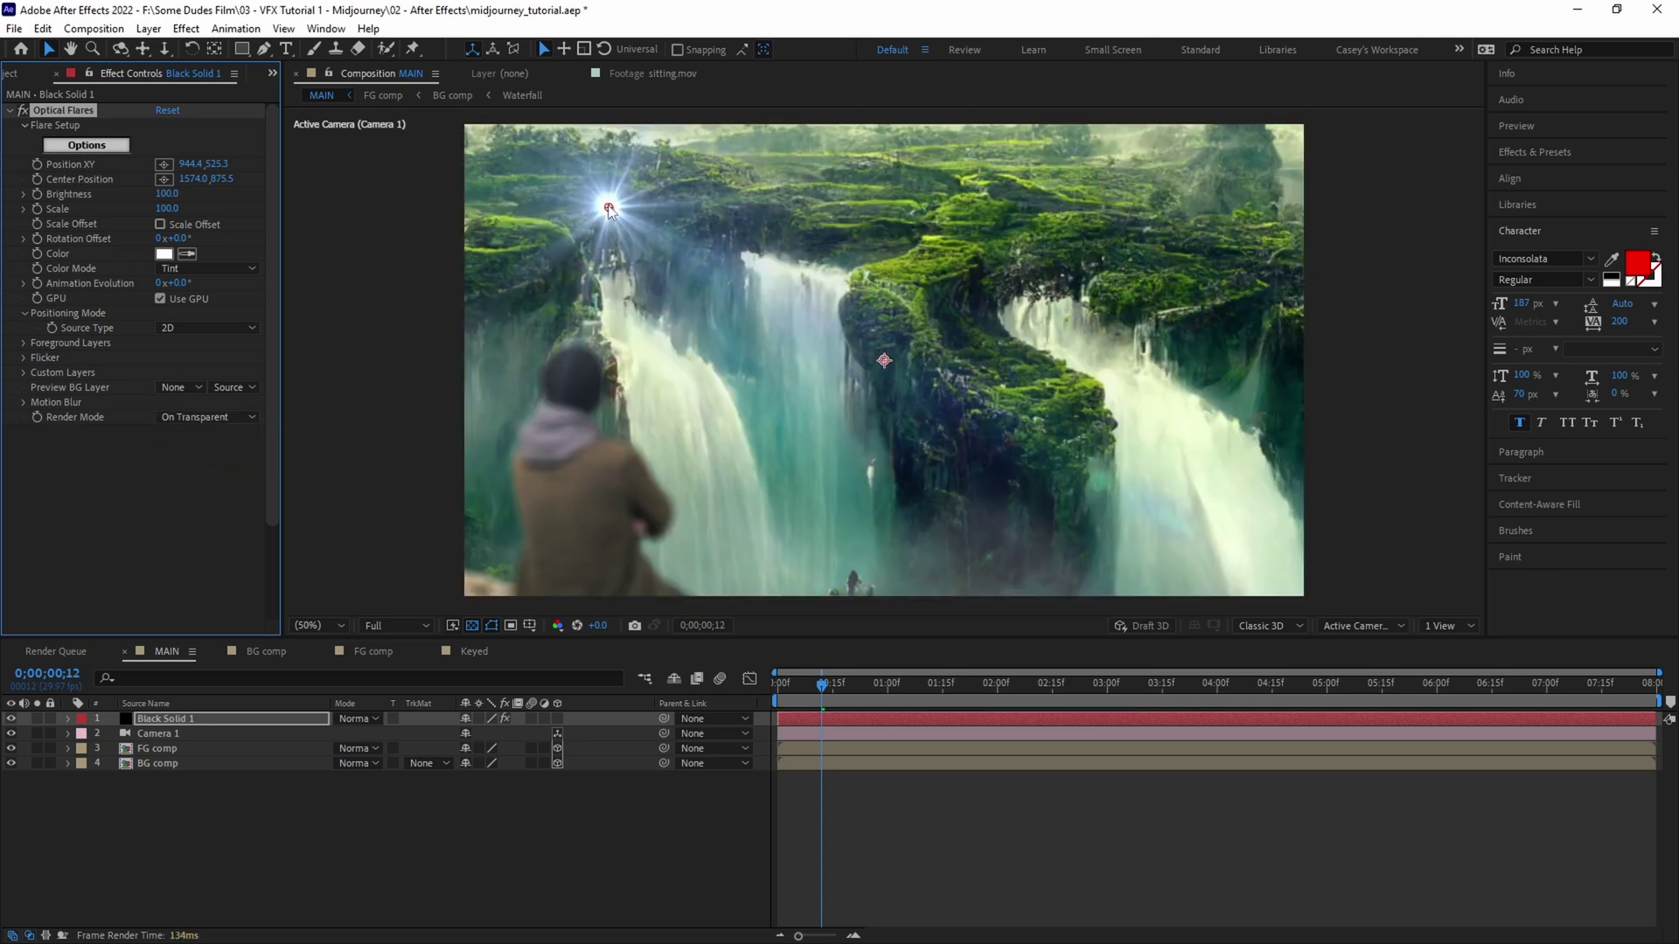
{"action": "left_click_drag", "start_coordinate": [609, 208], "coordinate": [1257, 151]}
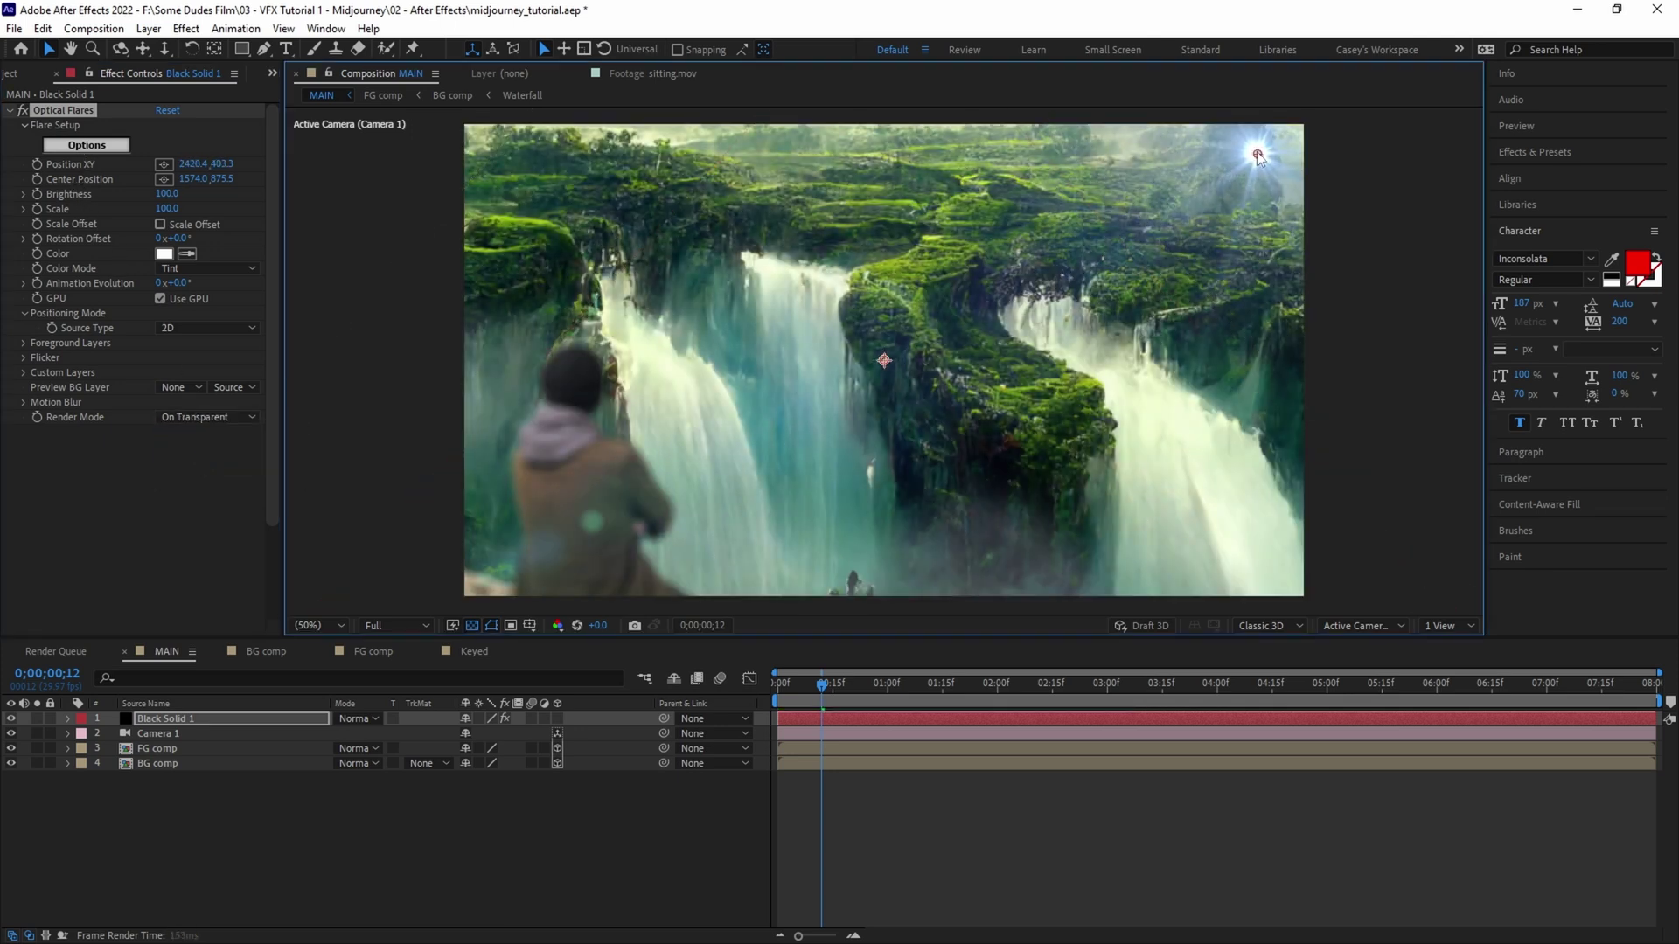
- Load the Evening Sun preset from the Light category into Optical Flares
{"action": "left_click", "coordinate": [94, 146]}
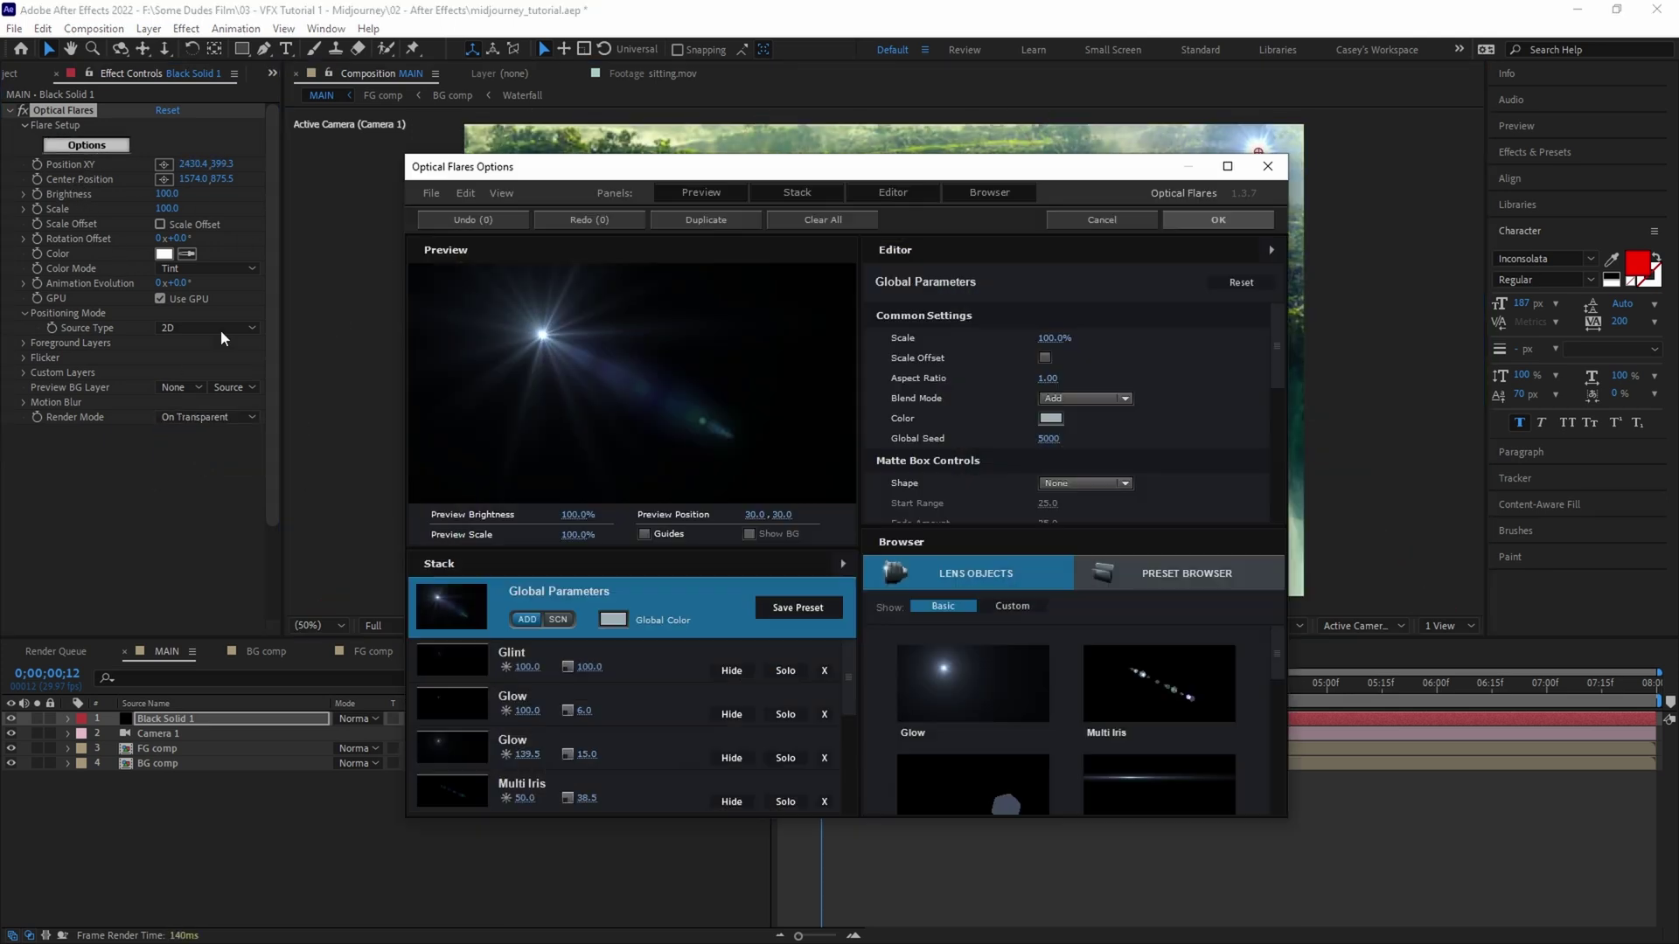
{"action": "left_click", "coordinate": [1159, 576]}
{"action": "left_click", "coordinate": [1124, 710]}
{"action": "scroll", "coordinate": [1073, 696], "scroll_direction": "down", "scroll_amount": 9}
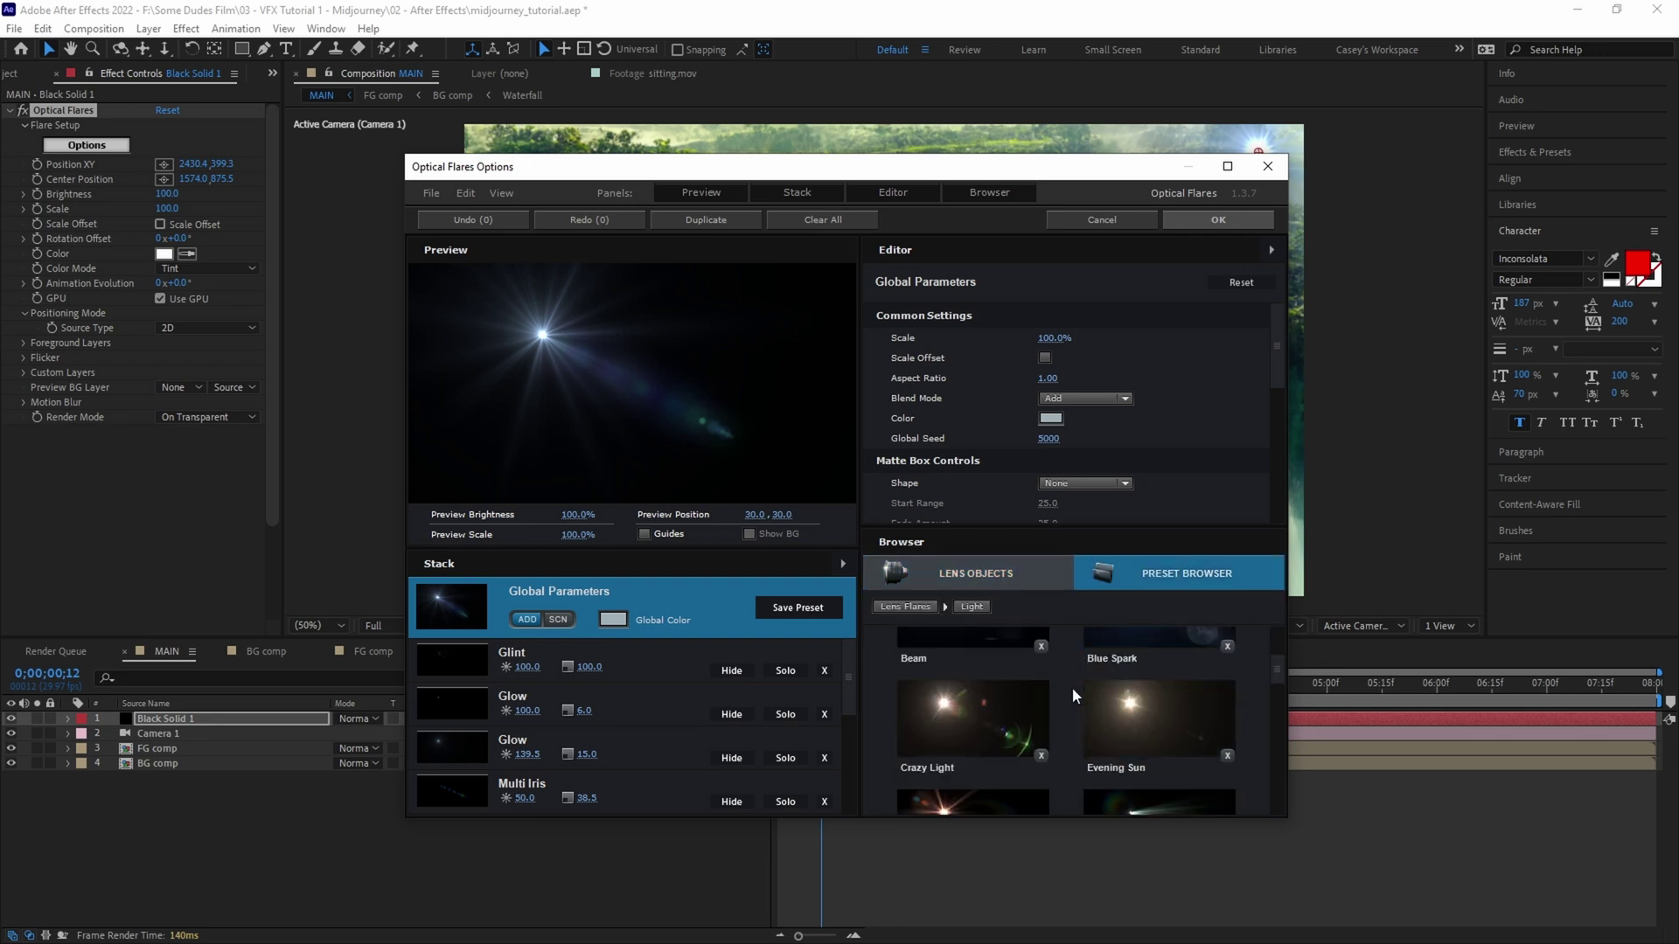
{"action": "left_click", "coordinate": [1145, 747]}
{"action": "left_click", "coordinate": [1219, 219]}
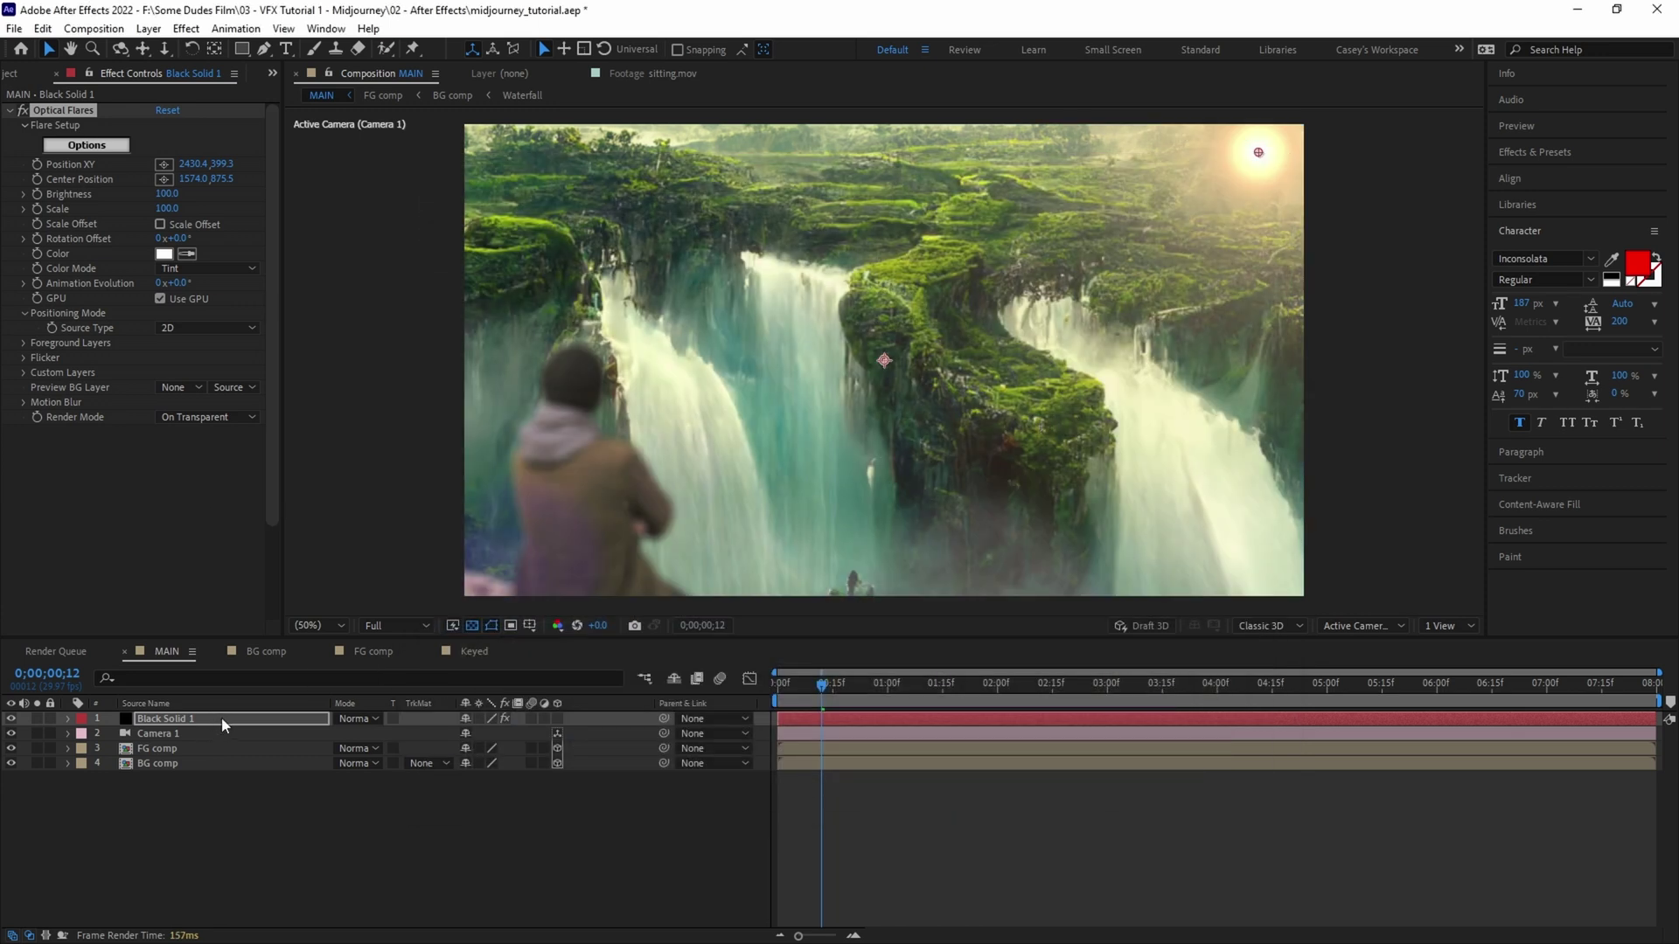
- Place the flare solid below Camera 1 as a 3D layer and set its Z position to -773, checking the last frame
{"action": "left_click_drag", "start_coordinate": [222, 718], "coordinate": [218, 740]}
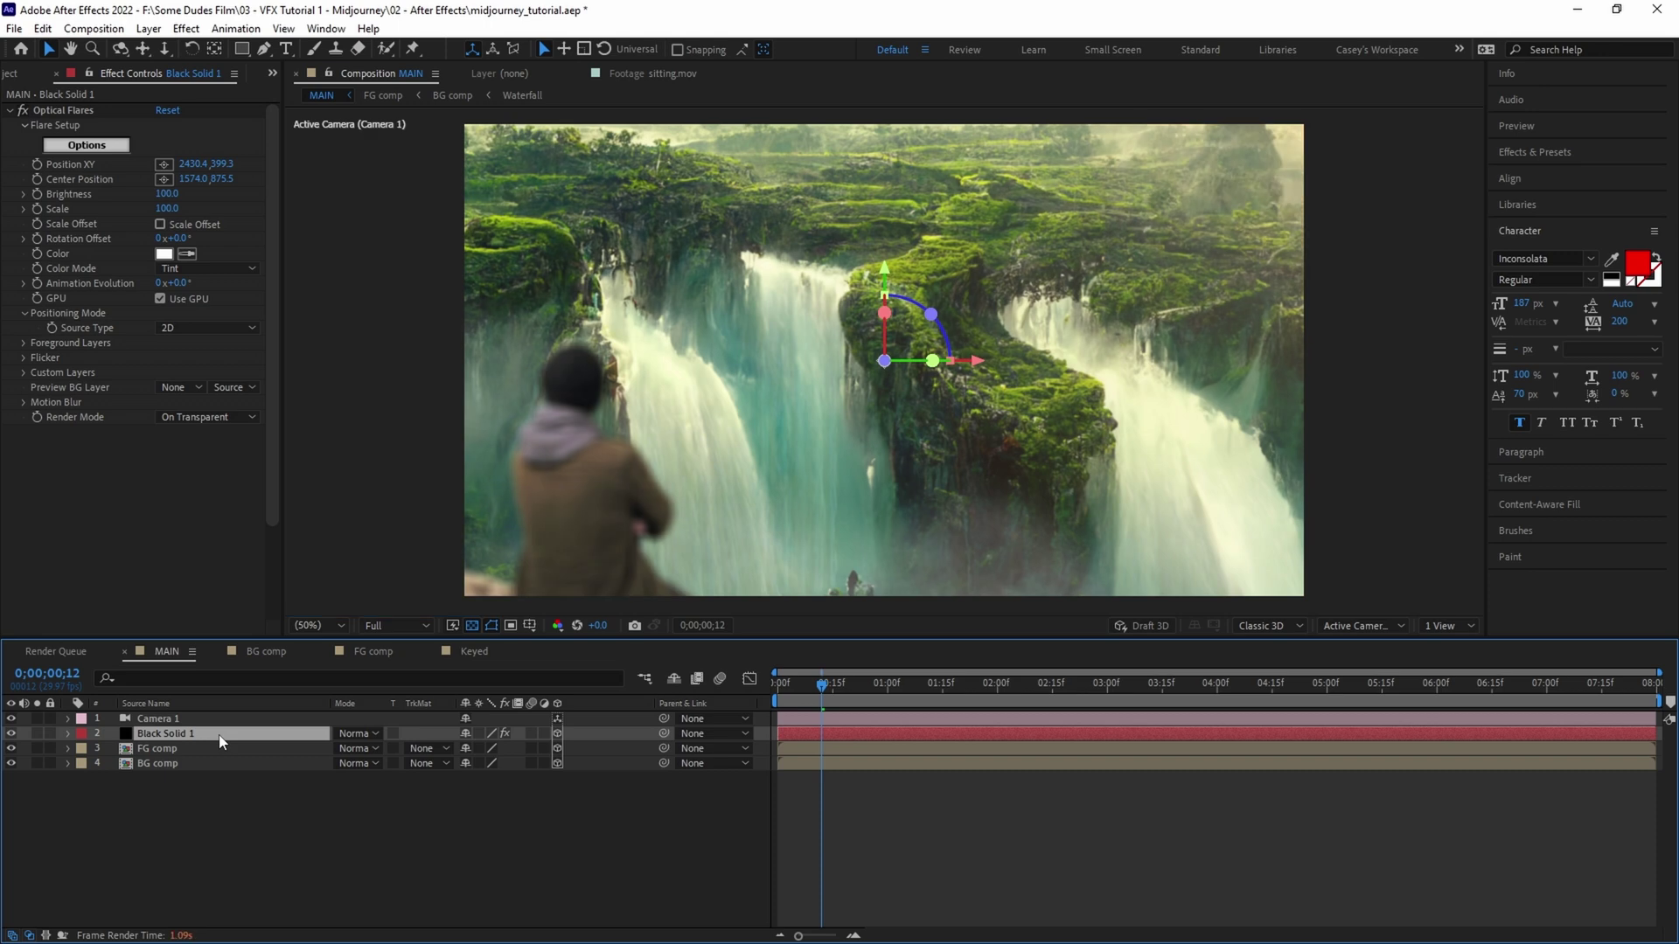
{"action": "key", "text": "p"}
{"action": "left_click_drag", "start_coordinate": [387, 736], "coordinate": [50, 734]}
{"action": "left_click", "coordinate": [1596, 685]}
{"action": "left_click_drag", "start_coordinate": [1599, 684], "coordinate": [1658, 685]}
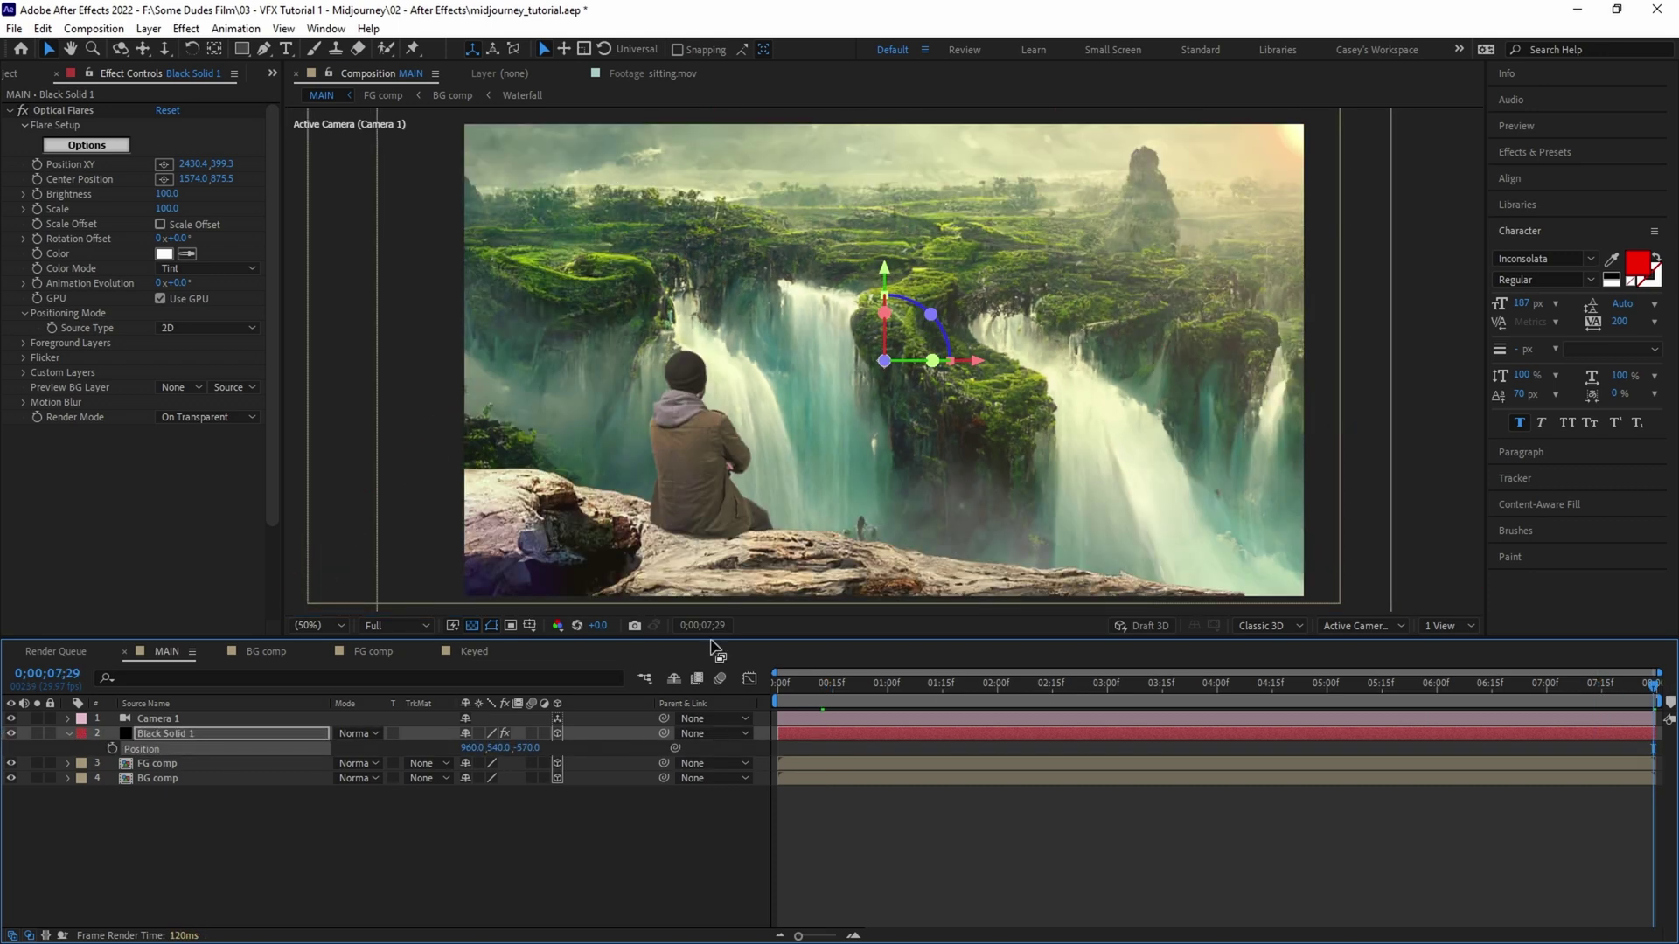
{"action": "left_click_drag", "start_coordinate": [524, 748], "coordinate": [338, 739]}
- Set the Optical Flares scale to 220 and move the flare closer to the image's upper-right corner
{"action": "left_click_drag", "start_coordinate": [171, 209], "coordinate": [186, 211]}
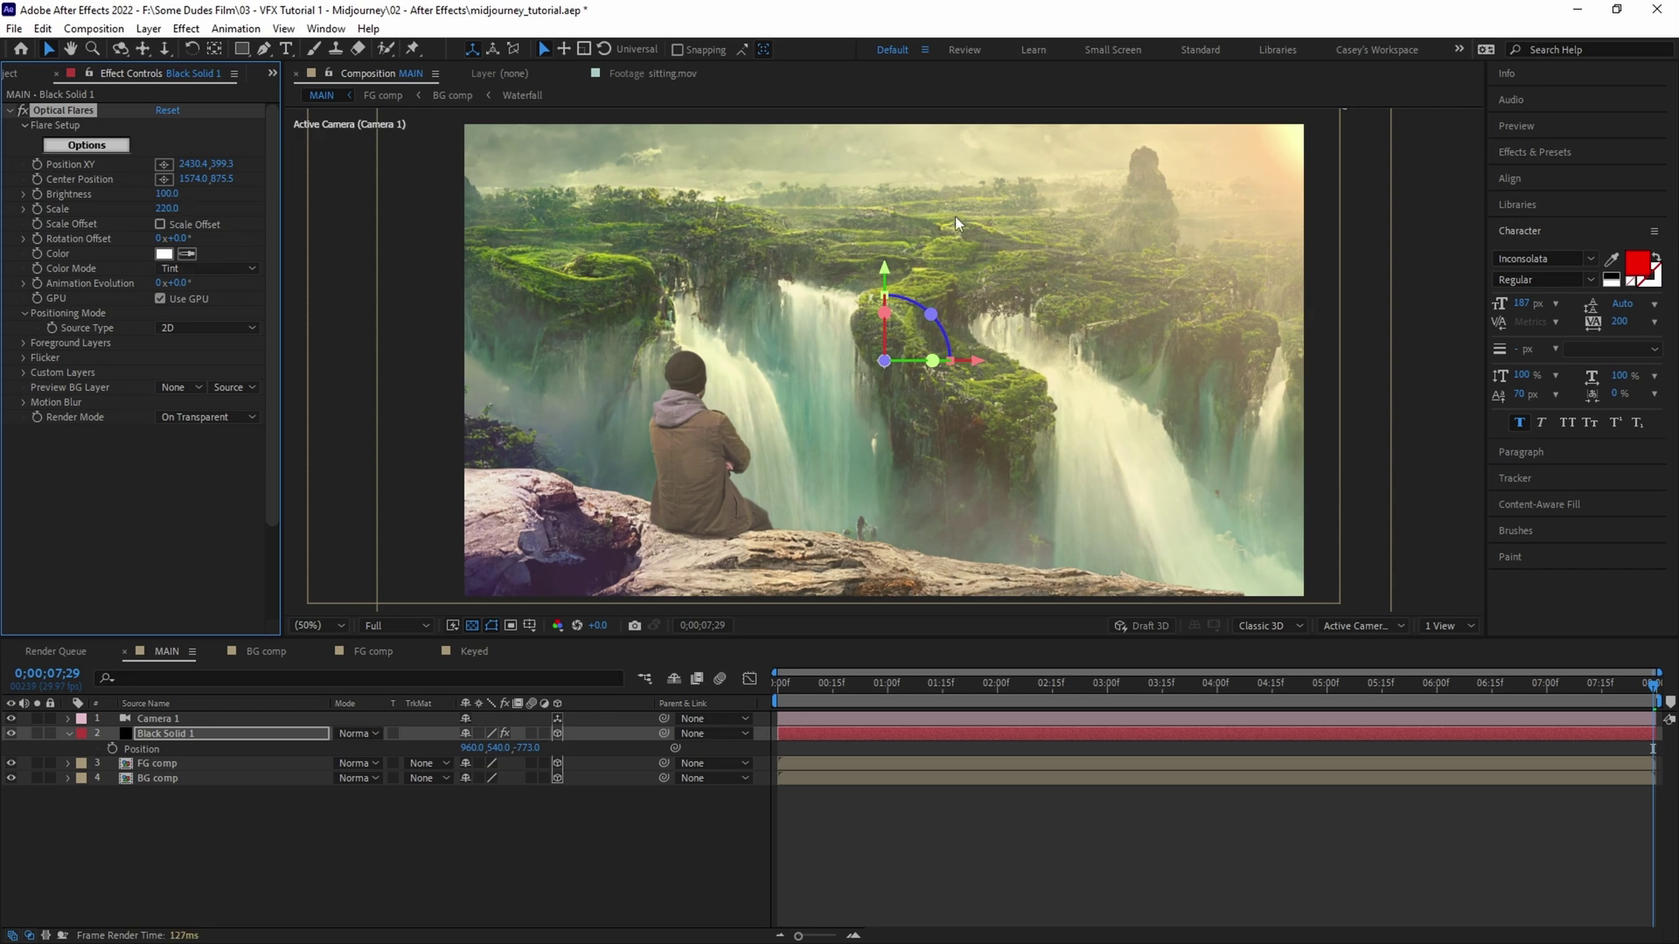
{"action": "left_click_drag", "start_coordinate": [959, 220], "coordinate": [878, 274]}
{"action": "left_click_drag", "start_coordinate": [1266, 158], "coordinate": [1302, 128]}
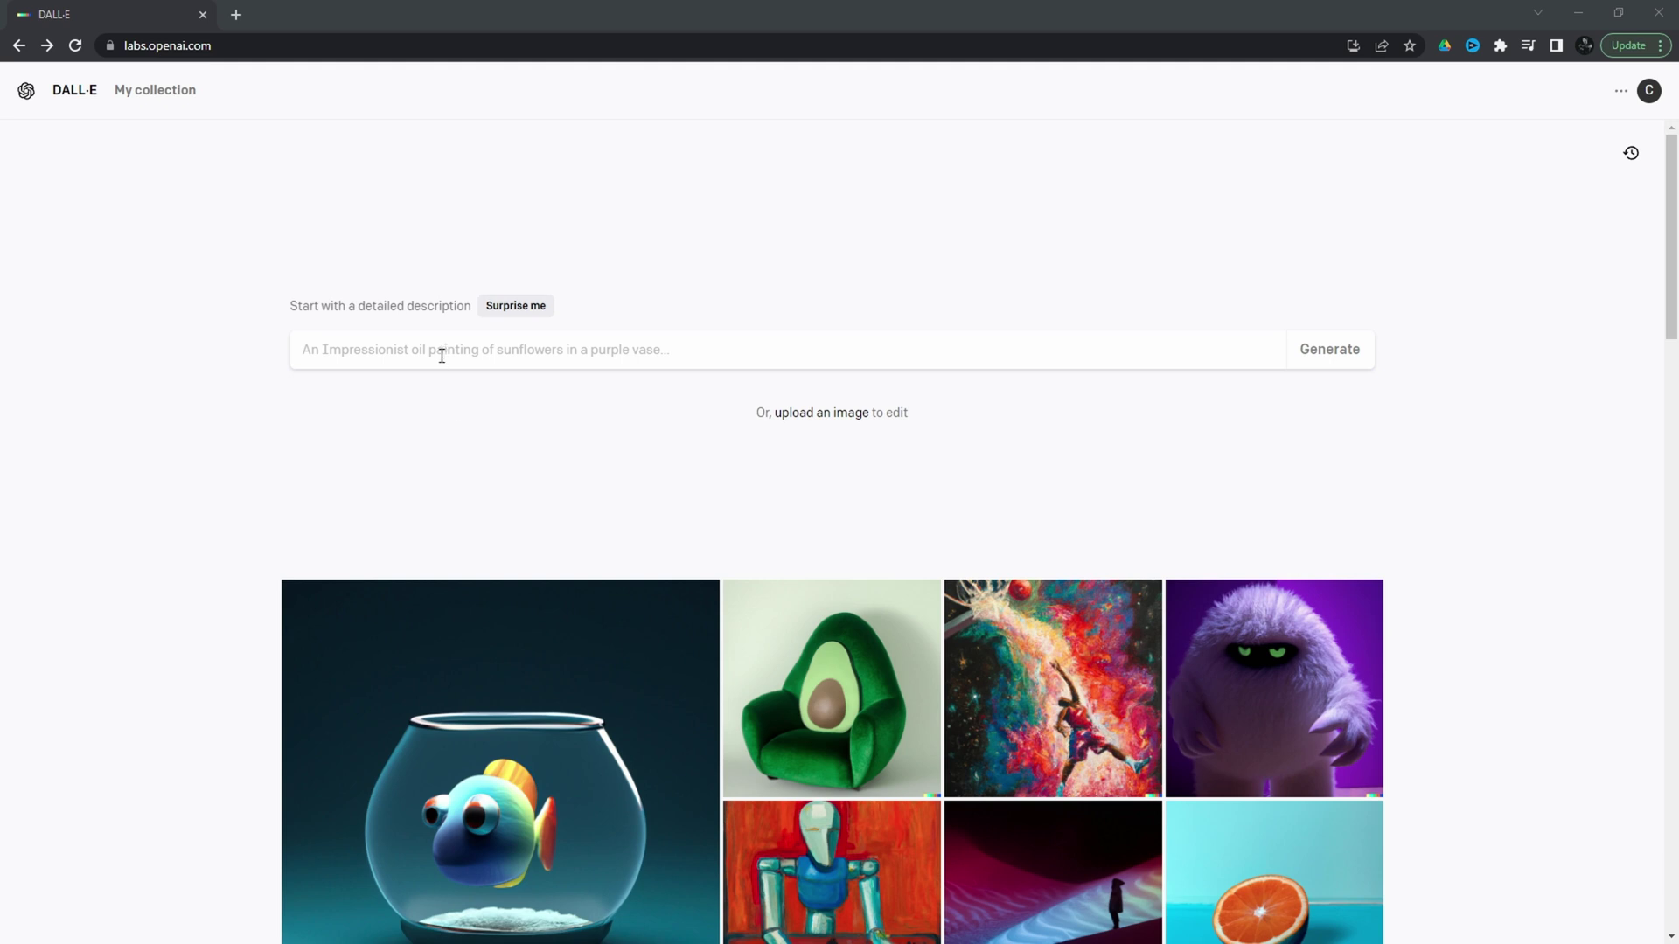
- Switch to DALL·E and generate images from the prompt "a puddle of water on dirt, top down view, photo realistic"
{"action": "type", "text": "a puddle of water on t"}
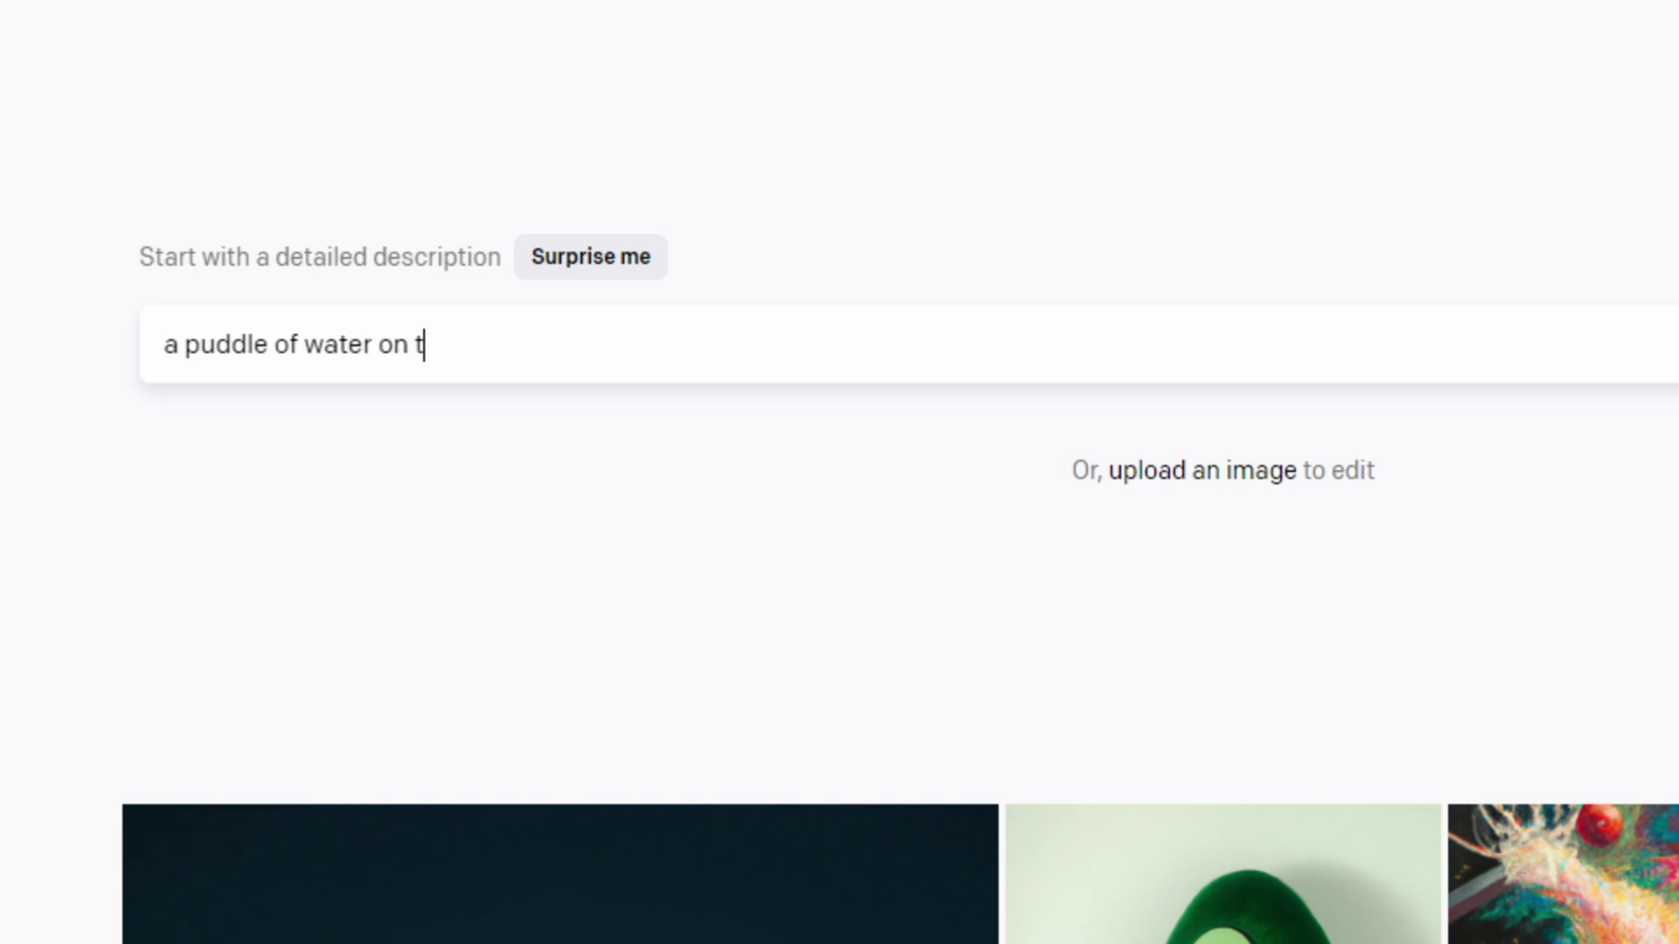
{"action": "key", "text": "BackSpace"}
{"action": "type", "text": "dirt, top down view, photo realistic"}
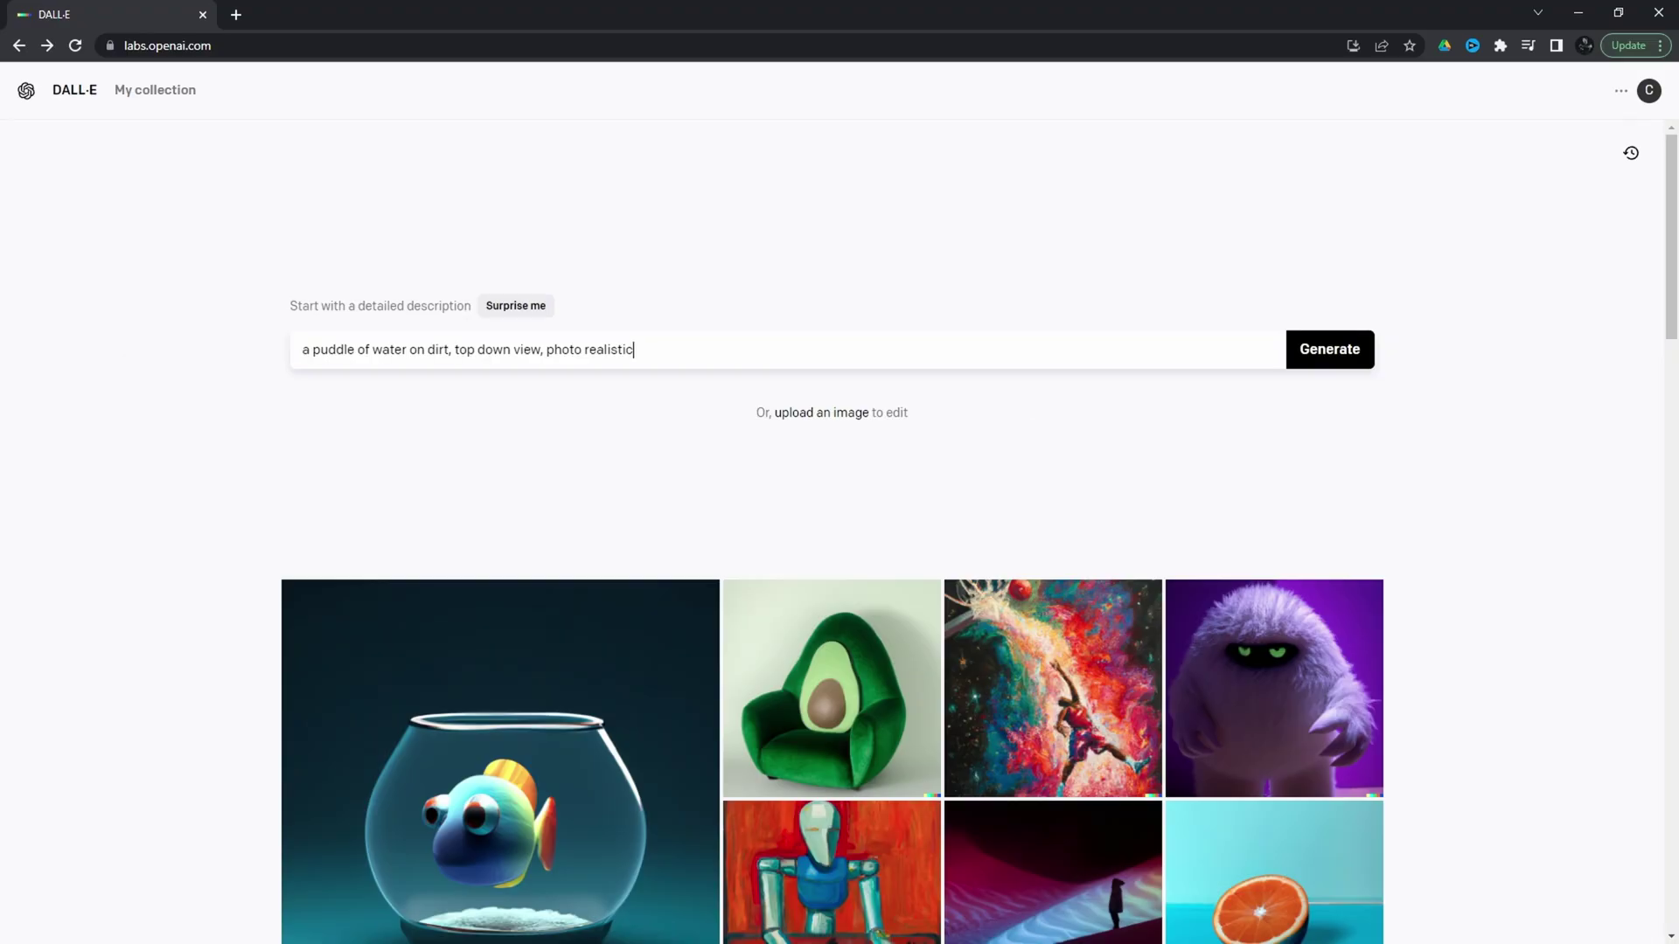
{"action": "left_click", "coordinate": [1346, 352]}
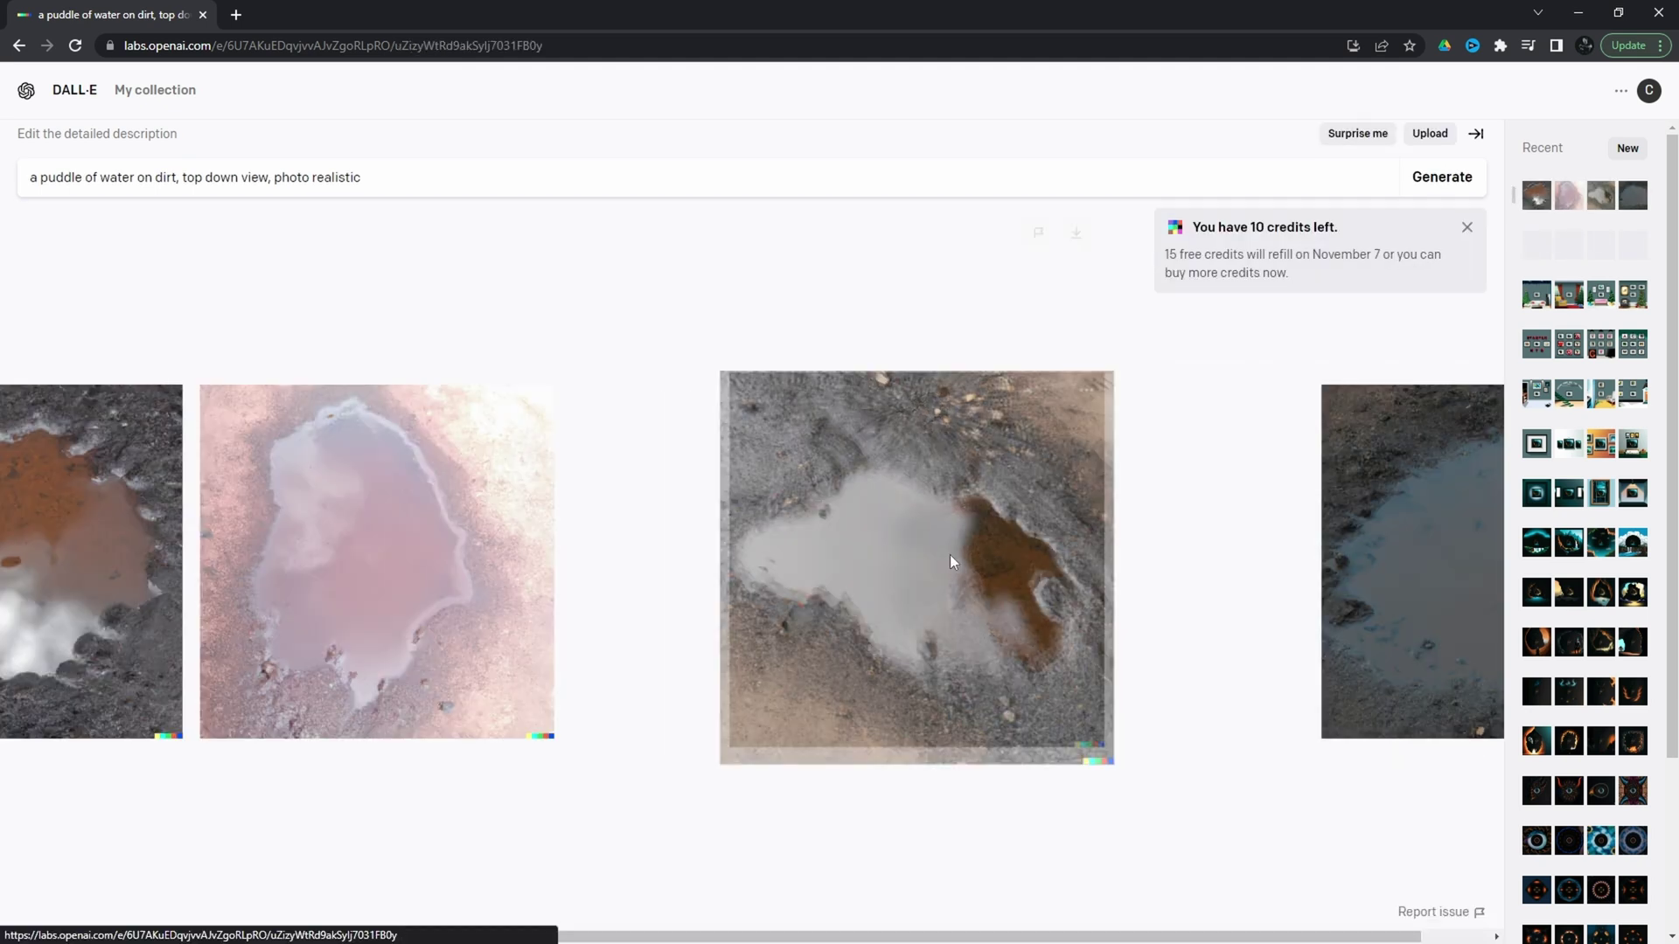
- Download the generated grey puddle image with the brown water patch and rename the file as 001
{"action": "left_click", "coordinate": [949, 554]}
{"action": "left_click", "coordinate": [1078, 245]}
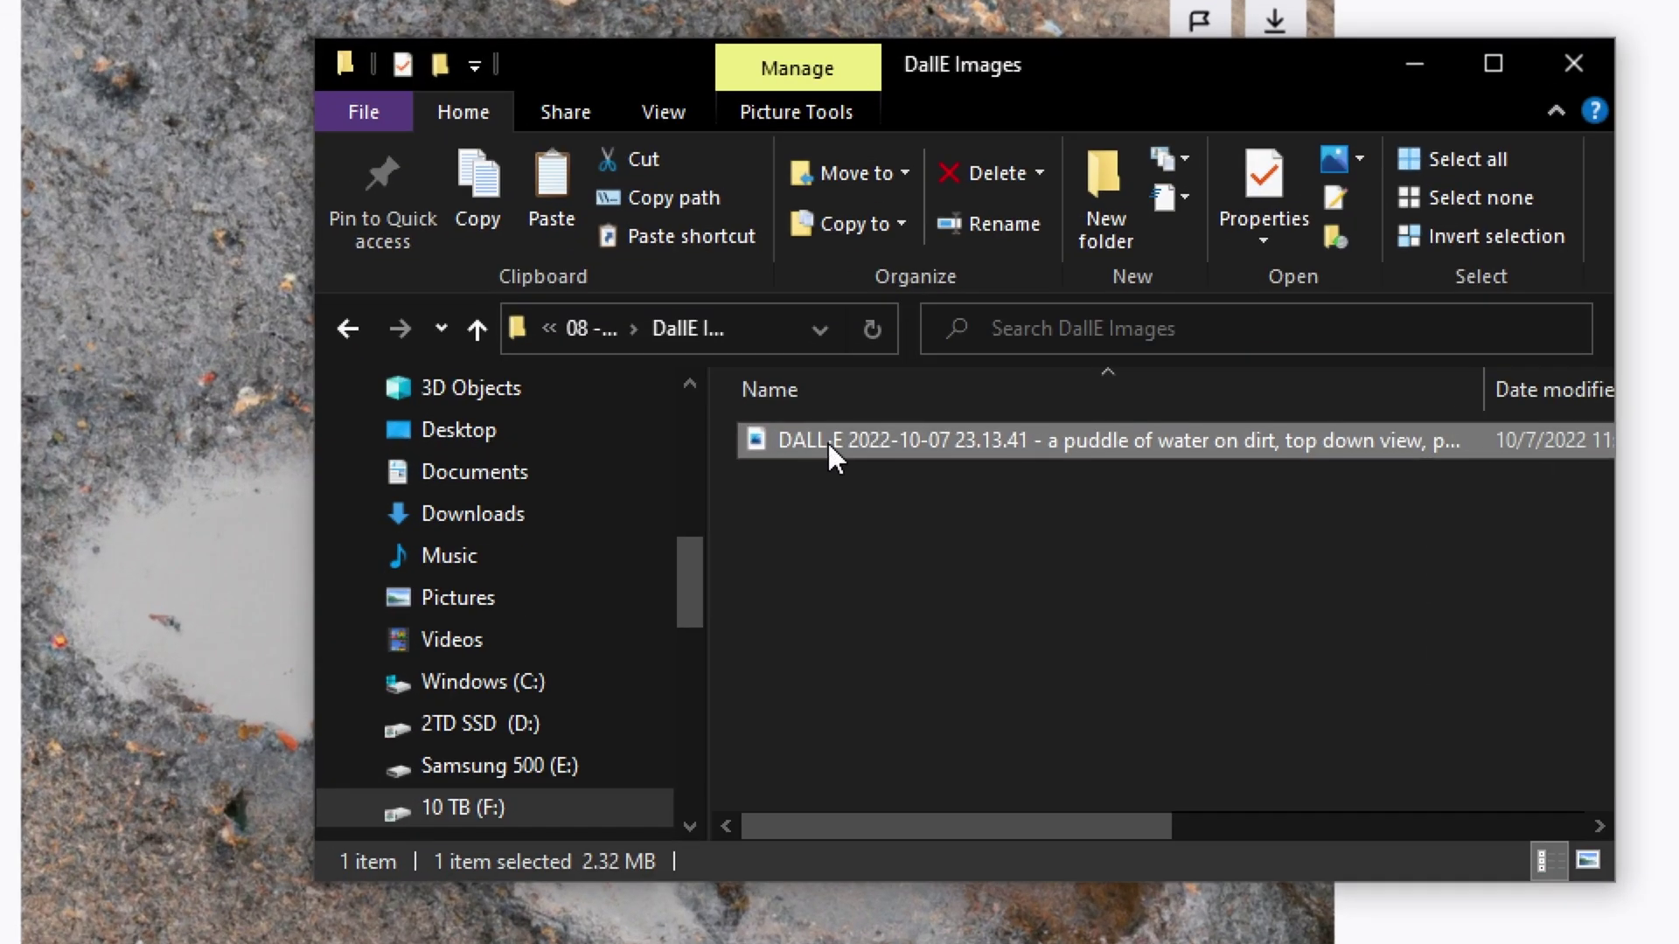
{"action": "left_click", "coordinate": [828, 444]}
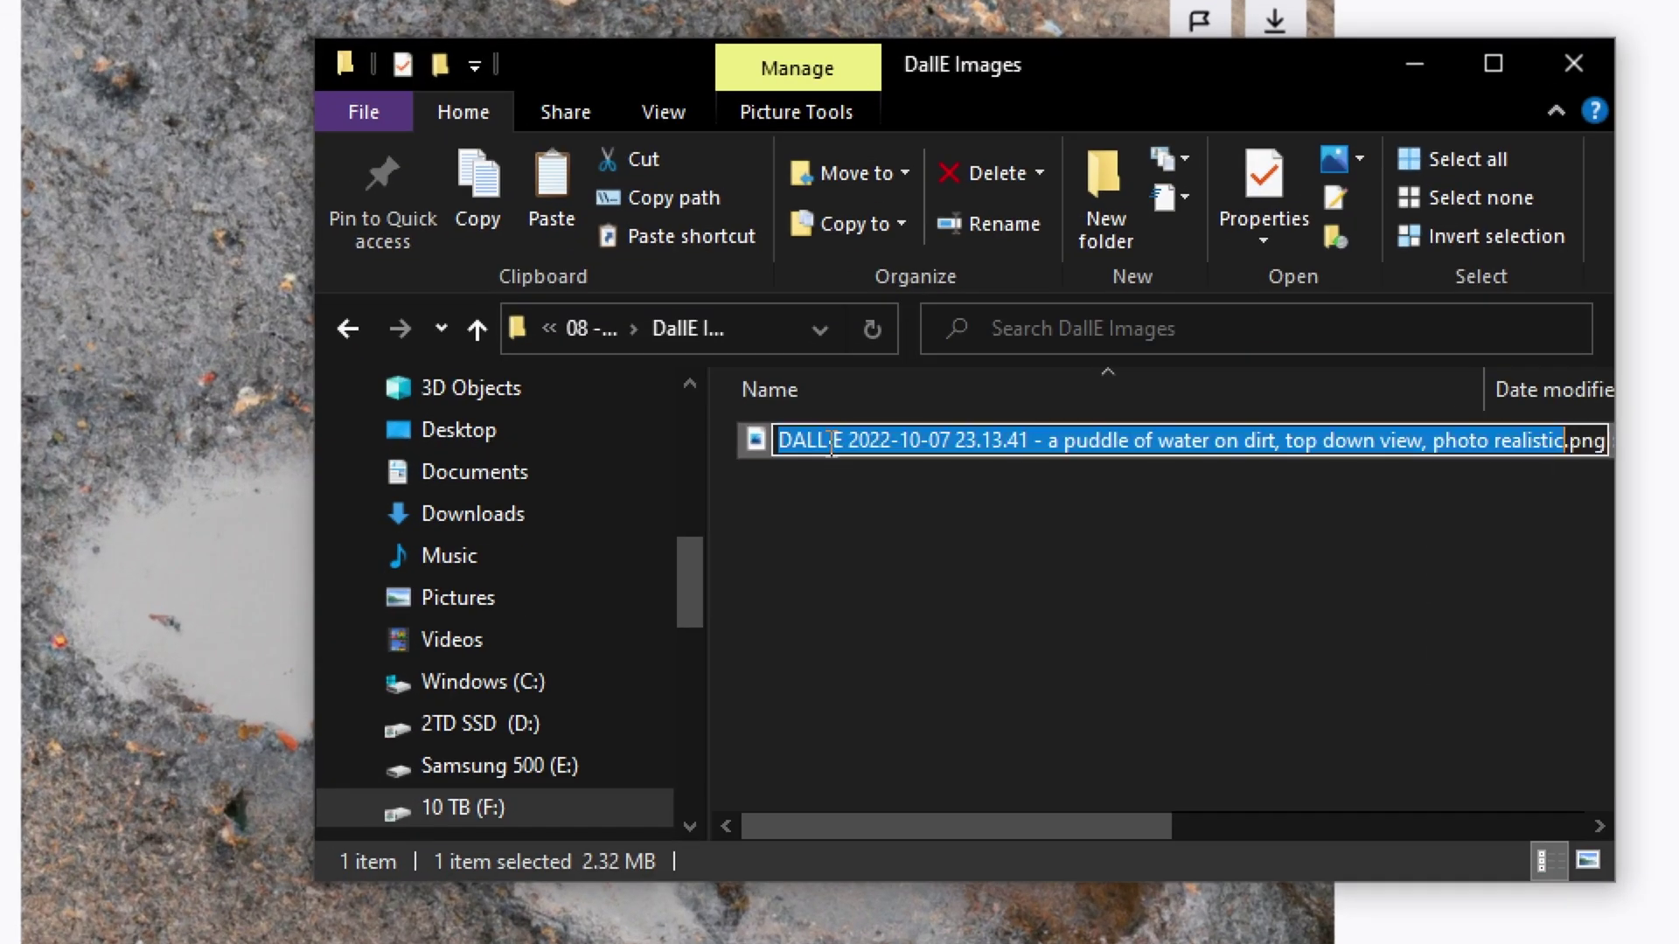
{"action": "type", "text": "001"}
{"action": "key", "text": "Return"}
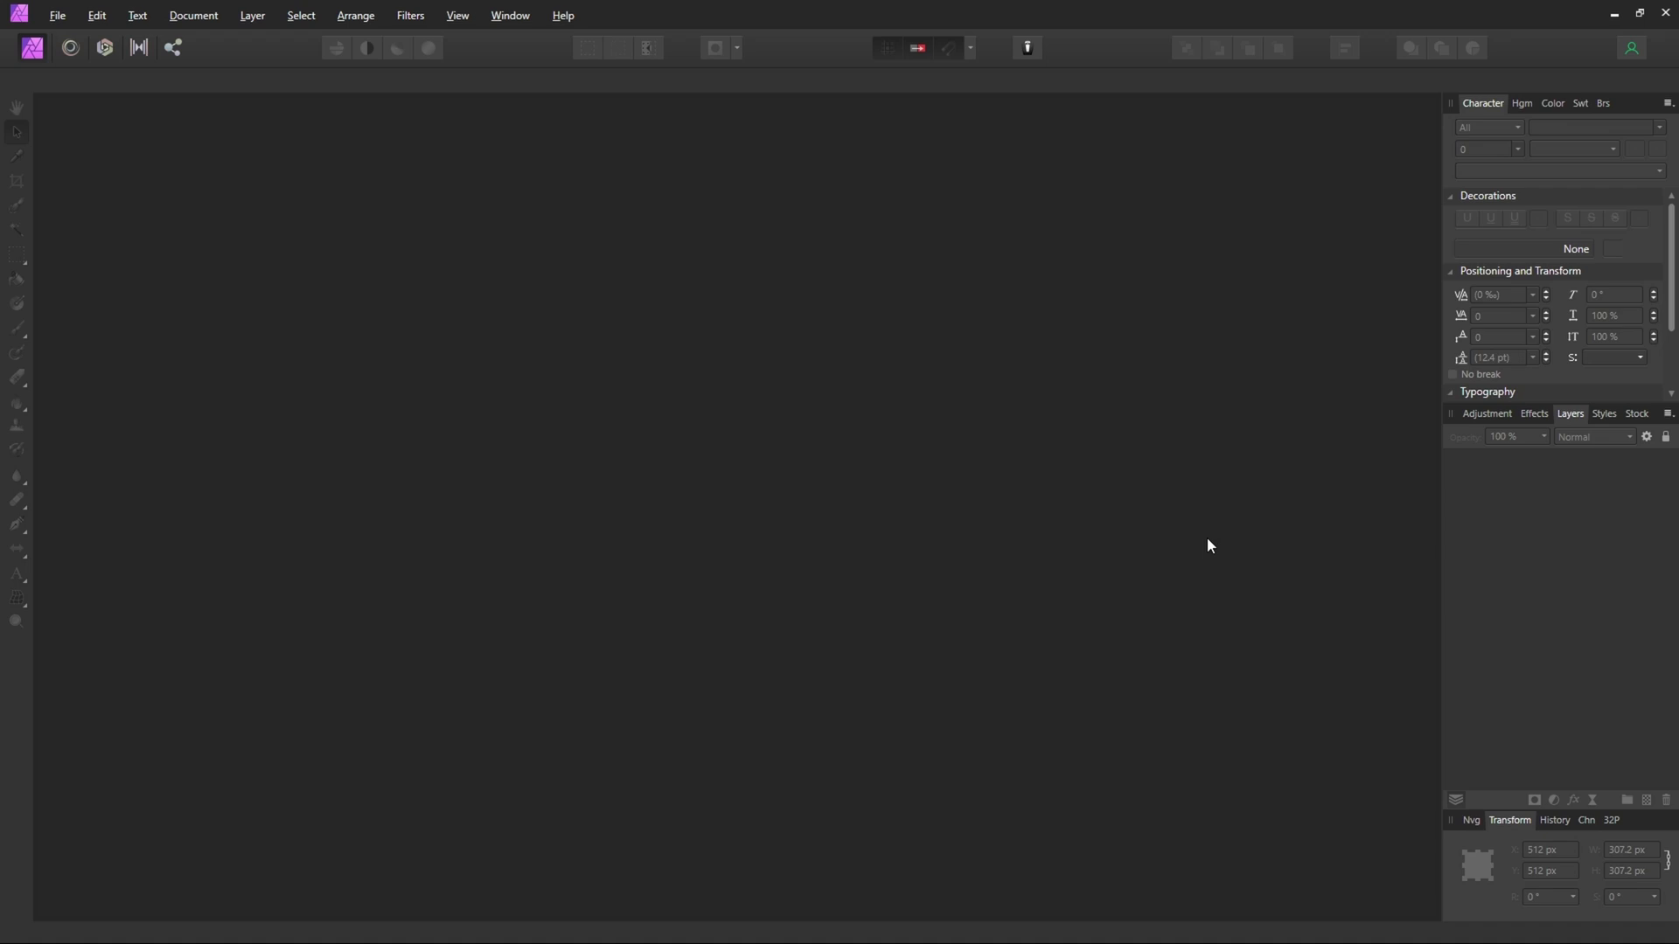
- Switch to Affinity Photo and open 001.png from the DallE Images folder
{"action": "key", "text": "ctrl+o"}
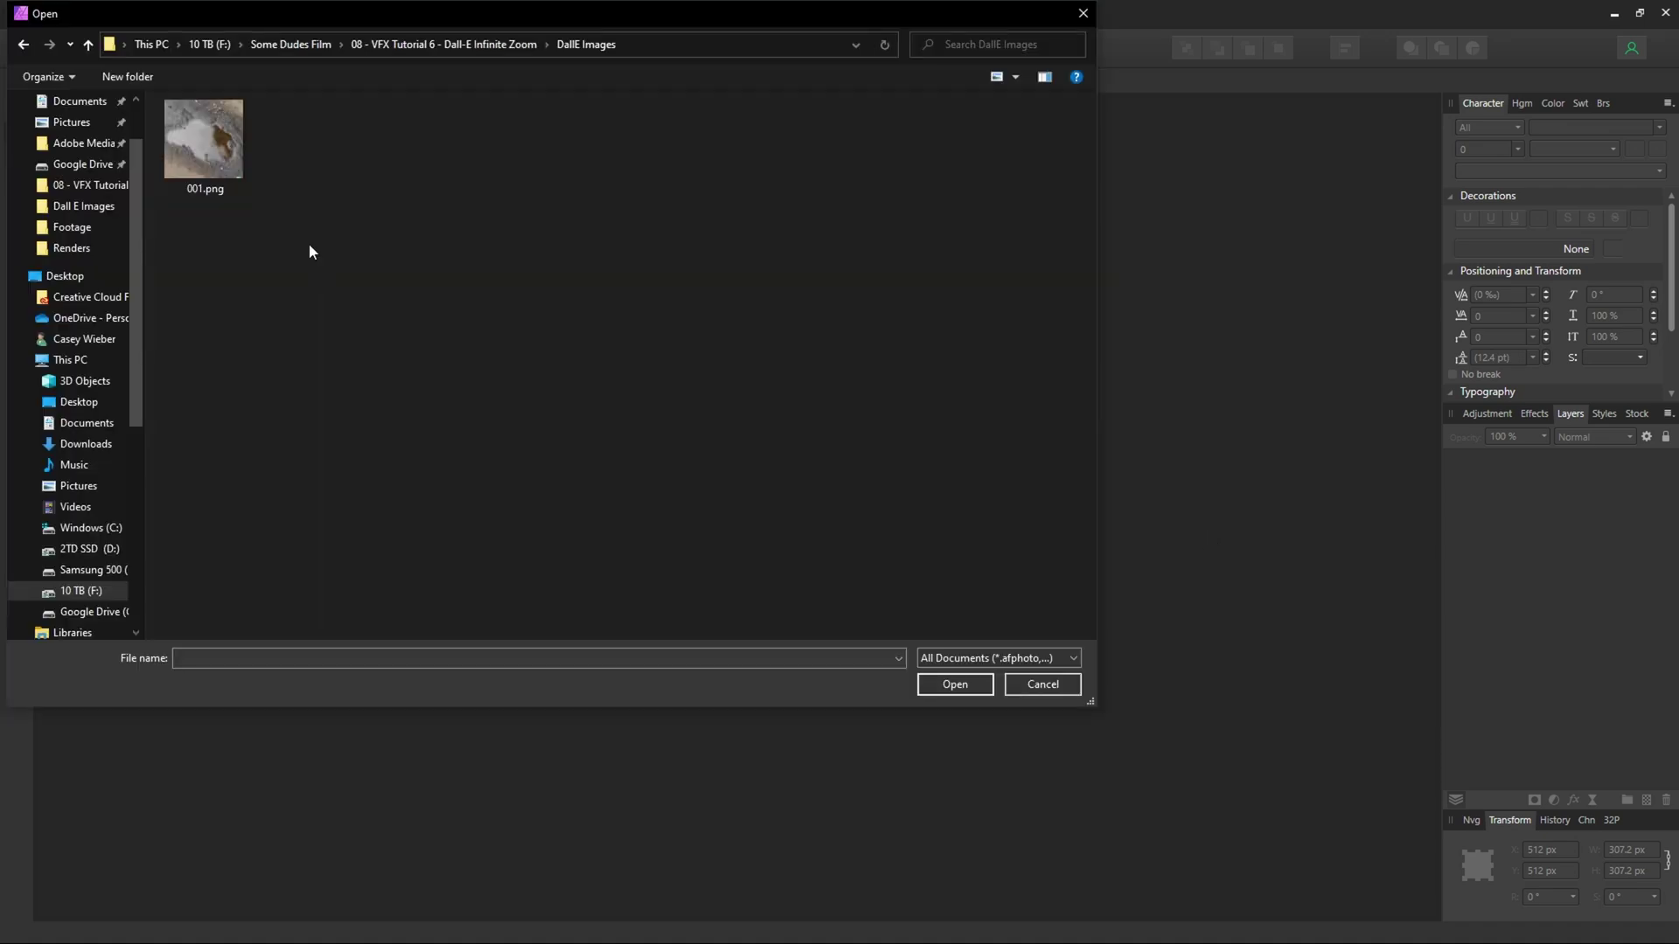
{"action": "left_click", "coordinate": [199, 158]}
{"action": "double_click", "coordinate": [197, 155]}
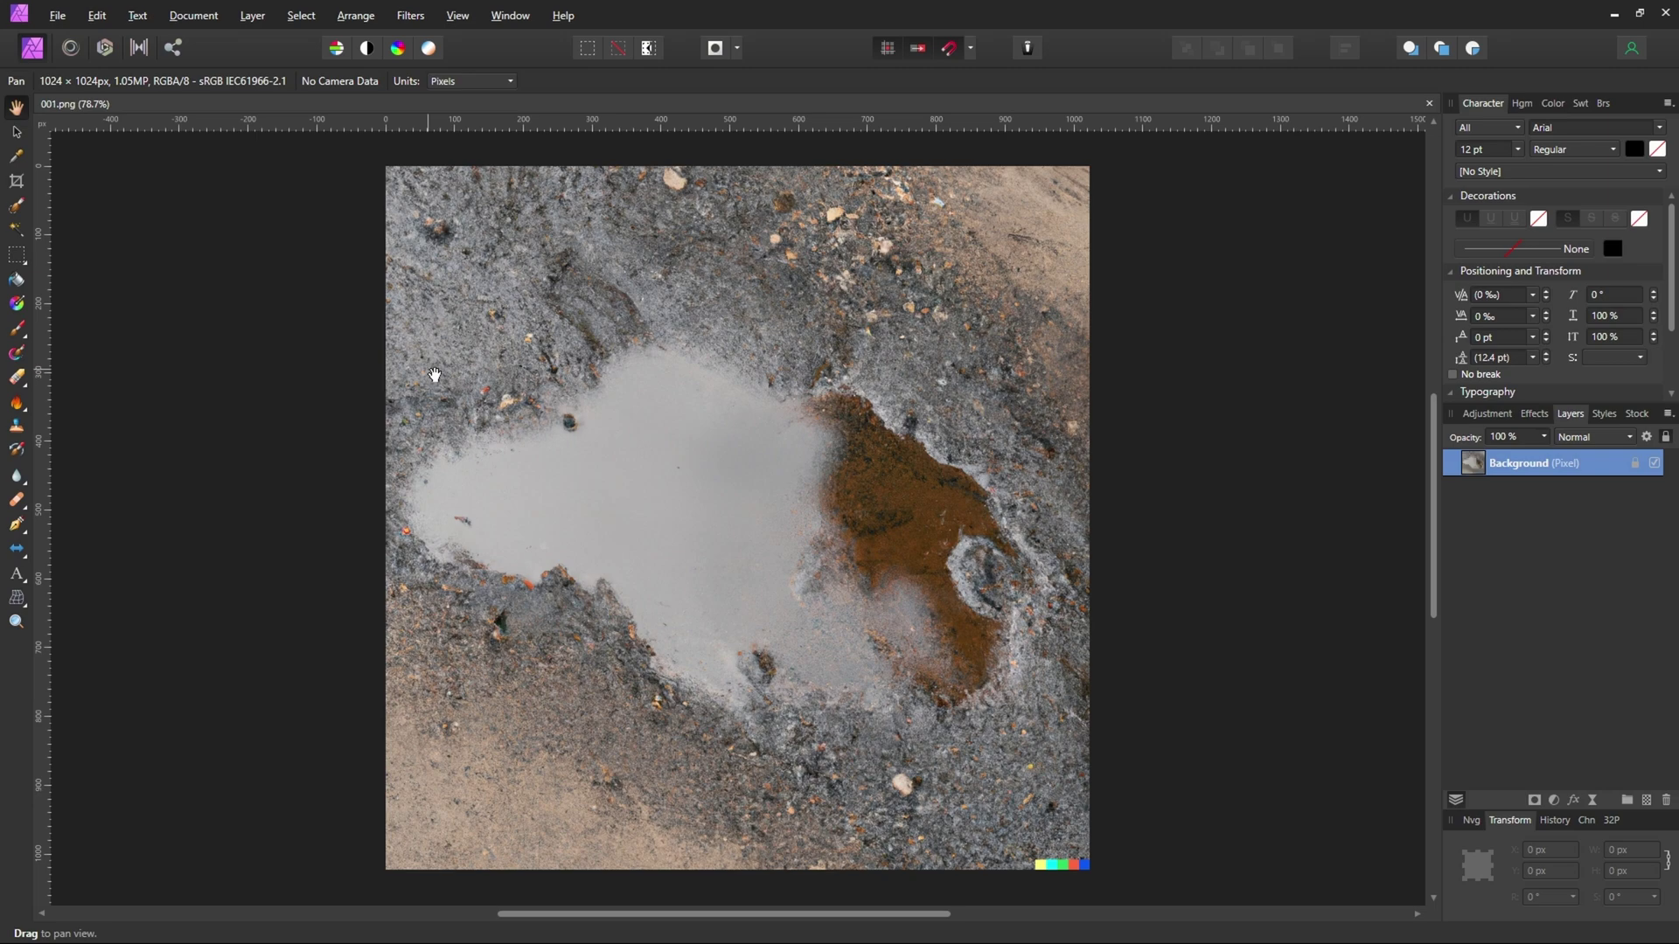
- Marquee-select the coloured DALL·E watermark in the puddle image's lower-right corner, inpaint it with surrounding gravel and deselect
{"action": "left_click", "coordinate": [16, 255]}
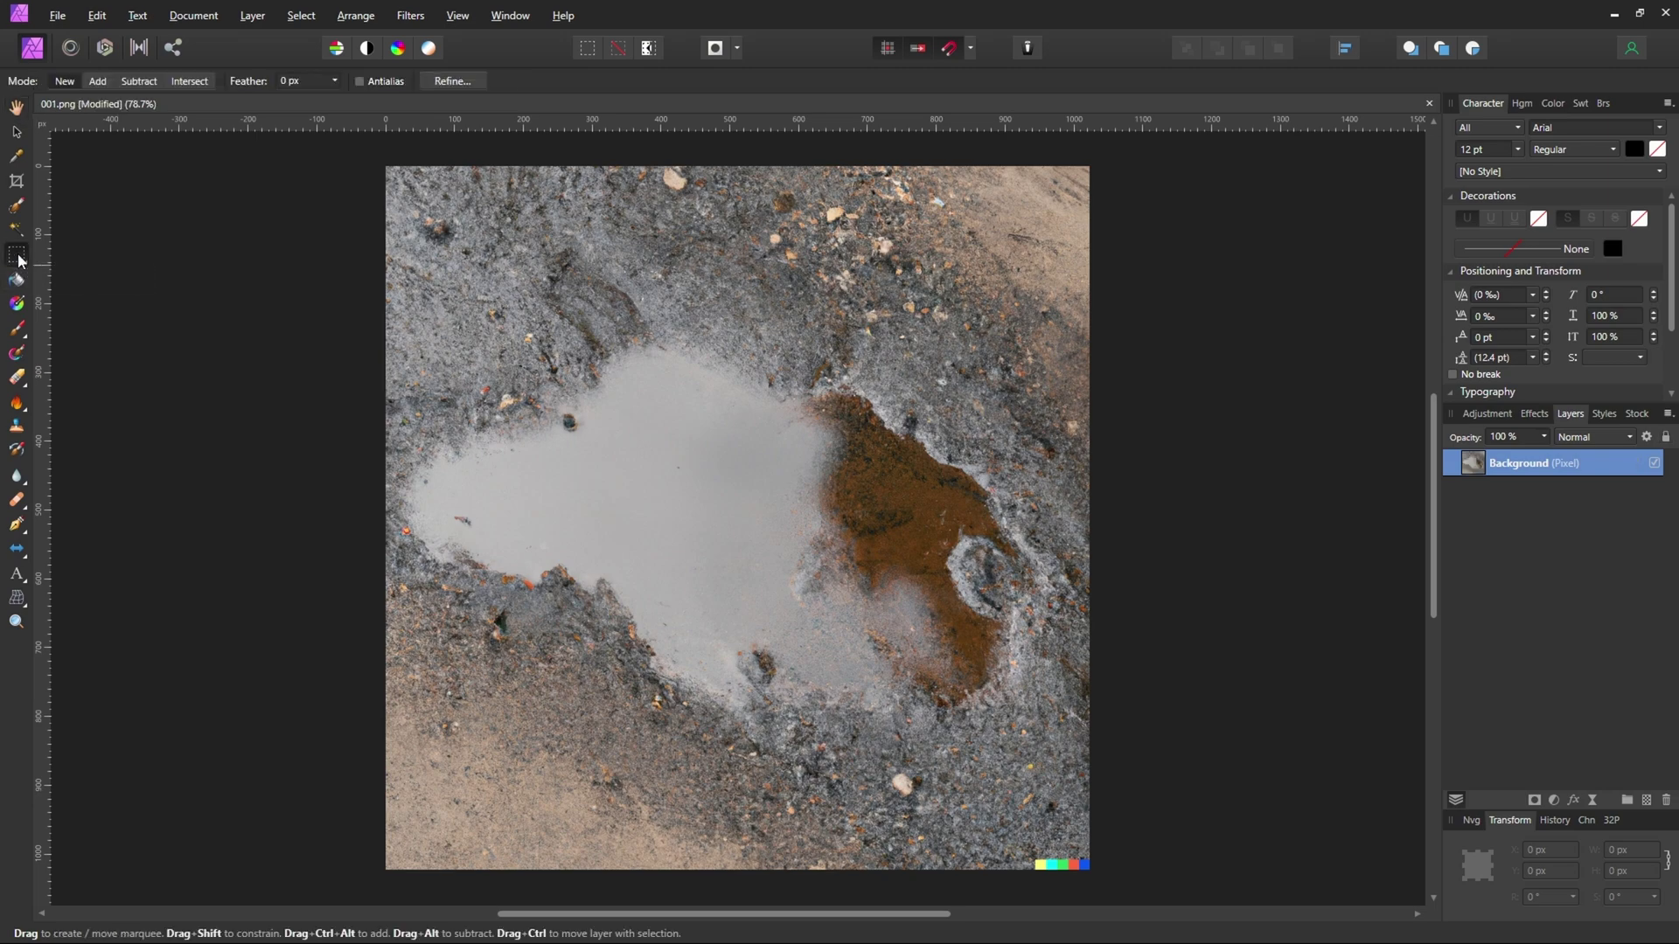
{"action": "scroll", "coordinate": [1099, 848], "scroll_direction": "up", "scroll_amount": 7}
{"action": "left_click_drag", "start_coordinate": [840, 605], "coordinate": [1218, 707]}
{"action": "key", "text": "alt+BackSpace"}
{"action": "key", "text": "ctrl+d"}
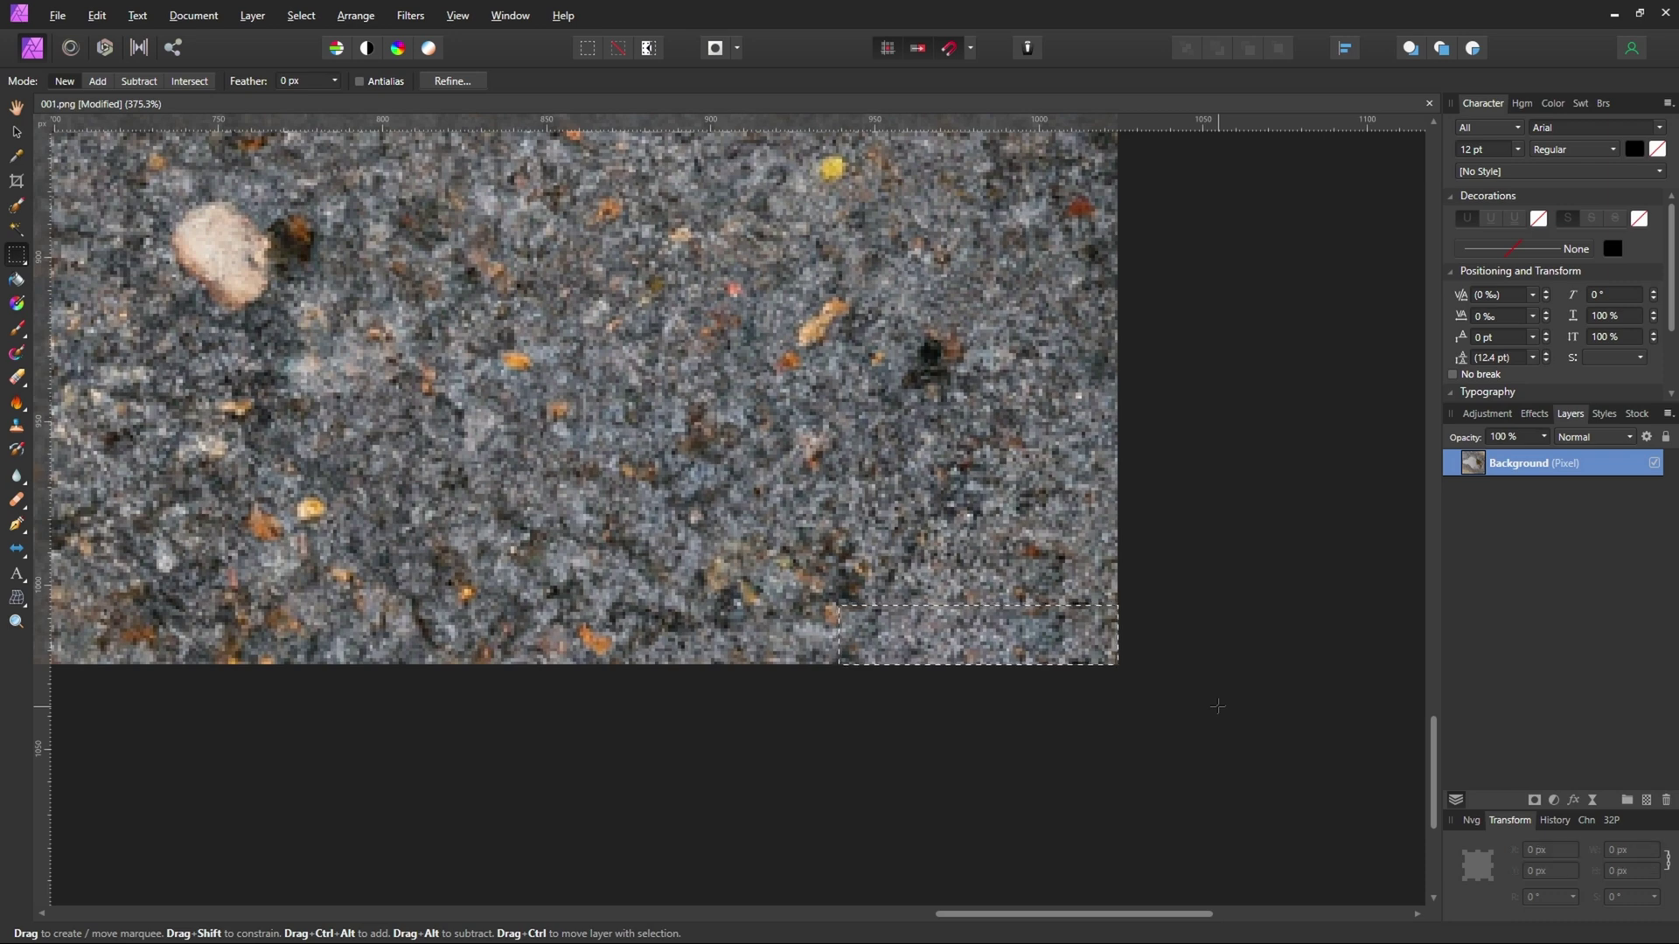
- Export the cleaned puddle image as a PNG under the name 001.png
{"action": "scroll", "coordinate": [976, 816], "scroll_direction": "down", "scroll_amount": 8}
{"action": "key", "text": "ctrl+alt+shift+s"}
{"action": "left_click", "coordinate": [977, 586]}
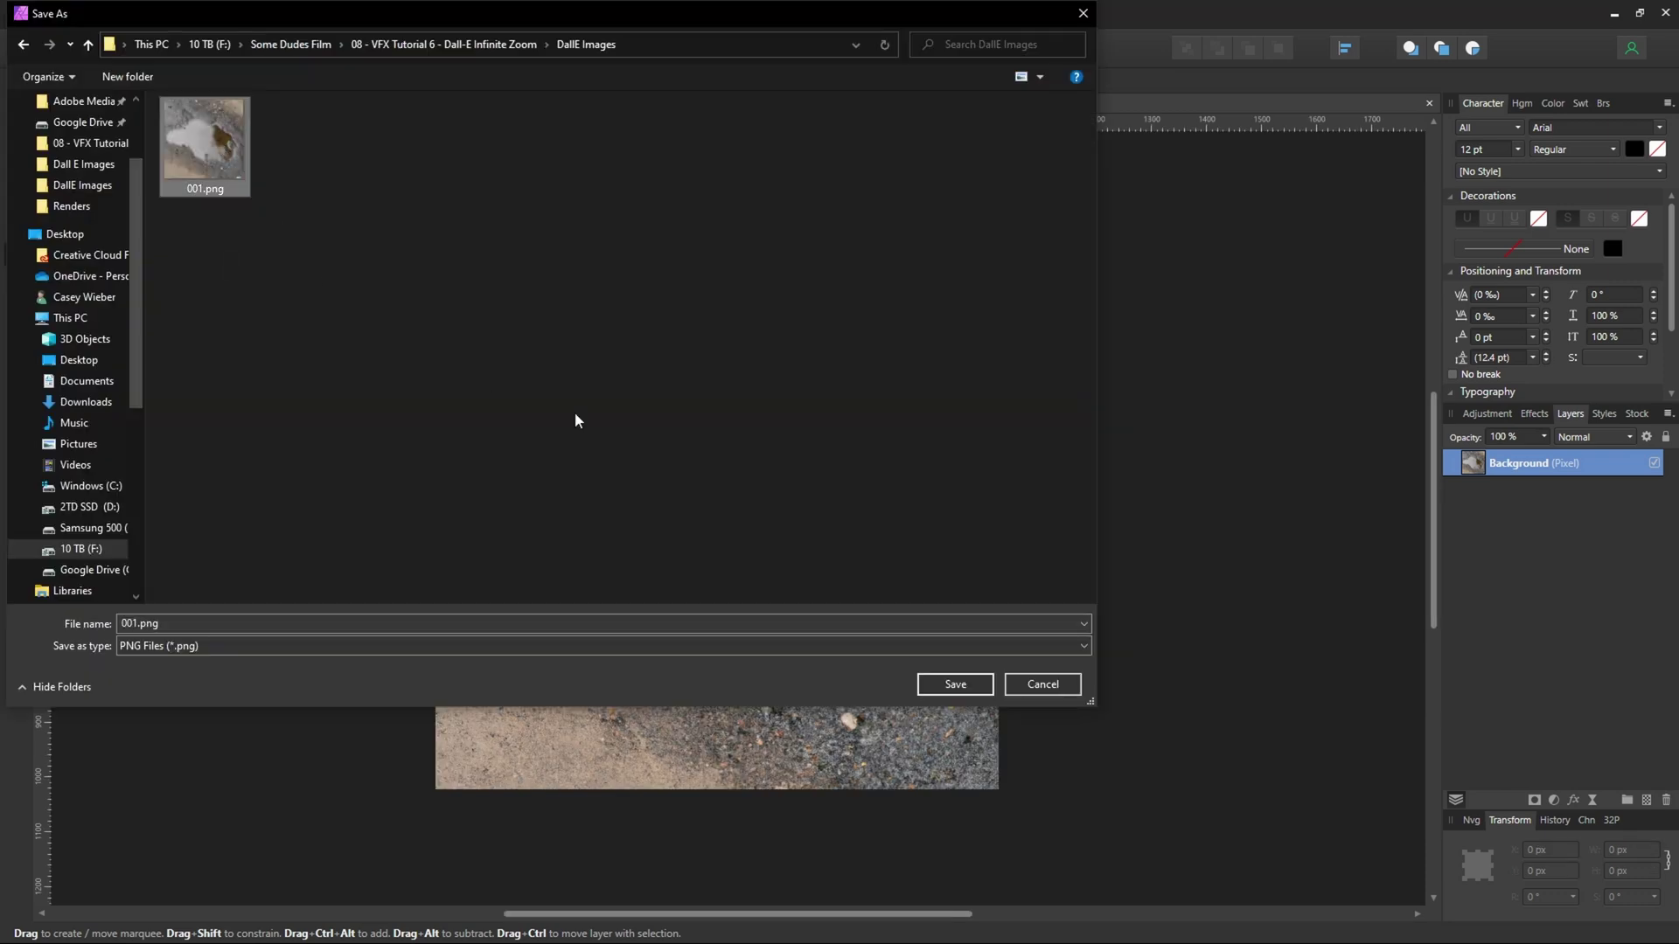
{"action": "left_click", "coordinate": [960, 687]}
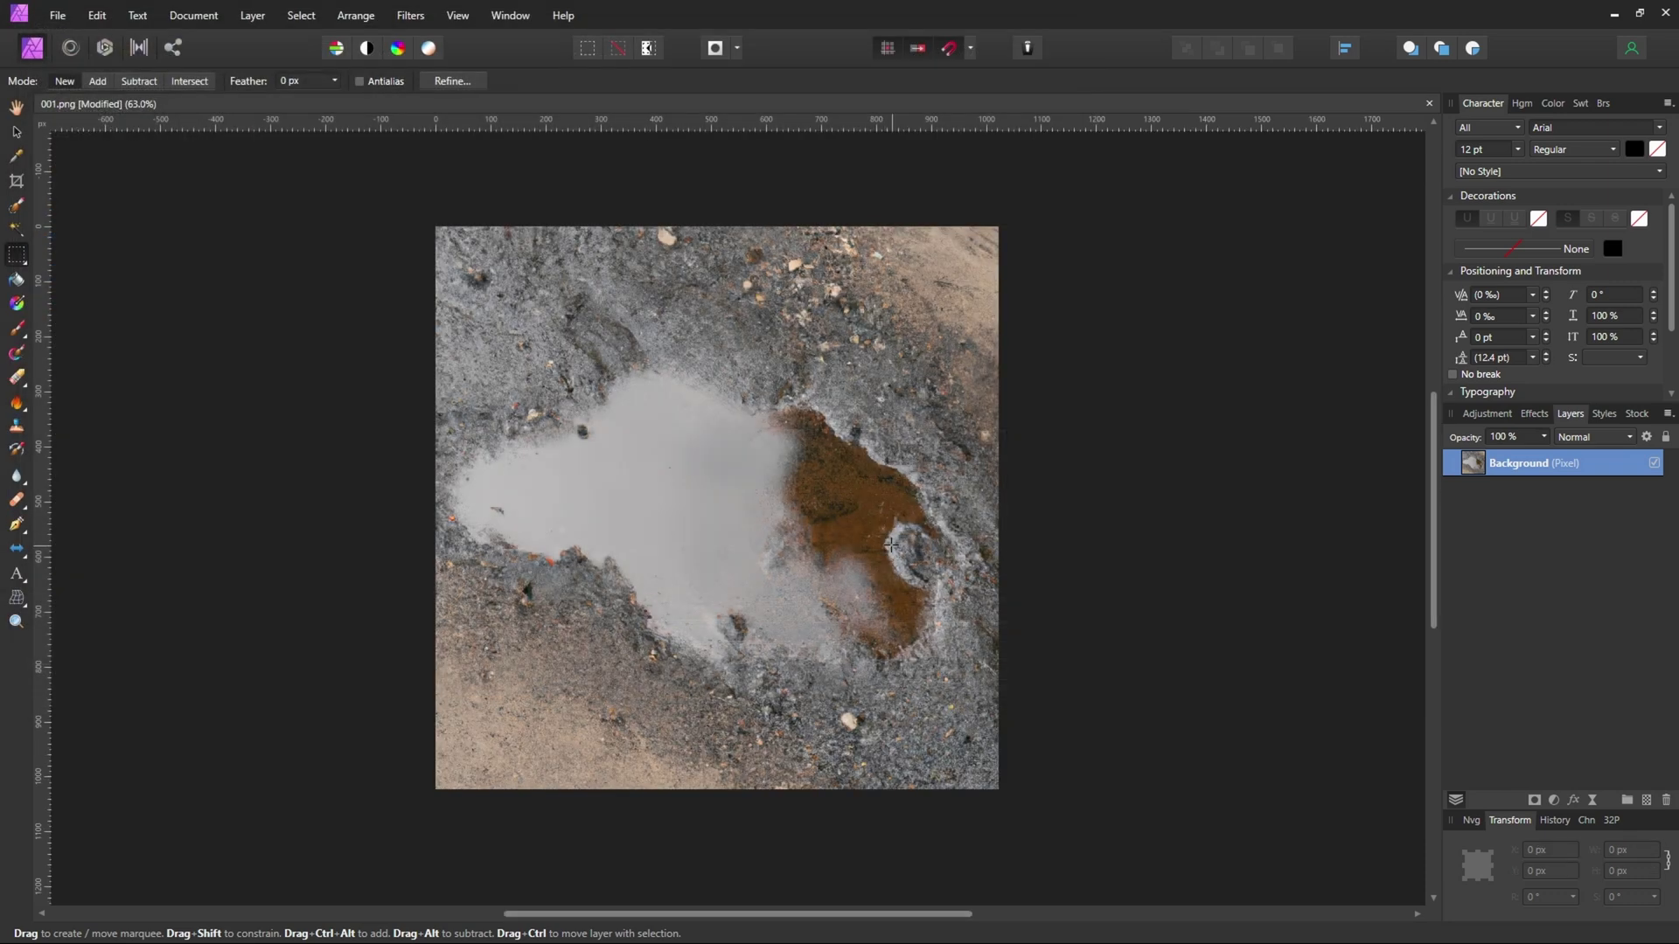
- Resize the puddle layer to 307.2 px wide and high, keeping it centred on the canvas
{"action": "key", "text": "v"}
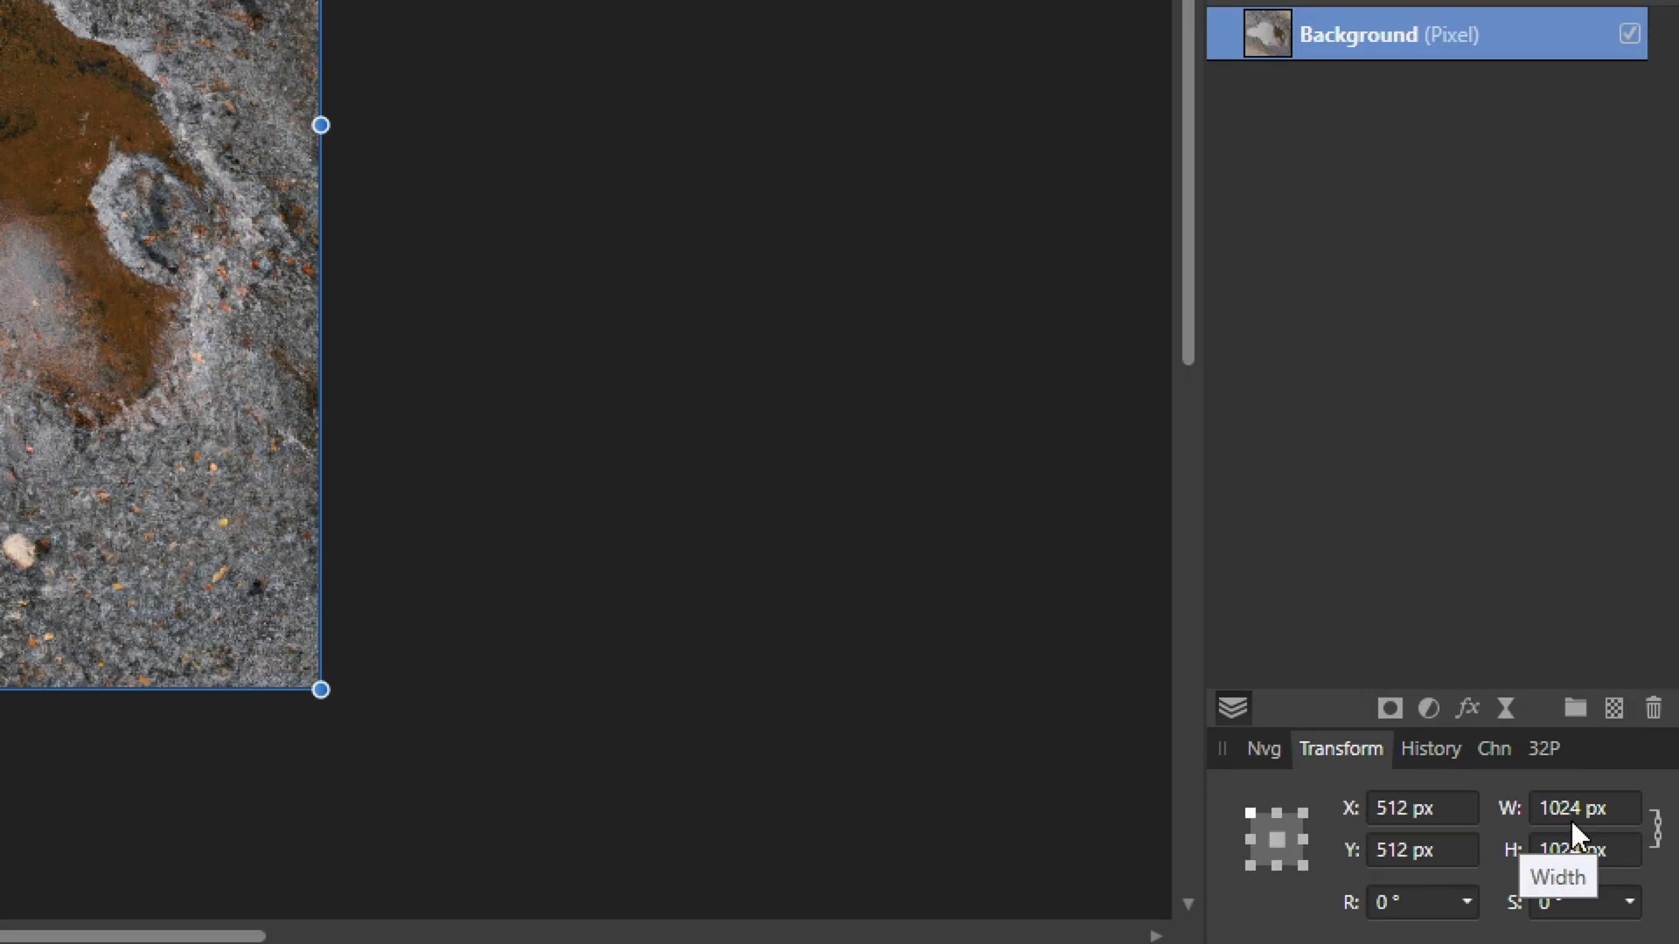
{"action": "left_click", "coordinate": [1627, 849]}
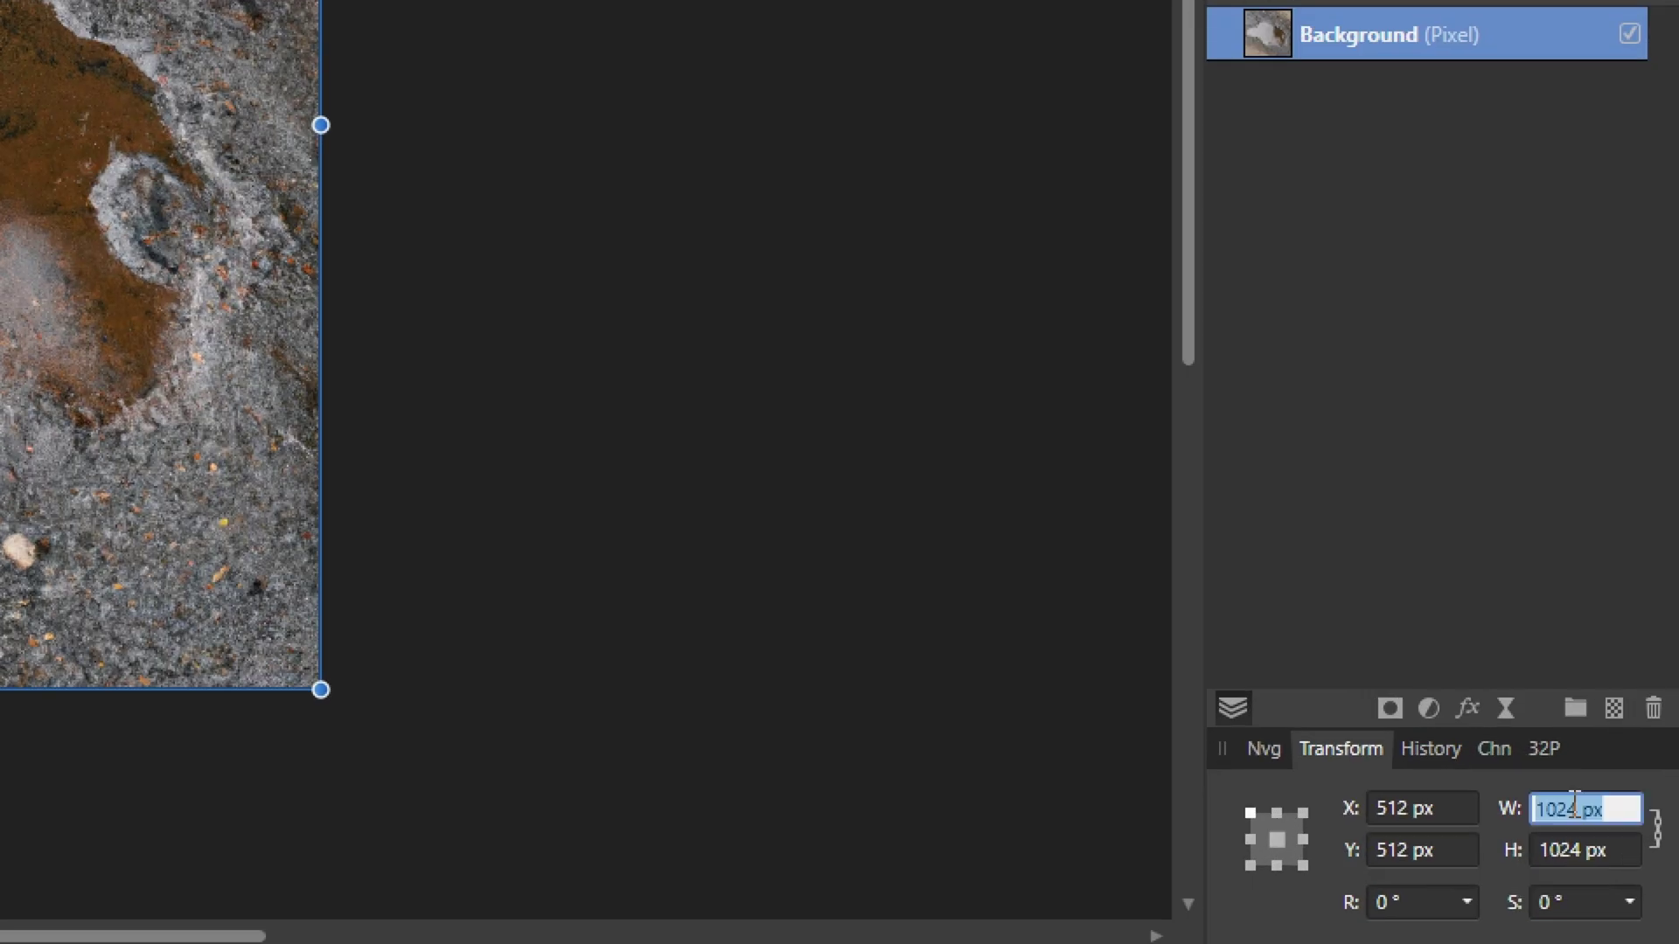
{"action": "type", "text": "307.2"}
{"action": "key", "text": "Return"}
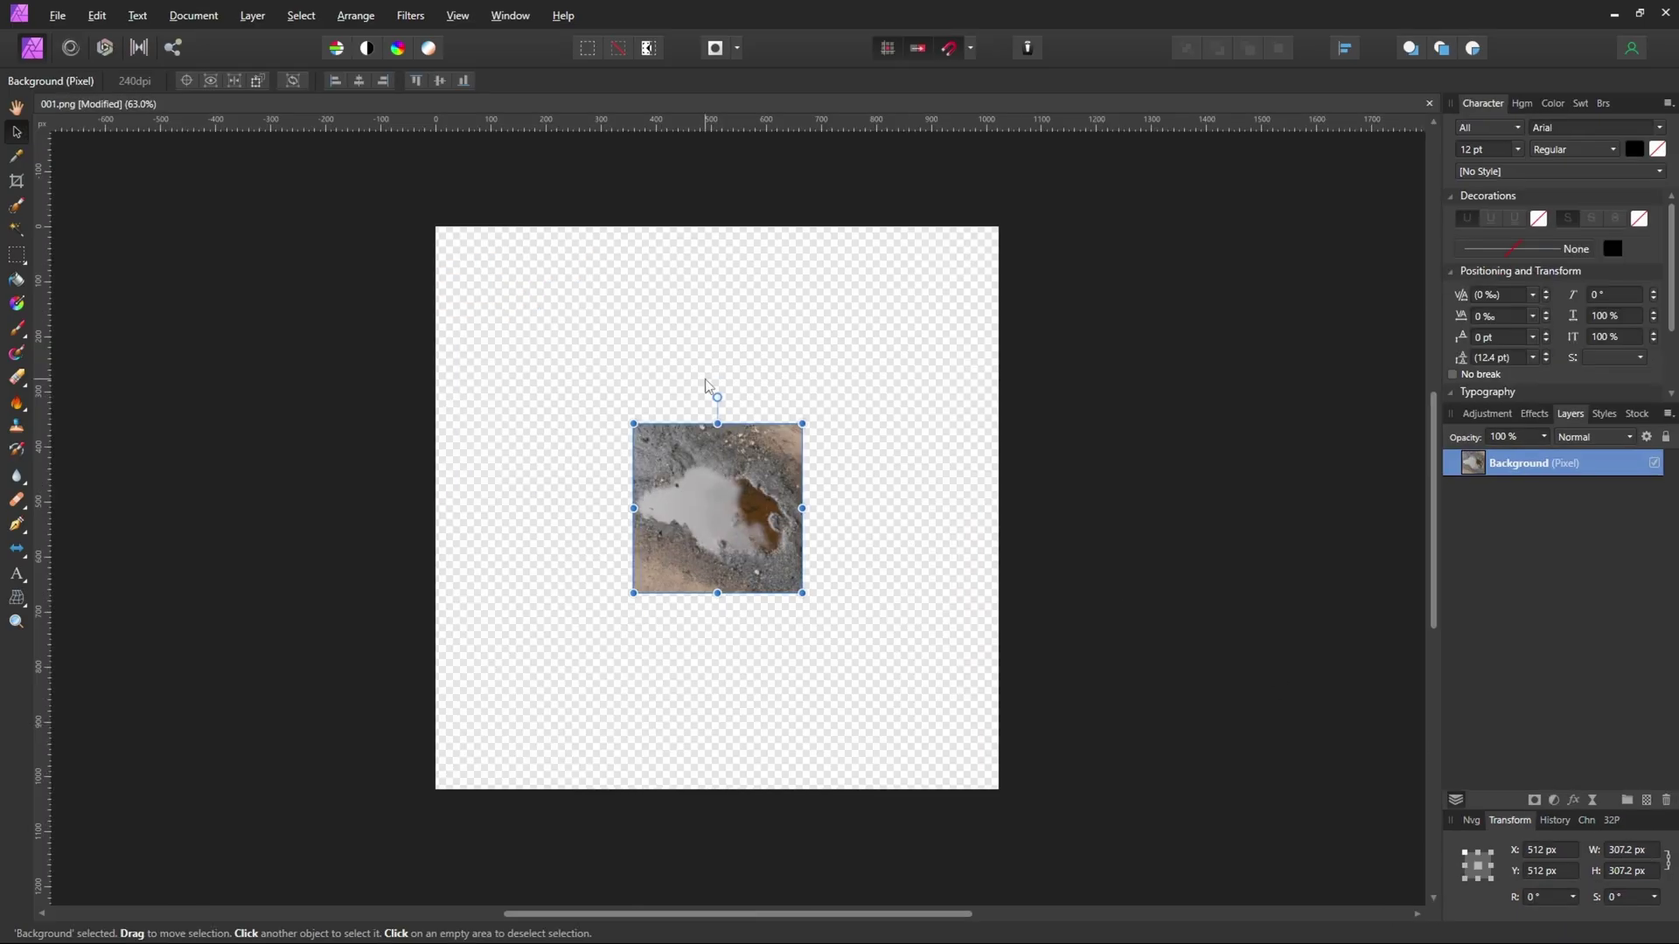
- Export the whole document with the shrunken puddle as a PNG named 001_resized.png
{"action": "key", "text": "ctrl+alt+shift+s"}
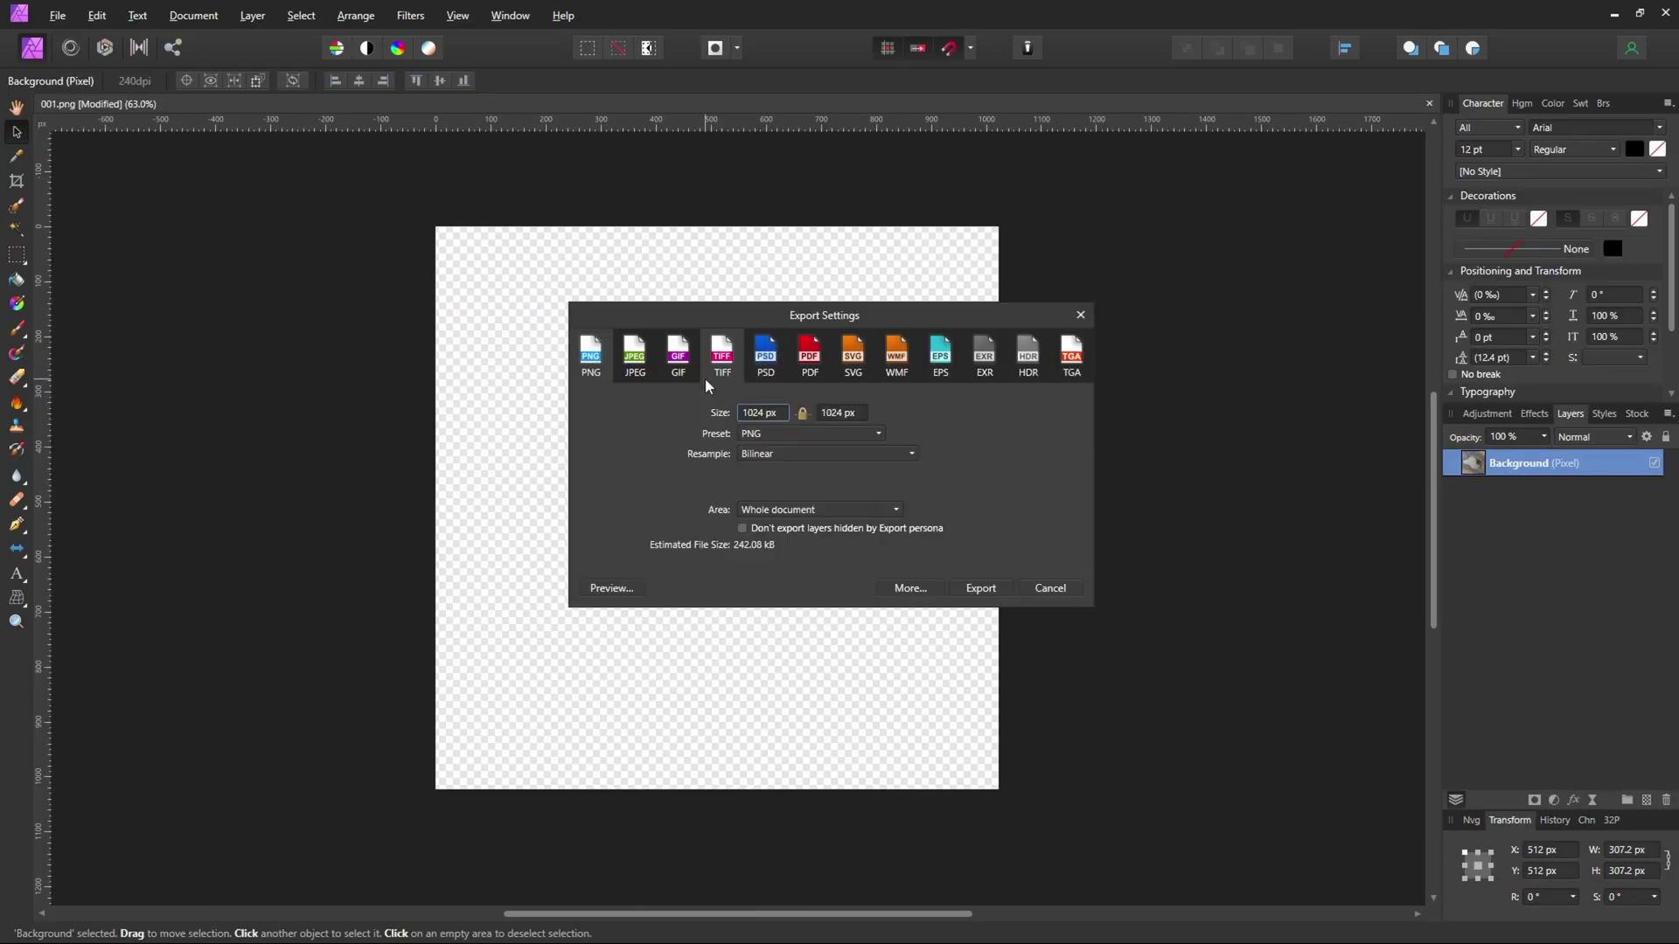
{"action": "left_click", "coordinate": [980, 588]}
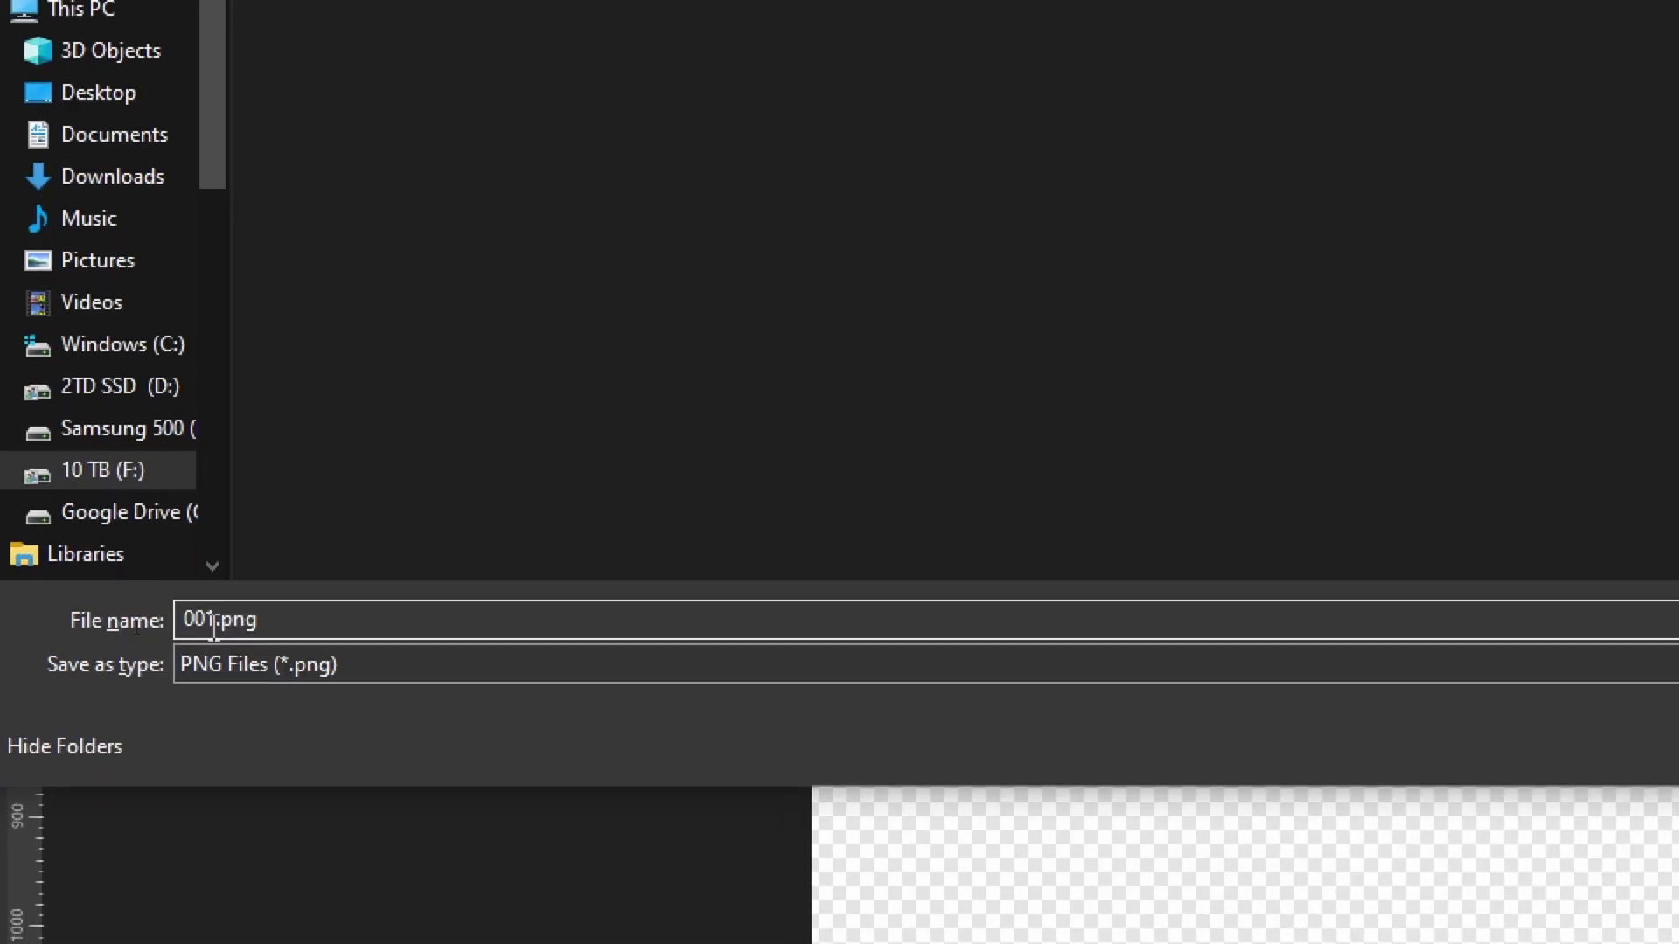
{"action": "type", "text": "_resized"}
{"action": "key", "text": "Return"}
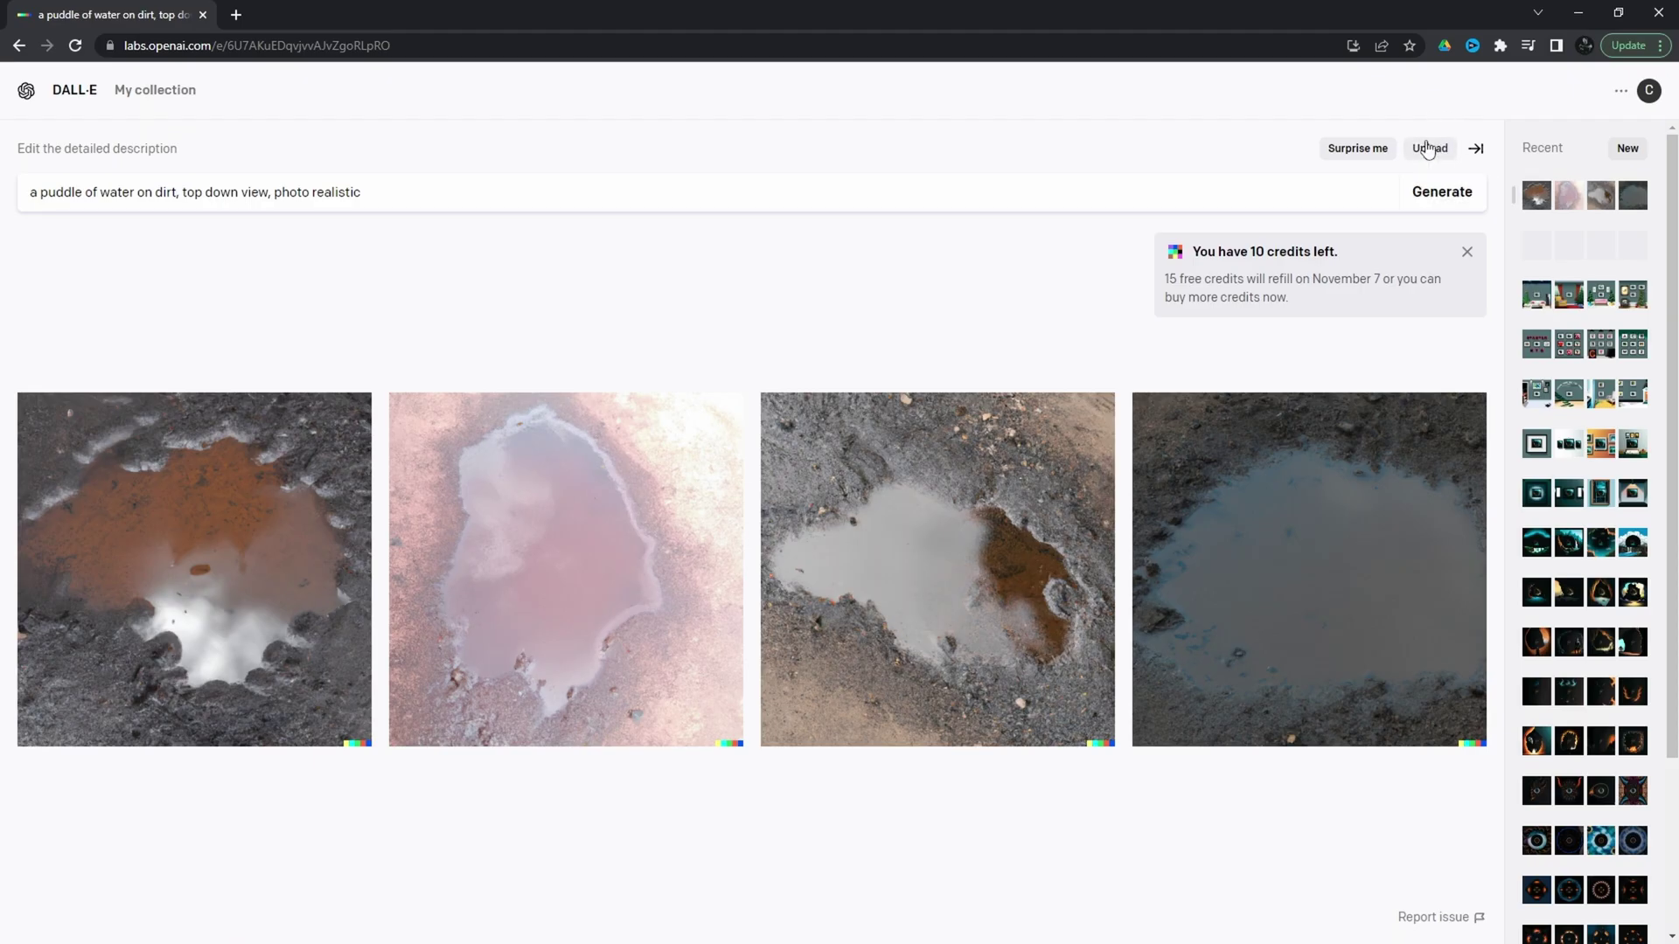
- Switch to DALL·E and upload 001_resized.png for editing without cropping it
{"action": "left_click", "coordinate": [1429, 149]}
{"action": "left_click", "coordinate": [317, 159]}
{"action": "double_click", "coordinate": [317, 159]}
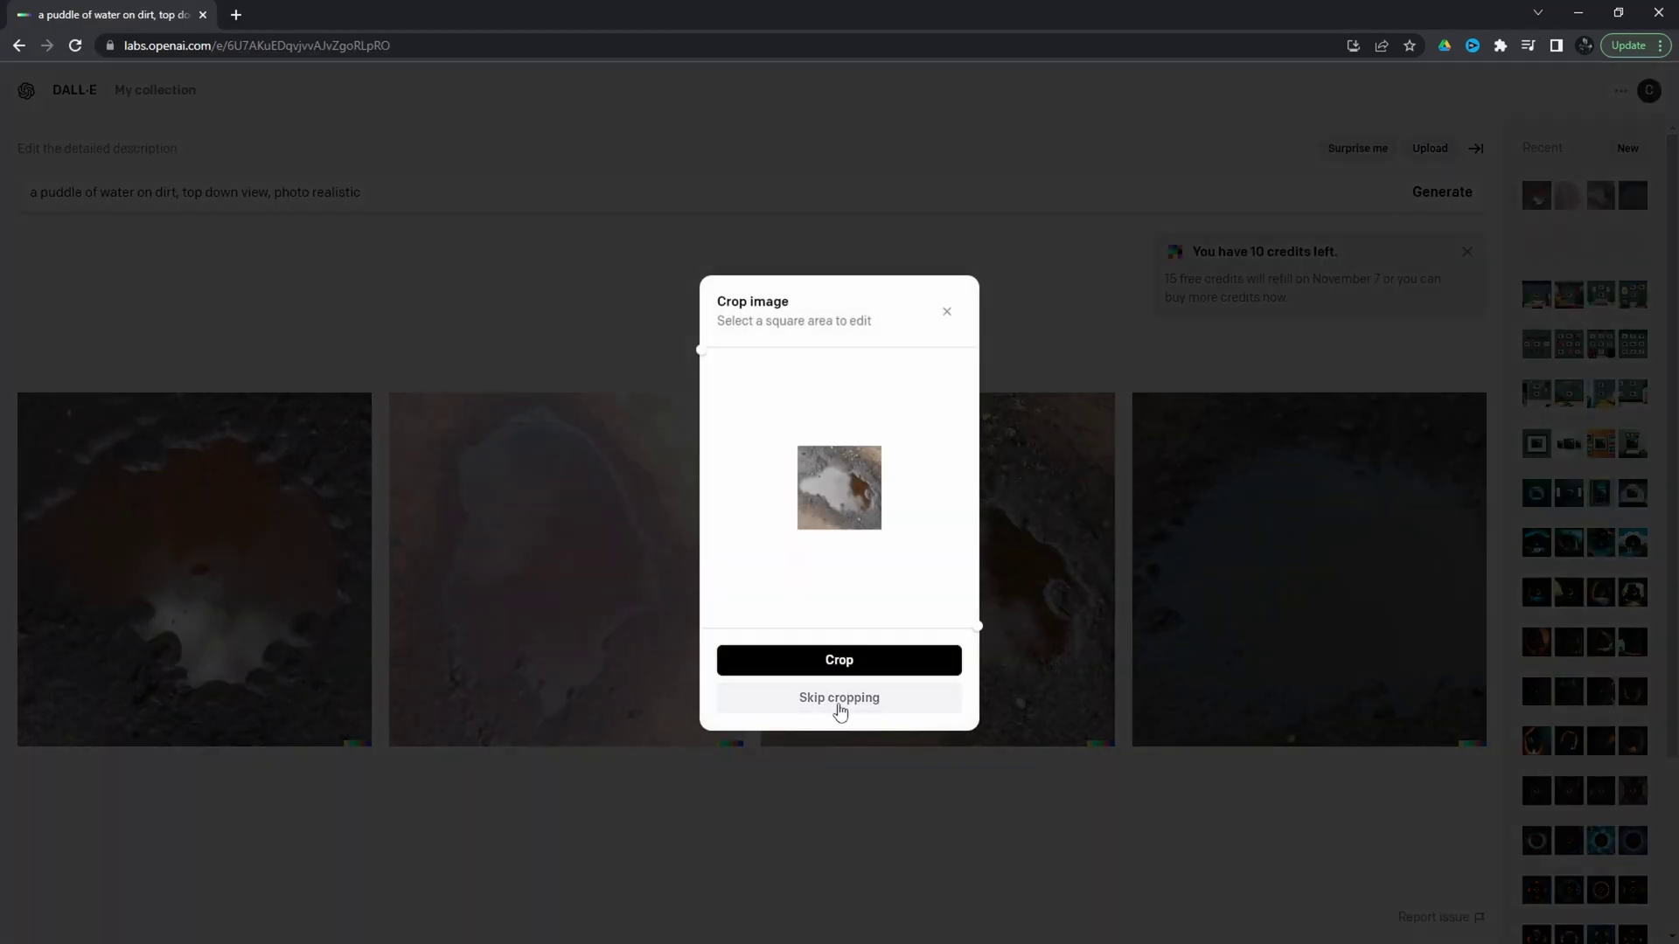
{"action": "left_click", "coordinate": [840, 699]}
- Generate the surroundings of the puddle with the prompt "a dirt road, top down view, photo realistic"
{"action": "left_click", "coordinate": [112, 191]}
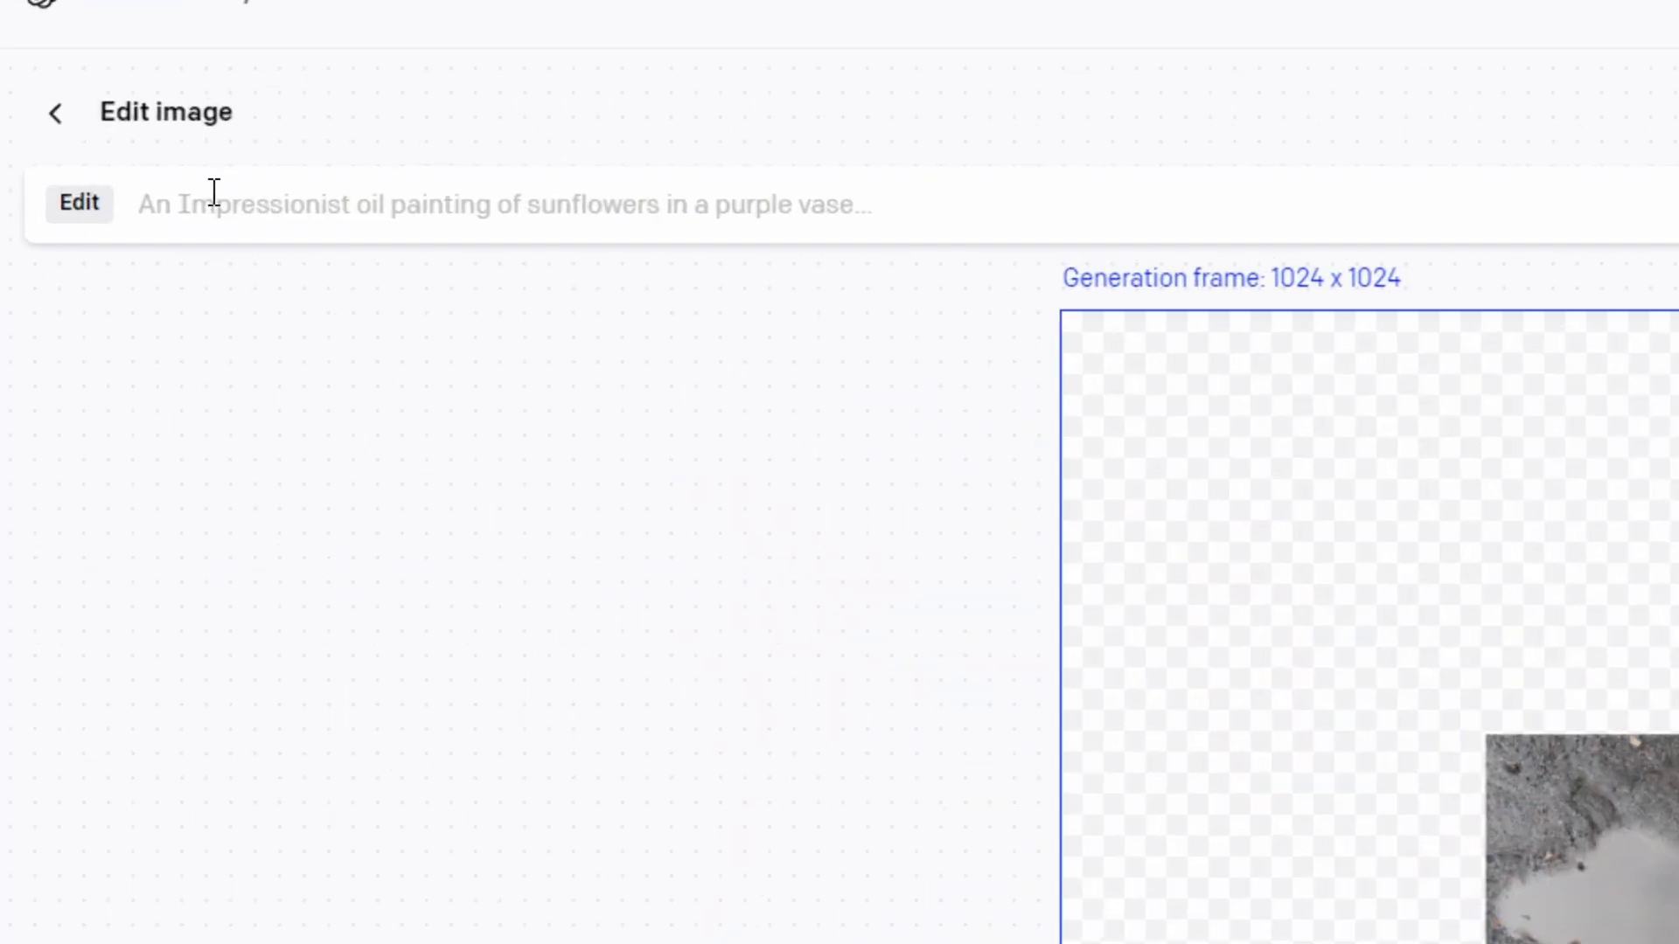
{"action": "type", "text": "a dirt road, top down view, photo realistic"}
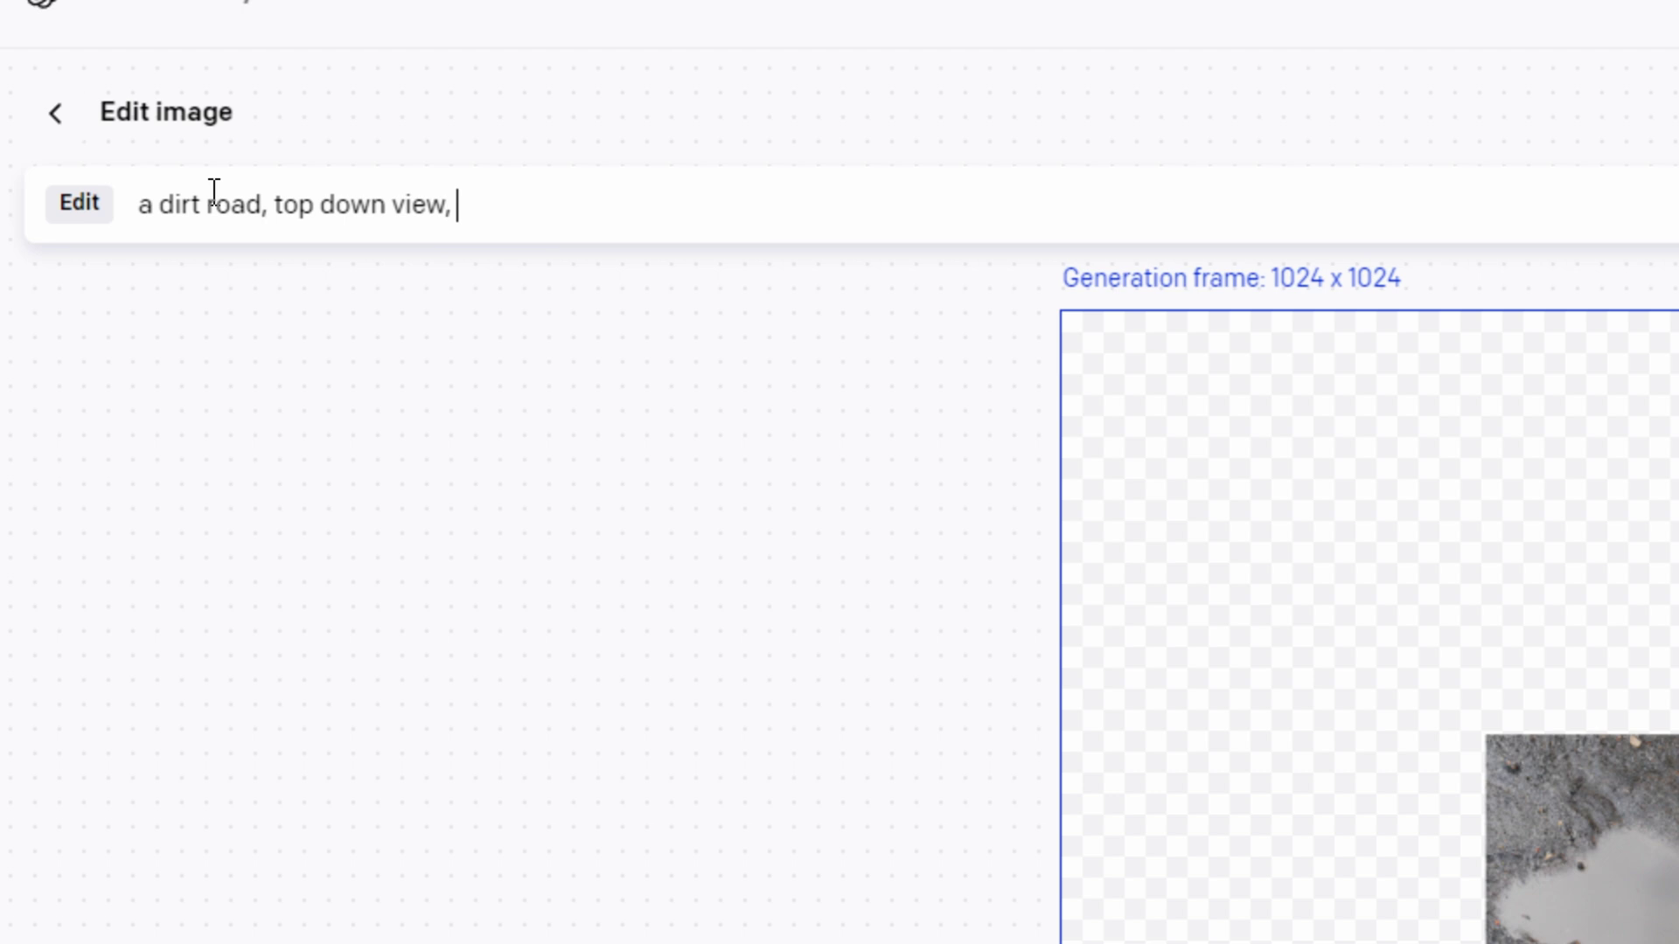
{"action": "left_click", "coordinate": [1613, 210]}
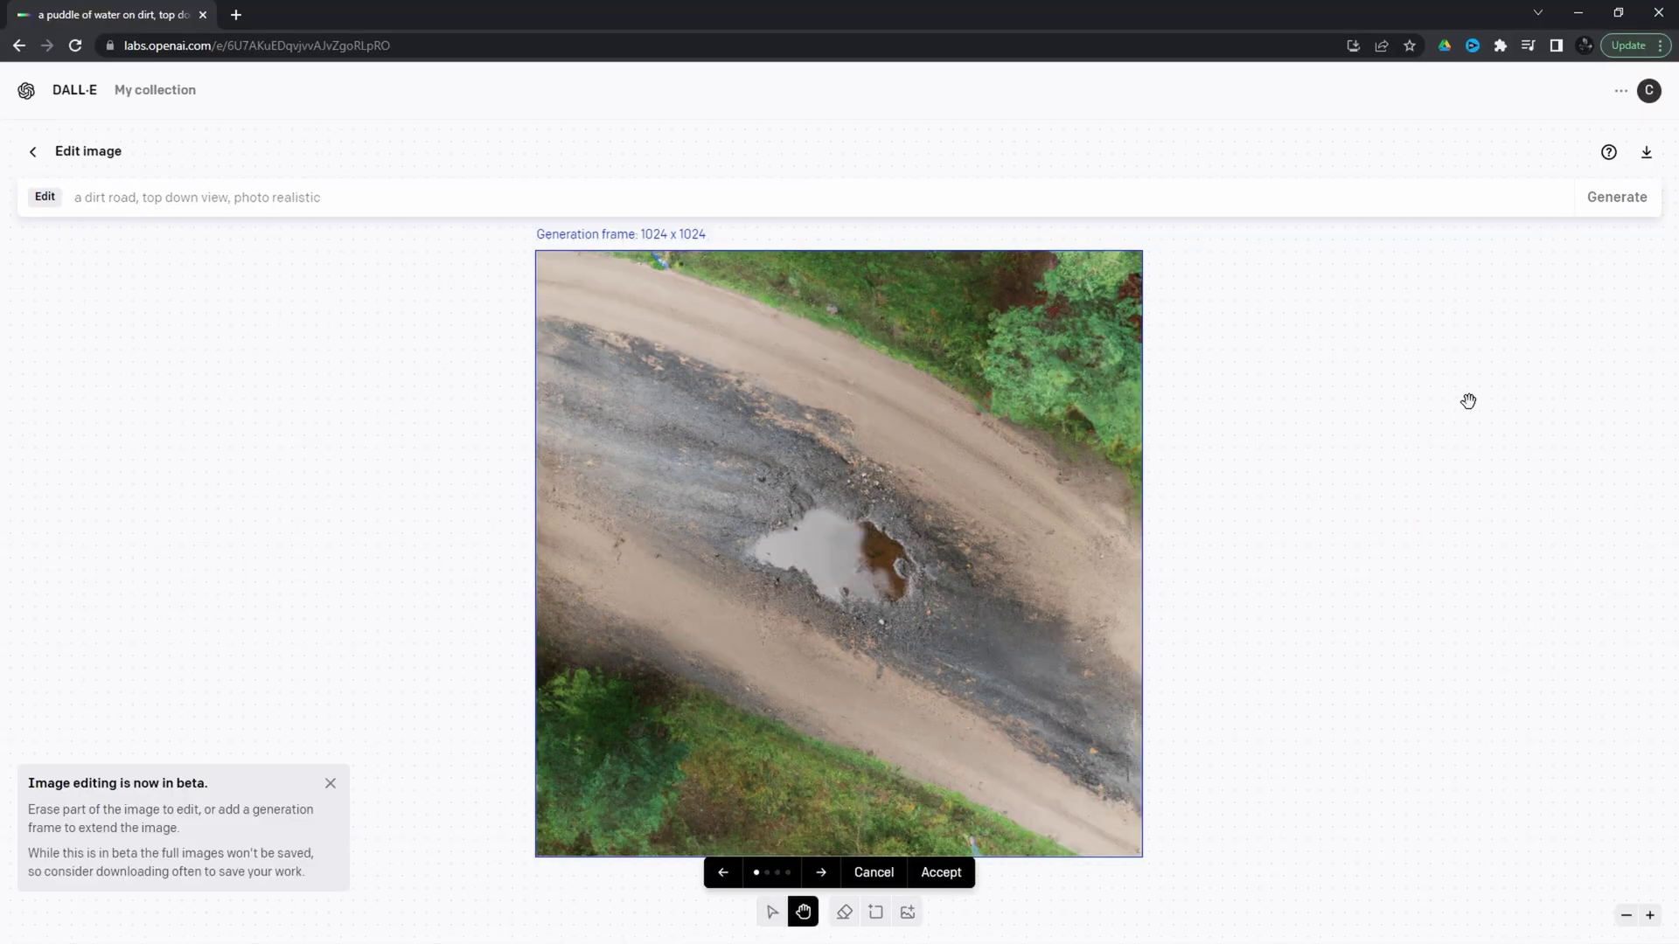
- Browse the variations, accept the curved dirt road with green verges, and save the downloaded image as 002.png
{"action": "left_click", "coordinate": [832, 871]}
{"action": "left_click", "coordinate": [751, 871]}
{"action": "left_click", "coordinate": [941, 870]}
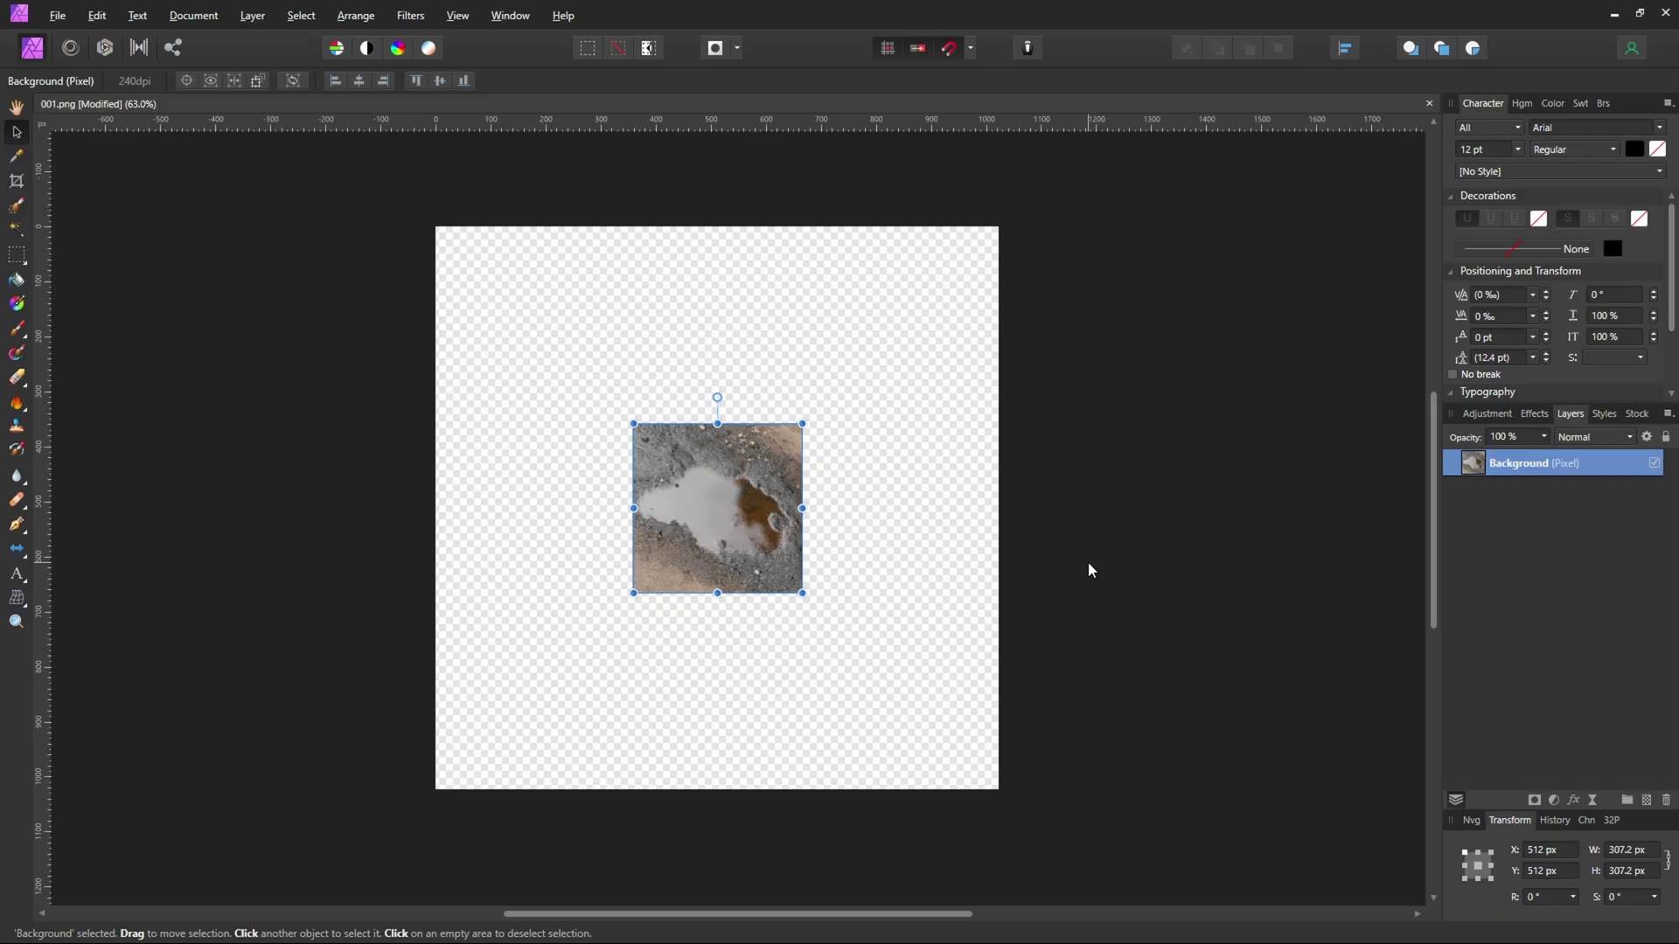
{"action": "key", "text": "ctrl+w"}
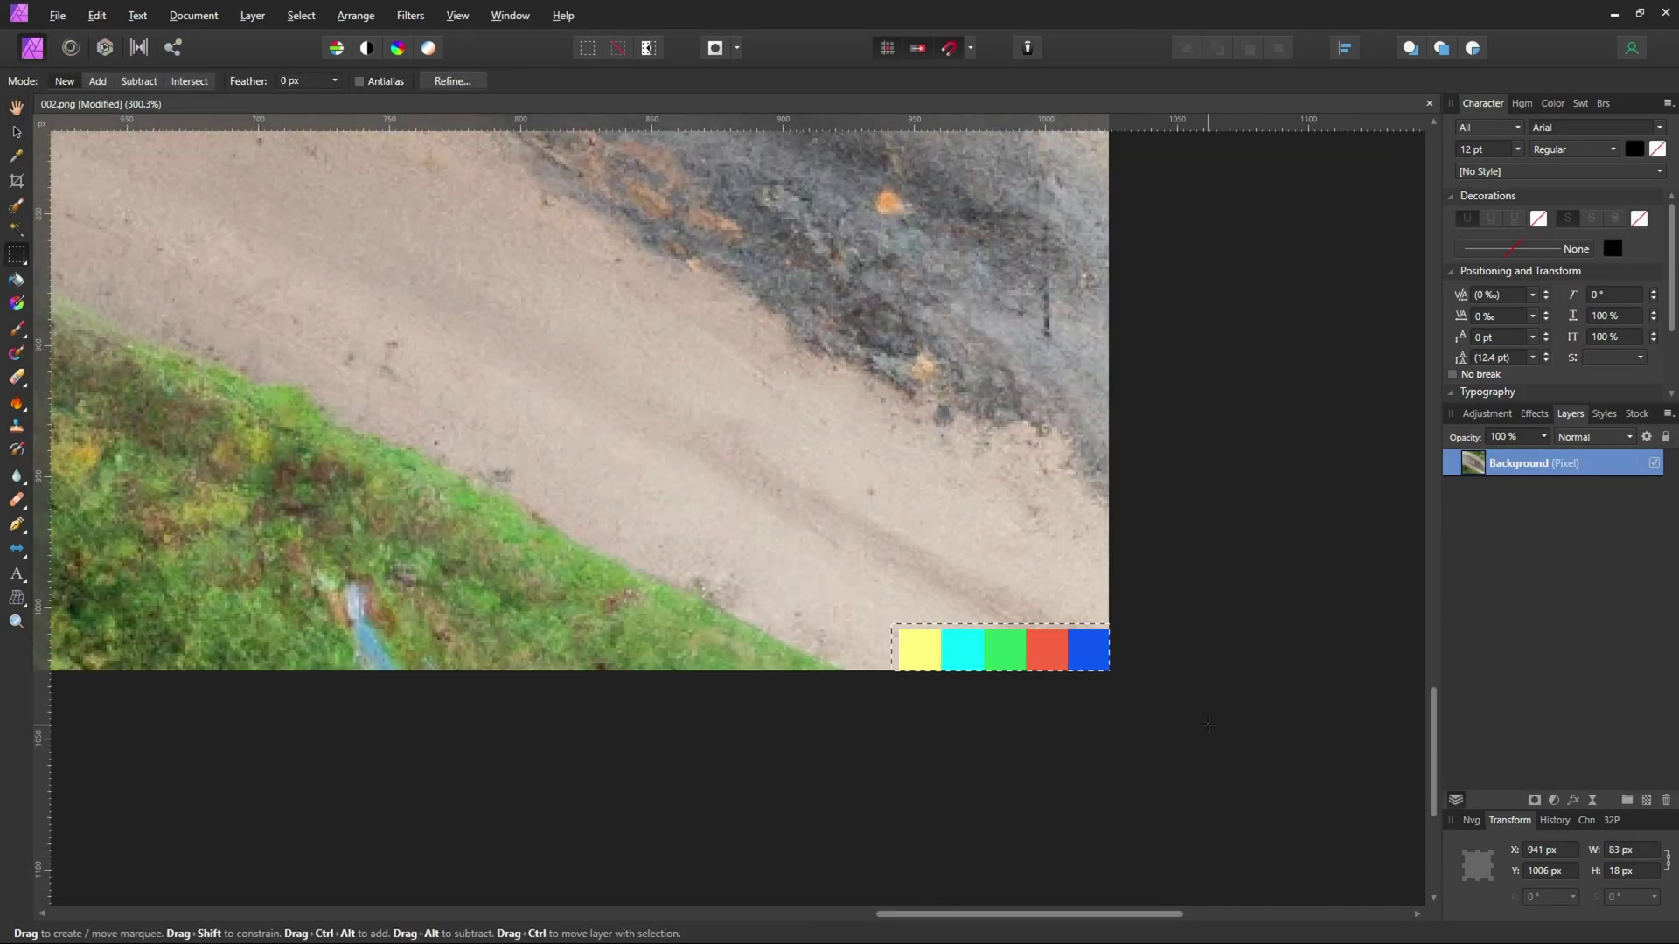
- In Affinity Photo, inpaint the coloured watermark in 002.png's lower-right corner and export a resized copy of the image
{"action": "left_click_drag", "start_coordinate": [891, 623], "coordinate": [1208, 725]}
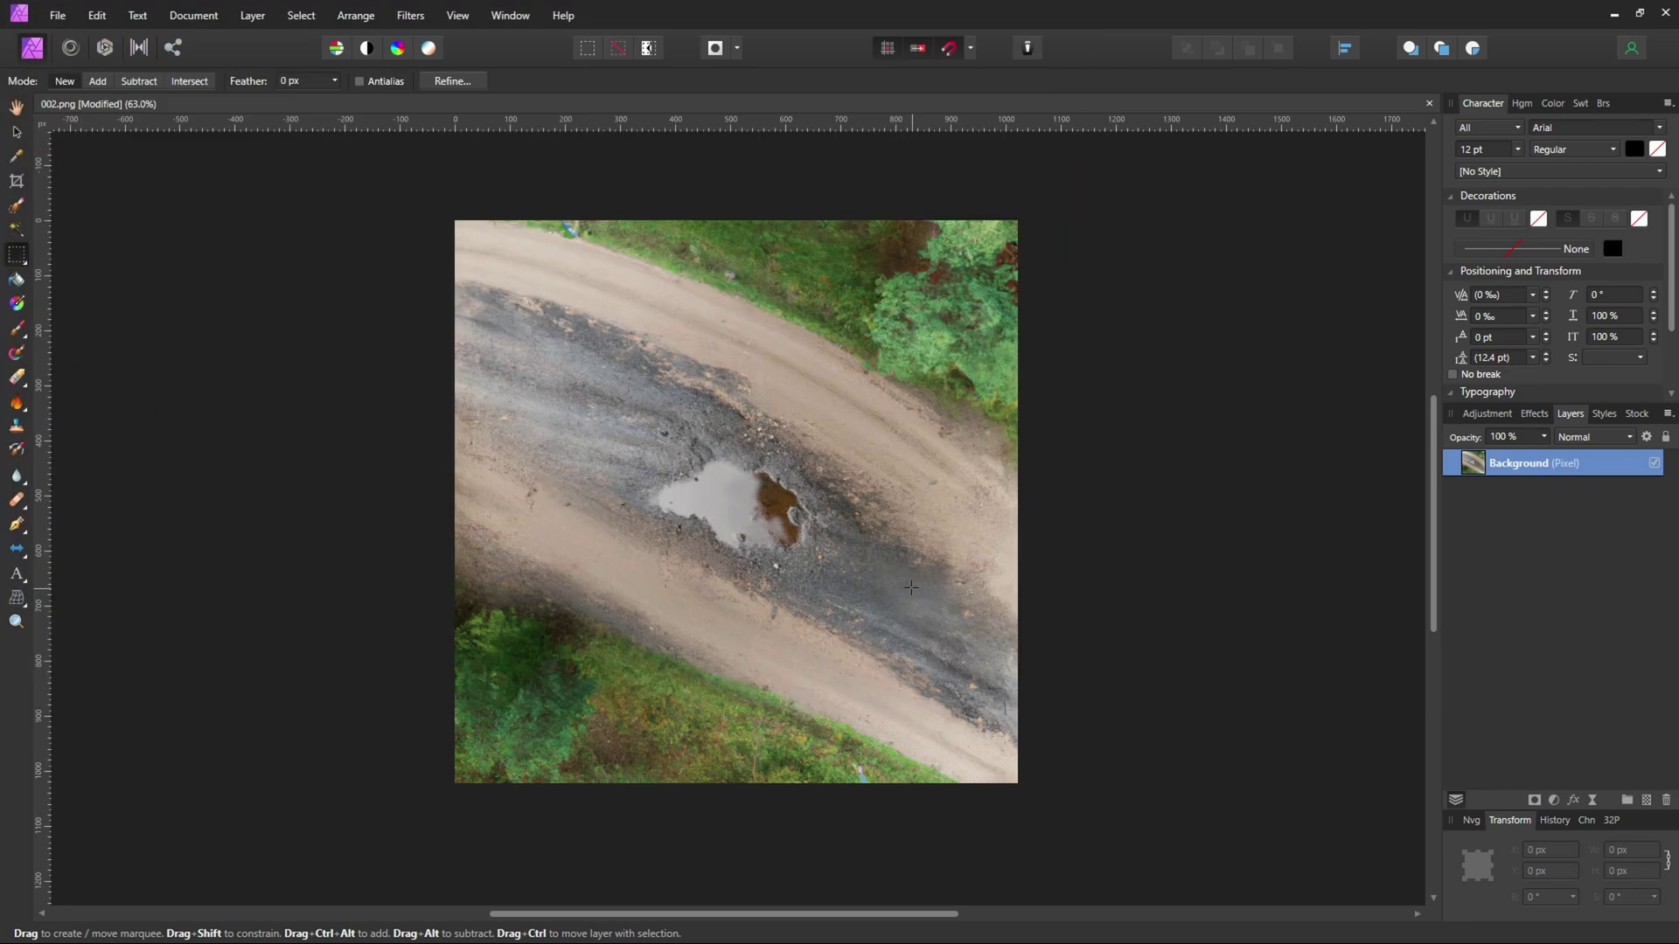
{"action": "key", "text": "v"}
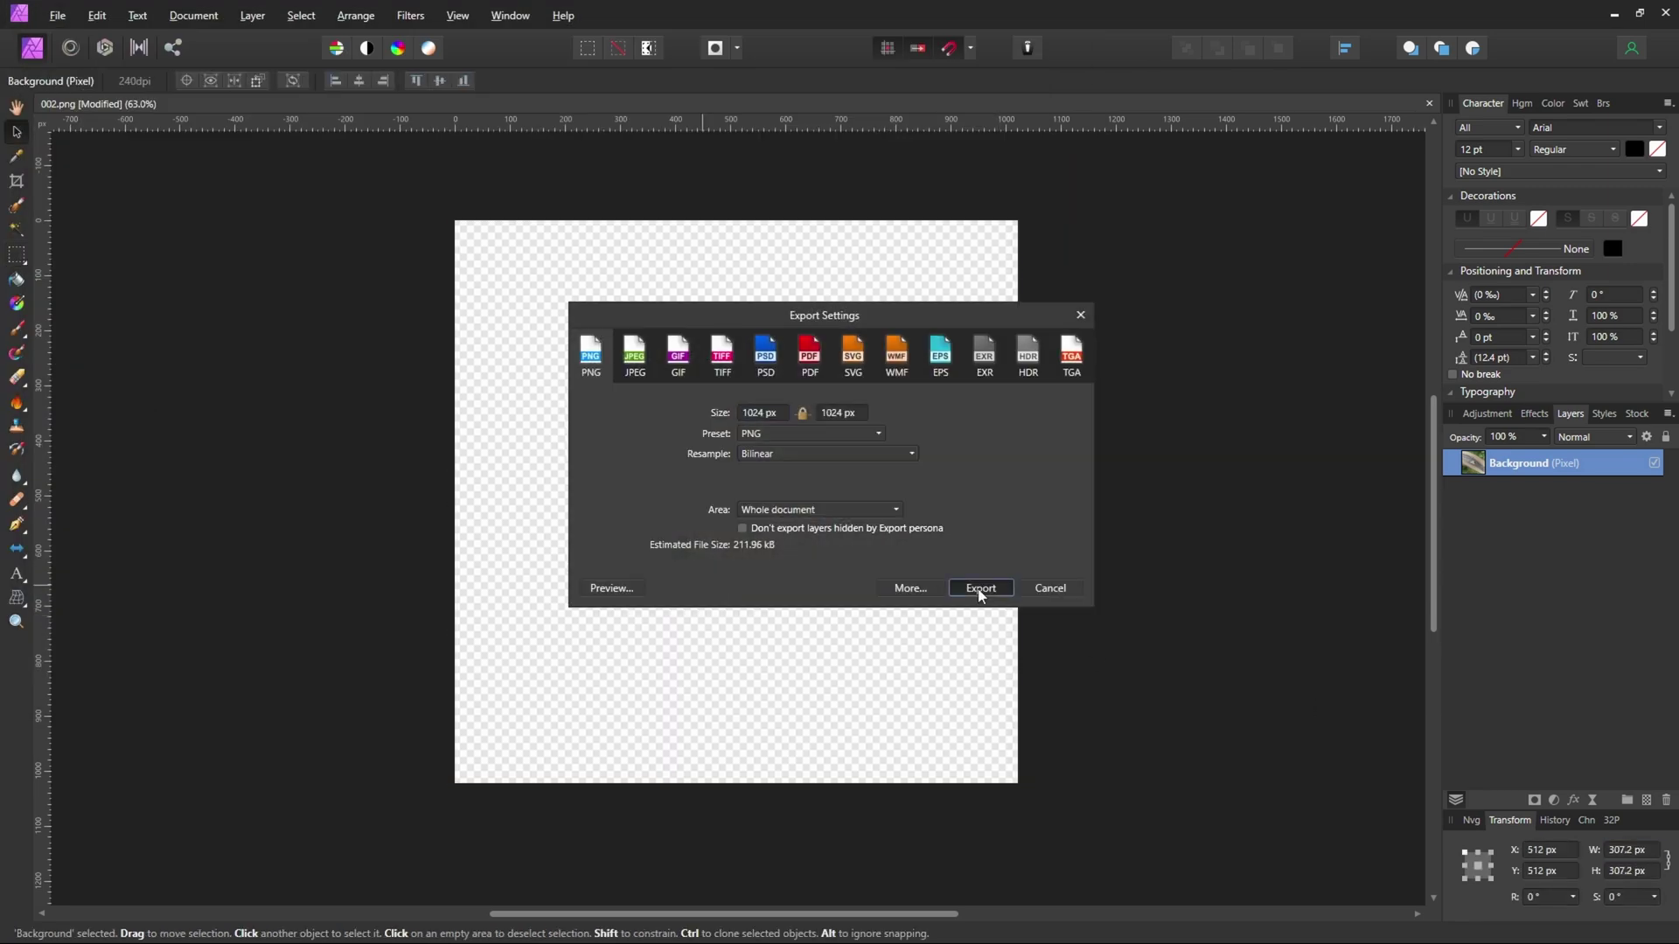
{"action": "left_click", "coordinate": [972, 590]}
{"action": "key", "text": "Return"}
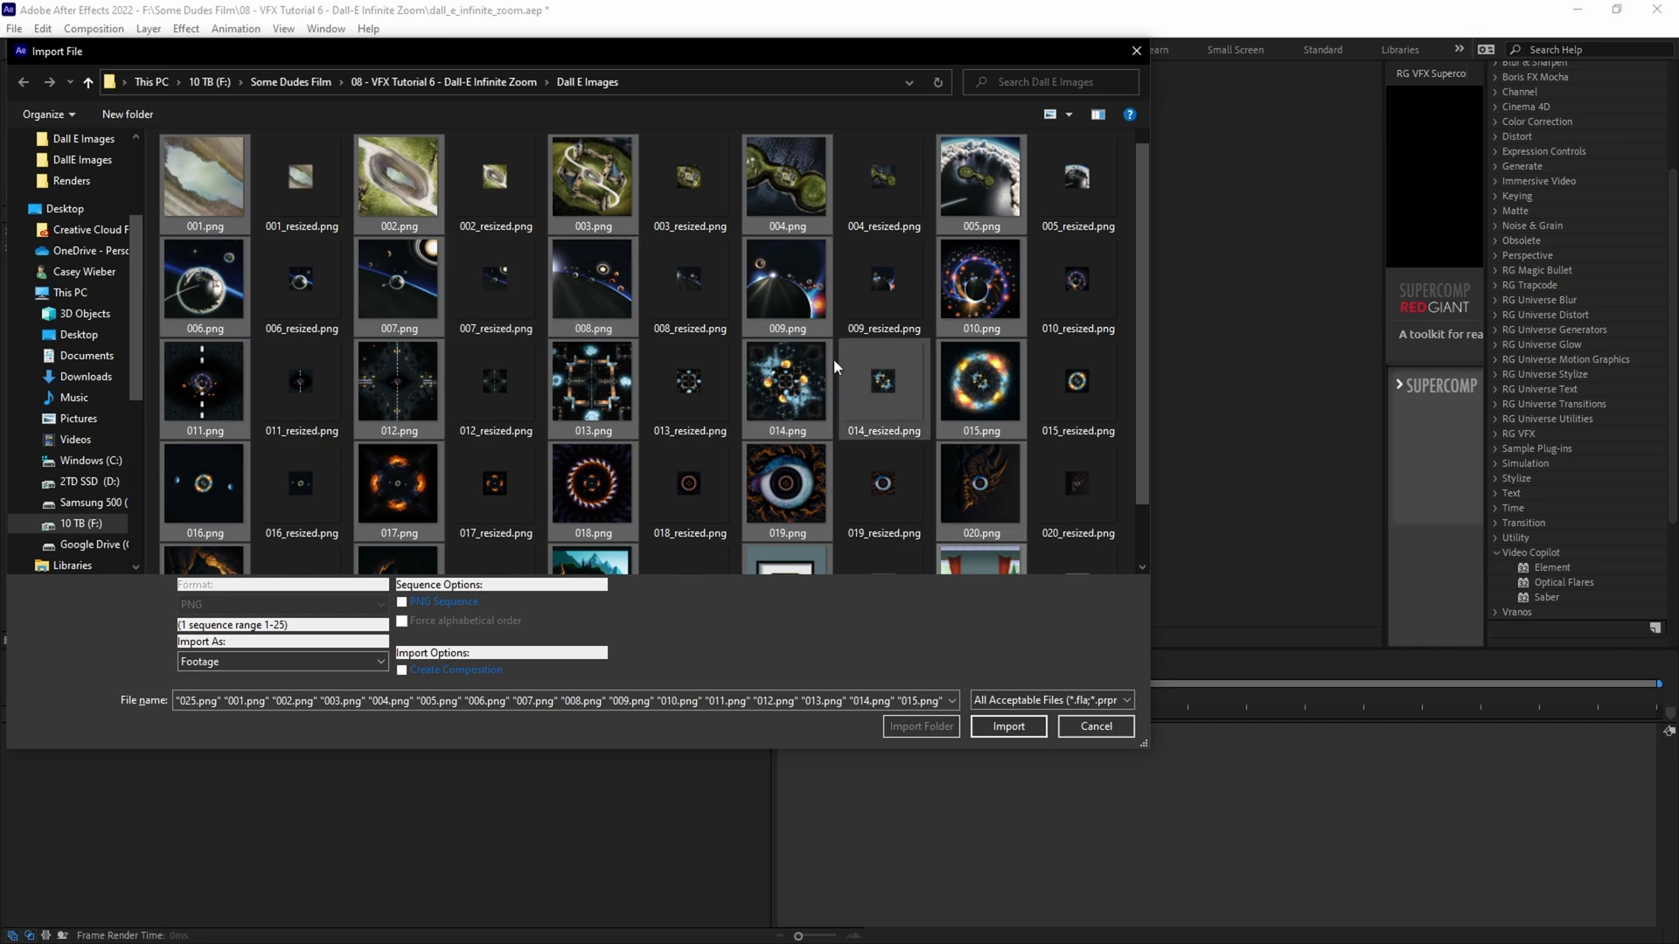
- Switch to After Effects, import the full-size images 001.png to 025.png, and create a composition from 001.png
{"action": "left_click", "coordinate": [1010, 726]}
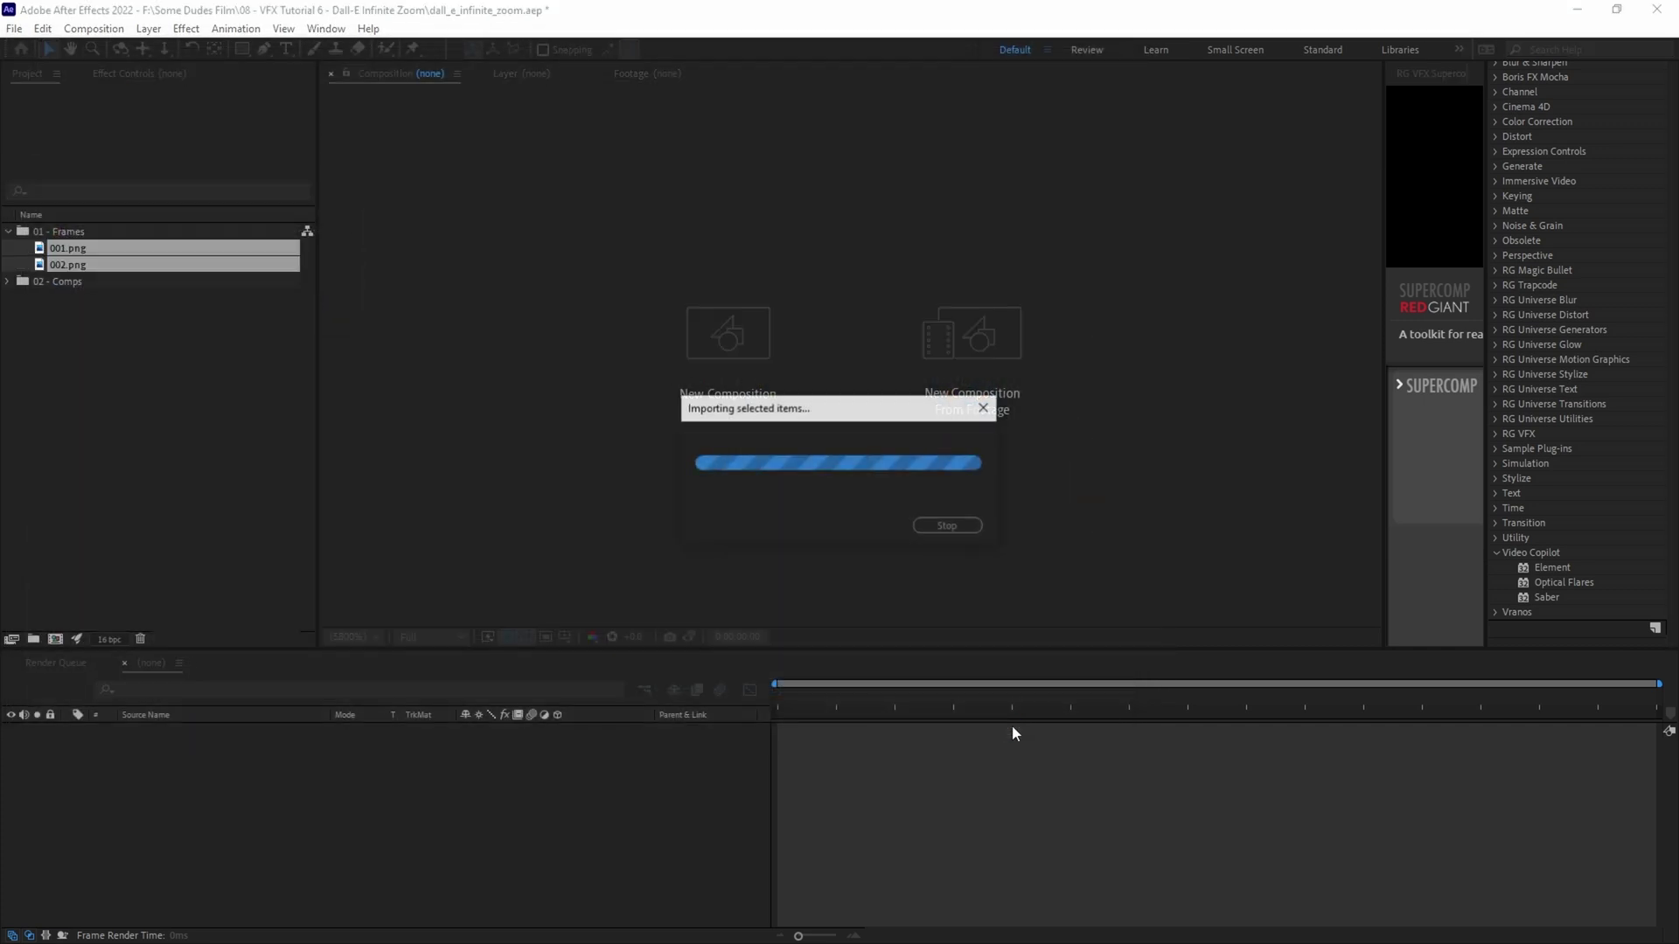
{"action": "left_click_drag", "start_coordinate": [61, 572], "coordinate": [58, 639]}
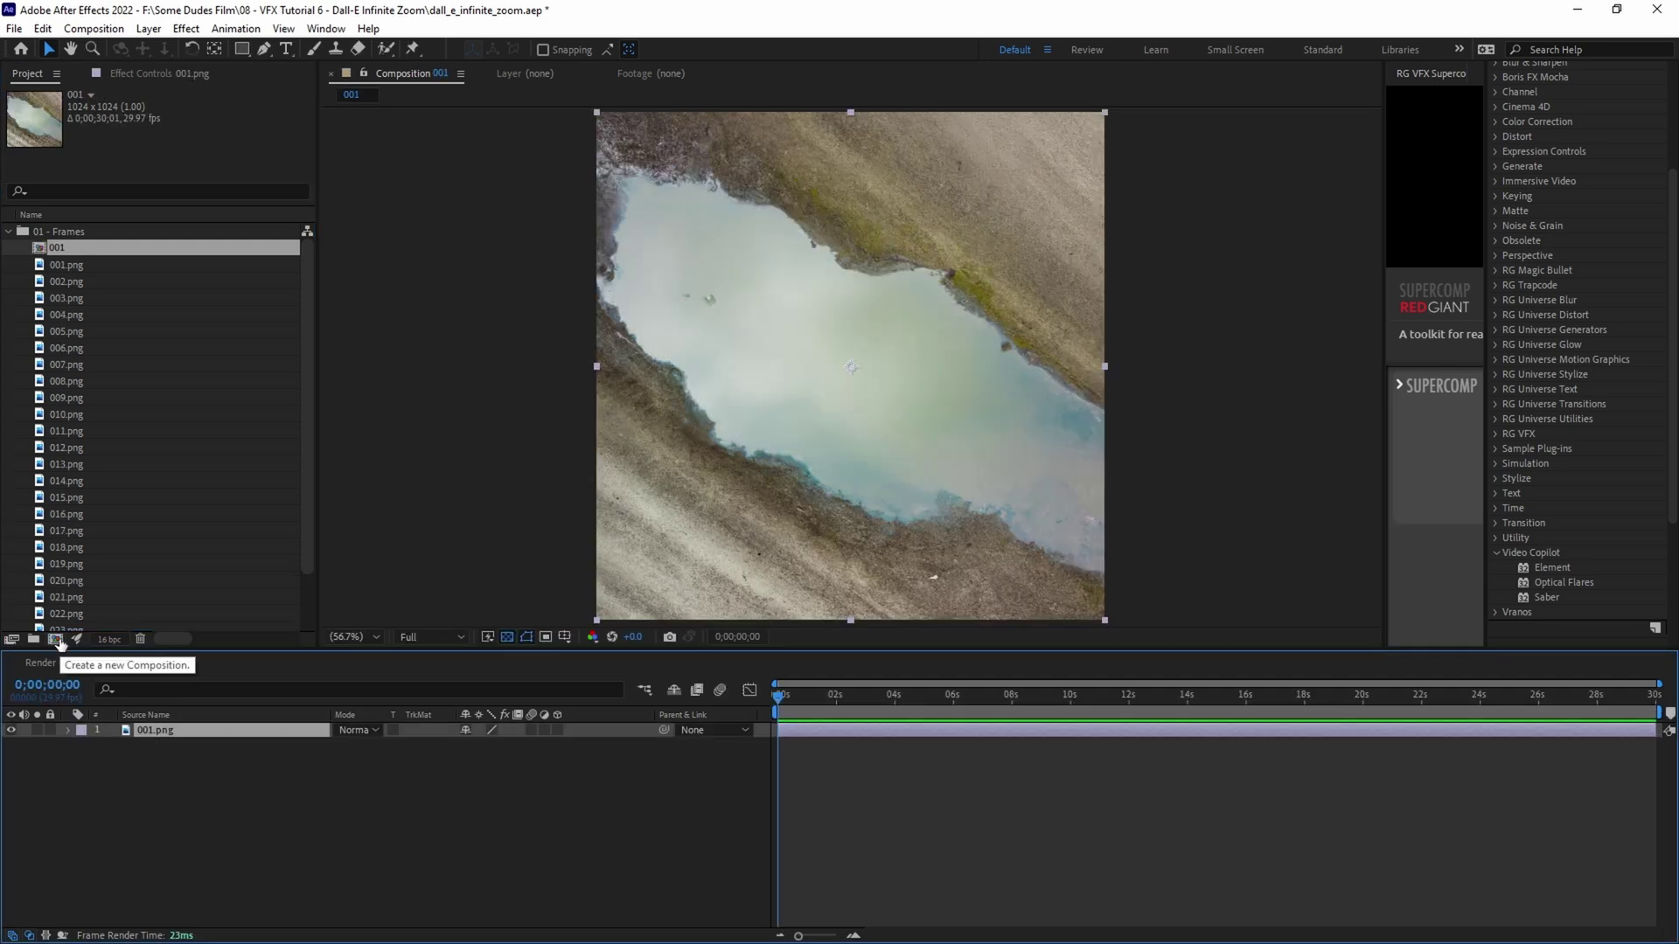
- Rename the new composition as Frames 1-10 and set its duration to 0;00;10;01
{"action": "left_click", "coordinate": [93, 28]}
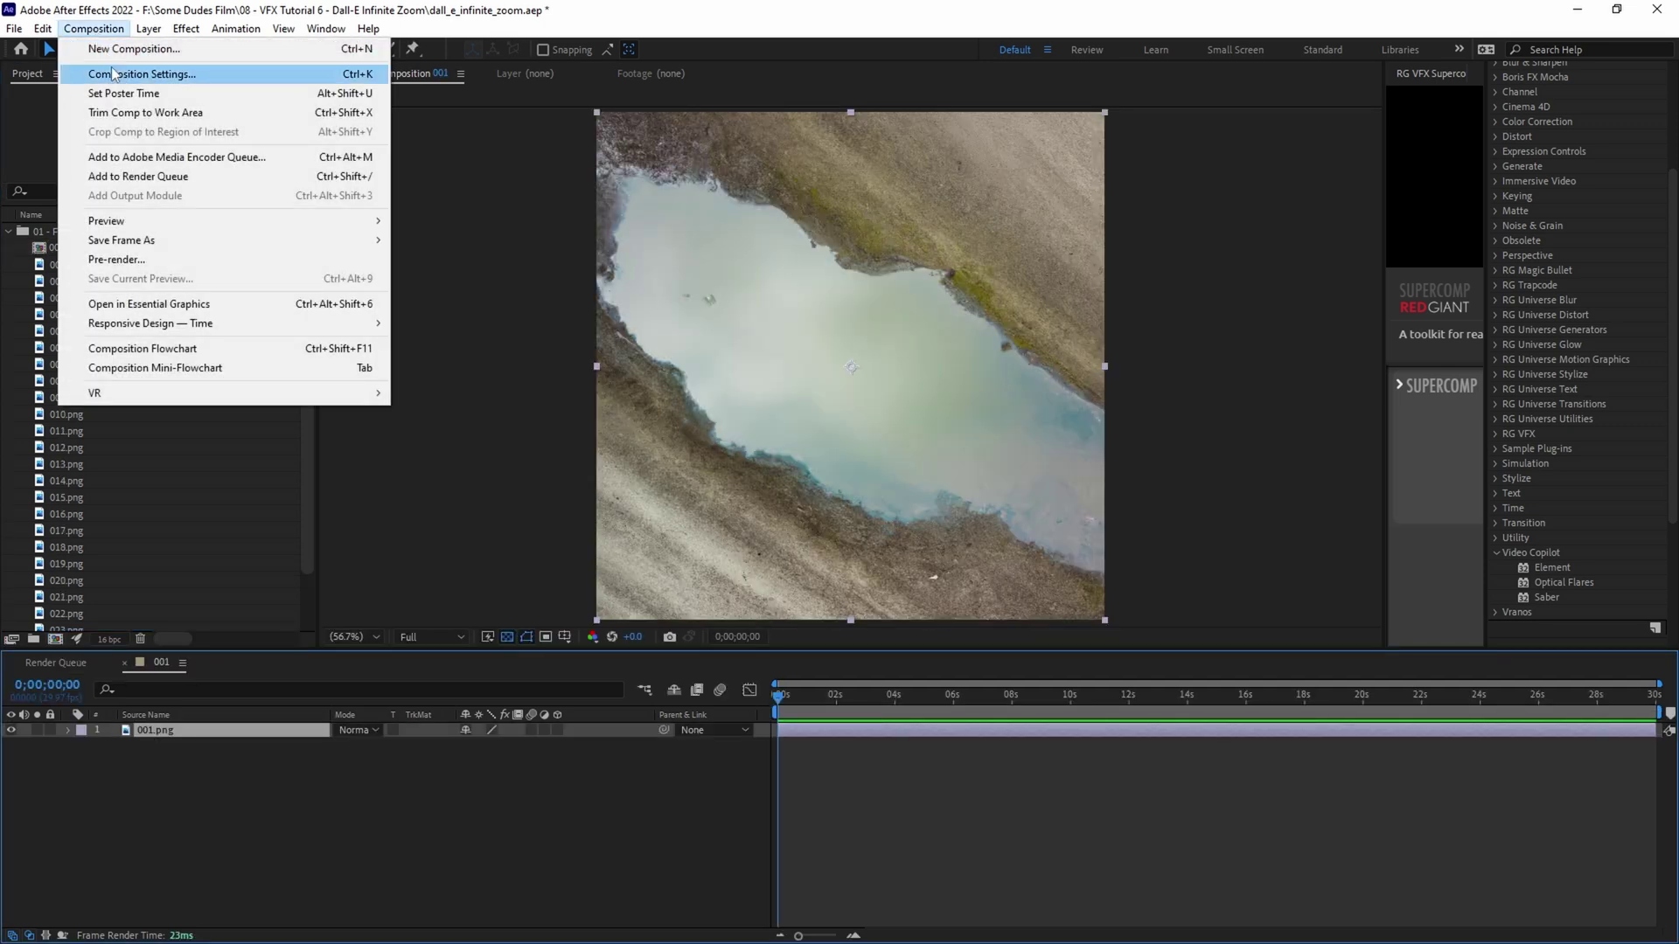
{"action": "left_click", "coordinate": [112, 74]}
{"action": "type", "text": "Frames 1"}
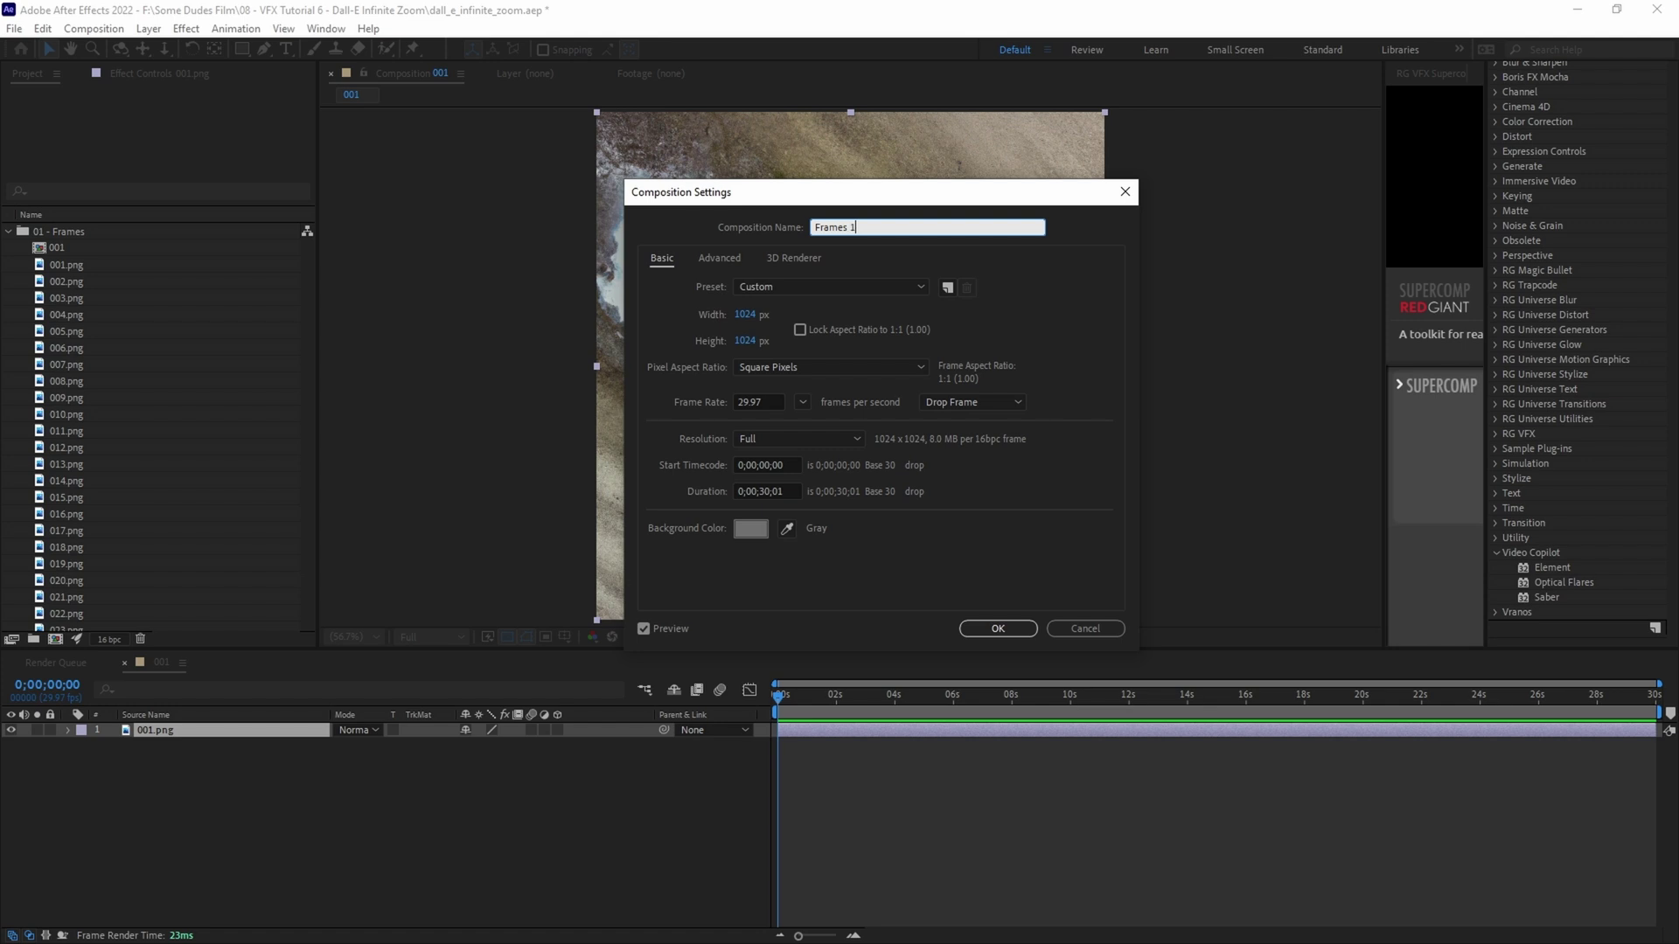
{"action": "left_click", "coordinate": [770, 492]}
{"action": "key", "text": "BackSpace"}
{"action": "key", "text": "BackSpace"}
{"action": "type", "text": "10"}
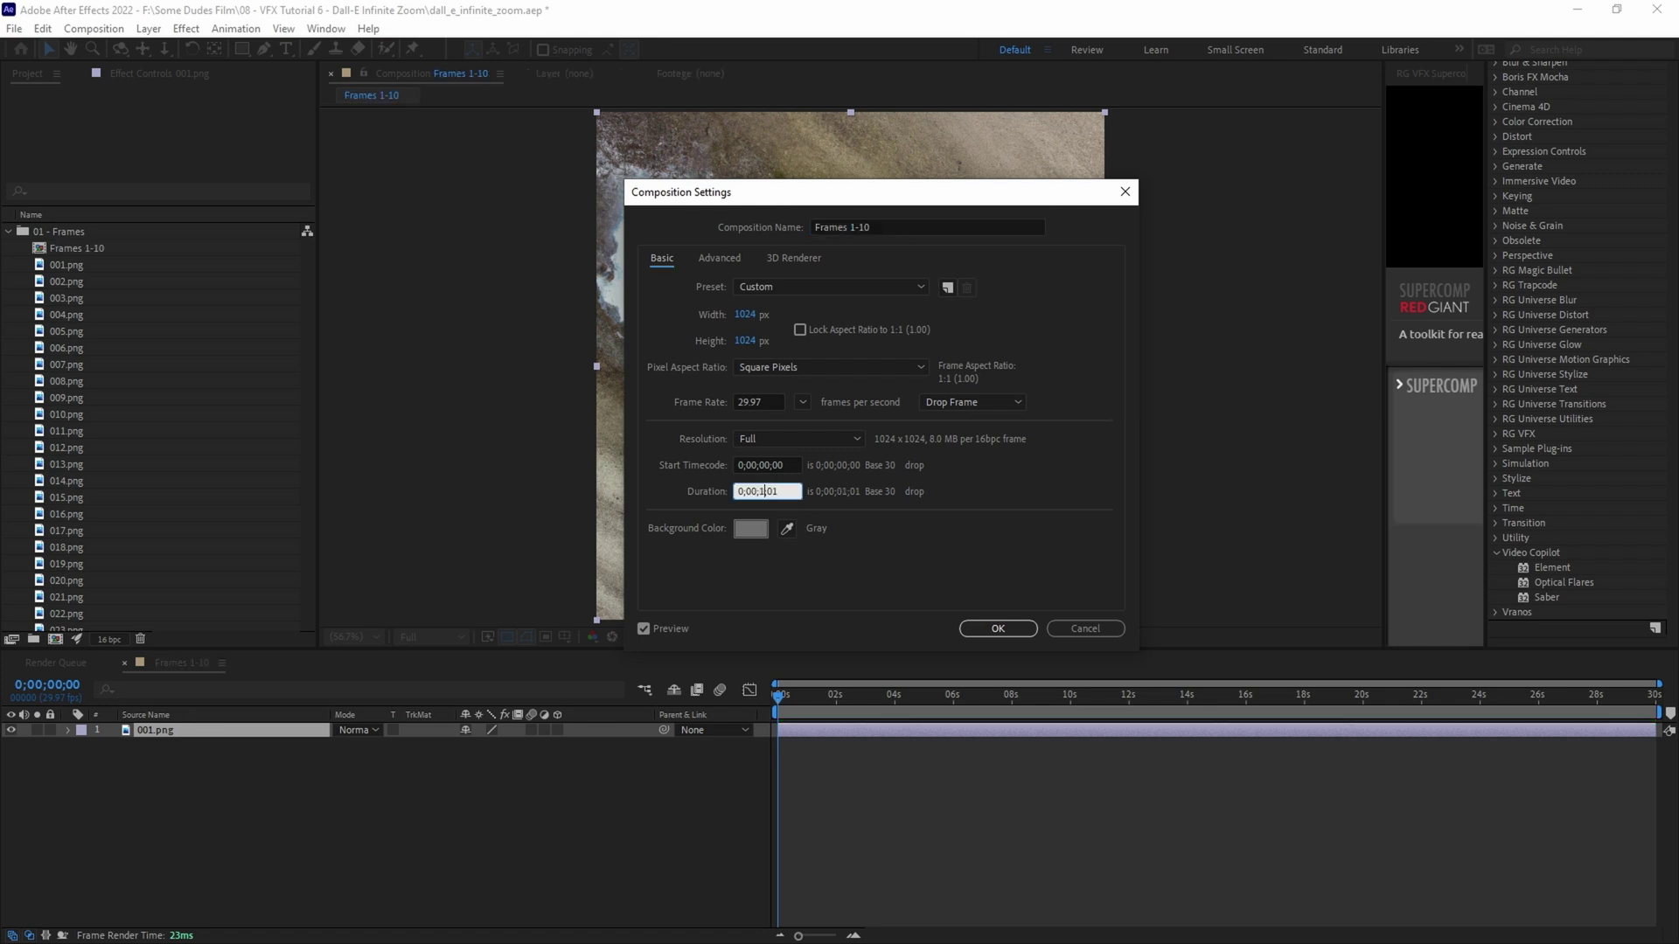
{"action": "left_click", "coordinate": [998, 628]}
- Add 002.png through 010.png to the Frames 1-10 composition below the 001.png layer
{"action": "left_click", "coordinate": [68, 264]}
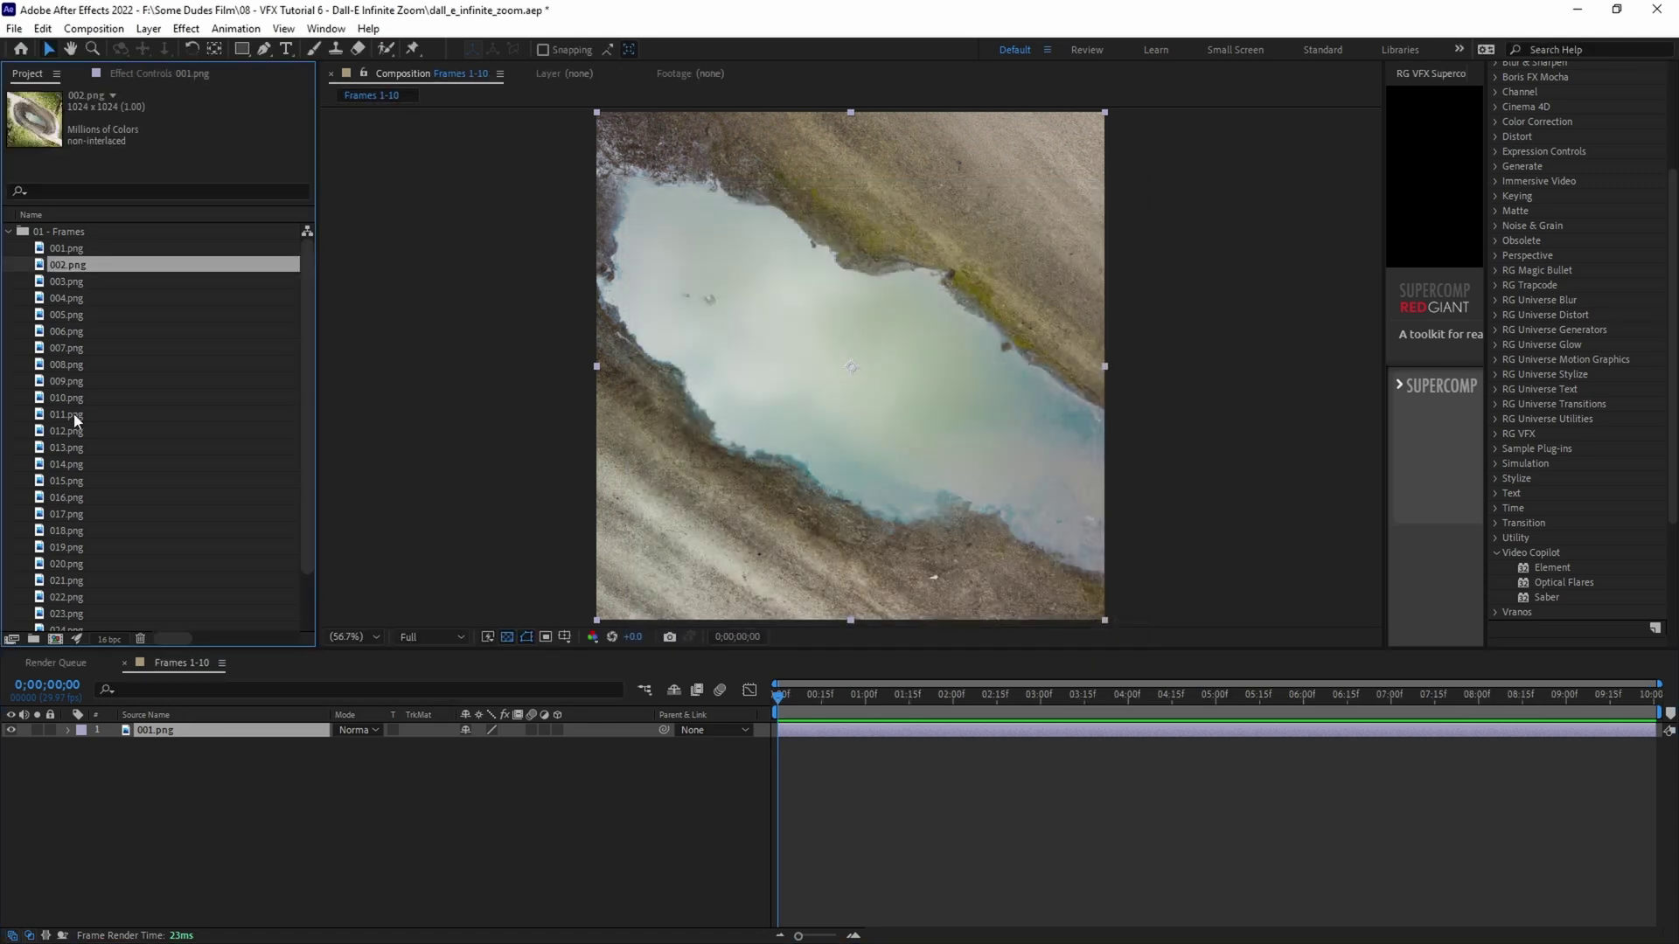
{"action": "left_click", "coordinate": [74, 398], "text": "shift"}
{"action": "left_click_drag", "start_coordinate": [72, 297], "coordinate": [197, 754]}
- Create a composition from 011.png and name it Frames 11-20
{"action": "left_click_drag", "start_coordinate": [66, 416], "coordinate": [56, 640]}
{"action": "left_click", "coordinate": [87, 28]}
{"action": "left_click", "coordinate": [123, 41]}
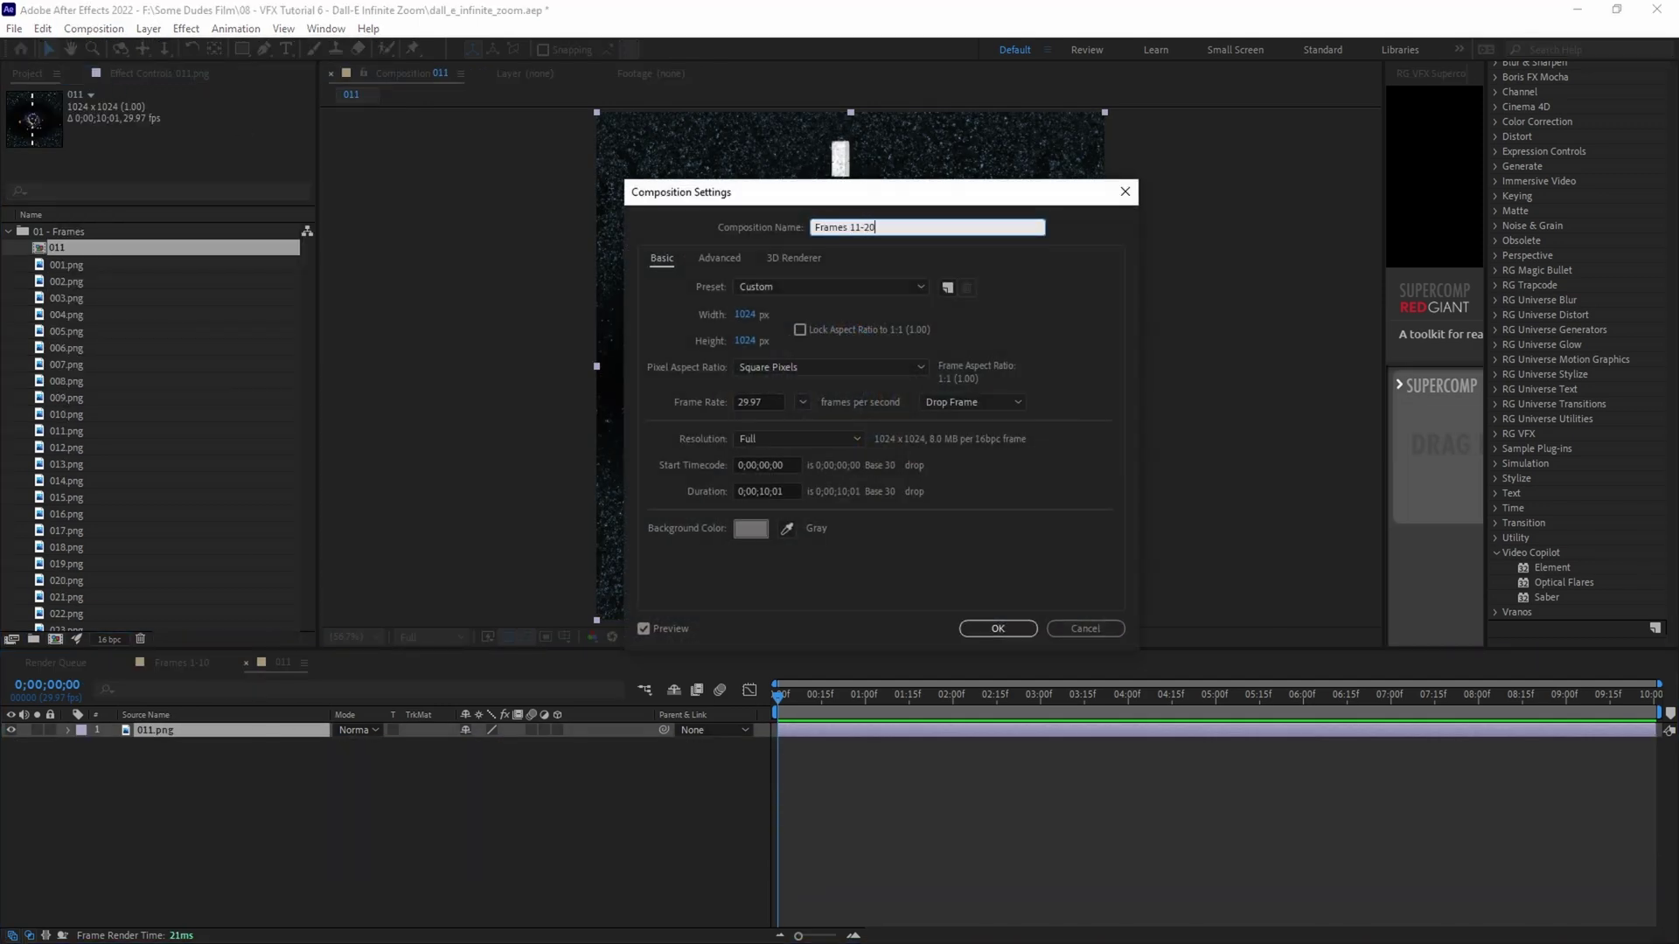
{"action": "key", "text": "Return"}
- Add 012.png through 020.png to the Frames 11-20 composition
{"action": "scroll", "coordinate": [86, 385], "scroll_direction": "up", "scroll_amount": 1}
{"action": "left_click", "coordinate": [71, 417]}
{"action": "left_click", "coordinate": [75, 548], "text": "shift"}
{"action": "left_click_drag", "start_coordinate": [76, 409], "coordinate": [72, 414]}
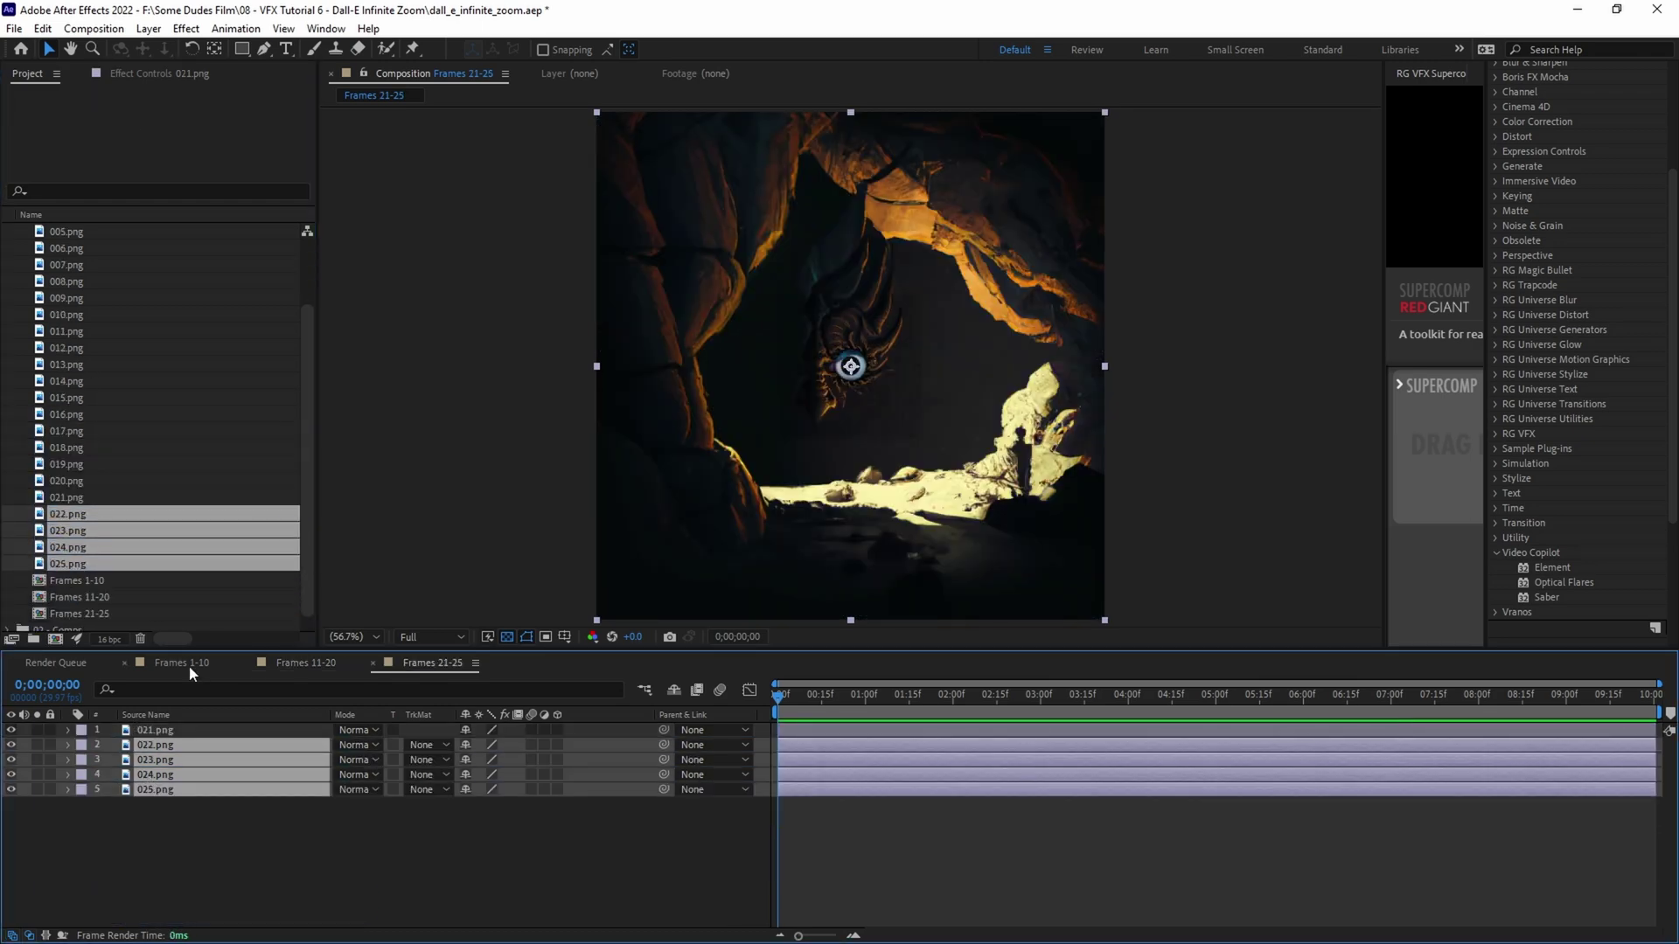
- In the Frames 1-10 composition, set the scale of the 001.png layer to 30%
{"action": "left_click", "coordinate": [189, 665]}
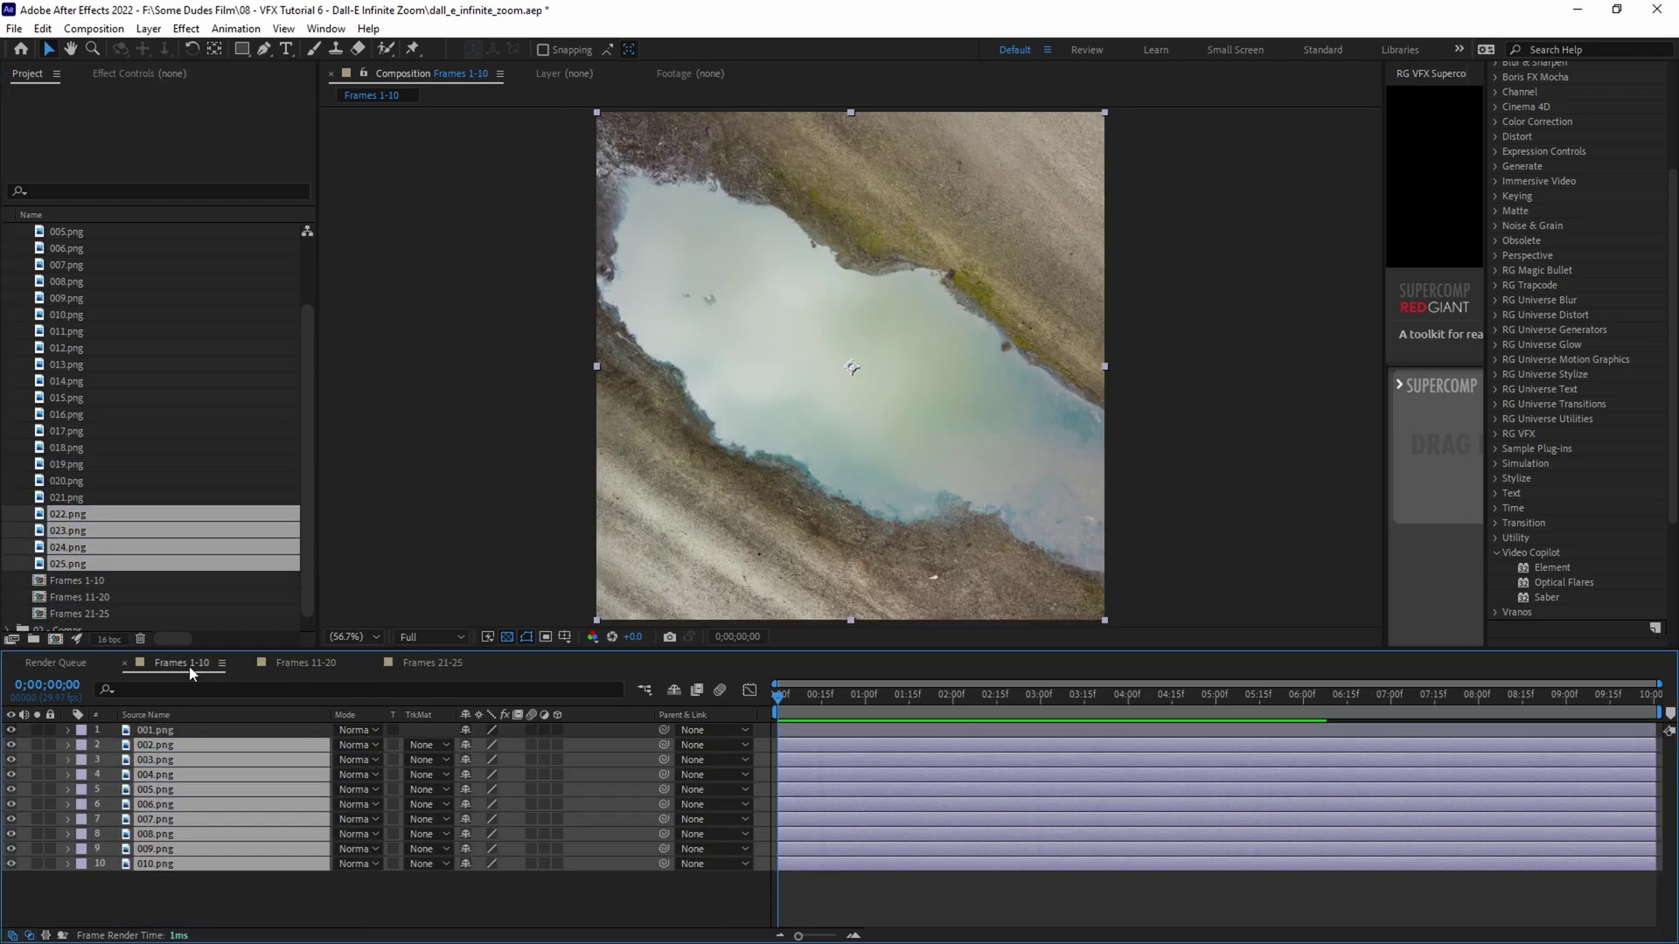
{"action": "left_click", "coordinate": [189, 730]}
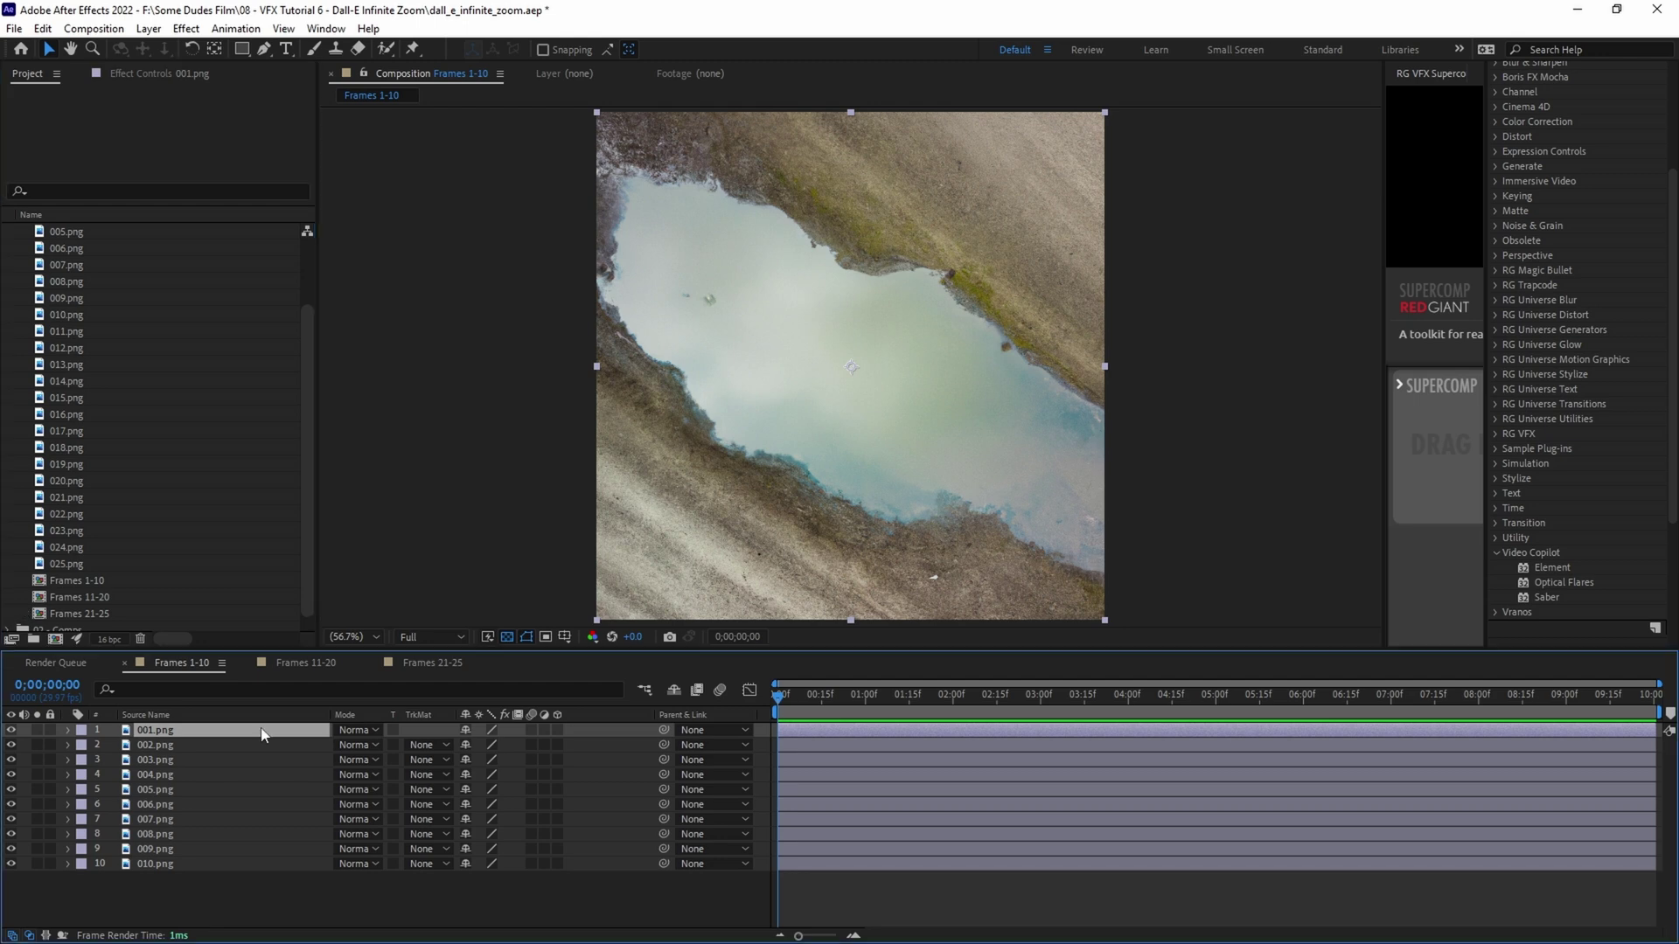
{"action": "key", "text": "s"}
{"action": "left_click", "coordinate": [508, 745]}
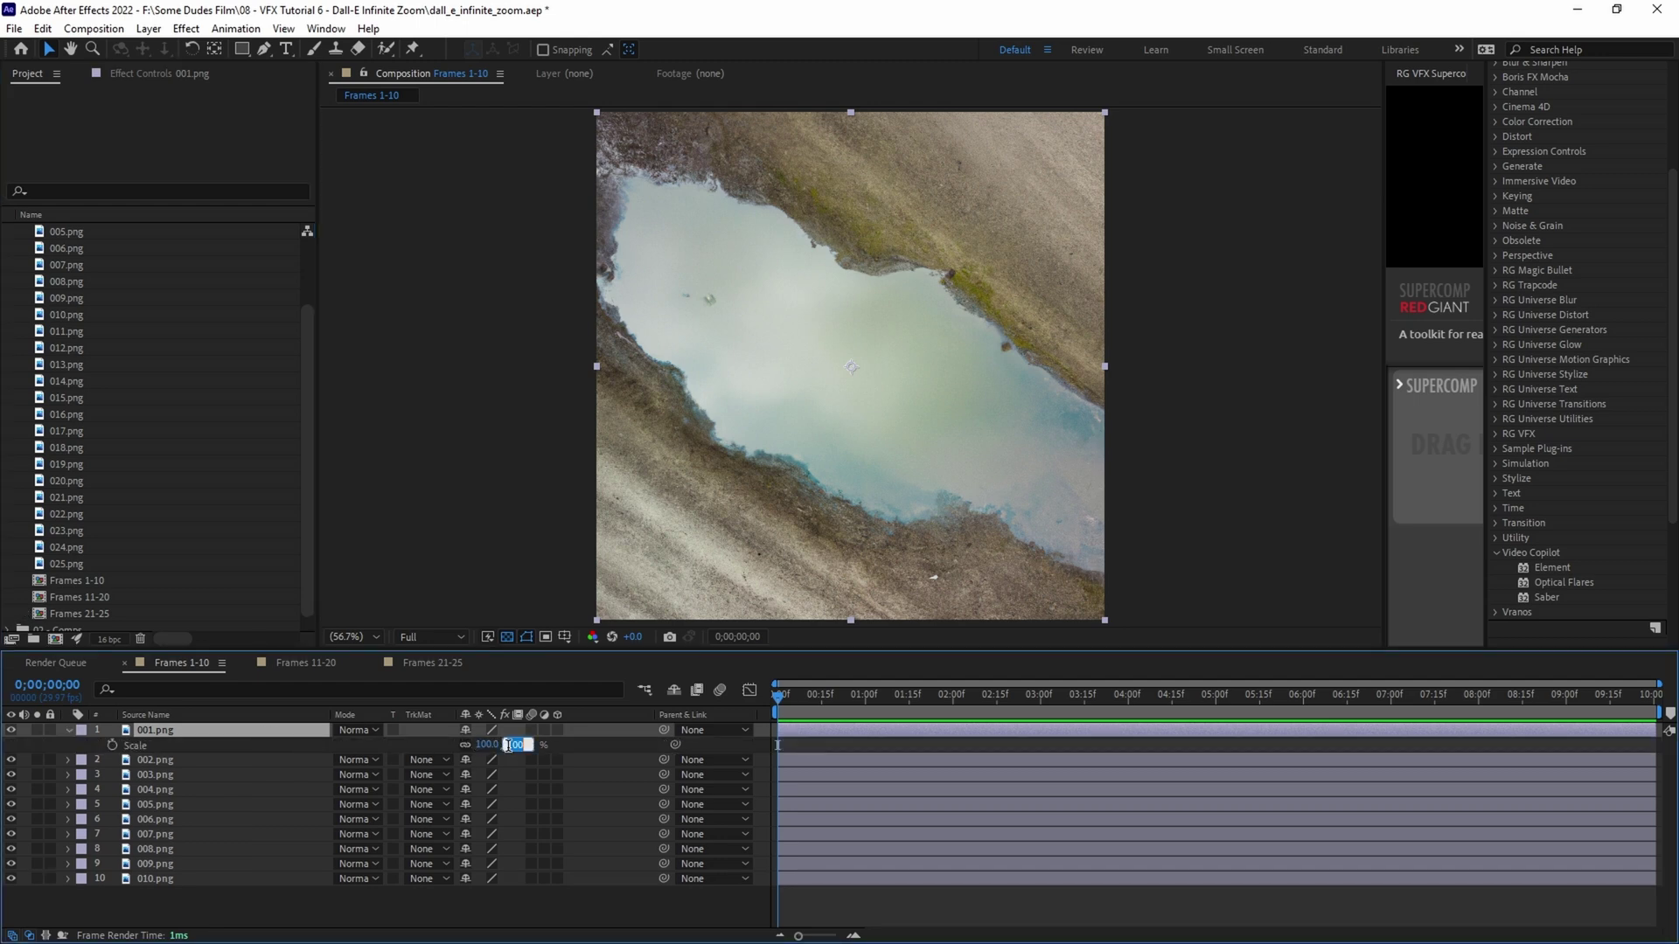
{"action": "key", "text": "Return"}
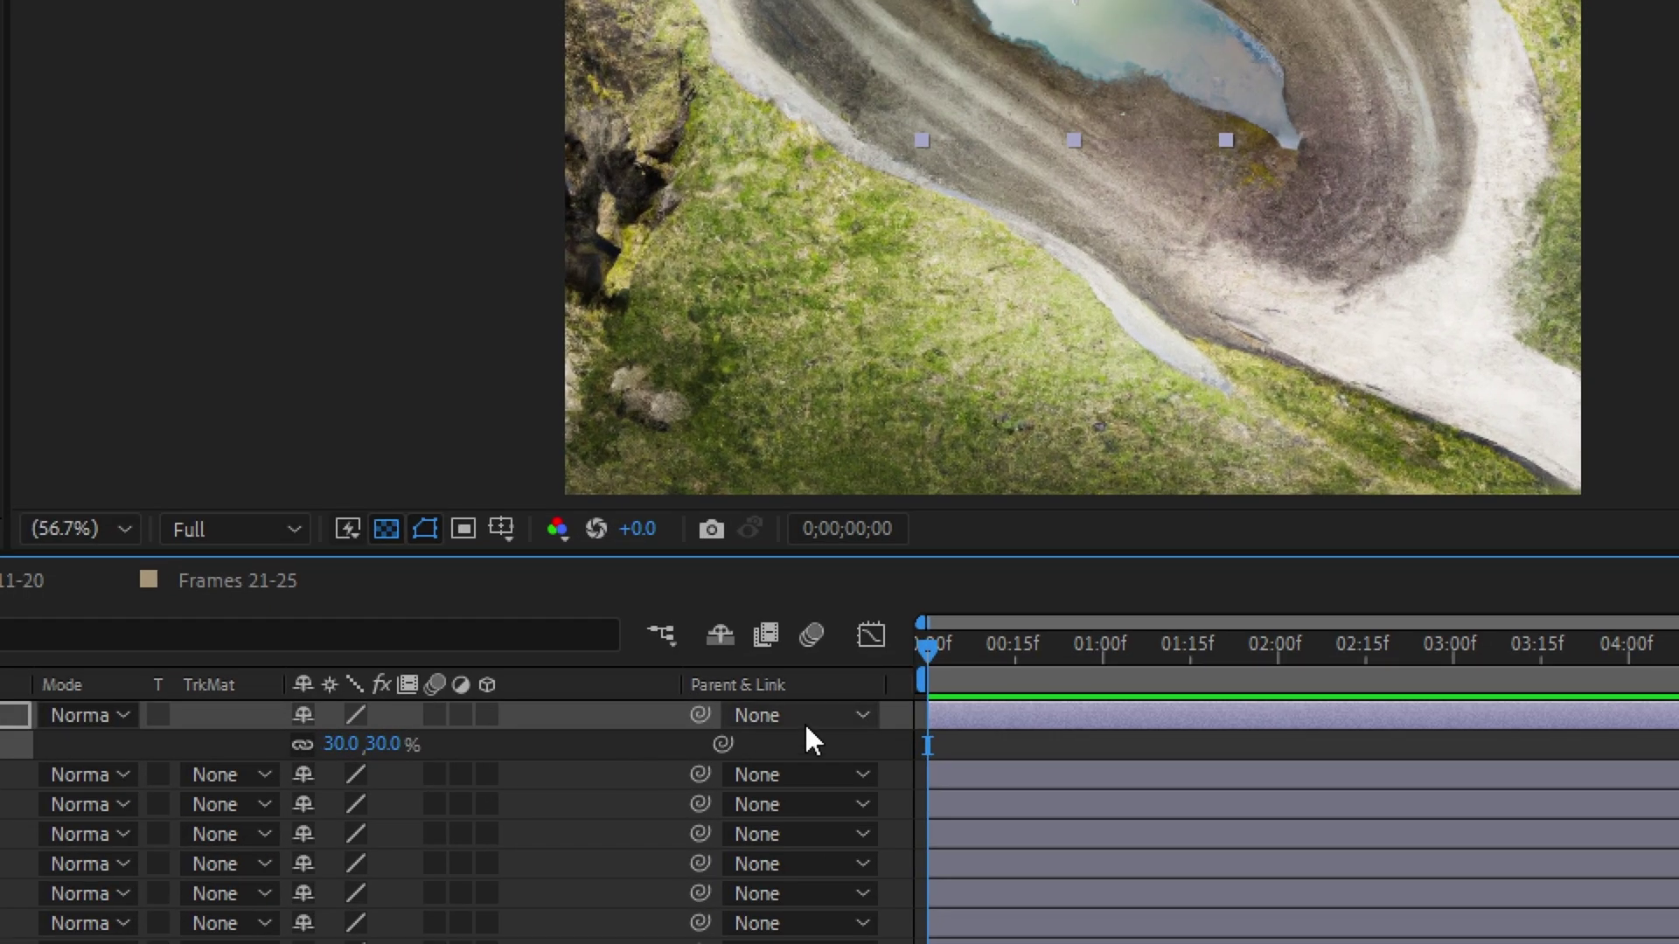
- Parent the 001.png layer to 002.png
{"action": "left_click", "coordinate": [733, 731]}
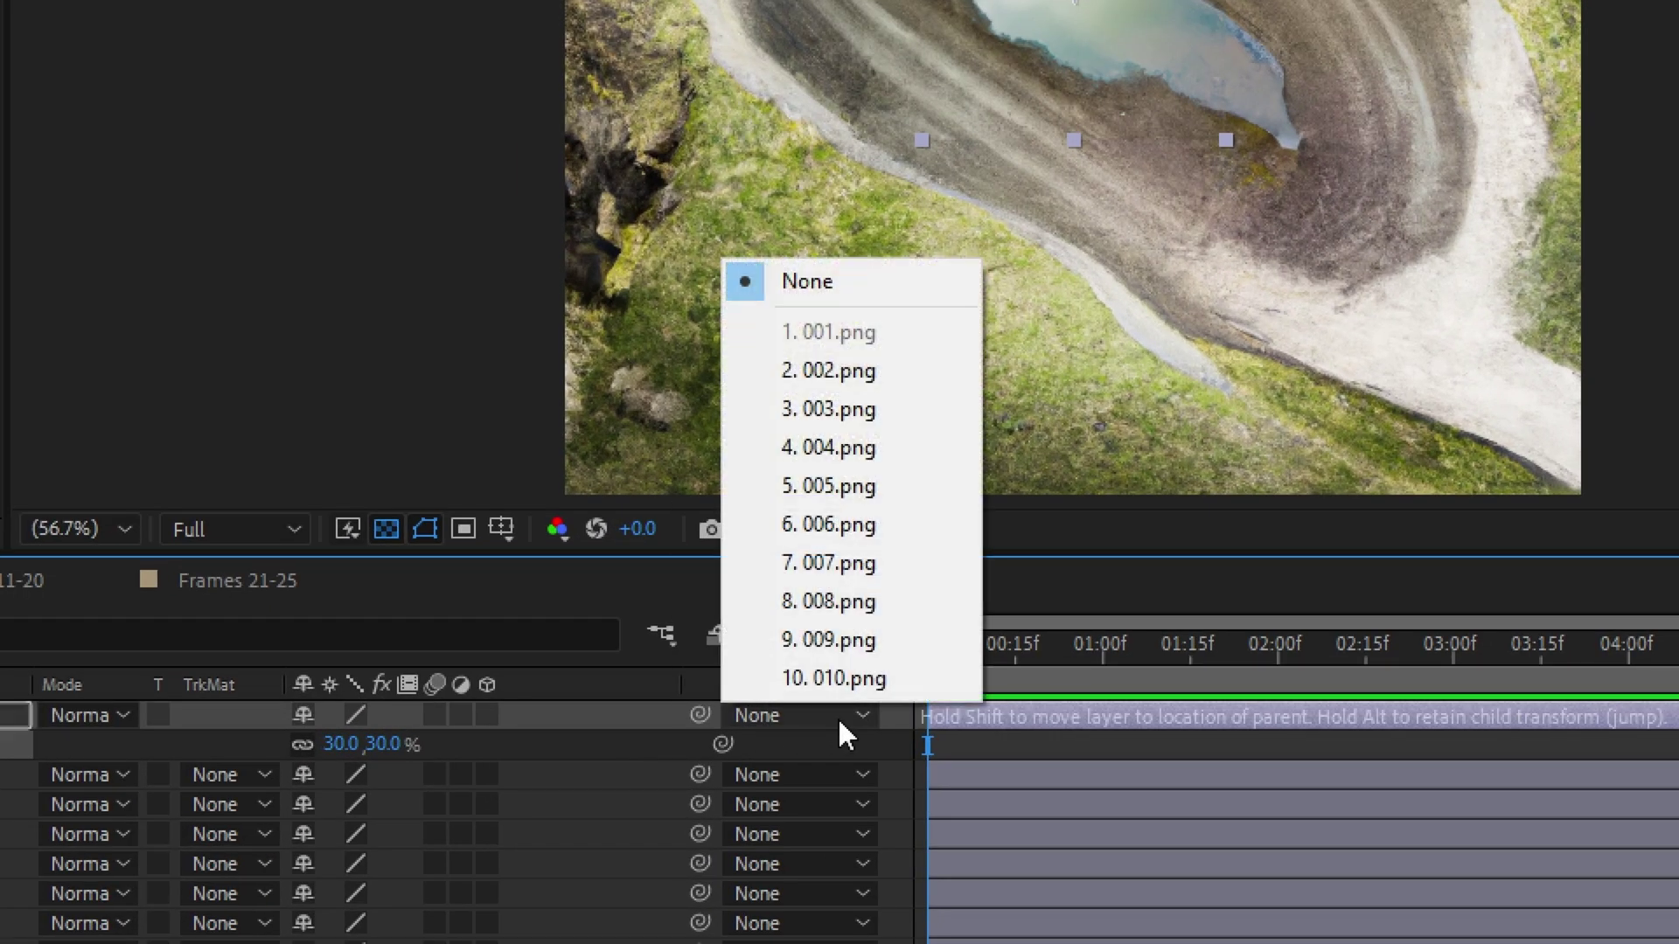
{"action": "left_click", "coordinate": [829, 374]}
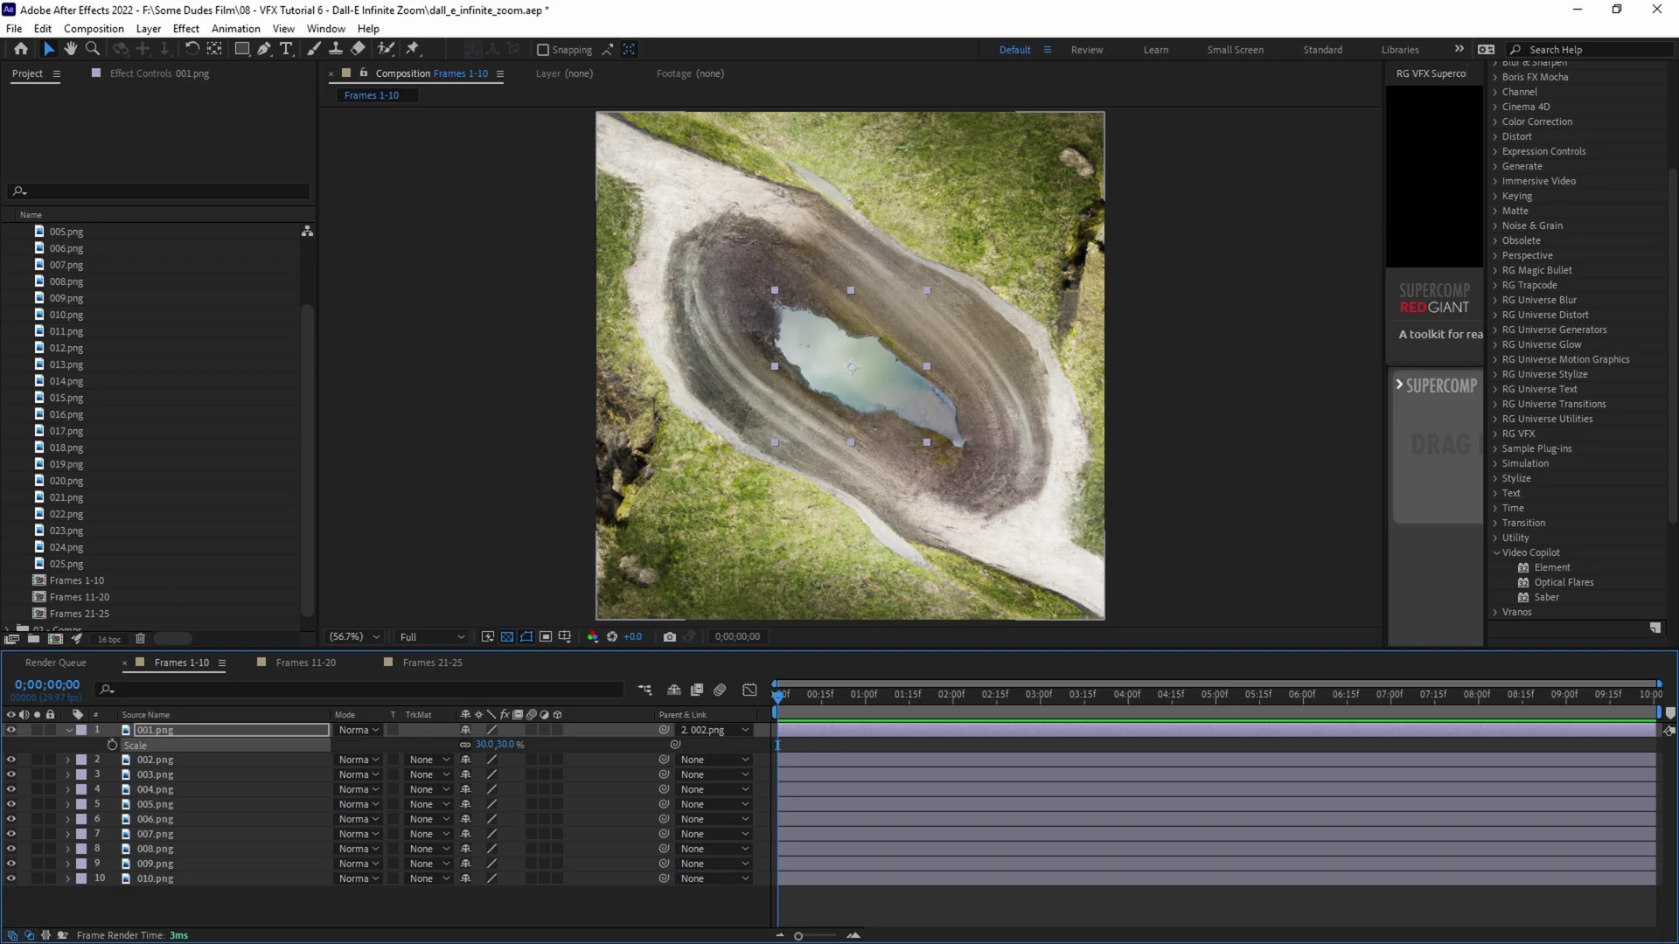
{"action": "left_click", "coordinate": [322, 760]}
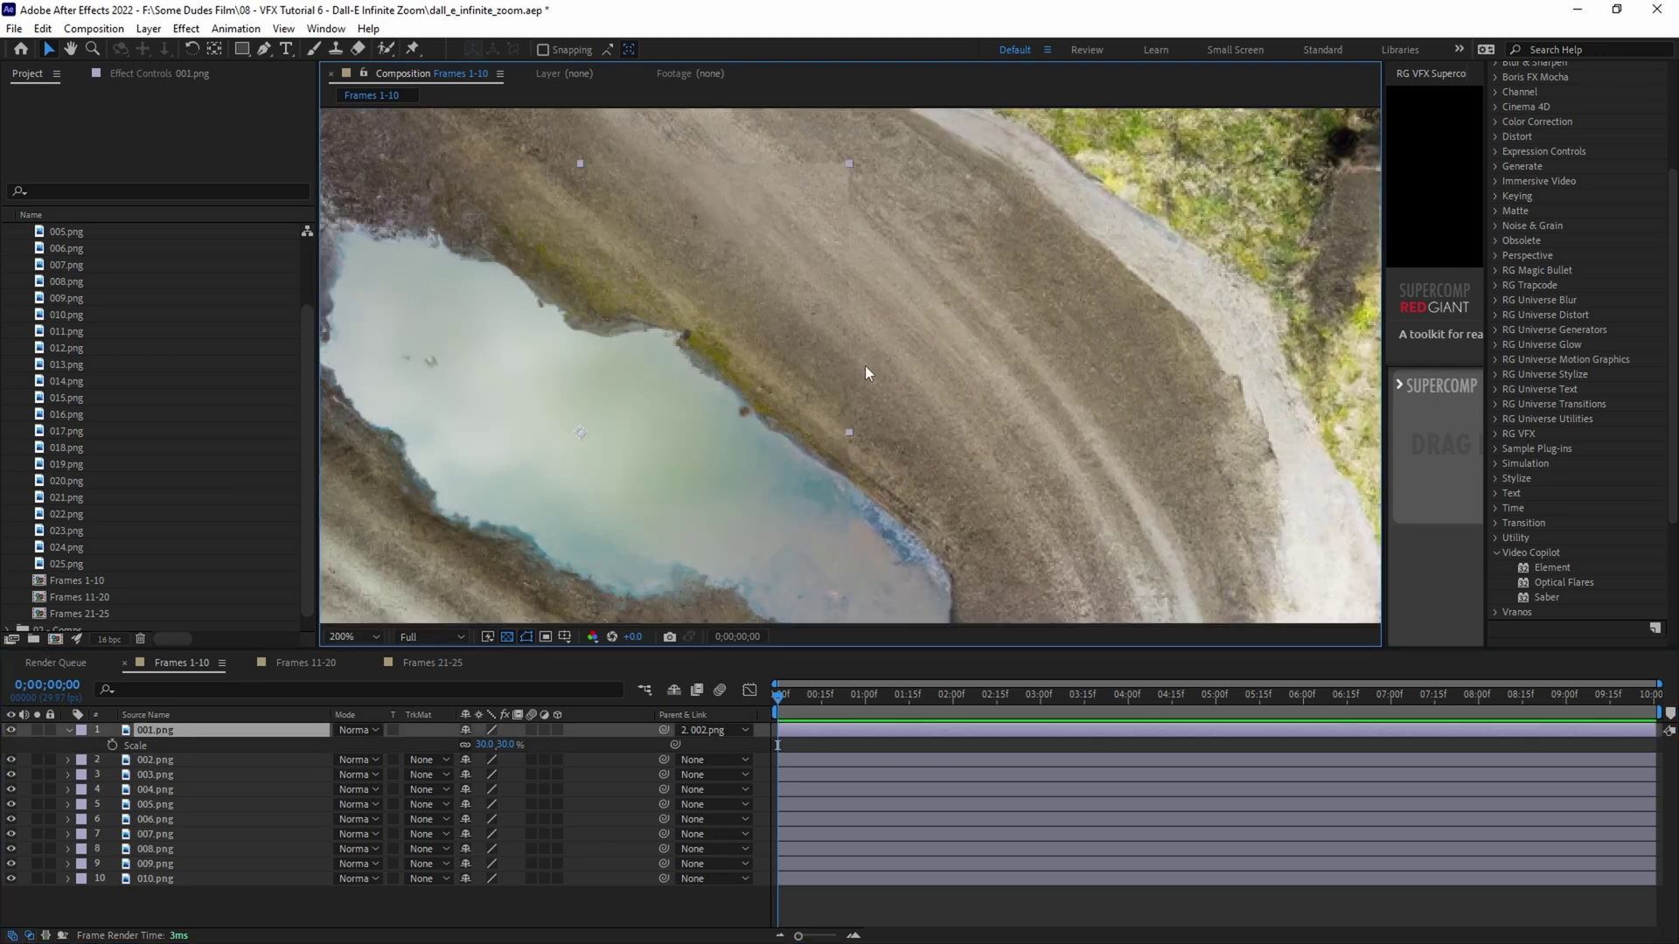
- Draw a rectangular mask just inside the edges of the 001.png layer around the puddle
{"action": "left_click_drag", "start_coordinate": [654, 397], "coordinate": [921, 389]}
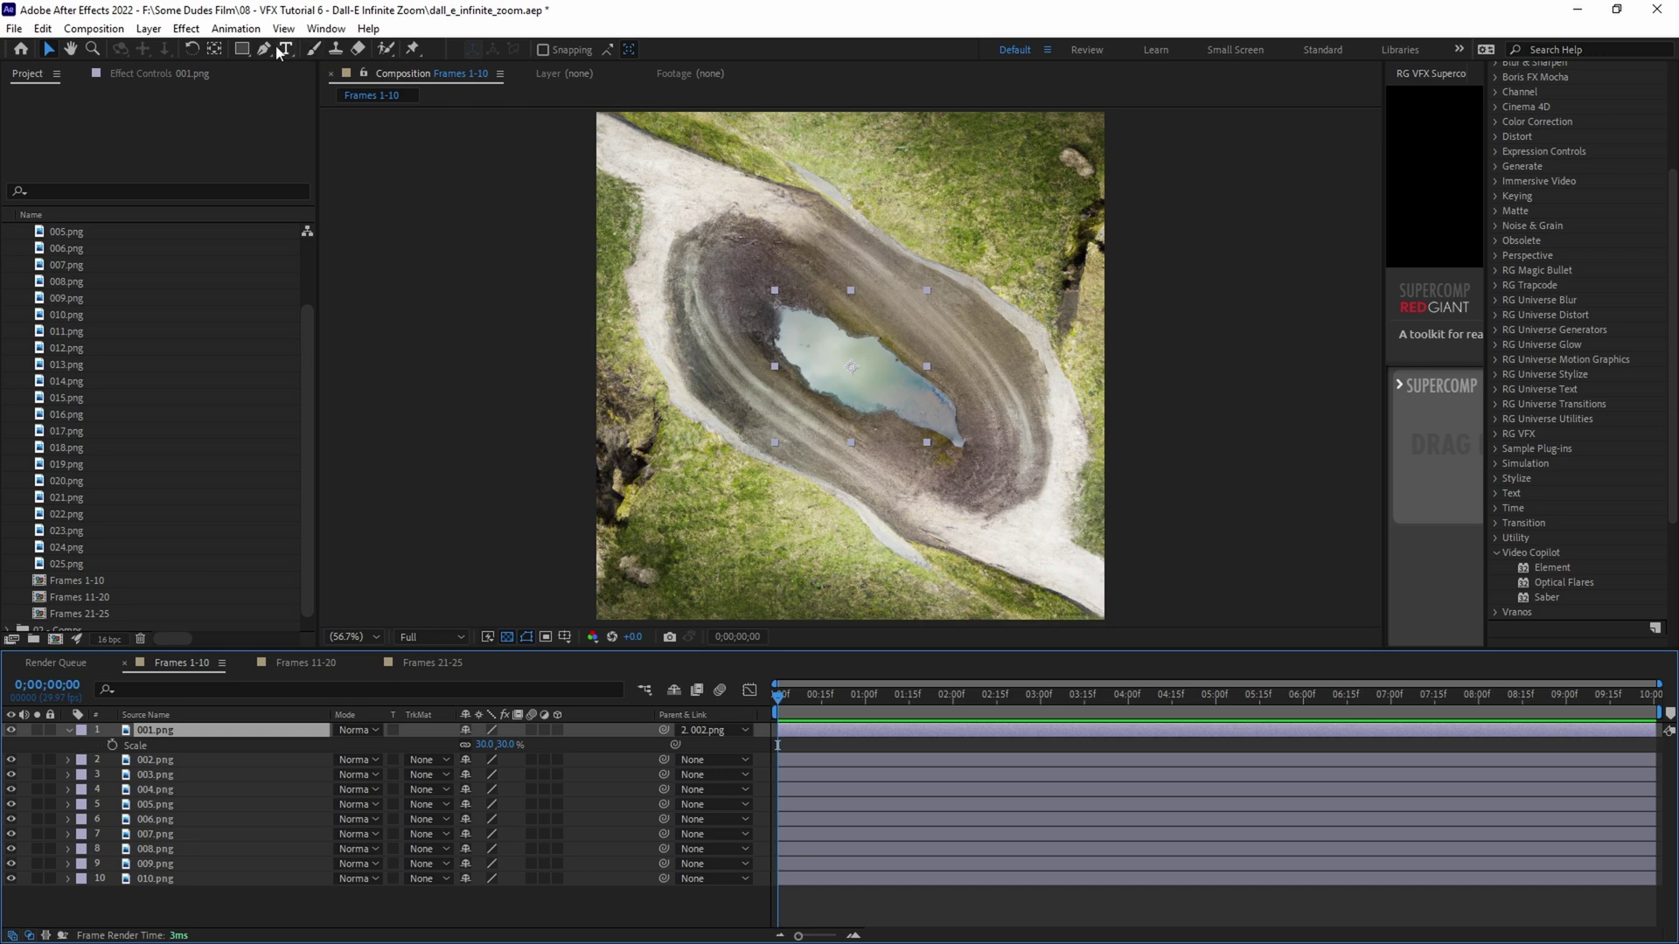
{"action": "left_click", "coordinate": [244, 52]}
{"action": "key", "text": "slash"}
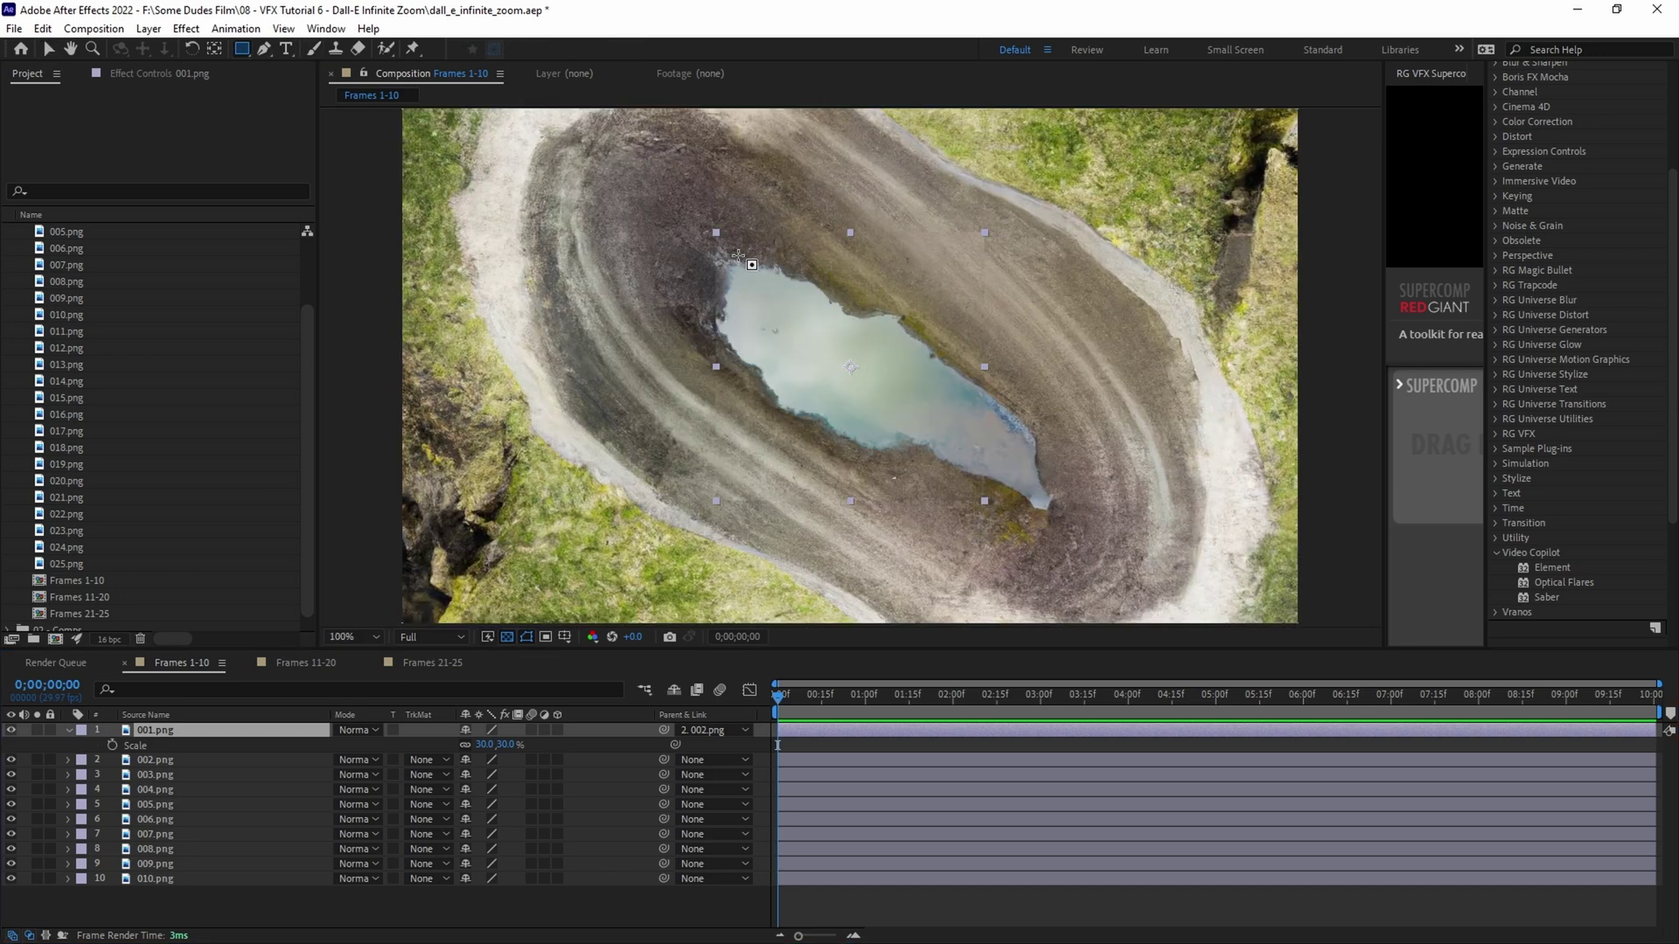
{"action": "left_click_drag", "start_coordinate": [737, 255], "coordinate": [969, 481]}
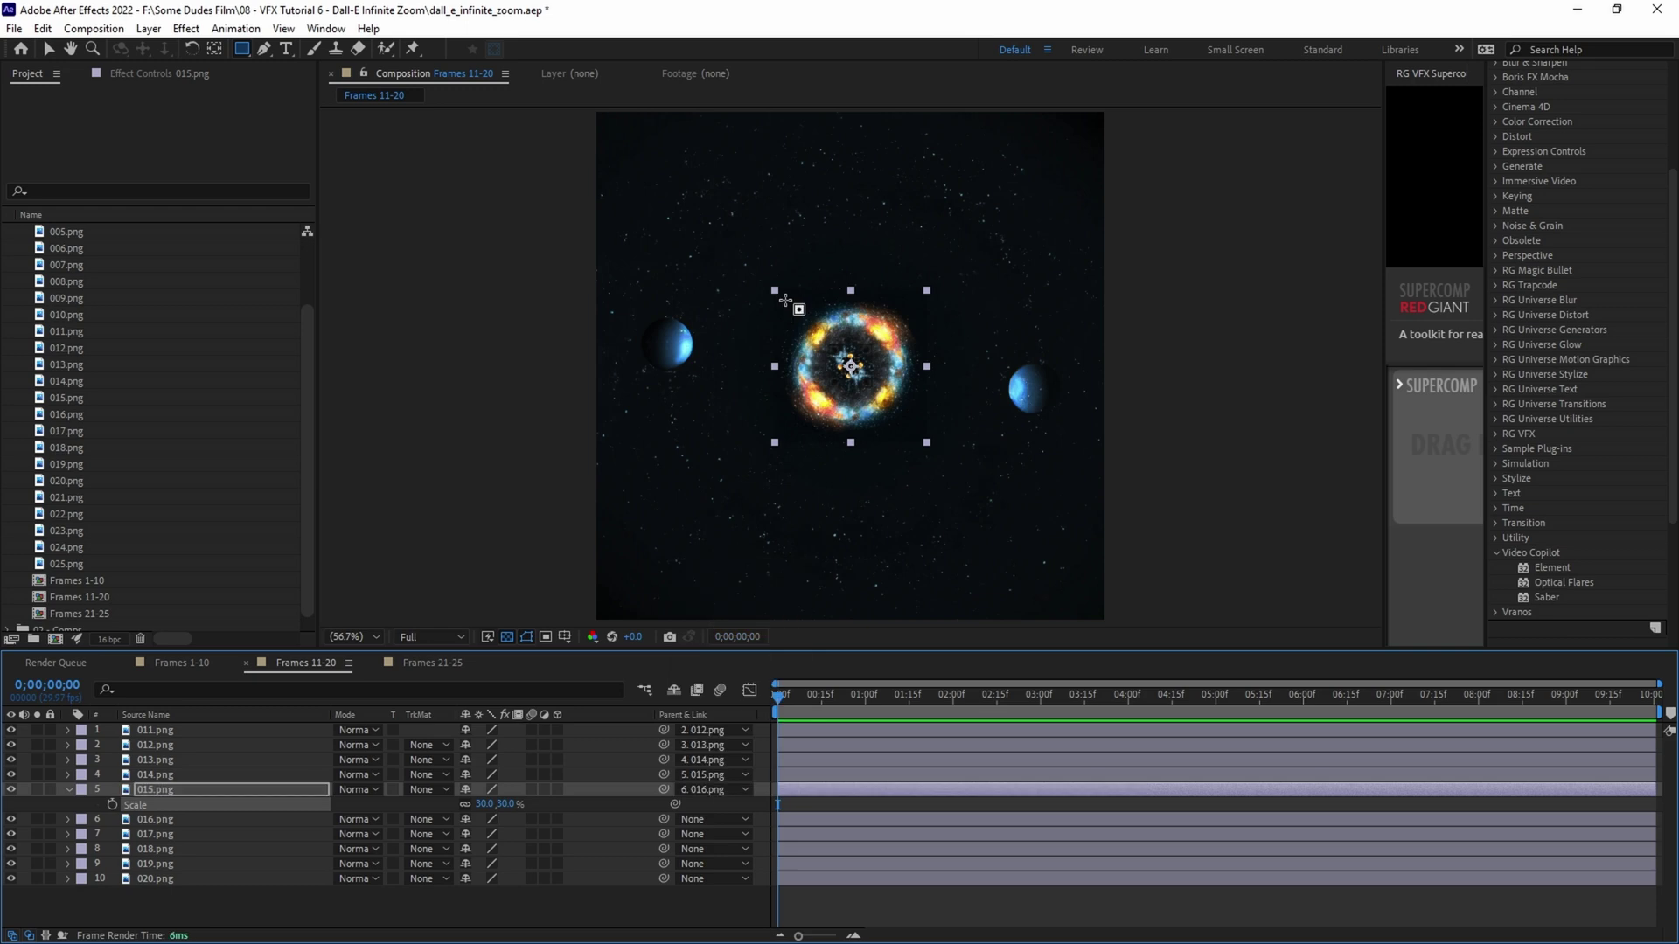
{"action": "left_click", "coordinate": [727, 796]}
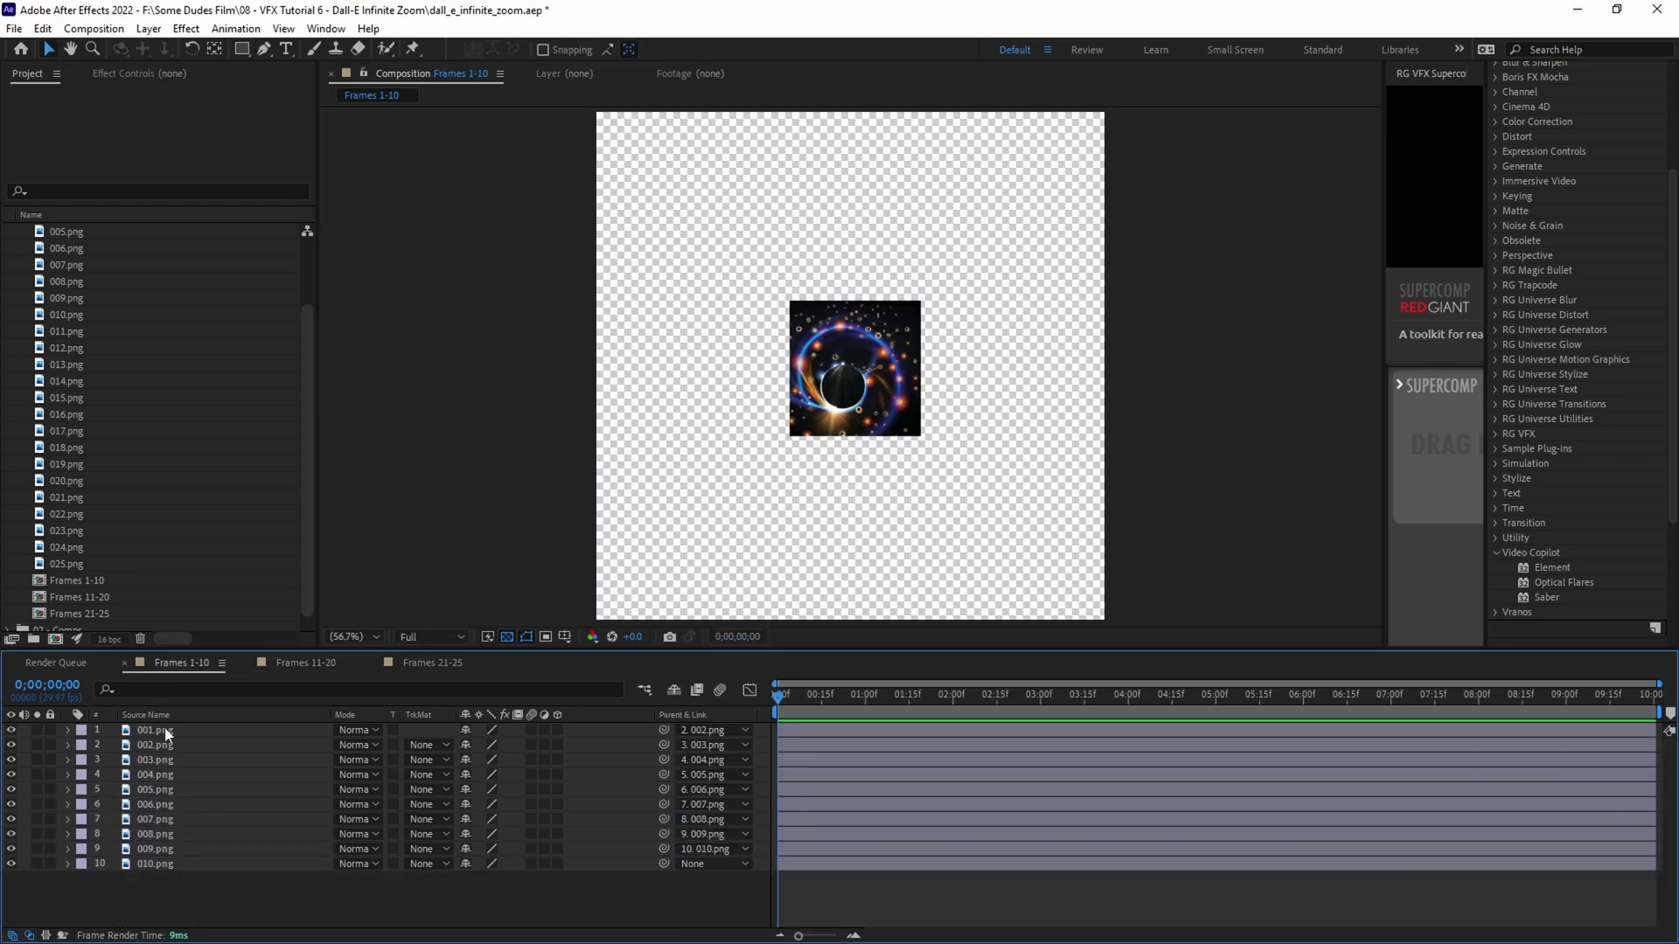
- In Frames 1-10, add a scale keyframe to 010.png at 10 seconds and try raising its scale at the start
{"action": "left_click", "coordinate": [167, 864]}
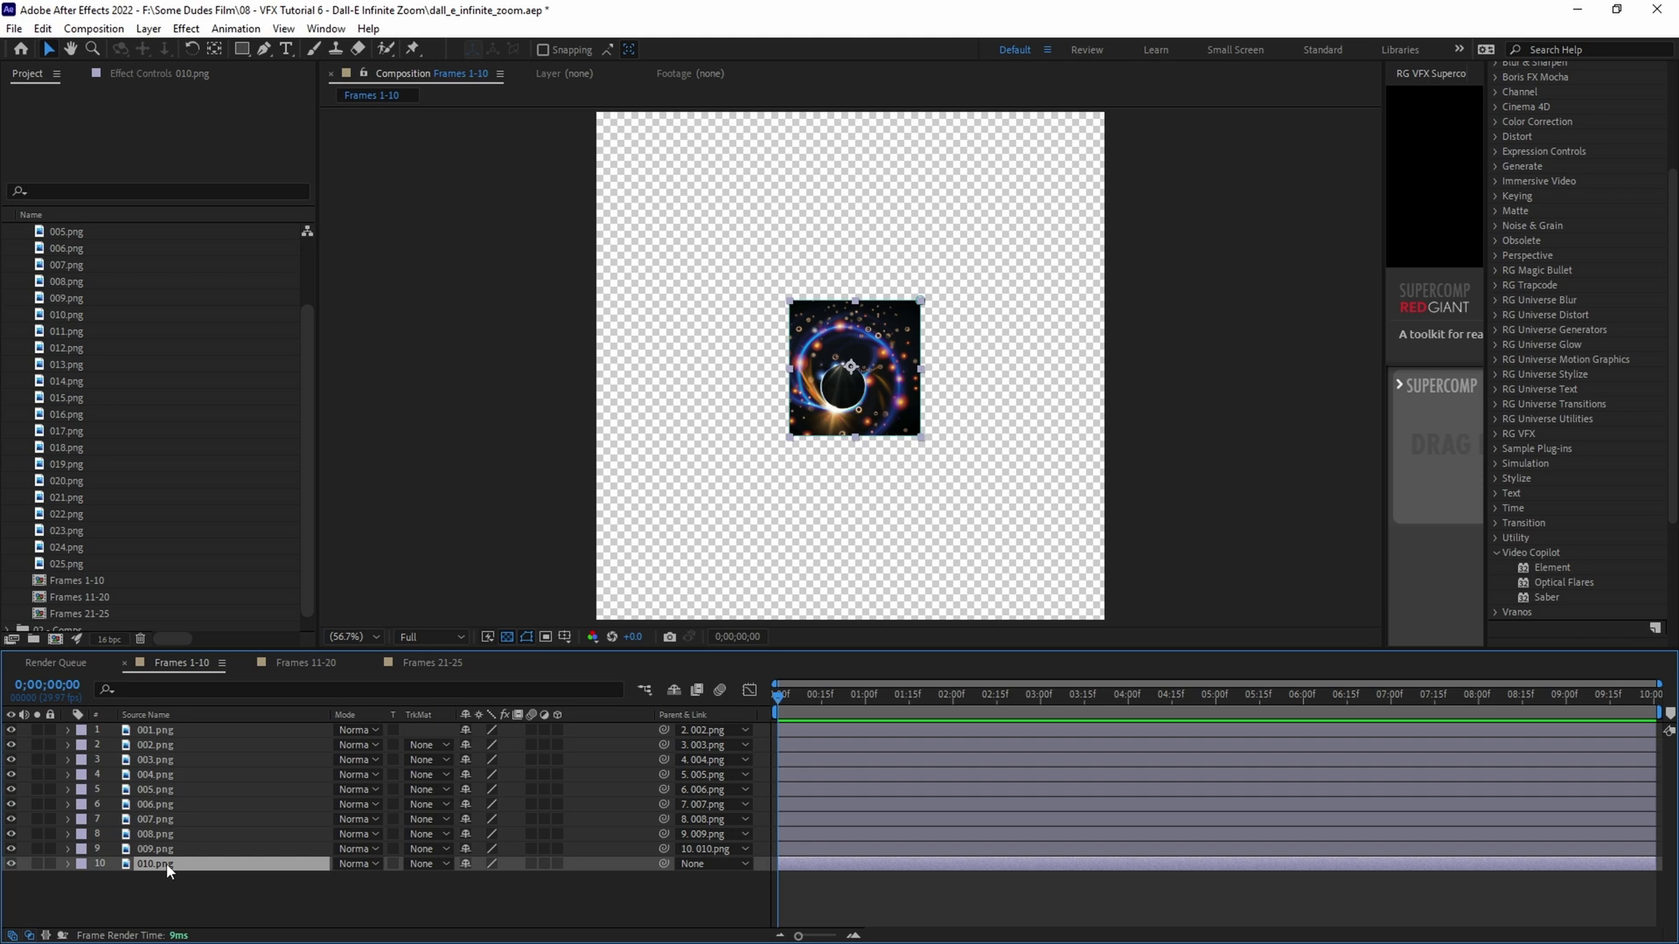
{"action": "left_click_drag", "start_coordinate": [1446, 694], "coordinate": [1667, 702]}
{"action": "key", "text": "s"}
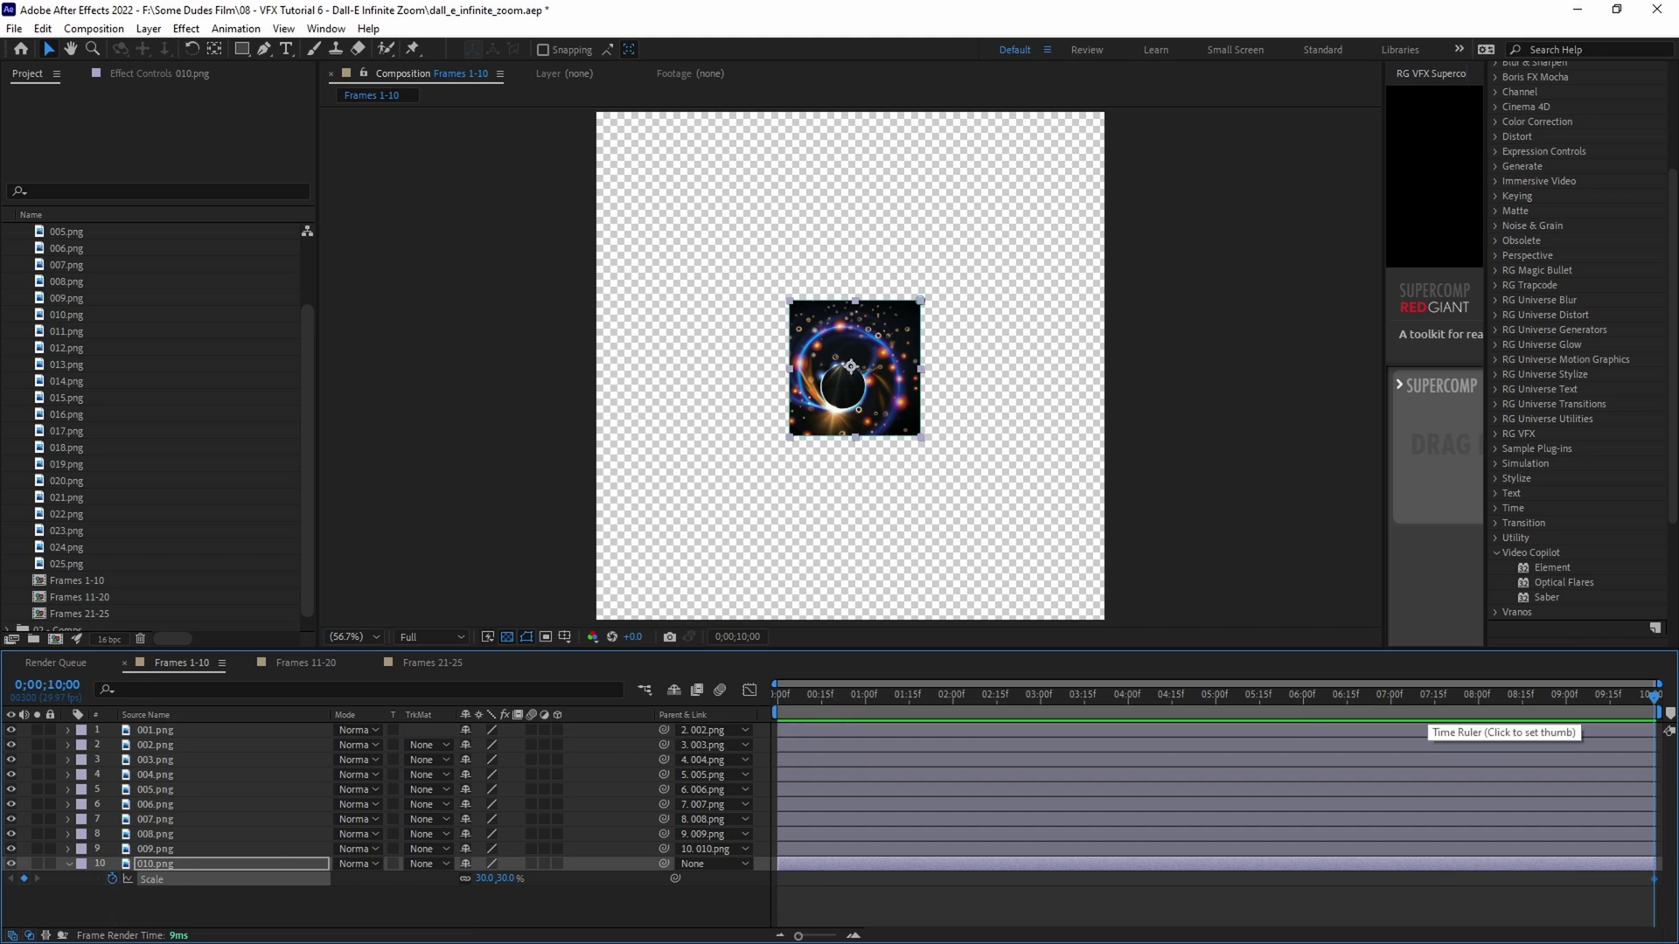
{"action": "left_click_drag", "start_coordinate": [1655, 695], "coordinate": [715, 690]}
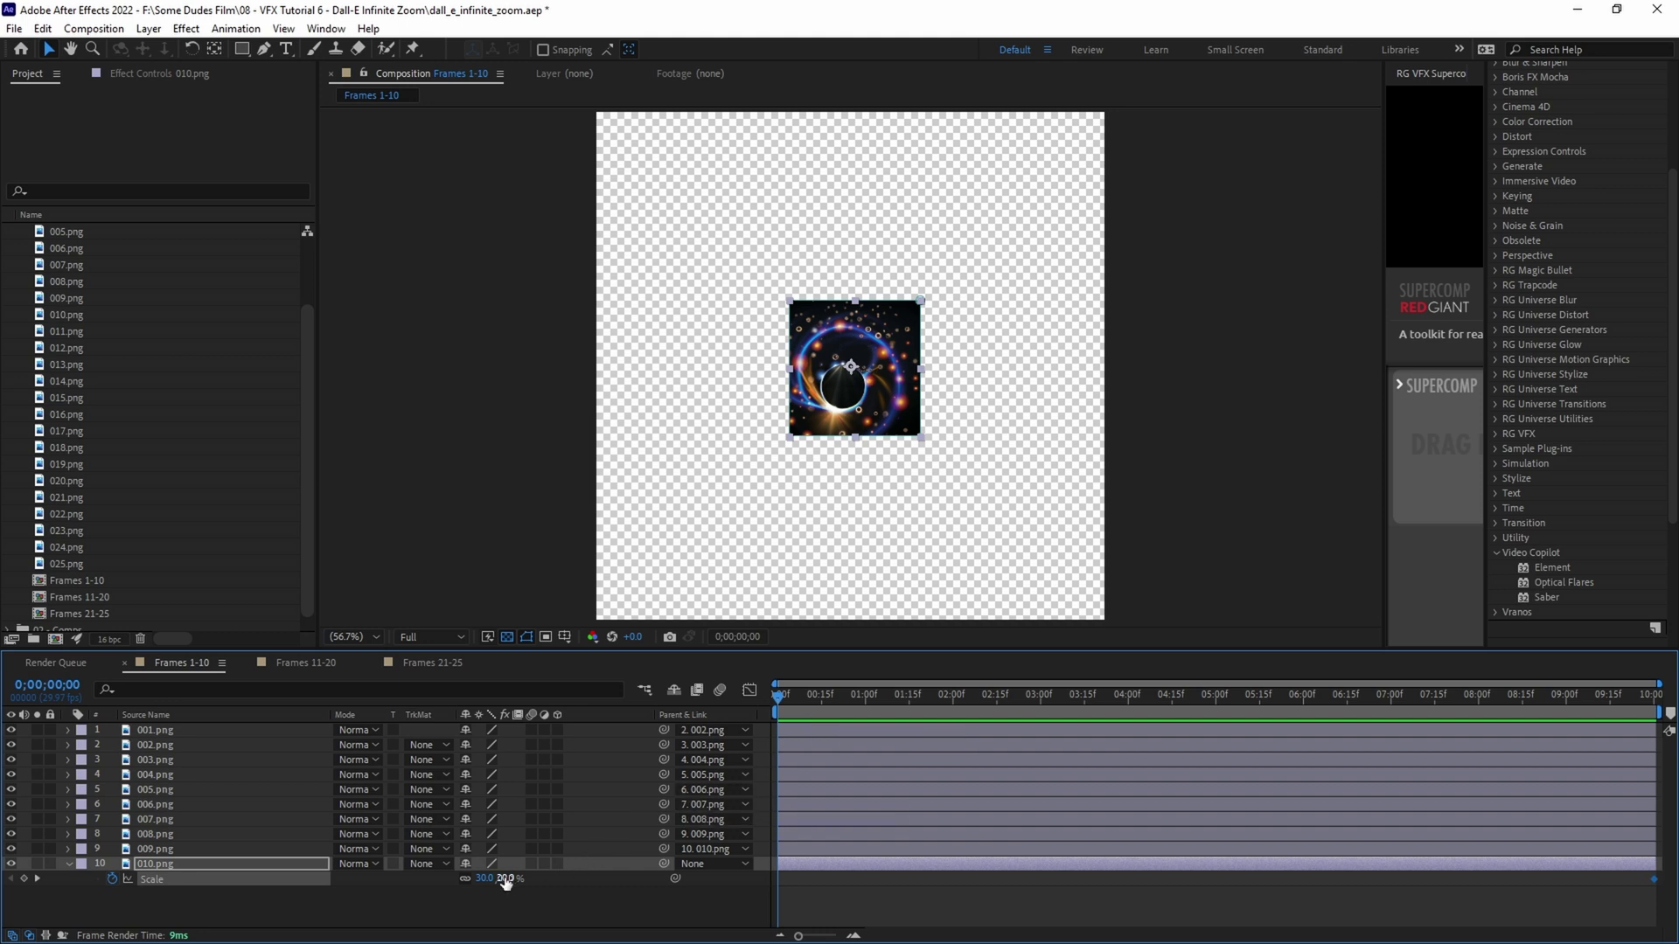
{"action": "left_click_drag", "start_coordinate": [506, 881], "coordinate": [1676, 752]}
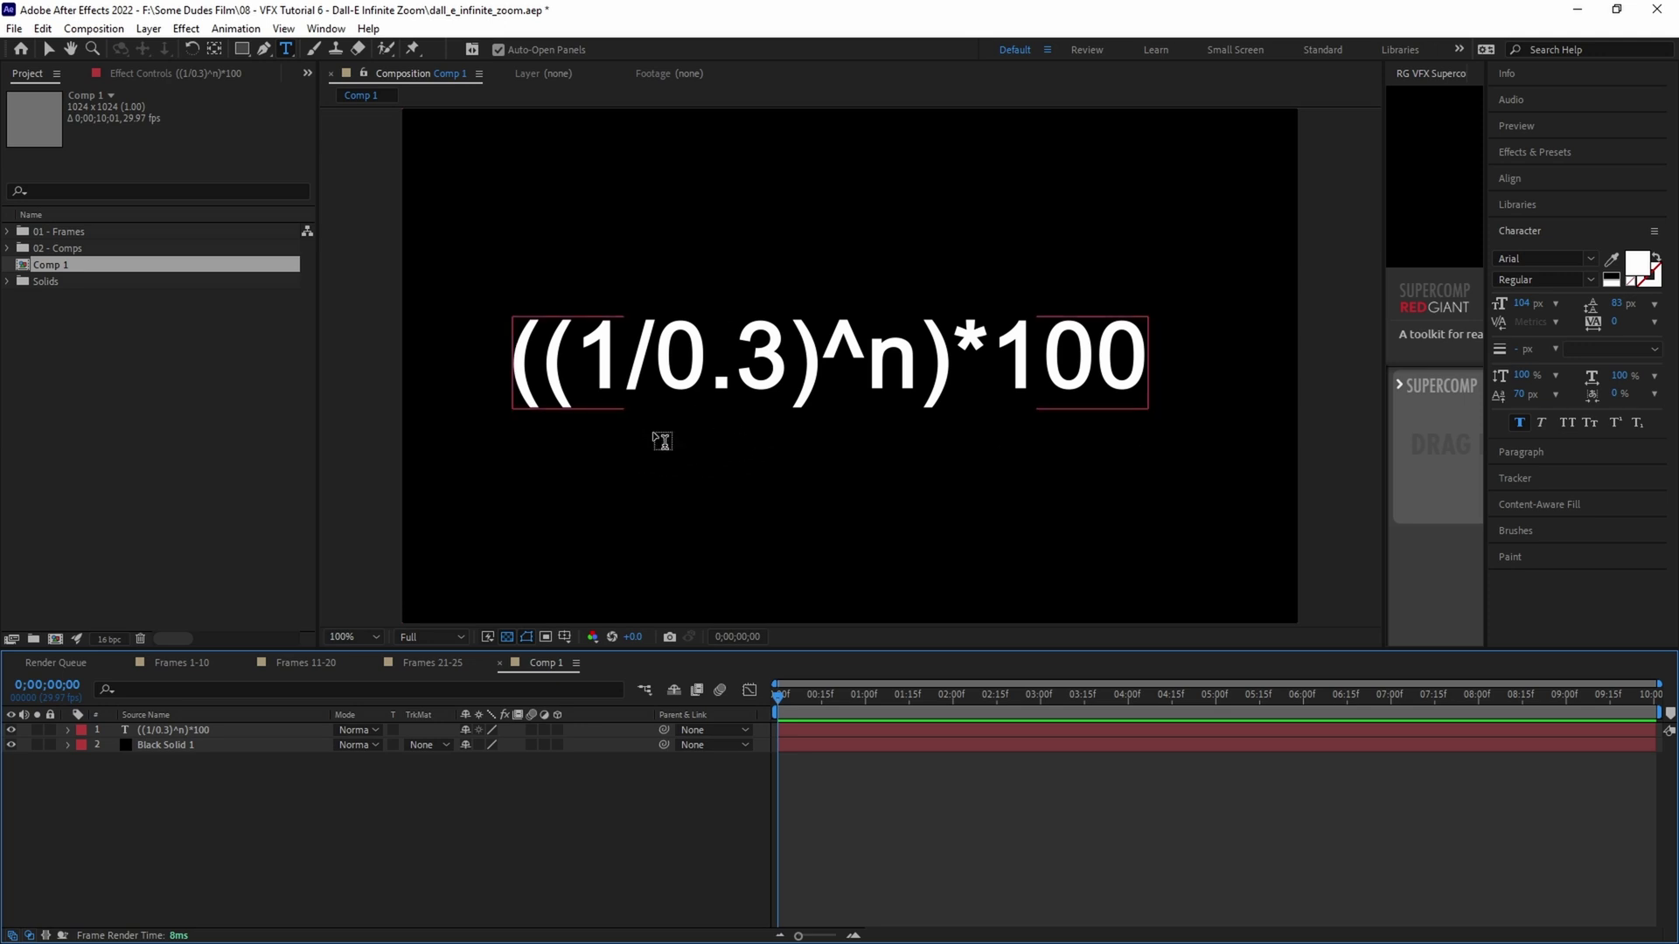
- In the ((1/0.3)^n)*100 formula text, replace n with 11 and toggle the formula layer's visibility
{"action": "left_click", "coordinate": [931, 360]}
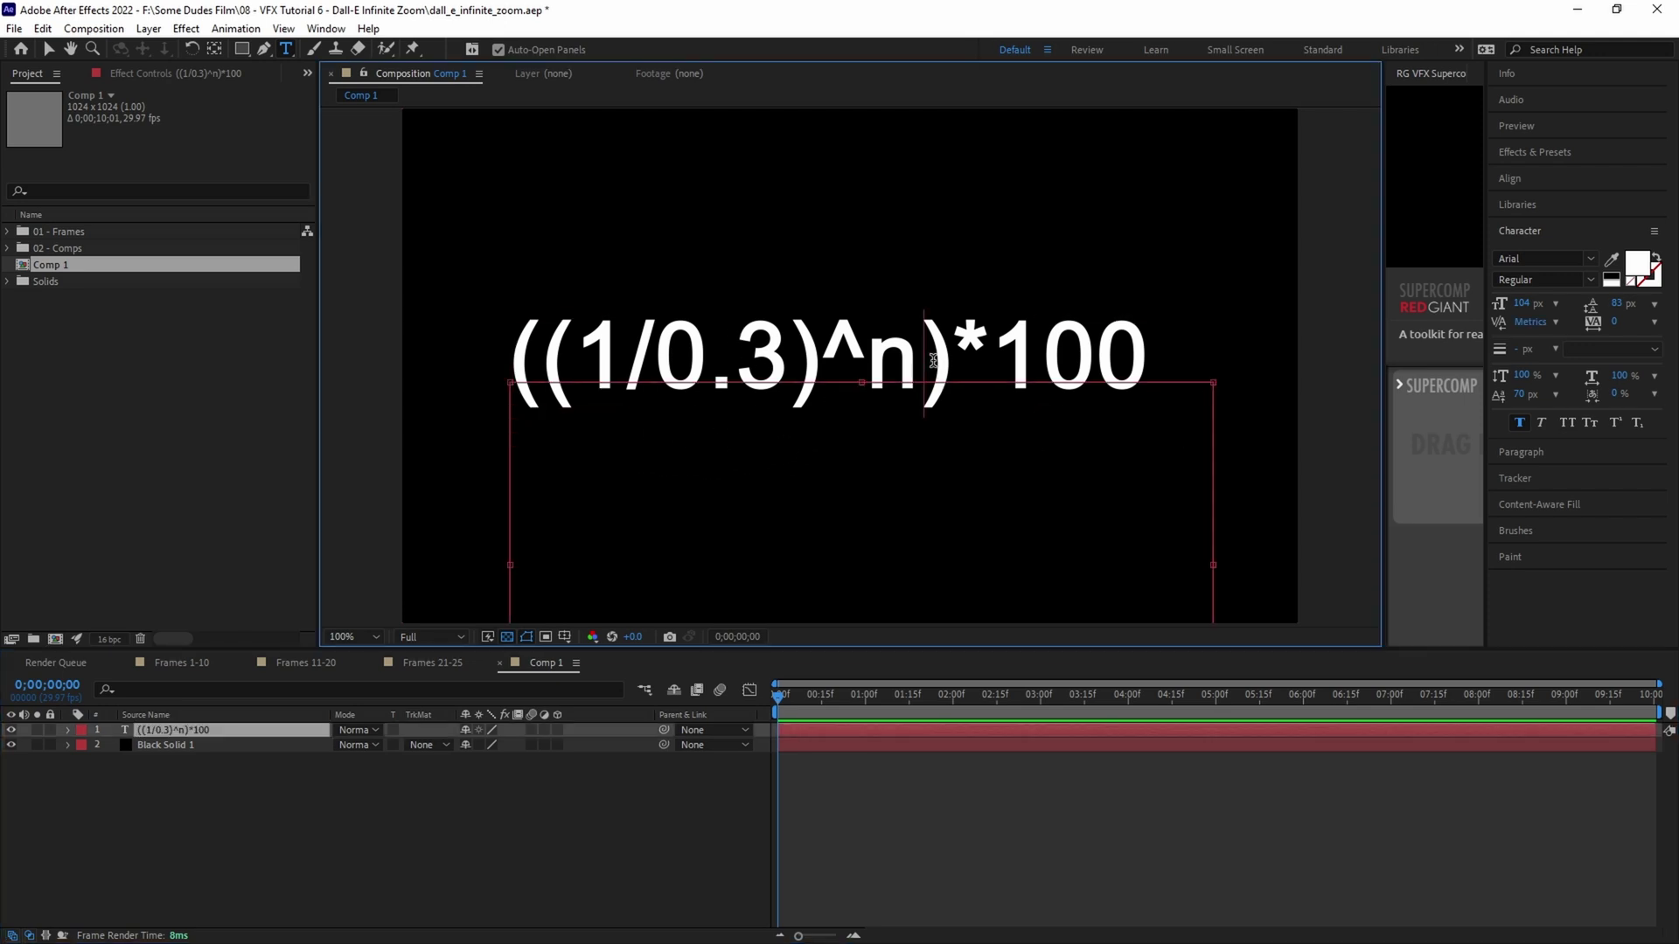
{"action": "key", "text": "BackSpace"}
{"action": "type", "text": "11"}
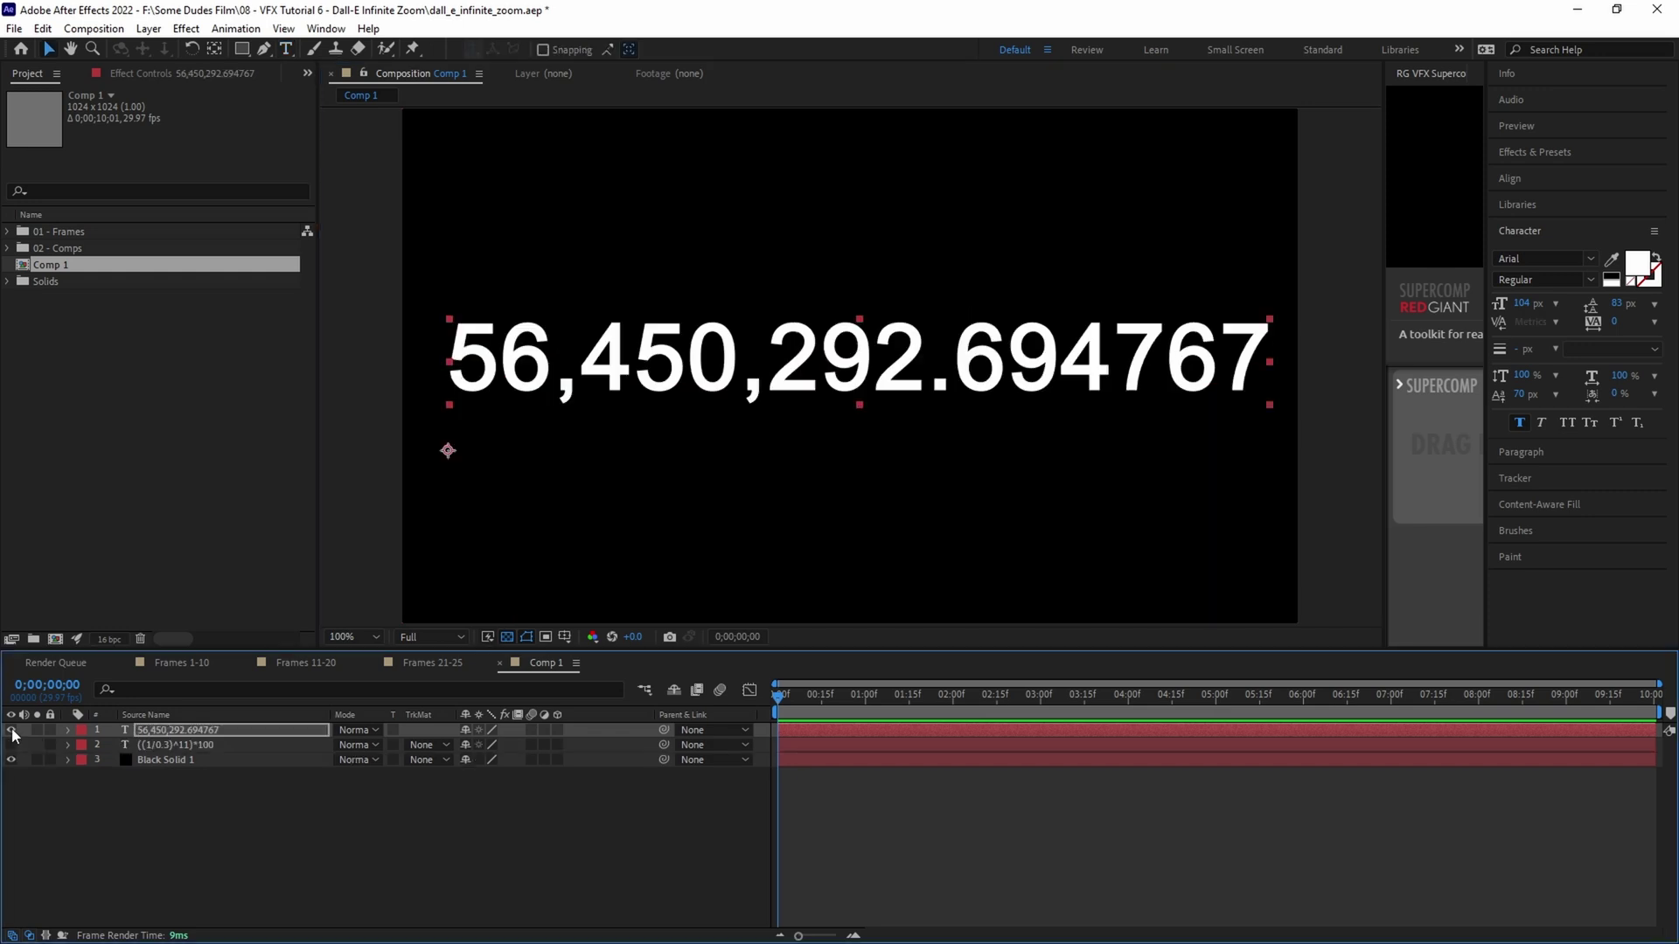
{"action": "left_click", "coordinate": [11, 744]}
{"action": "left_click", "coordinate": [178, 848]}
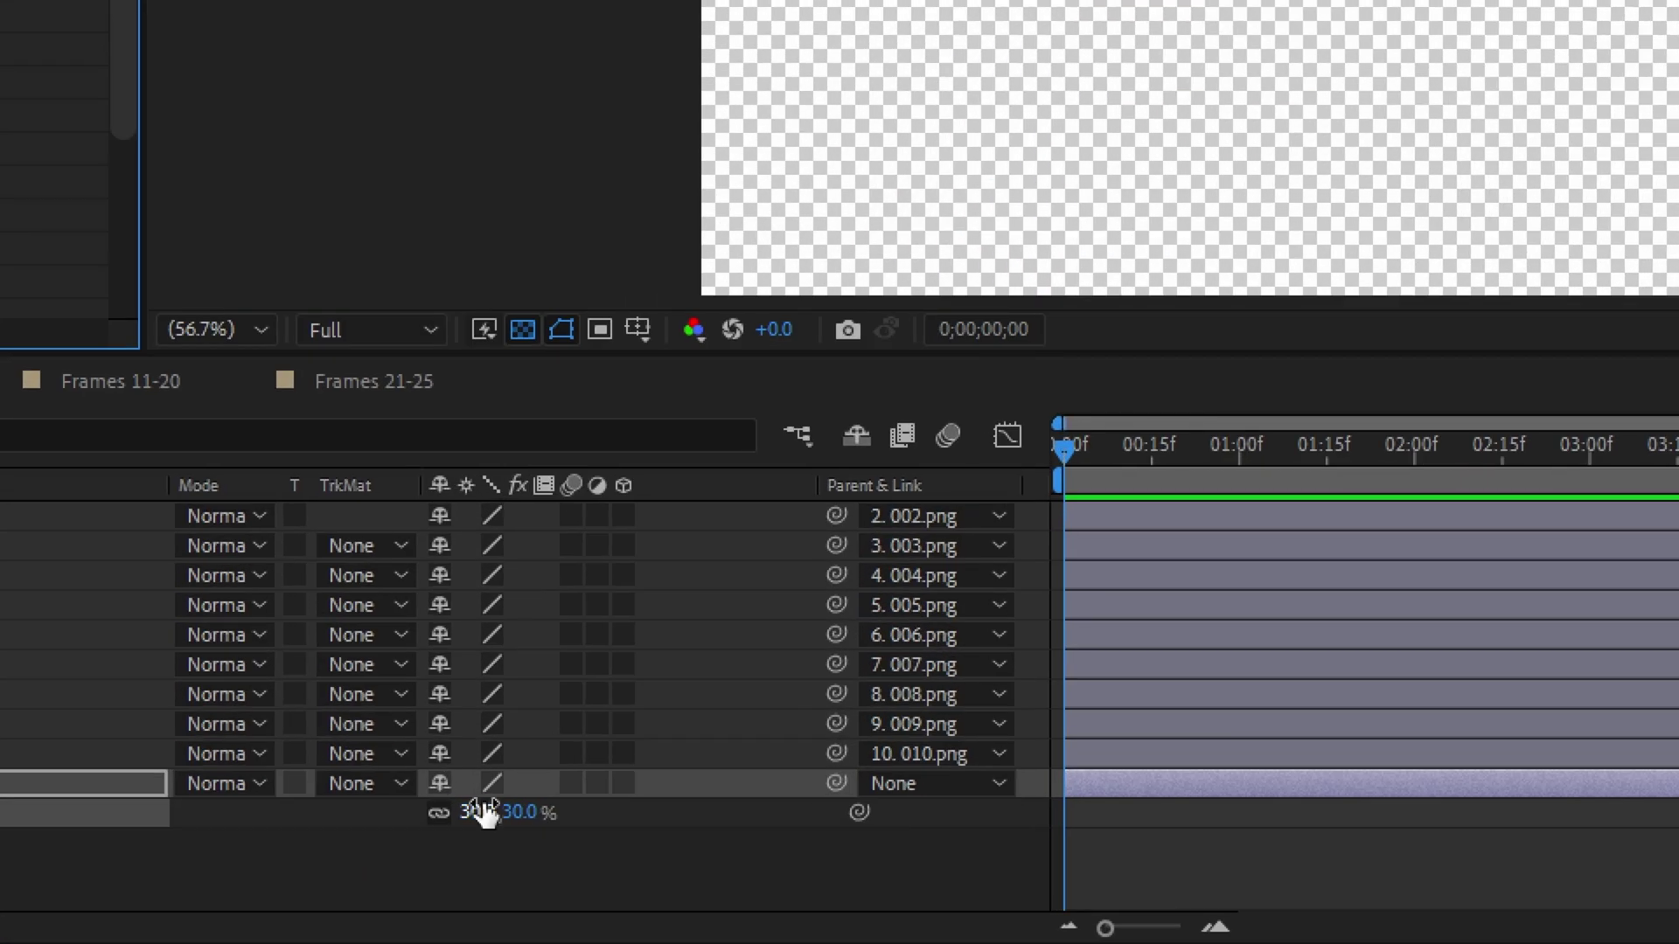
- Set the scale of 010.png to 56450292.7% at the start of Frames 1-10 and preview the animation
{"action": "left_click", "coordinate": [487, 876]}
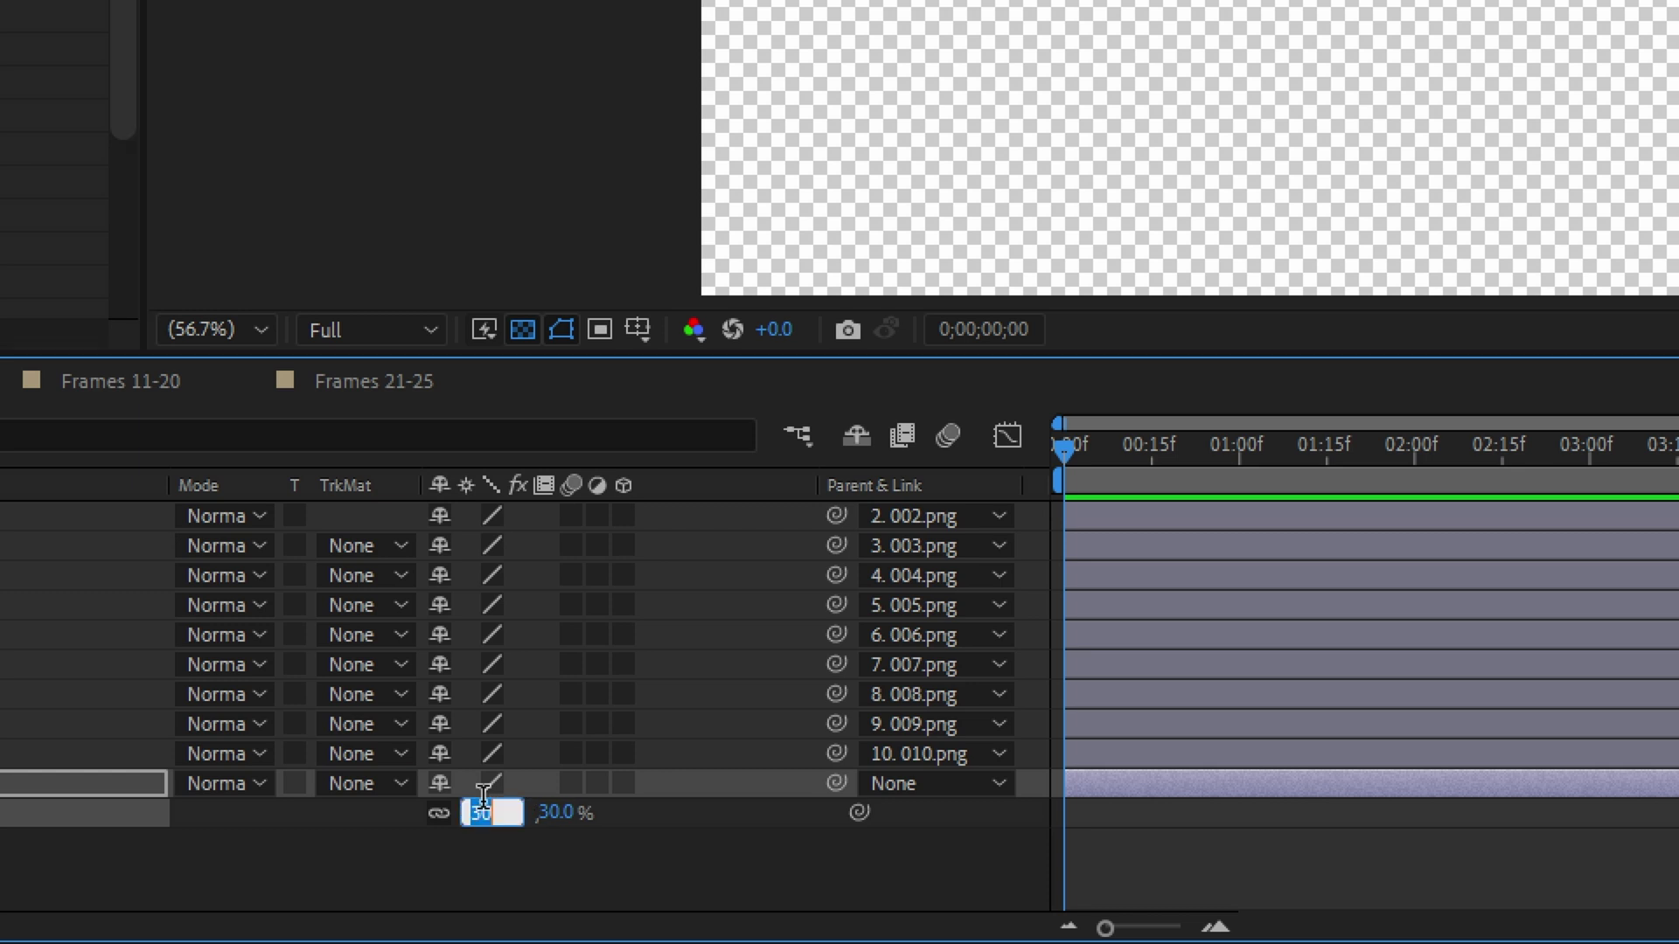
{"action": "key", "text": "ctrl+v"}
{"action": "key", "text": "Return"}
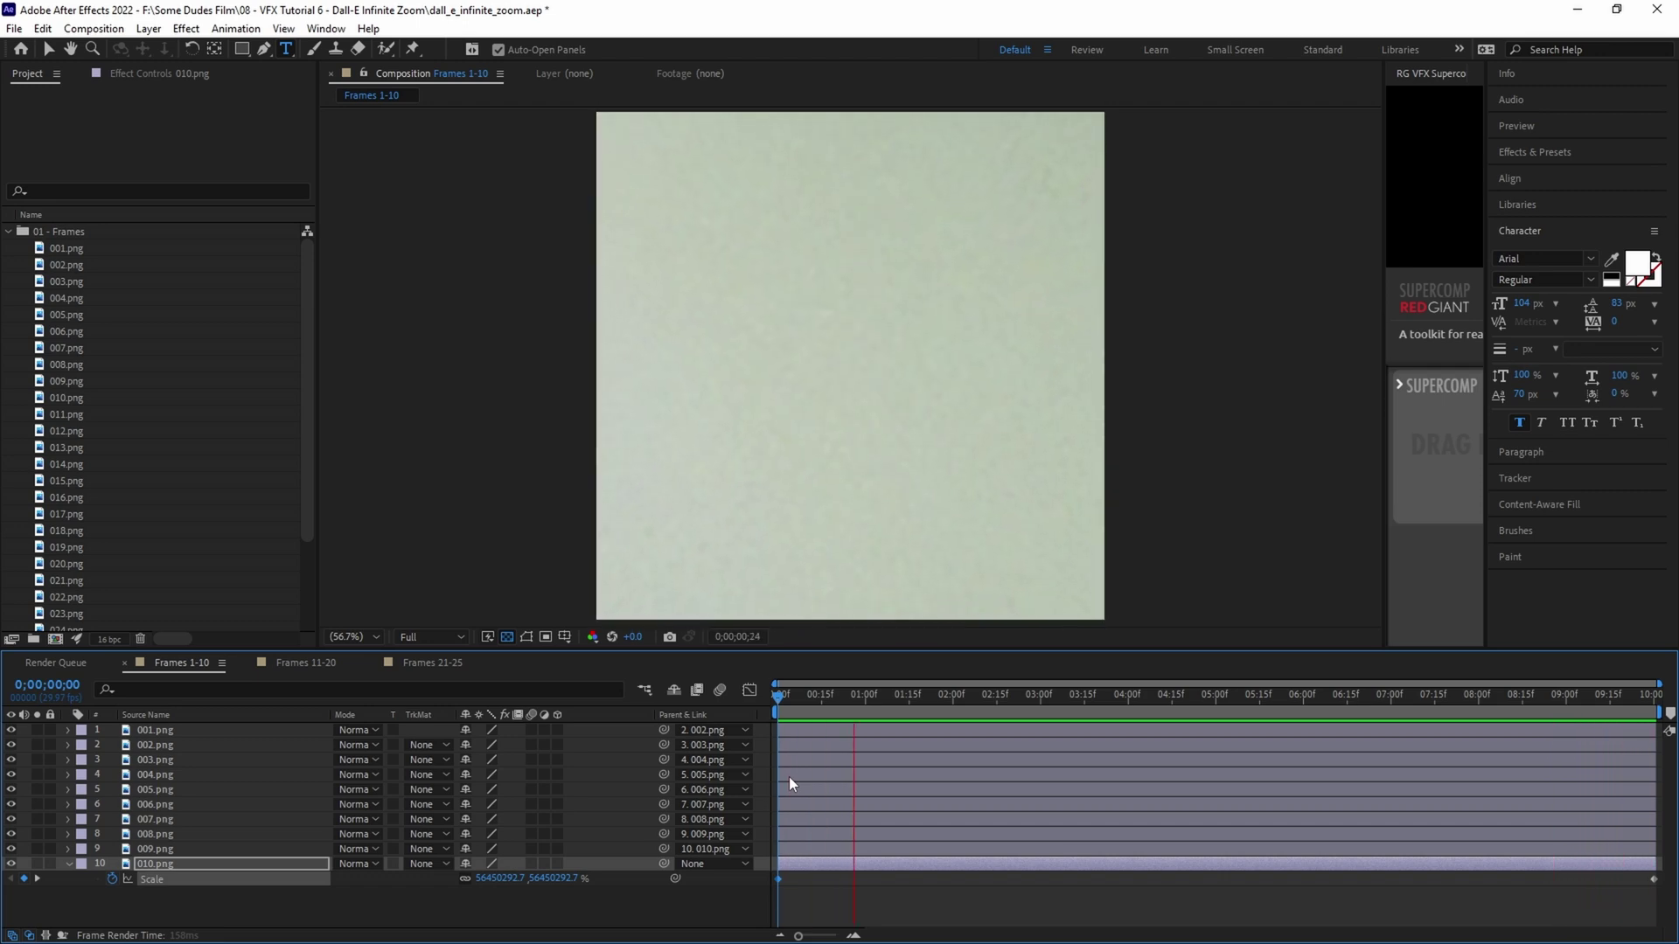
{"action": "key", "text": "space"}
{"action": "key", "text": "Home"}
- Apply the Exponential Scale keyframe assistant to both scale keyframes of 010.png and preview the zoom
{"action": "left_click_drag", "start_coordinate": [776, 880], "coordinate": [1660, 890]}
{"action": "right_click", "coordinate": [1653, 879]}
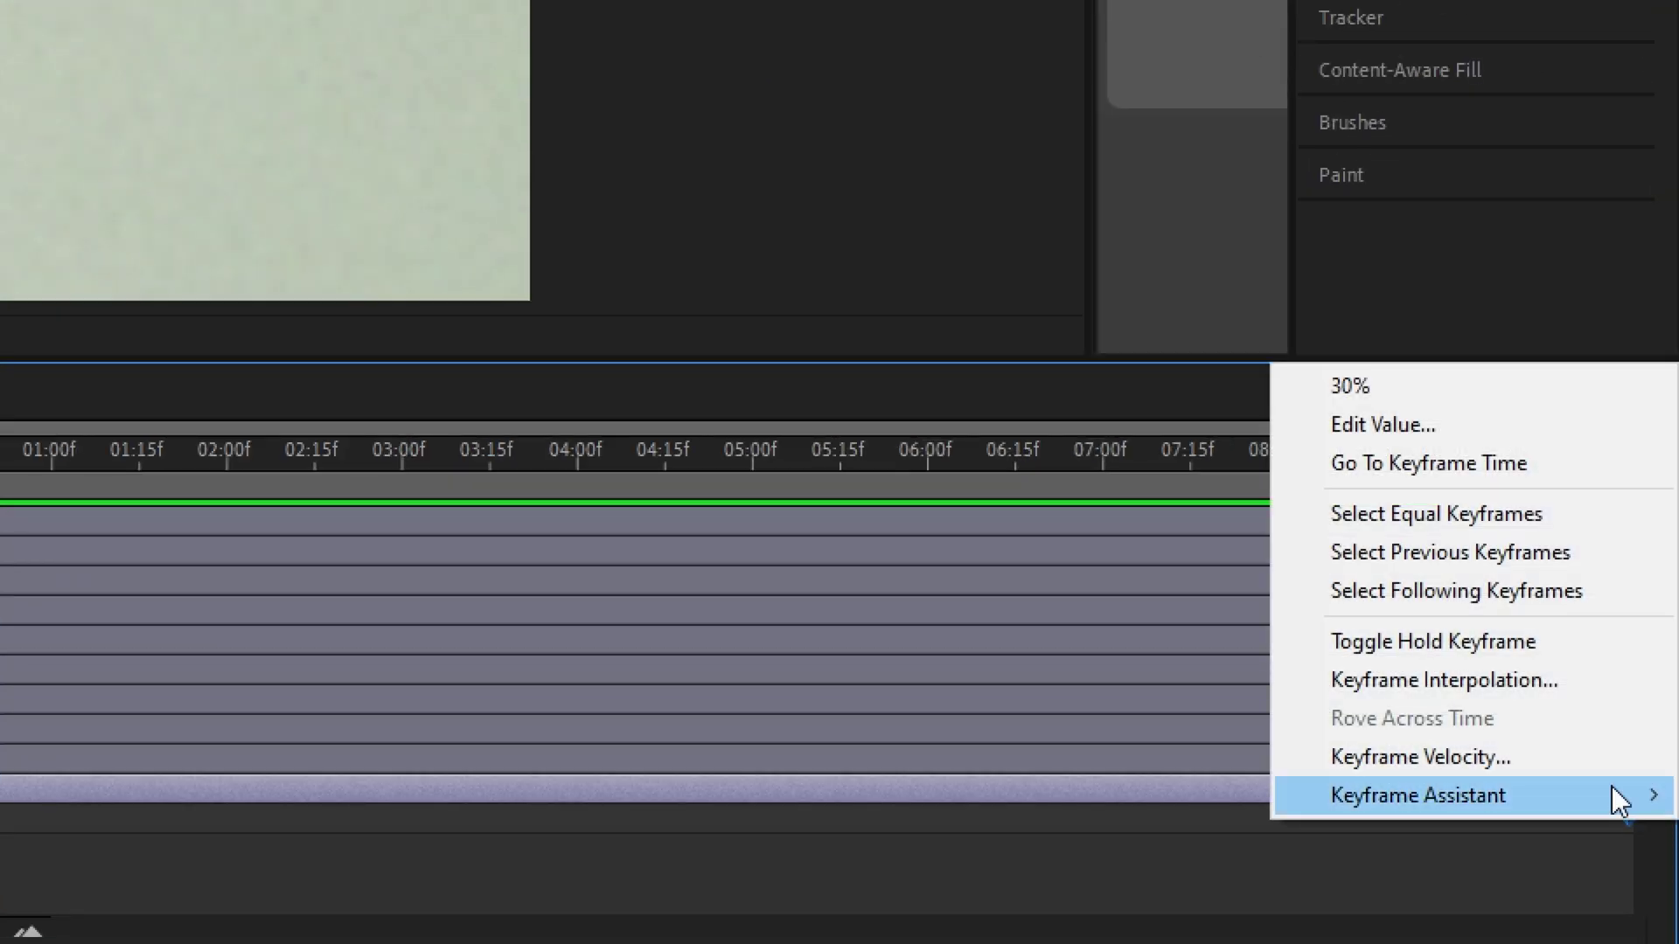
{"action": "mouse_move", "coordinate": [1613, 778]}
{"action": "left_click", "coordinate": [974, 679]}
{"action": "key", "text": "space"}
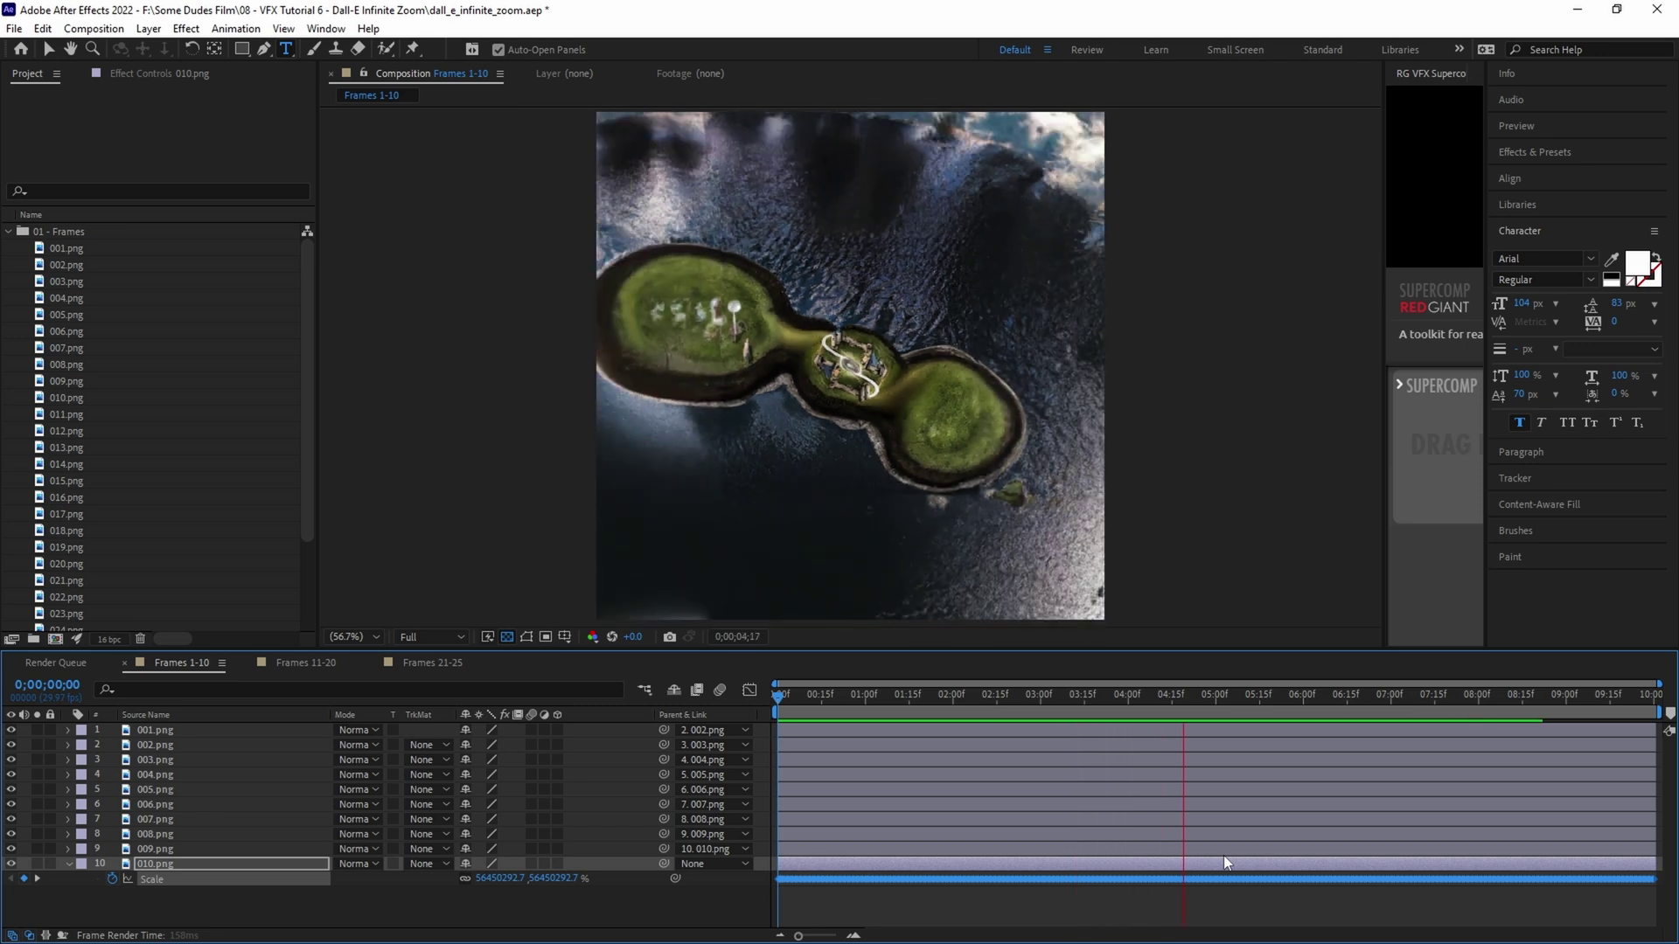
- Create a new composition named Layers with a duration of 0;00;30;01
{"action": "left_click", "coordinate": [305, 662]}
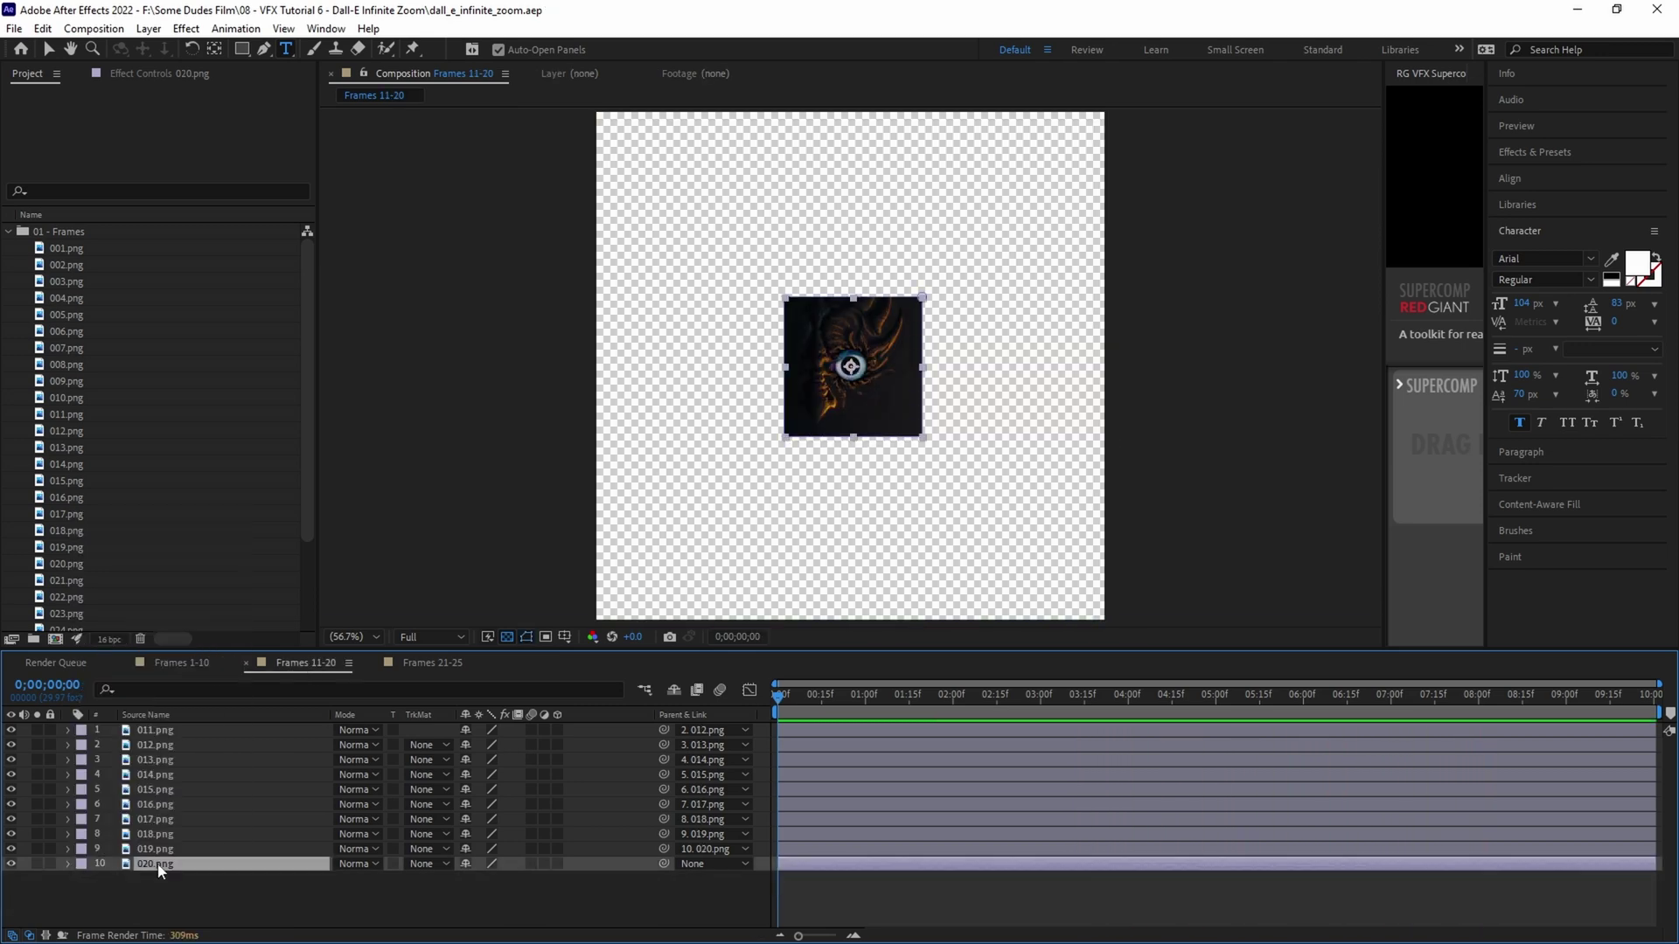
{"action": "left_click", "coordinate": [181, 662]}
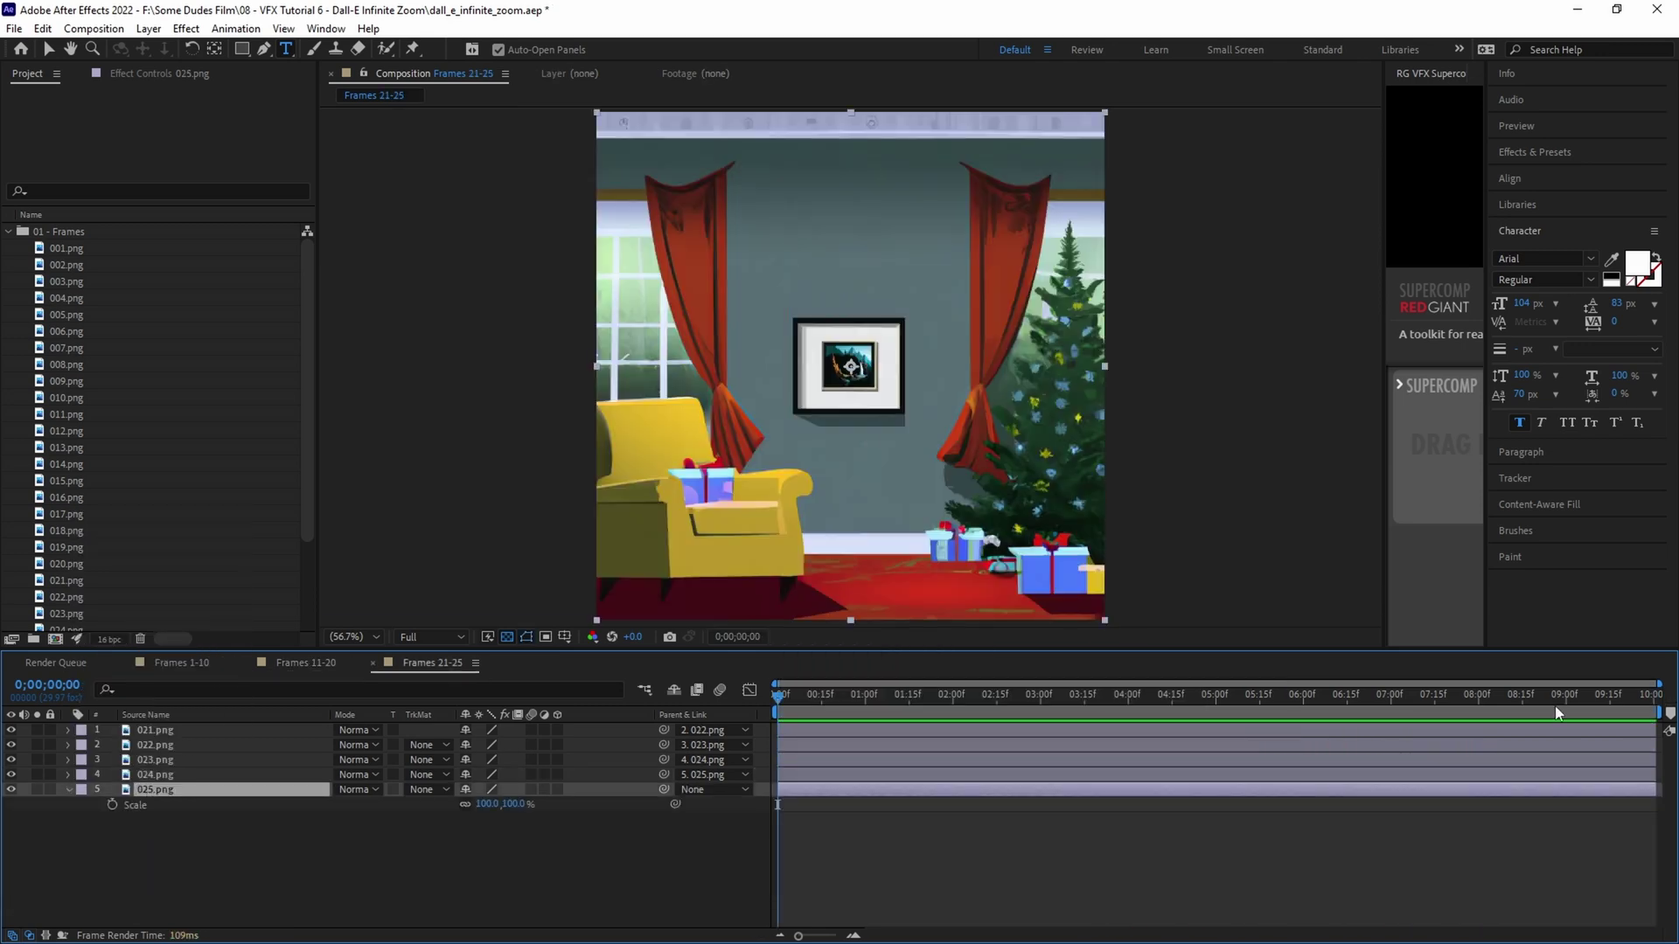
{"action": "left_click", "coordinate": [54, 641]}
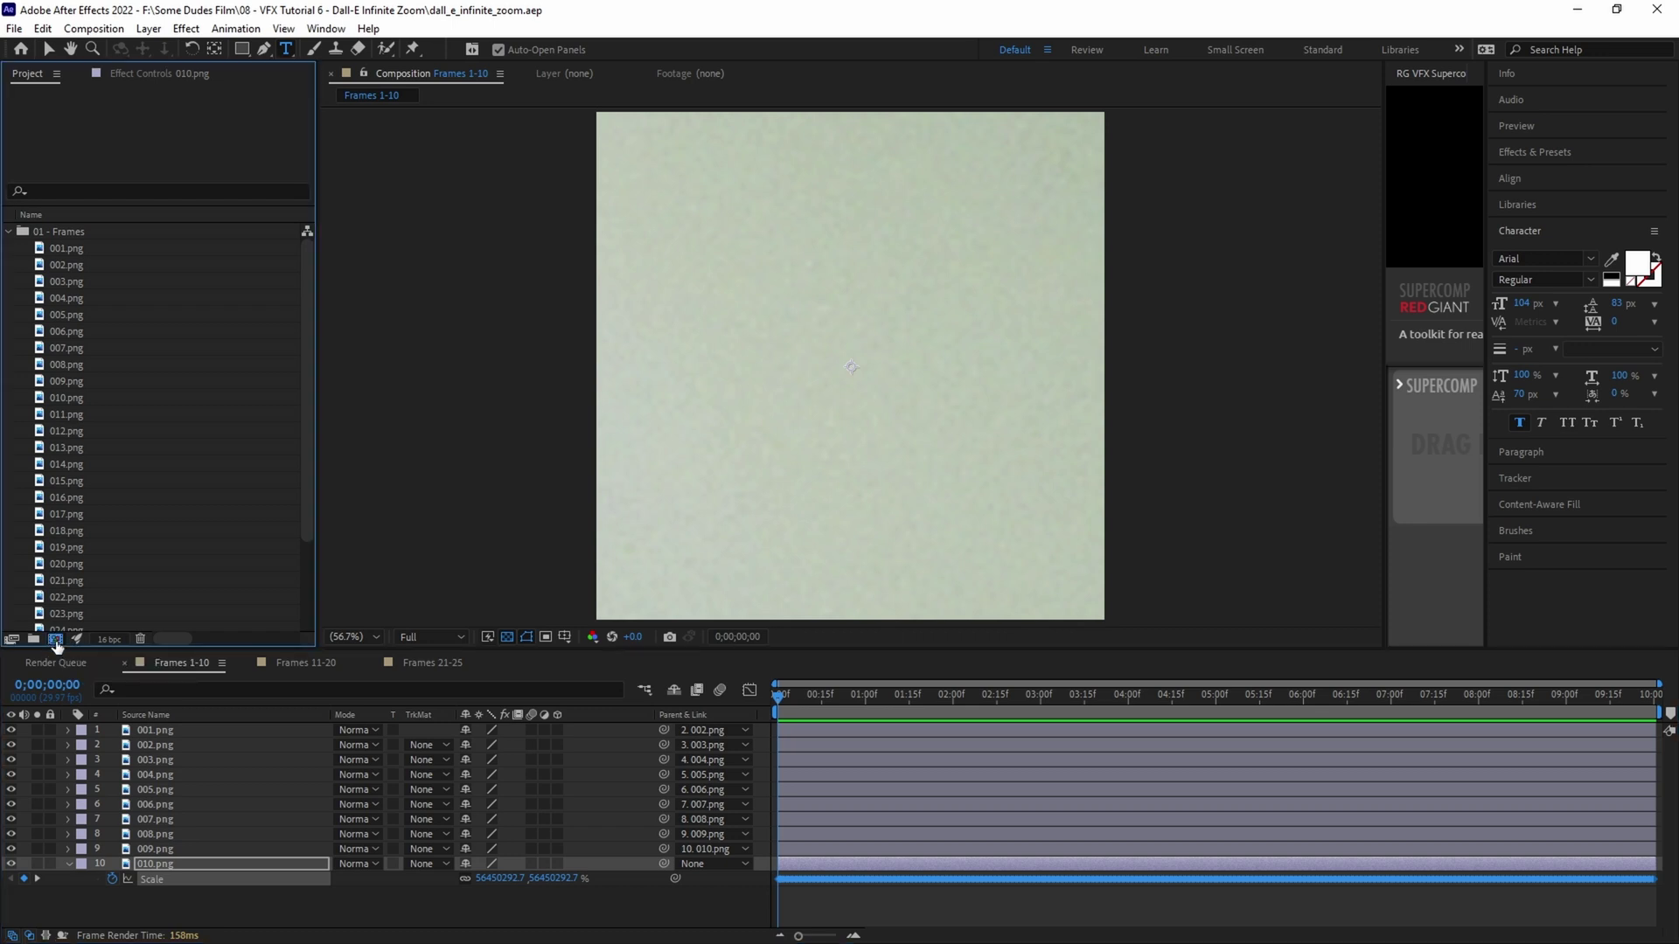
{"action": "type", "text": "Layers"}
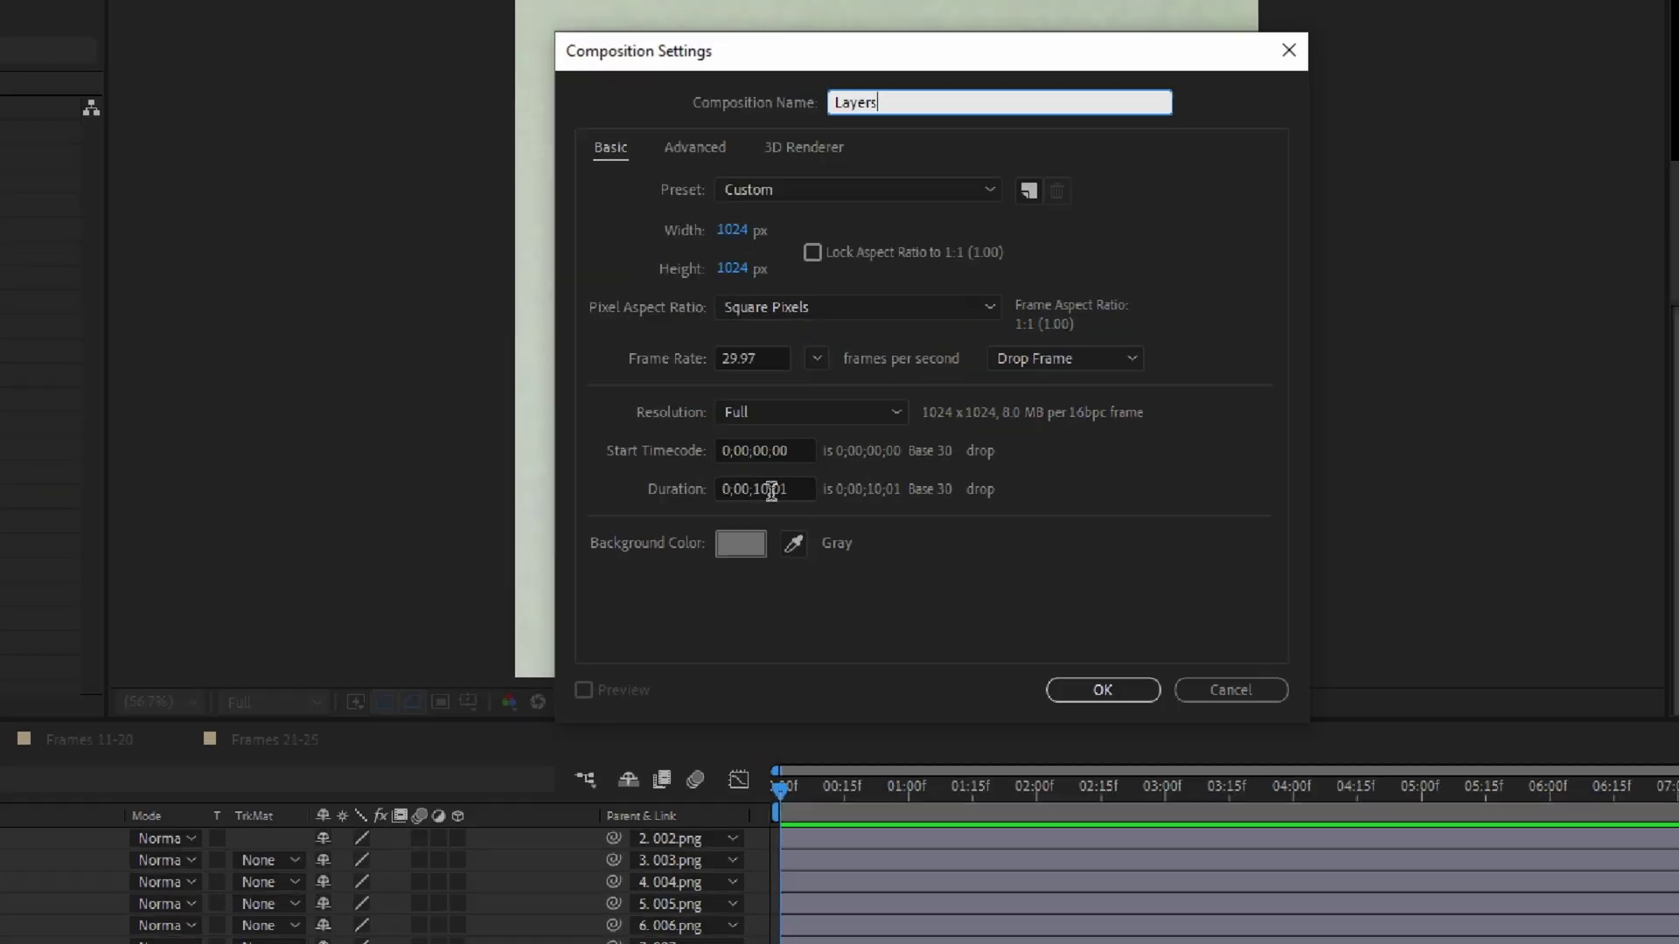
{"action": "left_click", "coordinate": [770, 493]}
{"action": "key", "text": "BackSpace"}
{"action": "key", "text": "BackSpace"}
{"action": "type", "text": "30"}
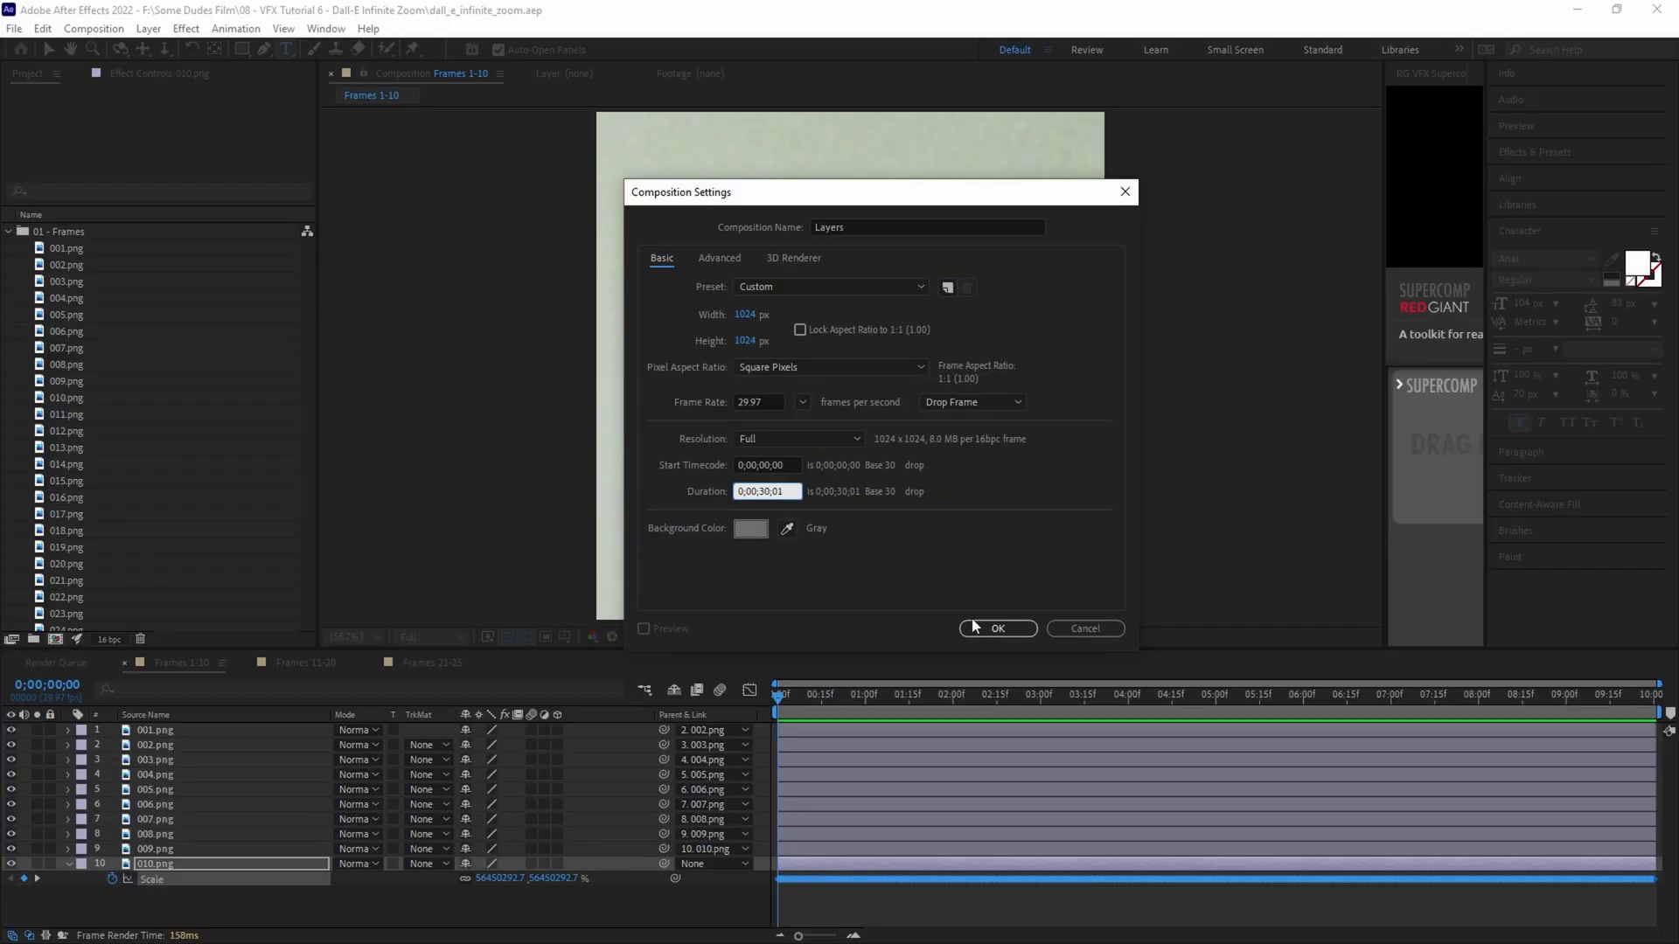
{"action": "left_click", "coordinate": [1225, 762]}
- Add Frames 1-10, Frames 11-20 and Frames 21-25 to the Layers composition and stagger them in time with short overlaps
{"action": "left_click", "coordinate": [77, 551]}
{"action": "left_click", "coordinate": [78, 580], "text": "shift"}
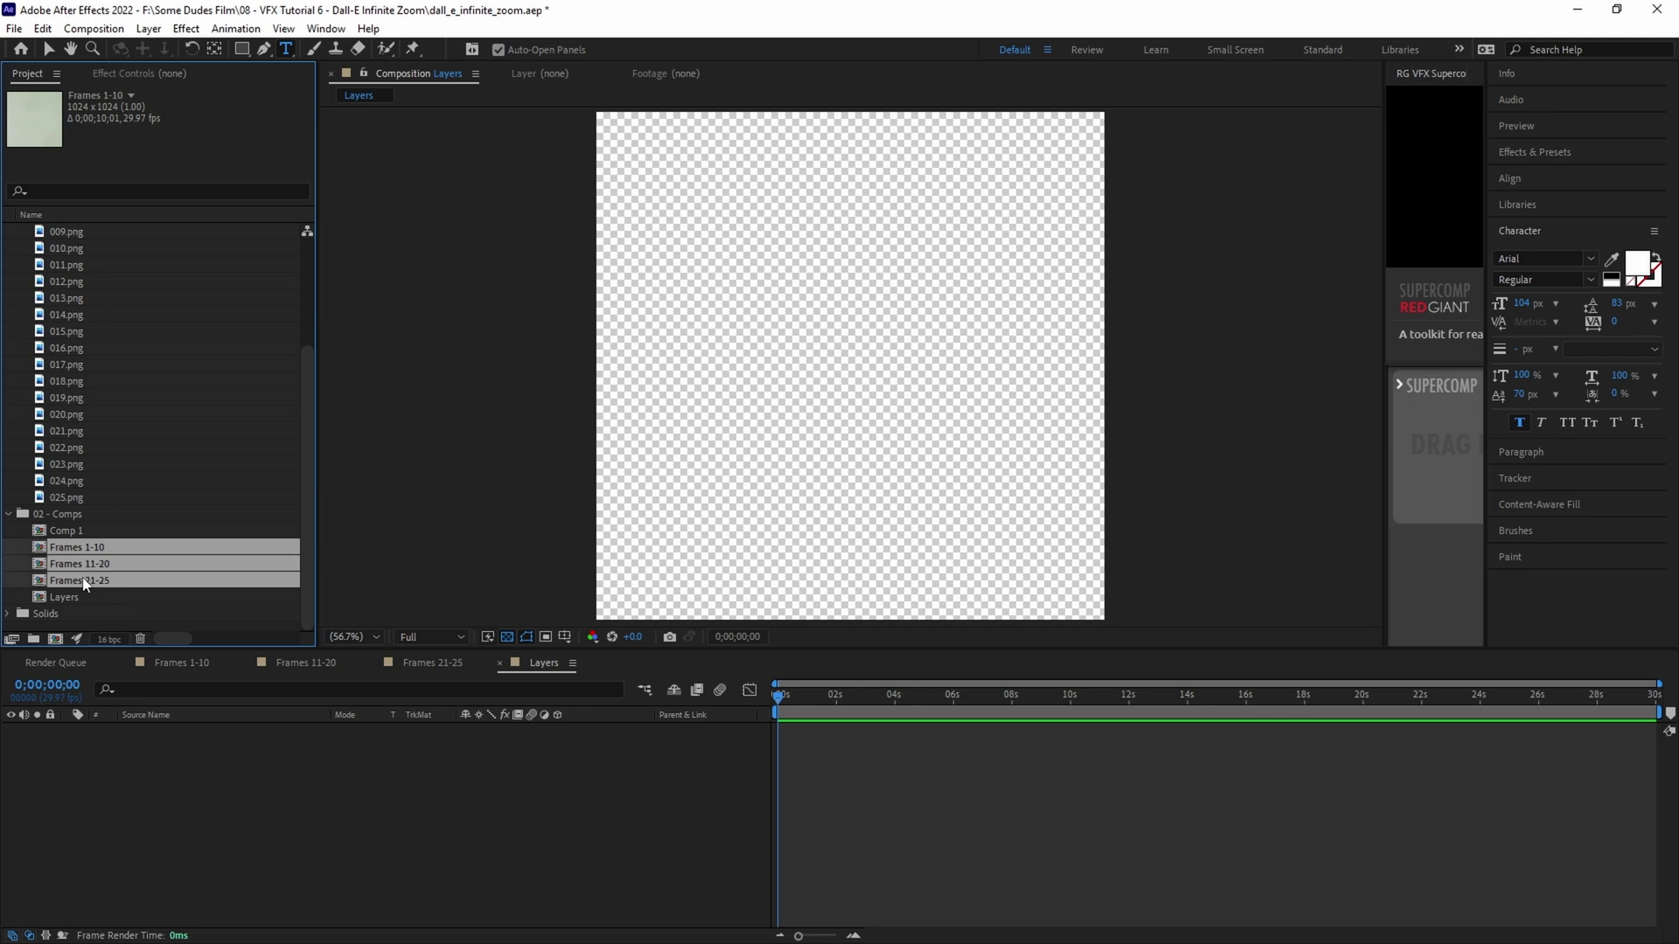
{"action": "left_click_drag", "start_coordinate": [85, 547], "coordinate": [149, 739]}
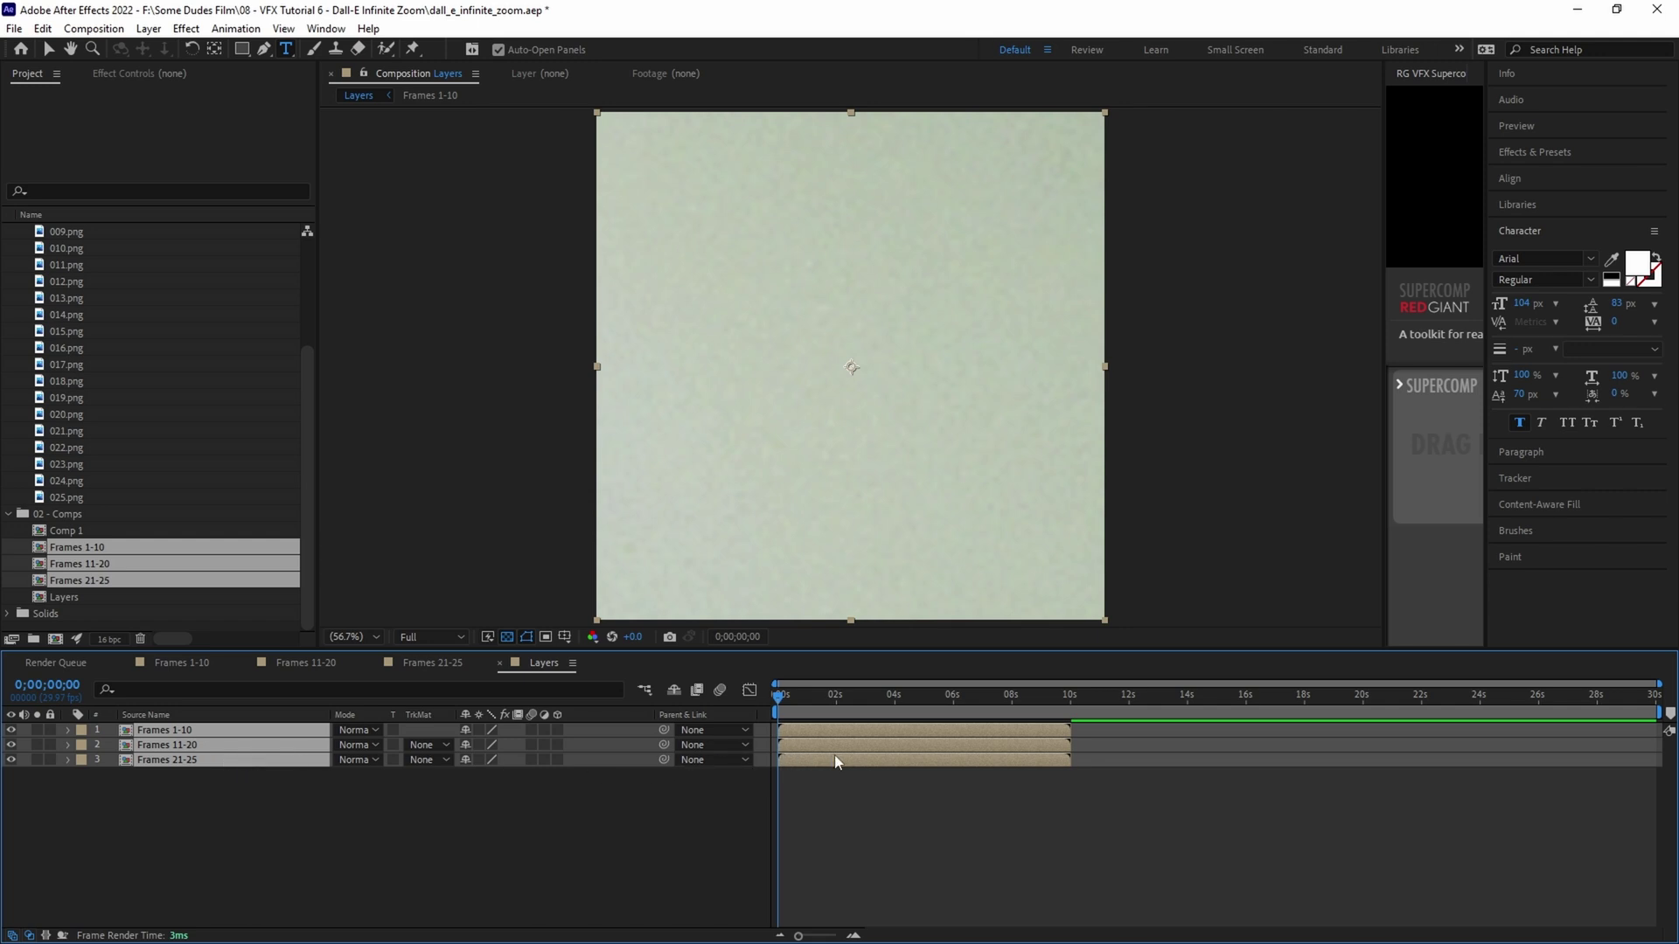
{"action": "left_click_drag", "start_coordinate": [852, 744], "coordinate": [1120, 747]}
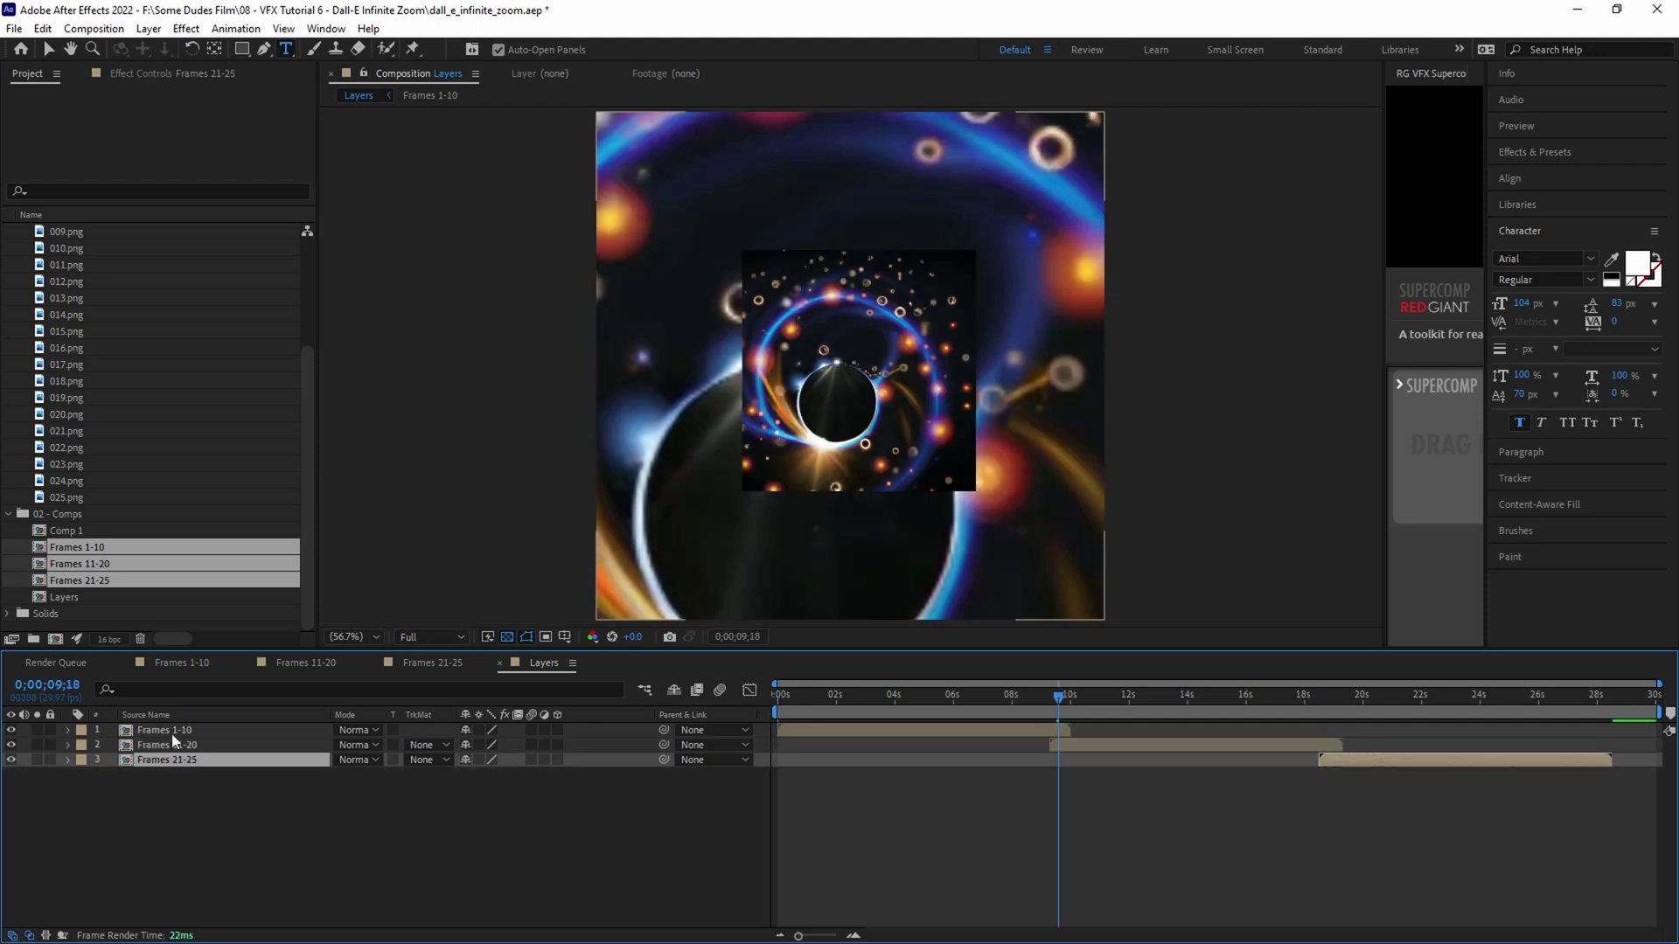
- Align Frames 11-20 with the end of Frames 1-10 by temporarily lowering the Frames 1-10 opacity, restoring it to 100%
{"action": "left_click", "coordinate": [175, 732]}
{"action": "key", "text": "t"}
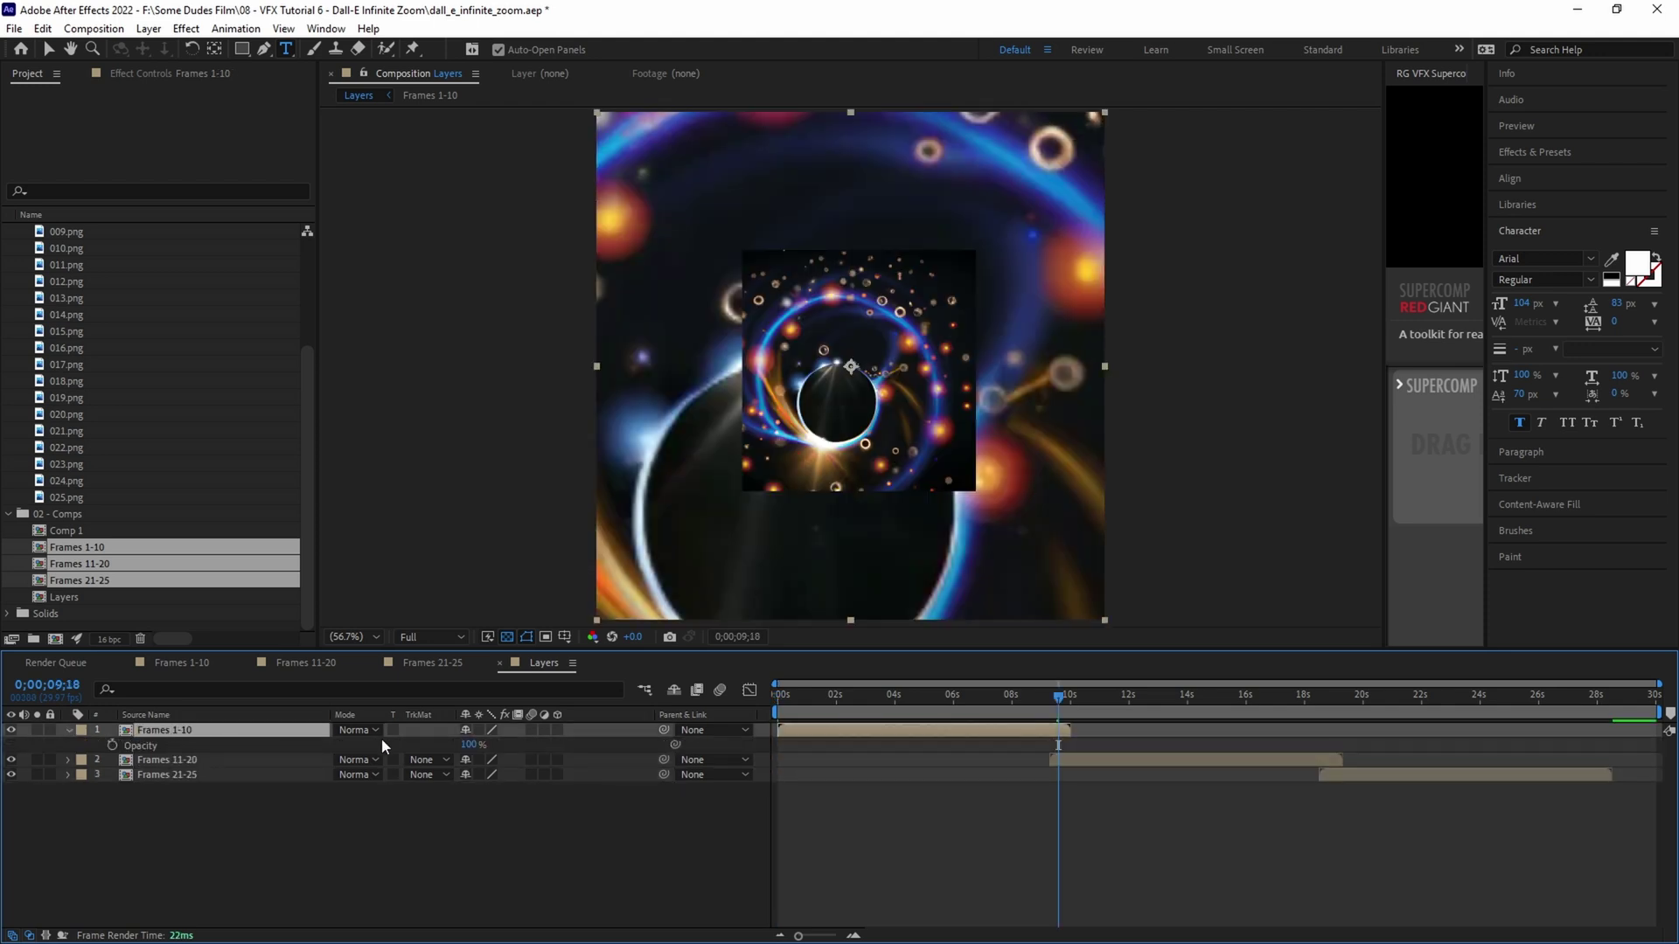
{"action": "left_click_drag", "start_coordinate": [477, 746], "coordinate": [428, 746]}
{"action": "left_click_drag", "start_coordinate": [1015, 761], "coordinate": [797, 762]}
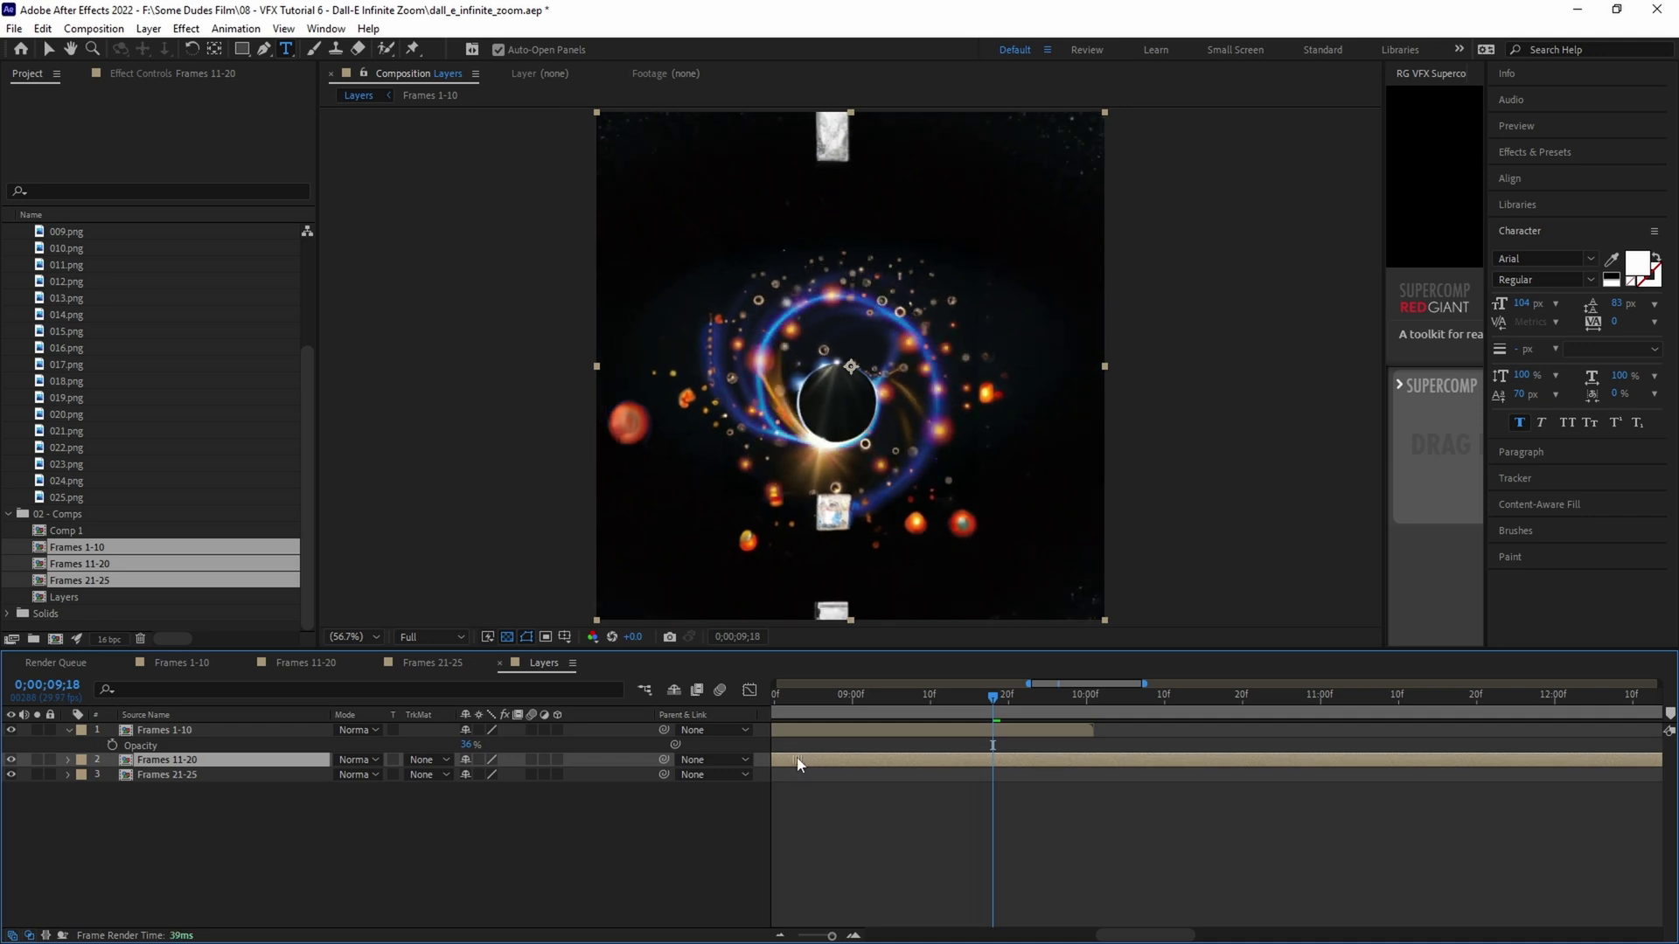
{"action": "left_click_drag", "start_coordinate": [468, 744], "coordinate": [570, 744]}
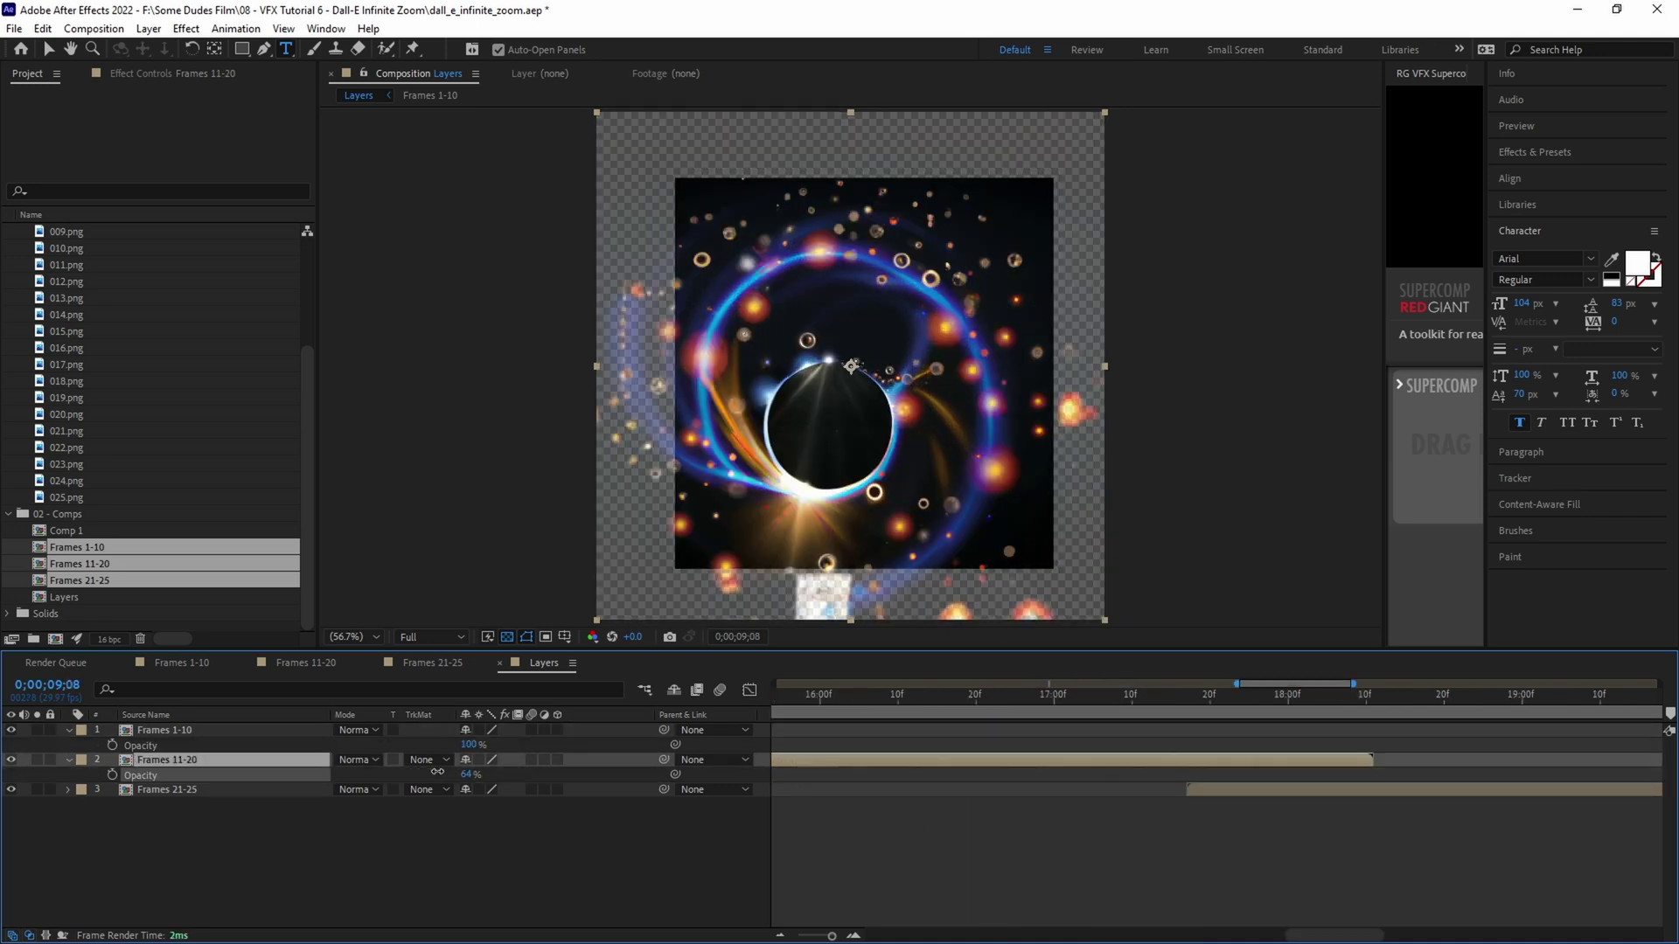
{"action": "left_click", "coordinate": [1262, 787]}
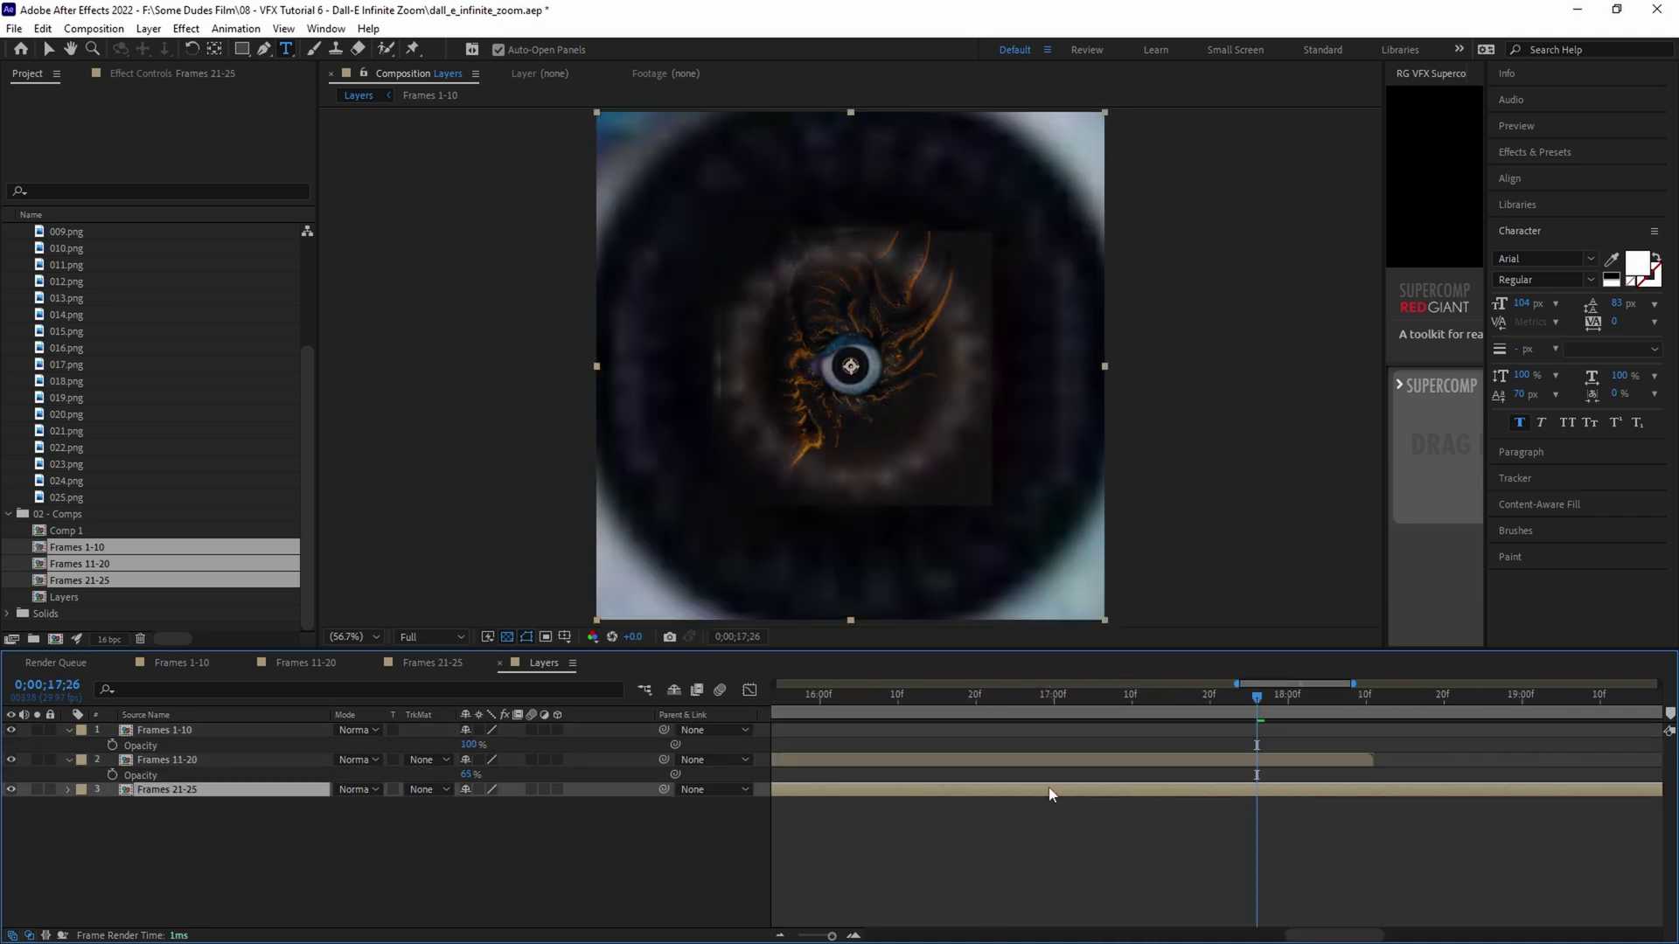
- Create a composition from the Layers composition and name it Trim
{"action": "left_click", "coordinate": [72, 601]}
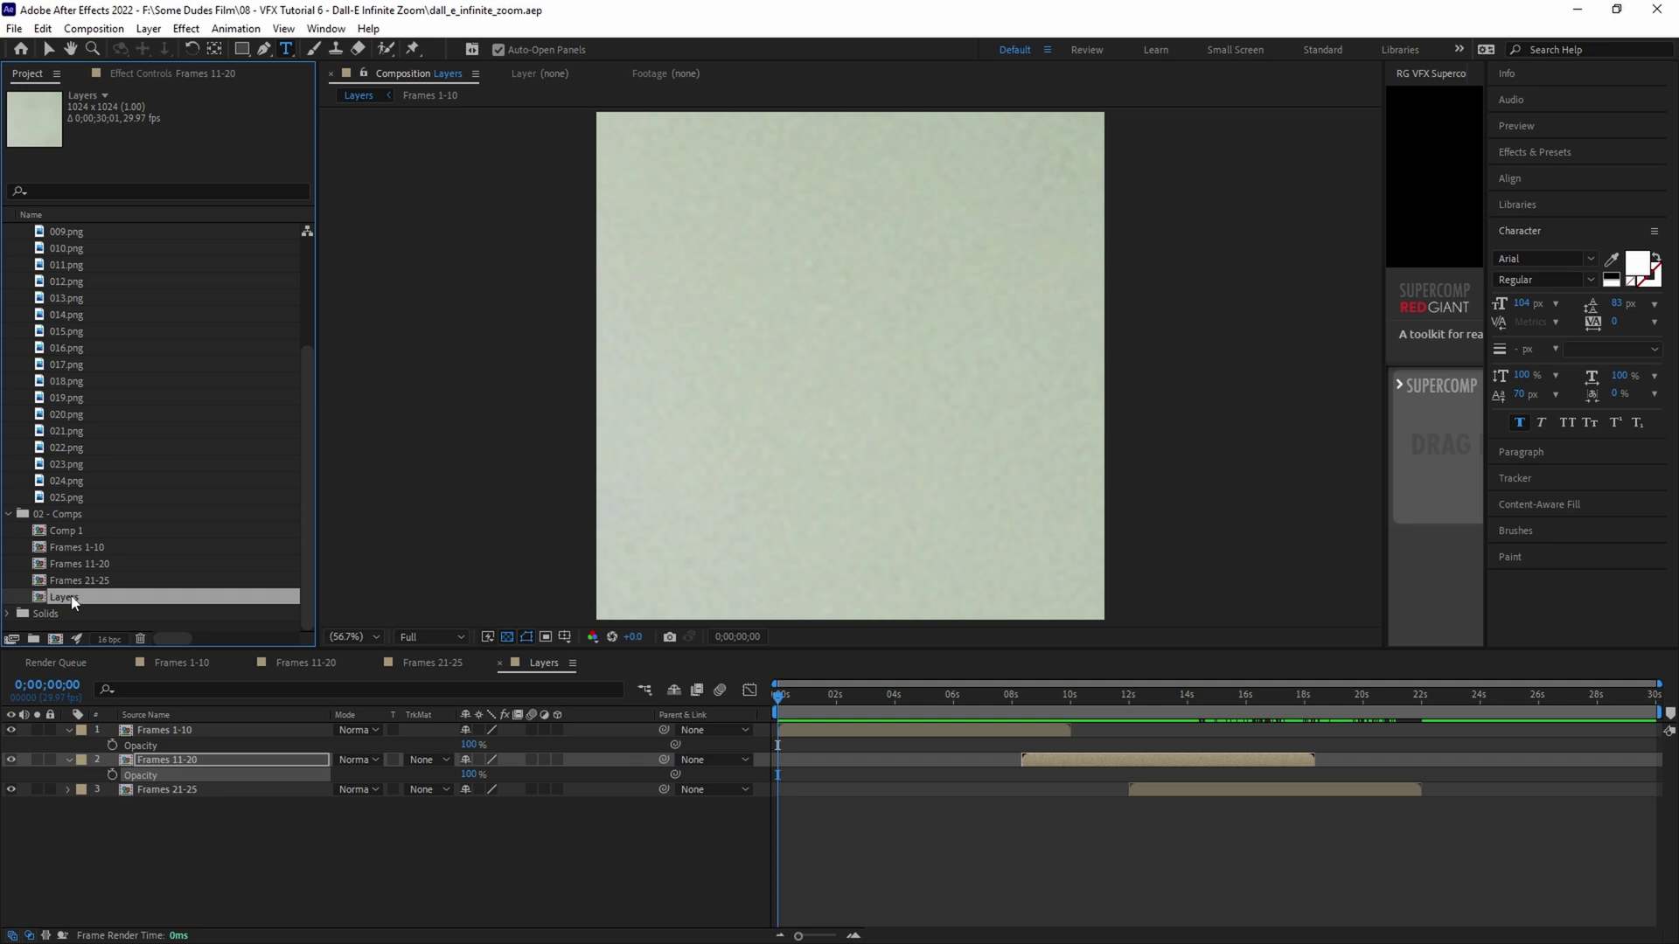
{"action": "left_click_drag", "start_coordinate": [72, 602], "coordinate": [55, 637]}
{"action": "key", "text": "ctrl+k"}
{"action": "type", "text": "Trim"}
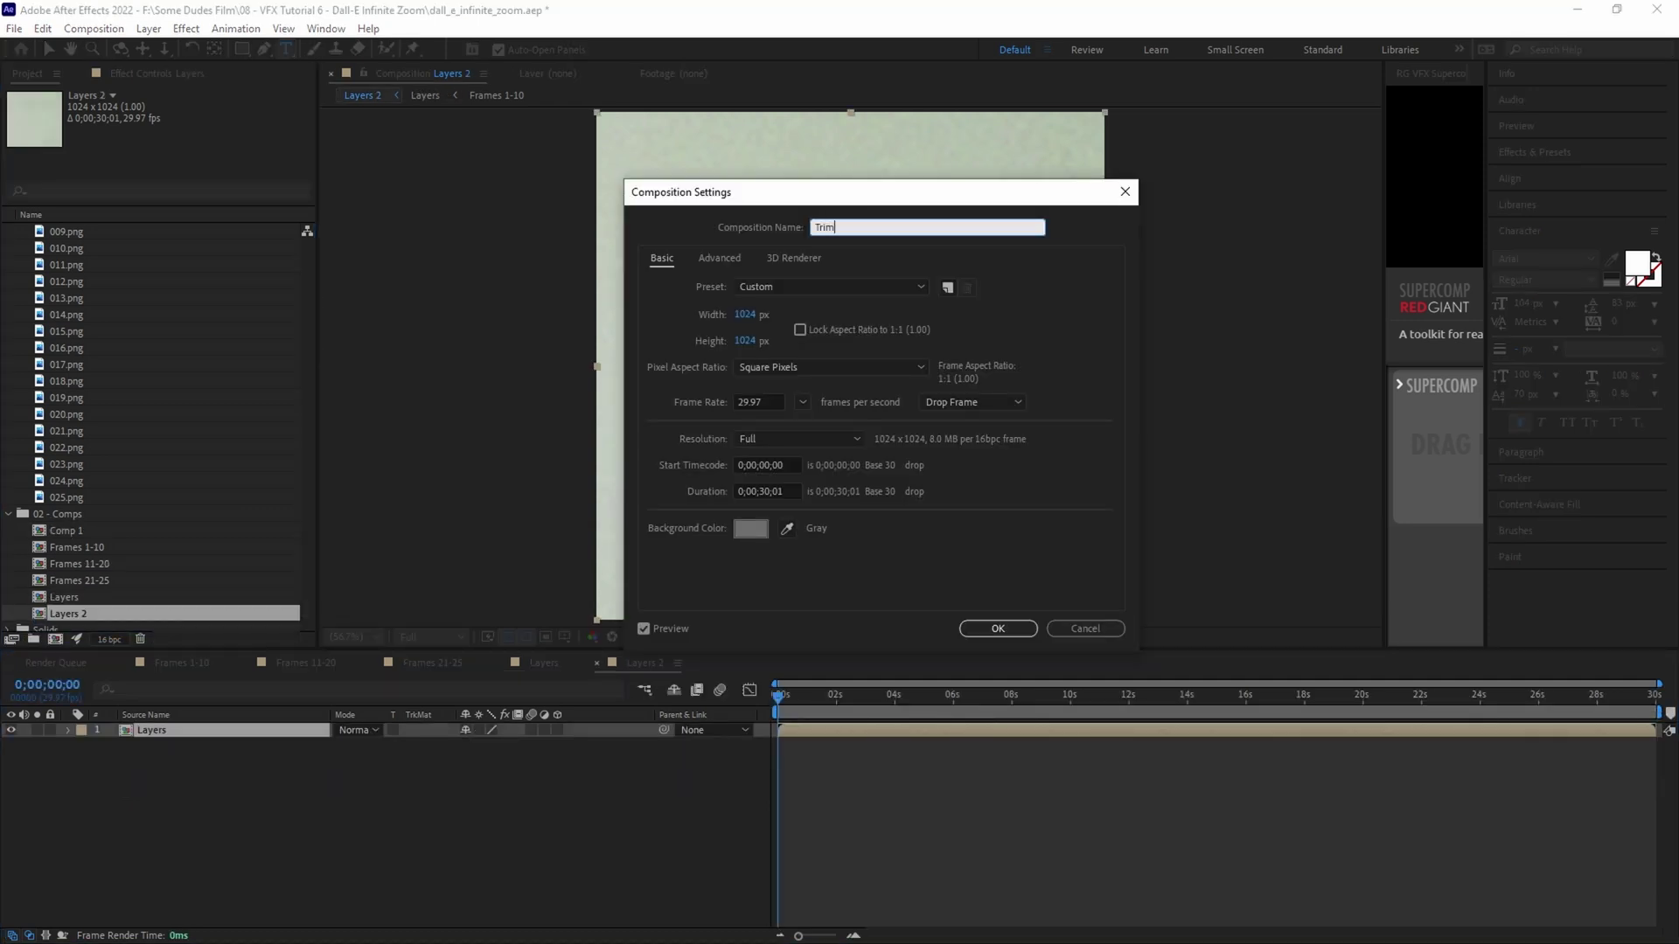
{"action": "key", "text": "Return"}
- Set the work area from about 0.7 to about 22 seconds and trim the Trim composition to it
{"action": "mouse_move", "coordinate": [778, 697]}
{"action": "left_mouse_down"}
{"action": "mouse_move", "coordinate": [820, 706]}
{"action": "mouse_move", "coordinate": [799, 712]}
{"action": "left_mouse_up"}
{"action": "key", "text": "b"}
{"action": "left_click_drag", "start_coordinate": [1481, 702], "coordinate": [1406, 707]}
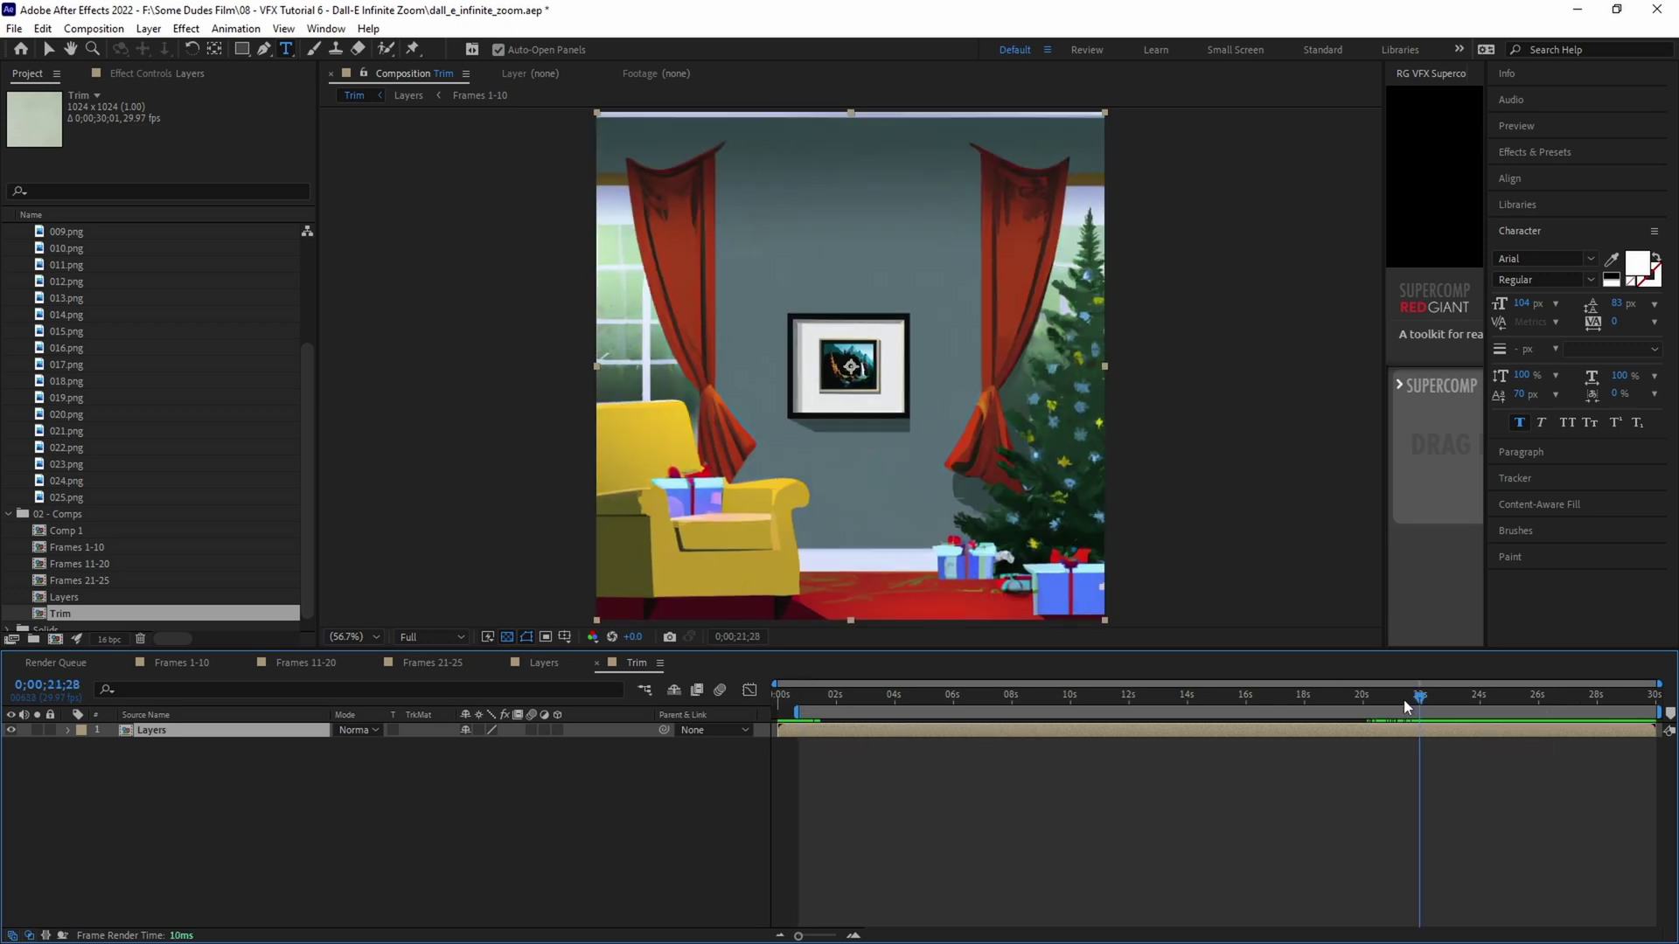
{"action": "key", "text": "Page_Down"}
{"action": "key", "text": "Page_Down"}
{"action": "key", "text": "n"}
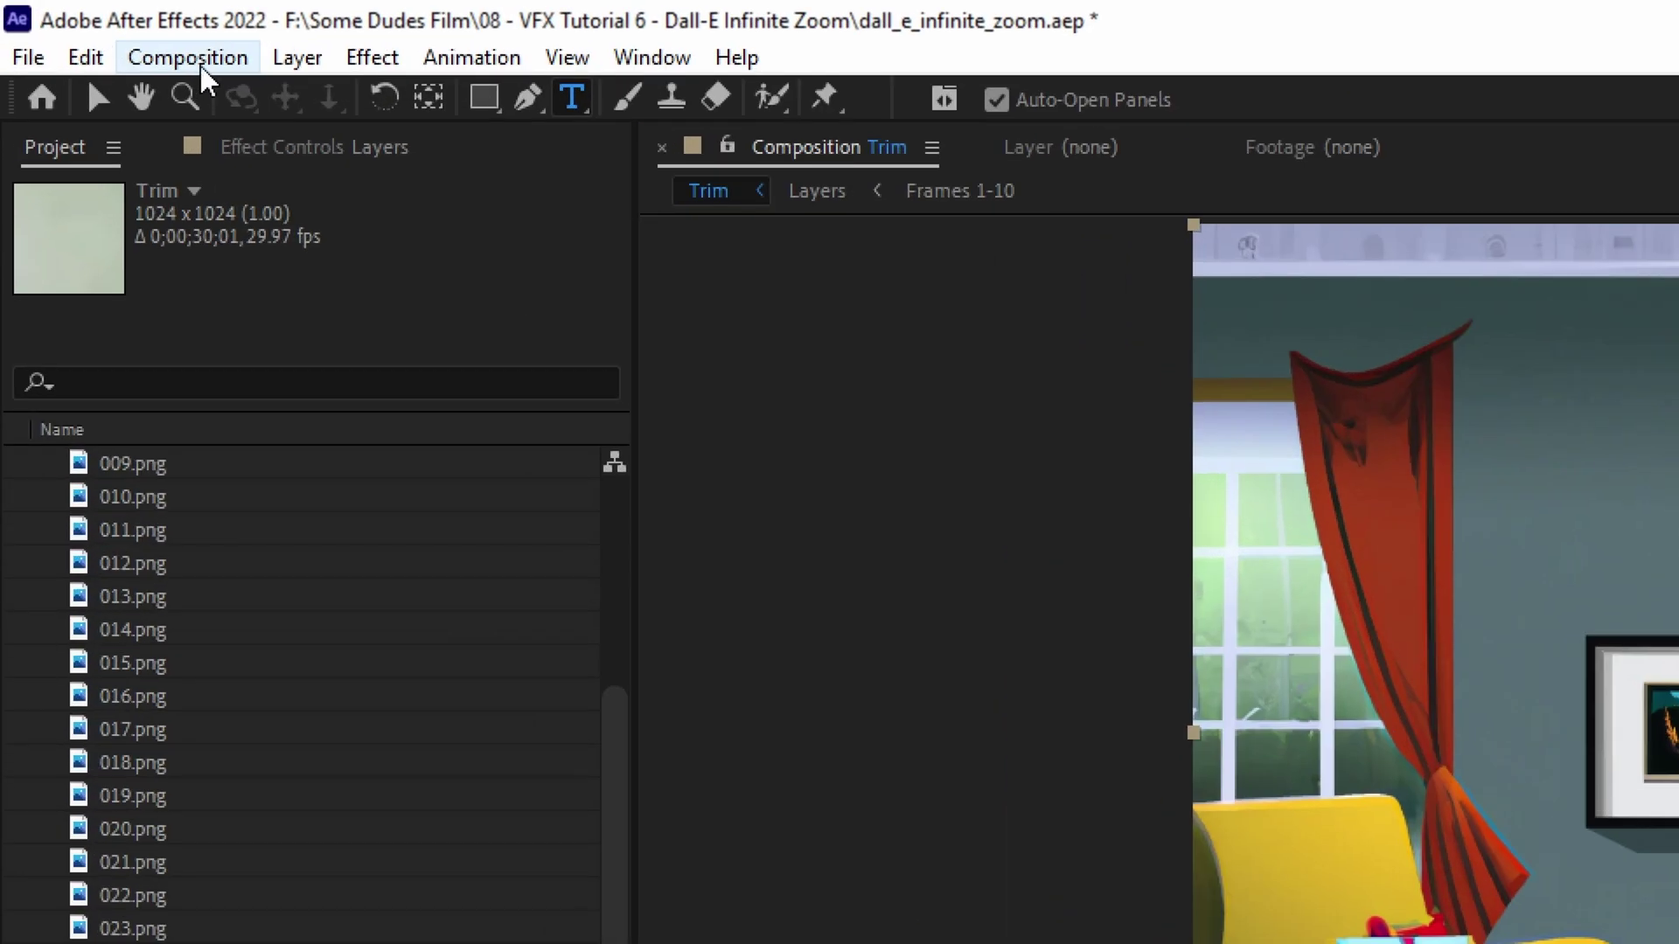
{"action": "left_click", "coordinate": [202, 70]}
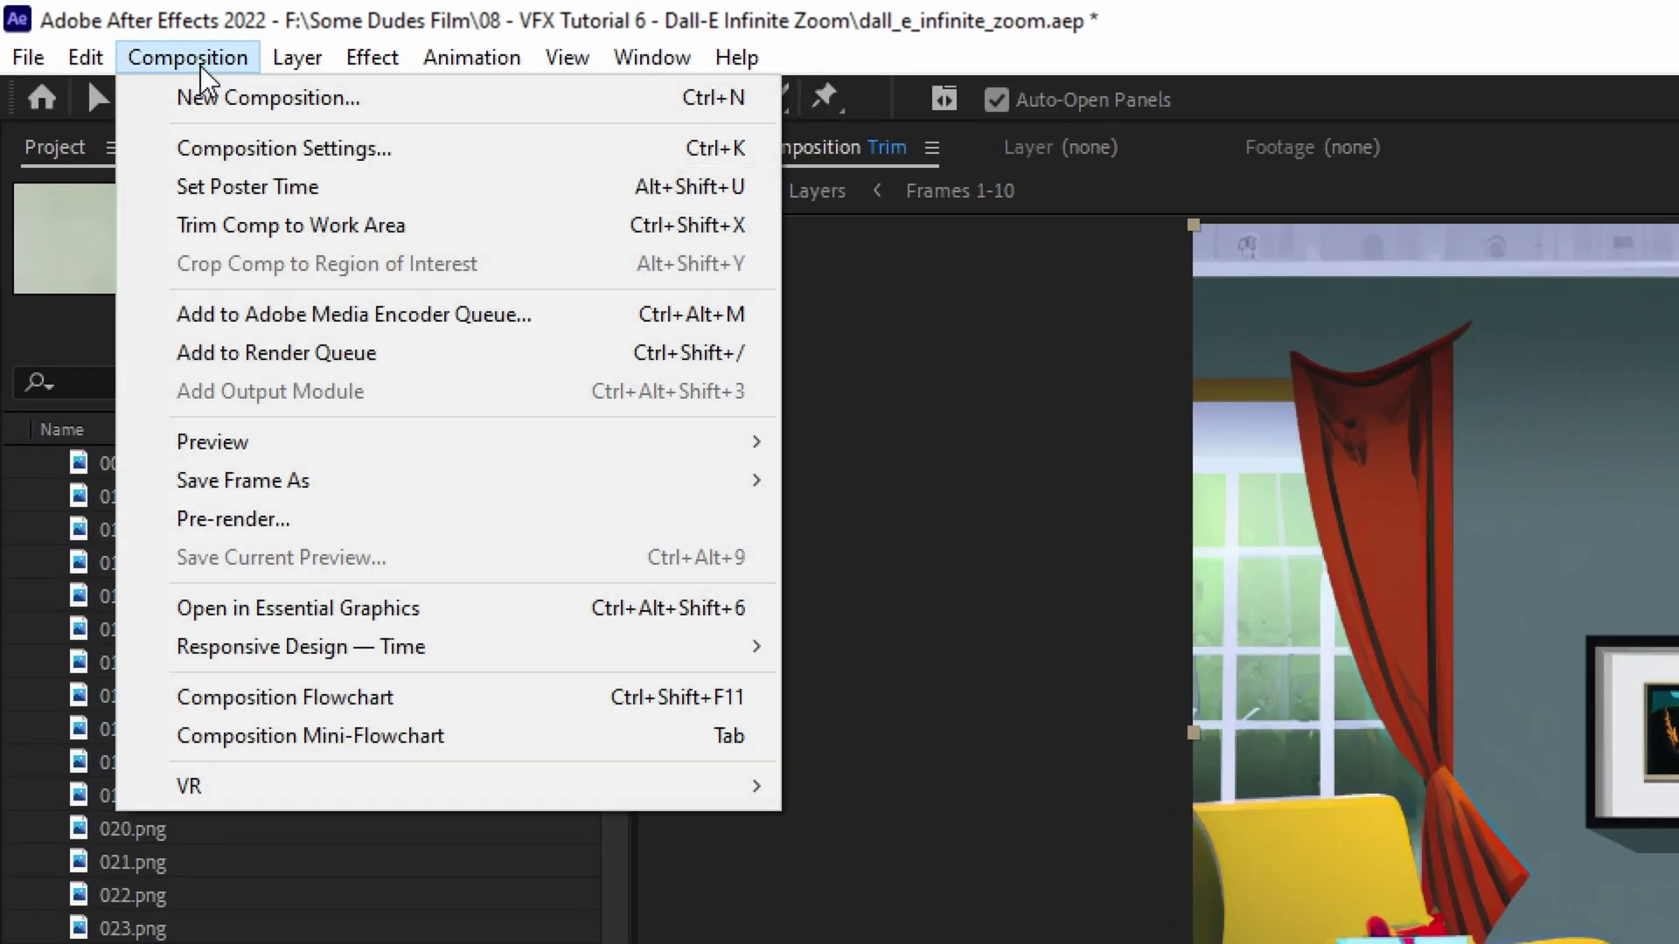
{"action": "left_click", "coordinate": [229, 223]}
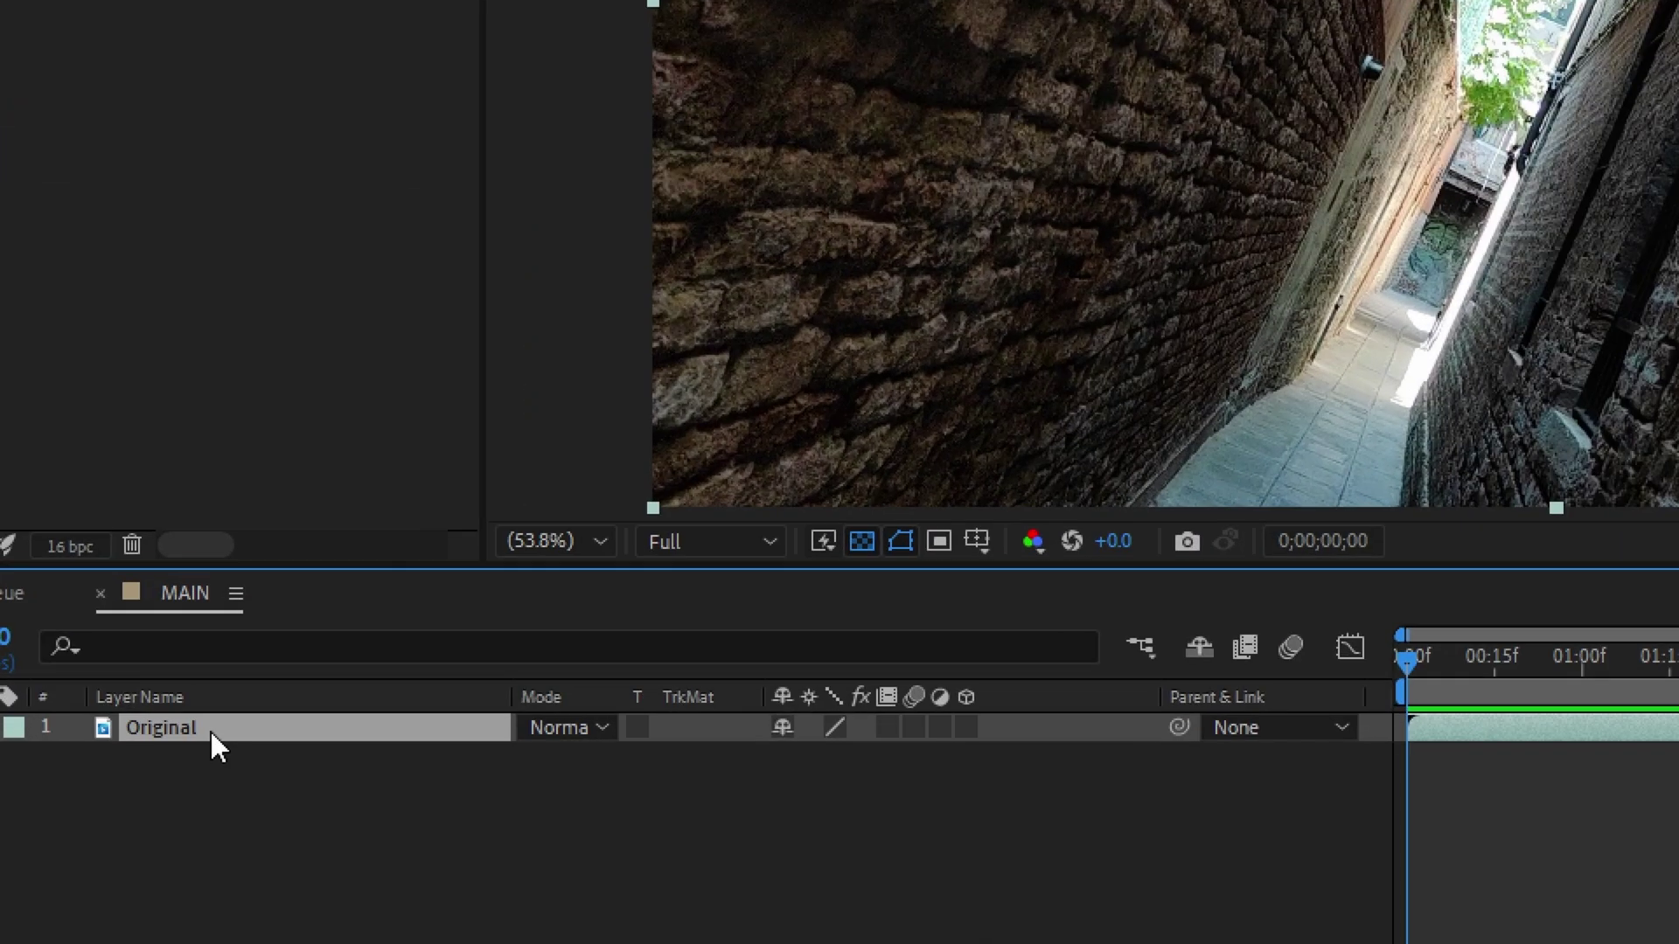
- In the MAIN composition of the 3D tracking project, run Track Camera on the Original layer
{"action": "right_click", "coordinate": [140, 730]}
{"action": "mouse_move", "coordinate": [495, 285]}
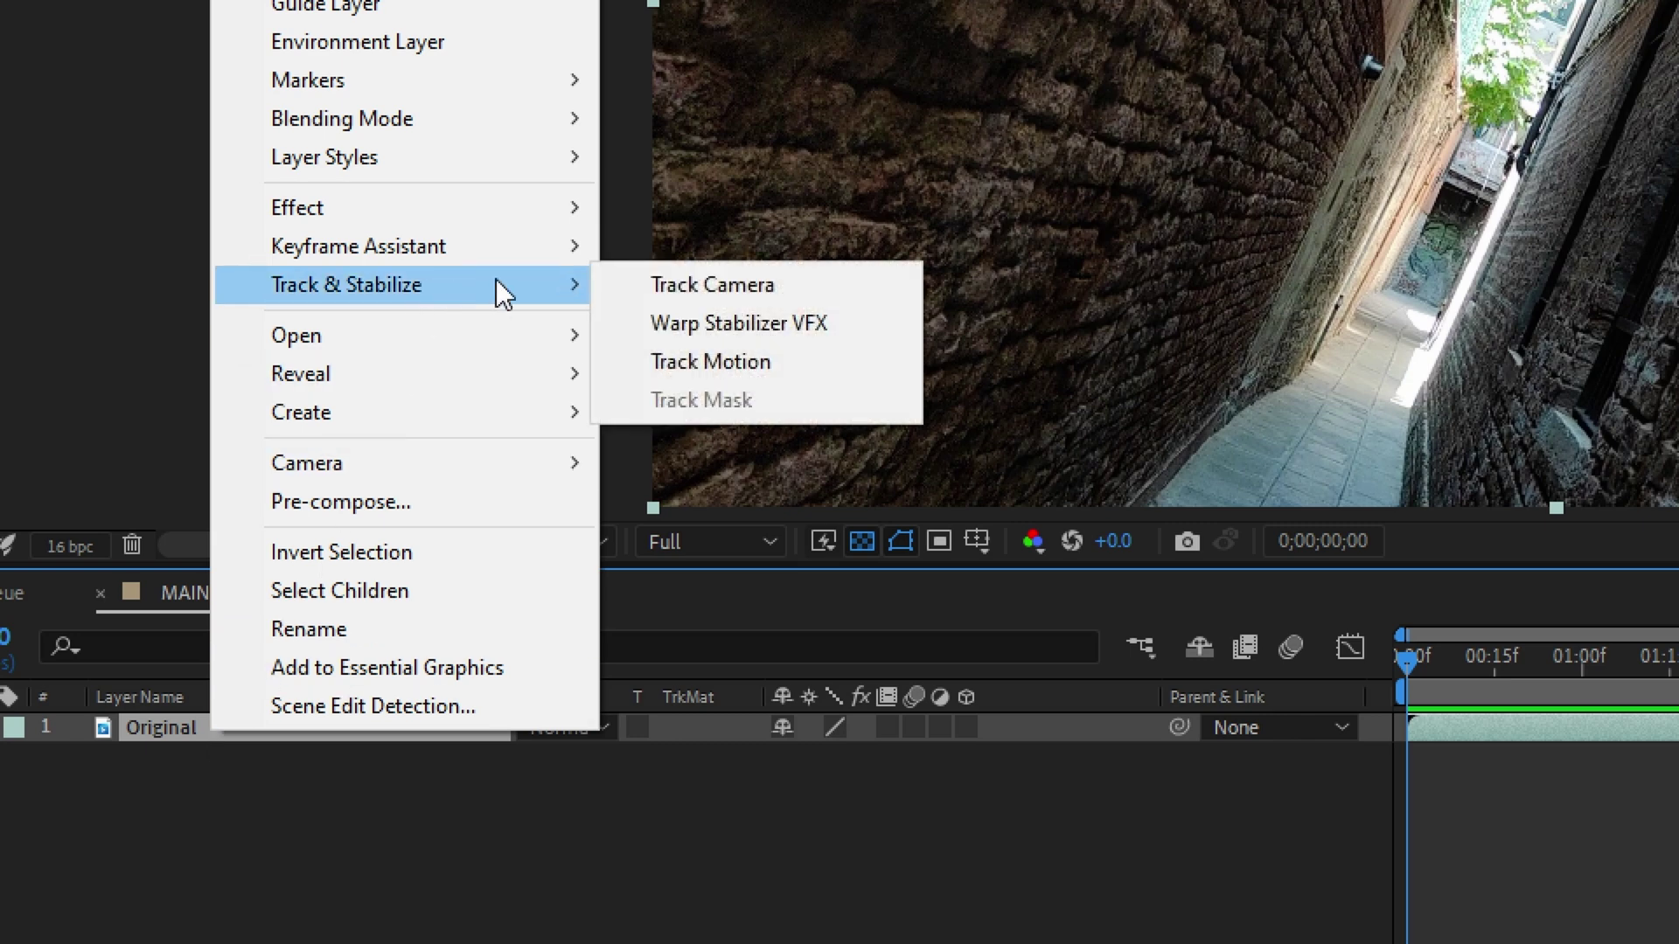
{"action": "left_click", "coordinate": [758, 278]}
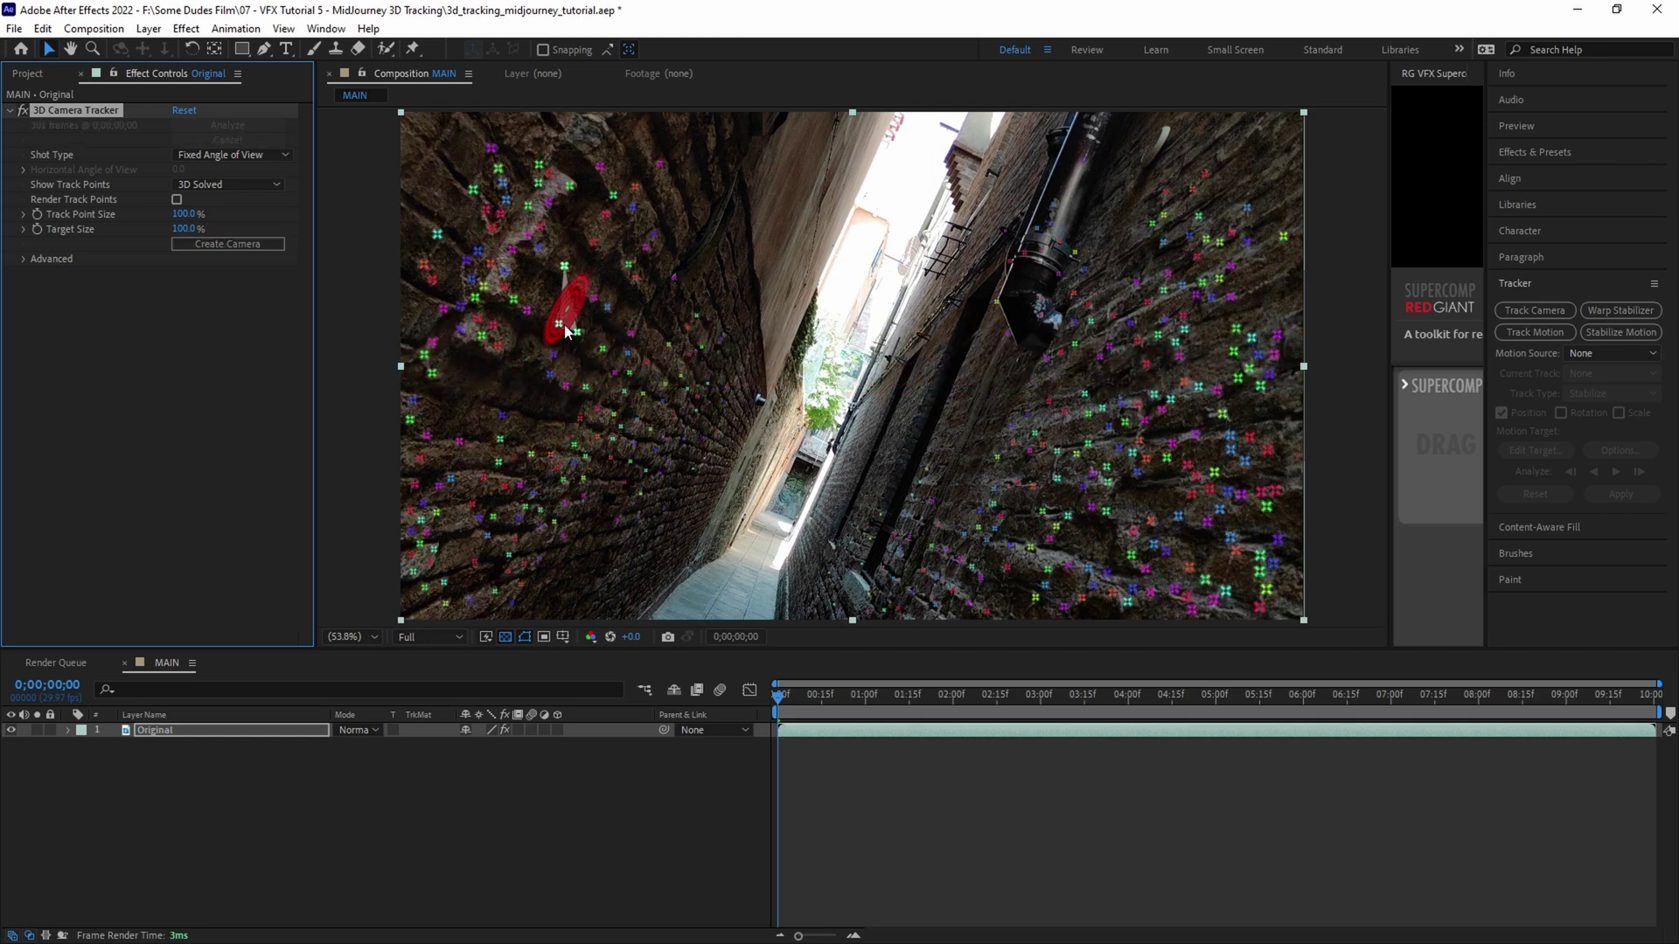
- Create a track solid and camera from three tracking points on the brick wall nearest the red target
{"action": "left_click", "coordinate": [633, 365]}
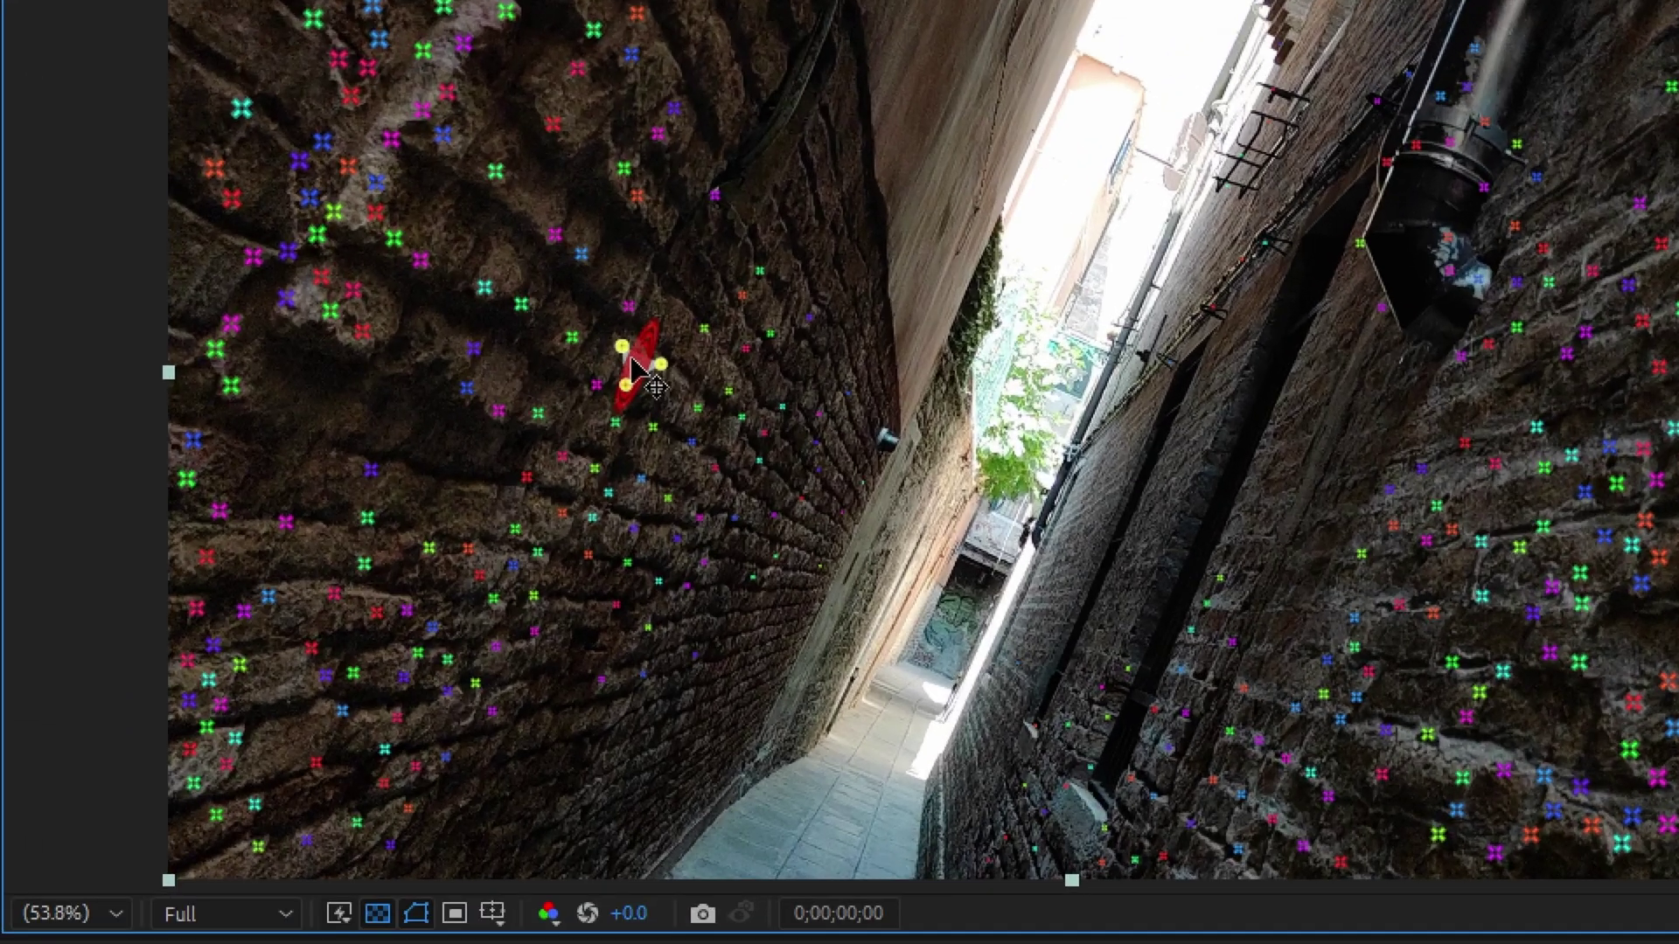
{"action": "right_click", "coordinate": [634, 366]}
{"action": "left_click", "coordinate": [852, 426]}
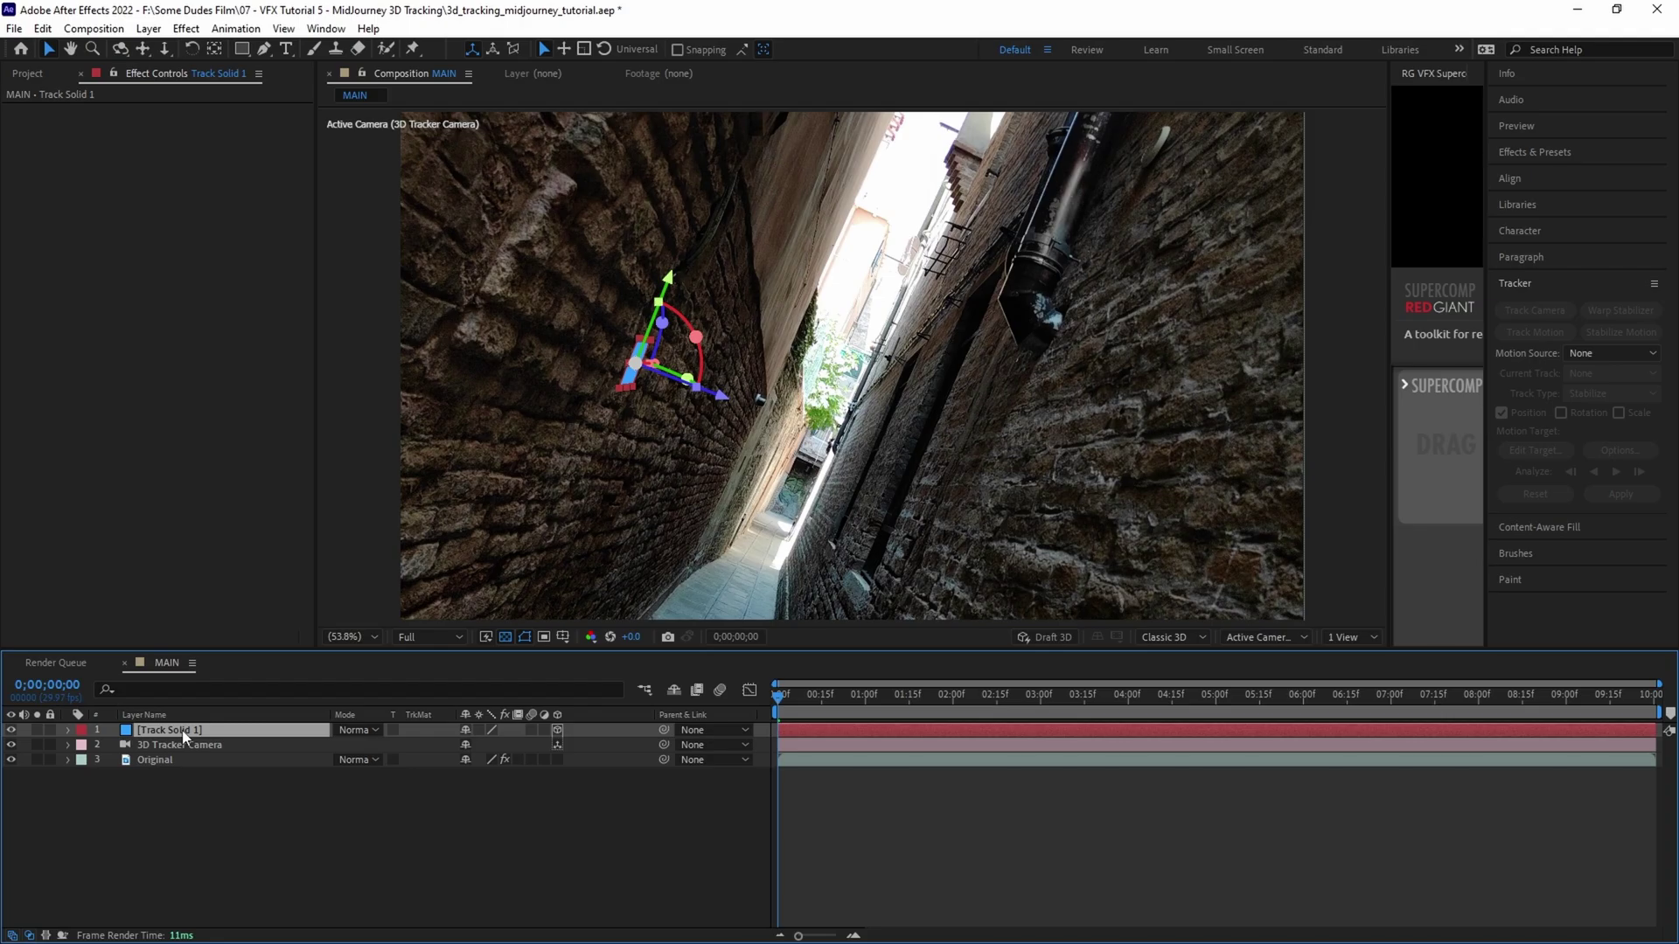
- Pre-compose the track solid as Street Art 1 and delete the blue solid inside that composition
{"action": "right_click", "coordinate": [182, 731]}
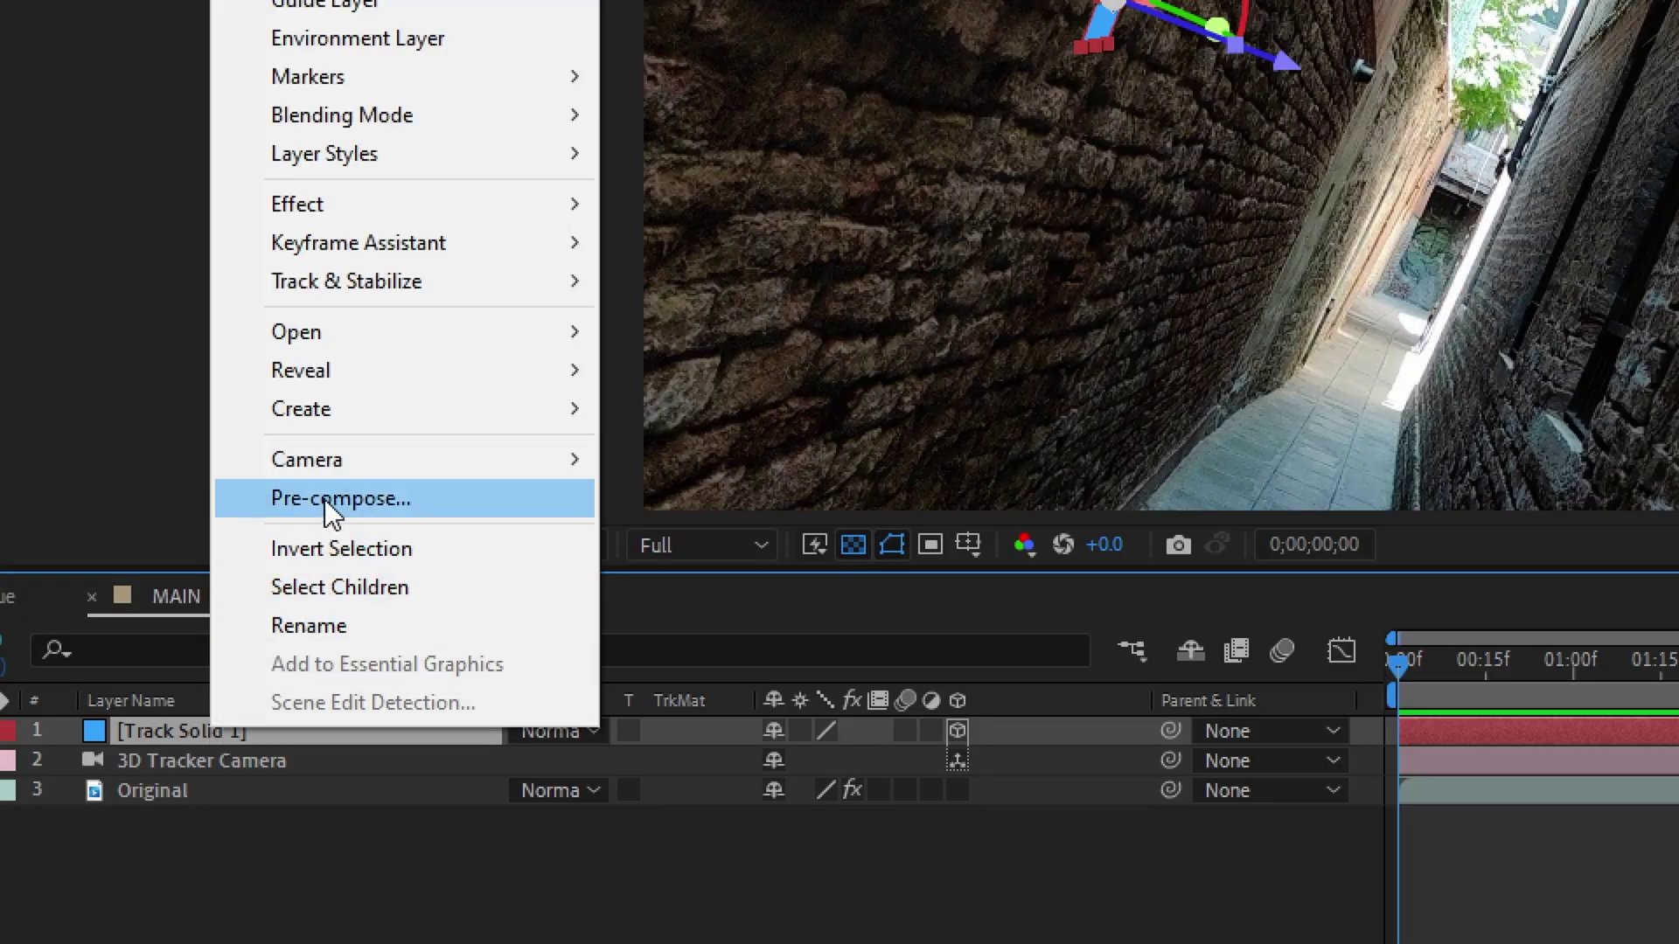
{"action": "left_click", "coordinate": [324, 501]}
{"action": "key", "text": "Return"}
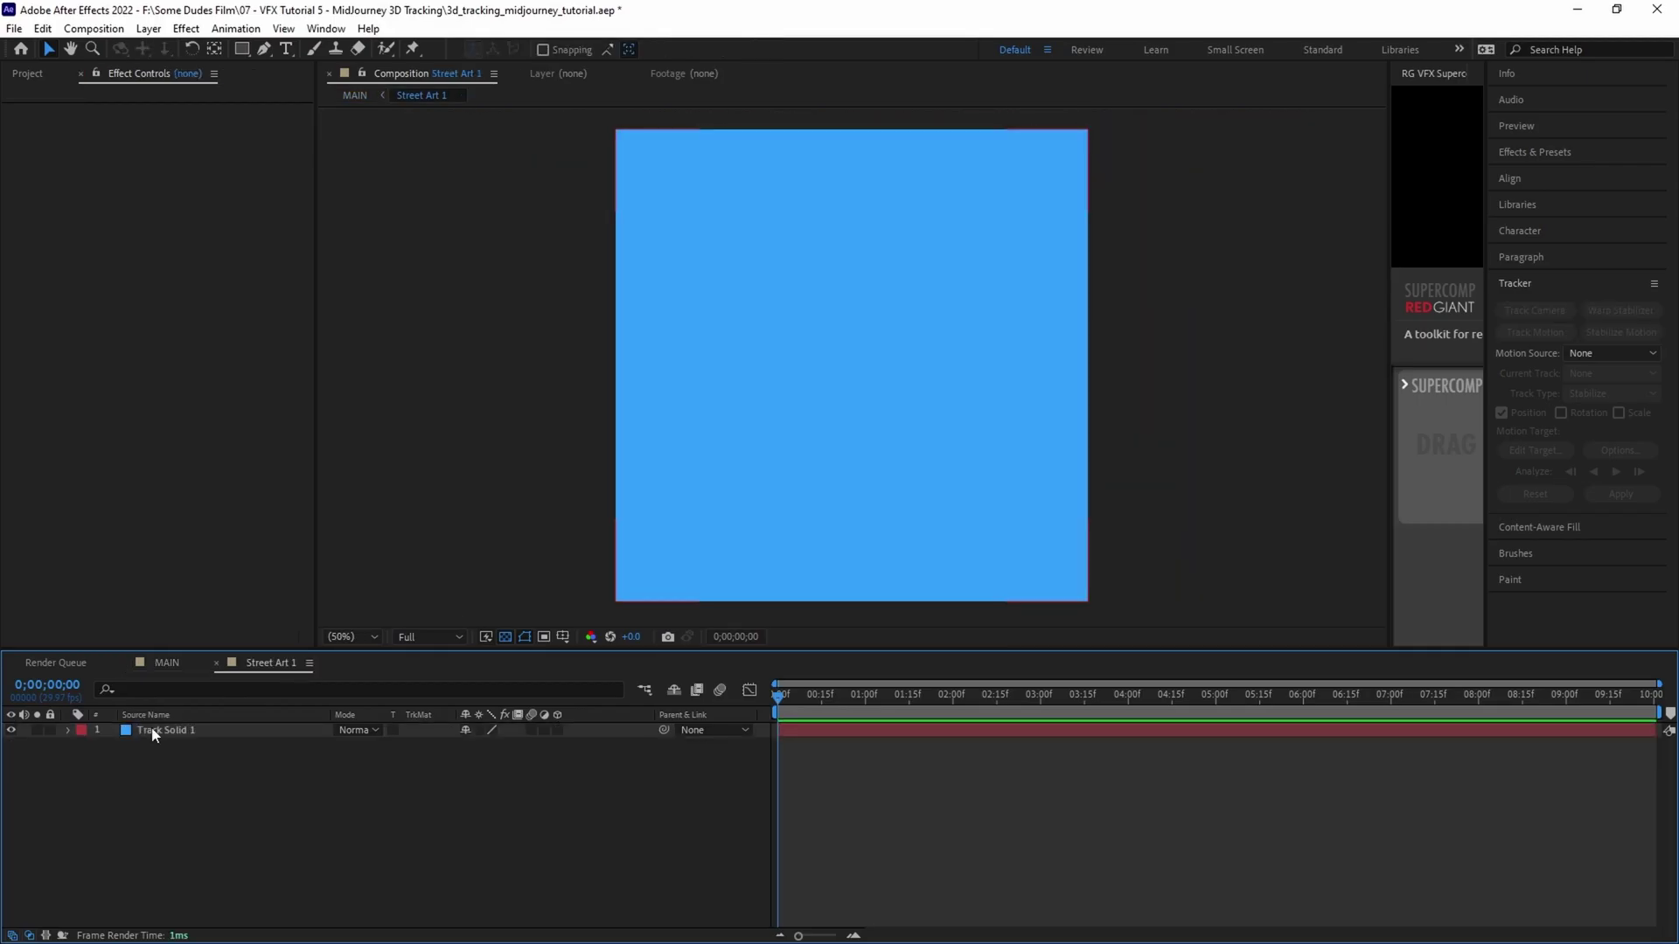
{"action": "left_click", "coordinate": [153, 731]}
{"action": "key", "text": "Delete"}
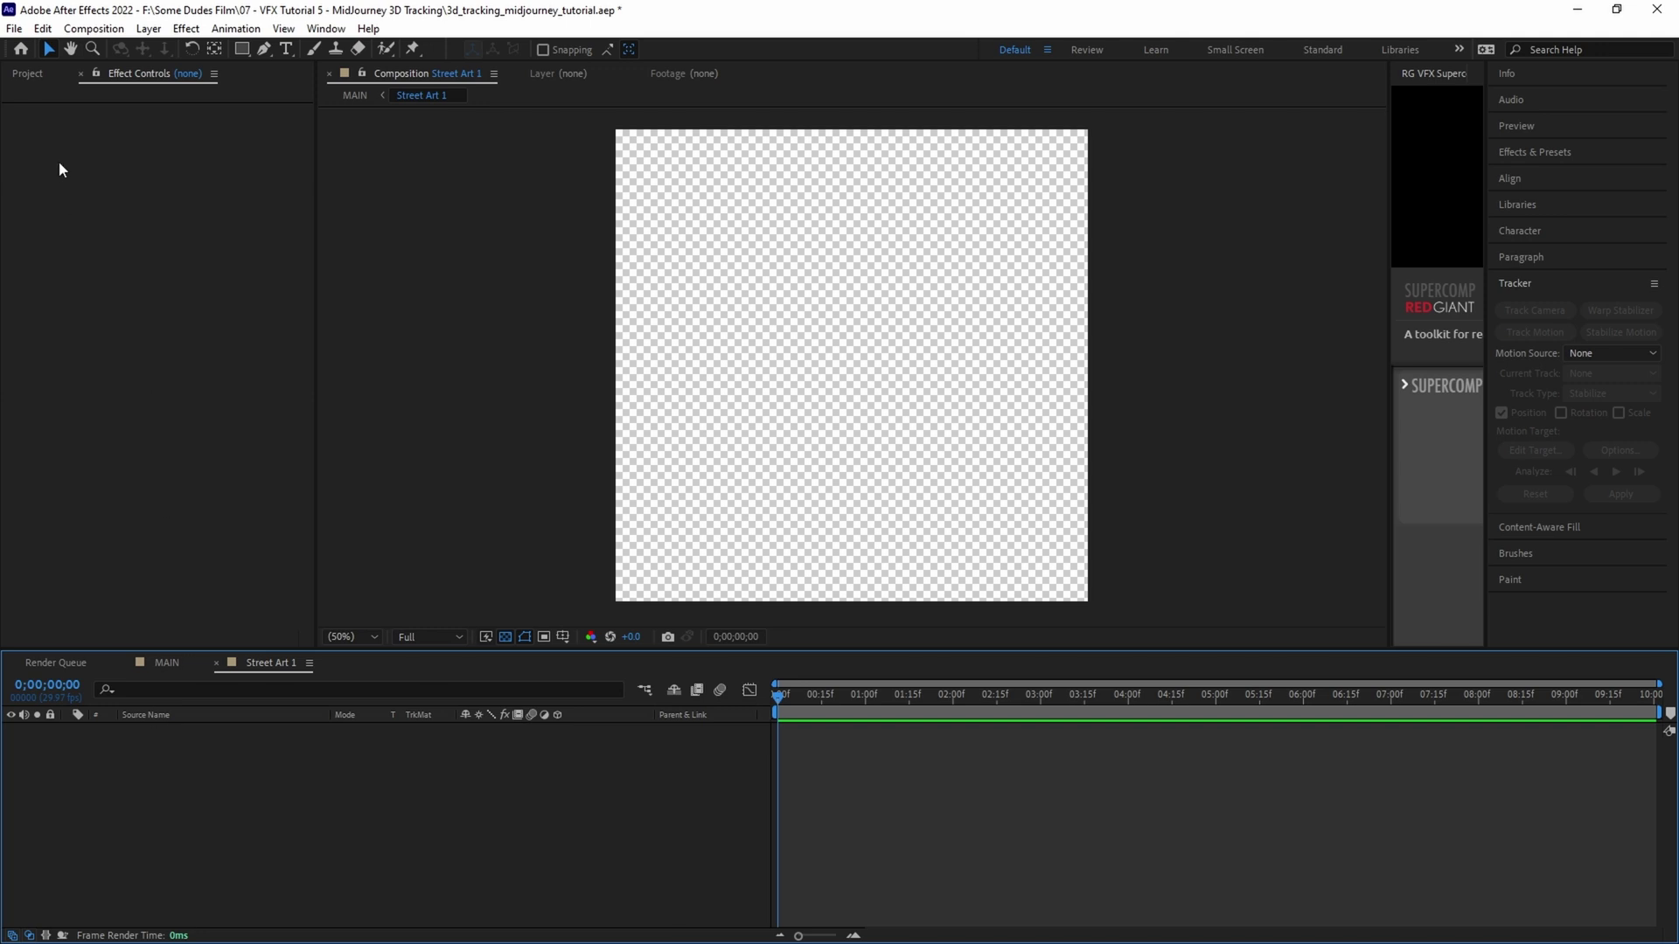
- Open the banksy_style_1.png footage from the assets to check the artwork and its pixel dimensions
{"action": "left_click", "coordinate": [27, 73]}
{"action": "left_click", "coordinate": [75, 249]}
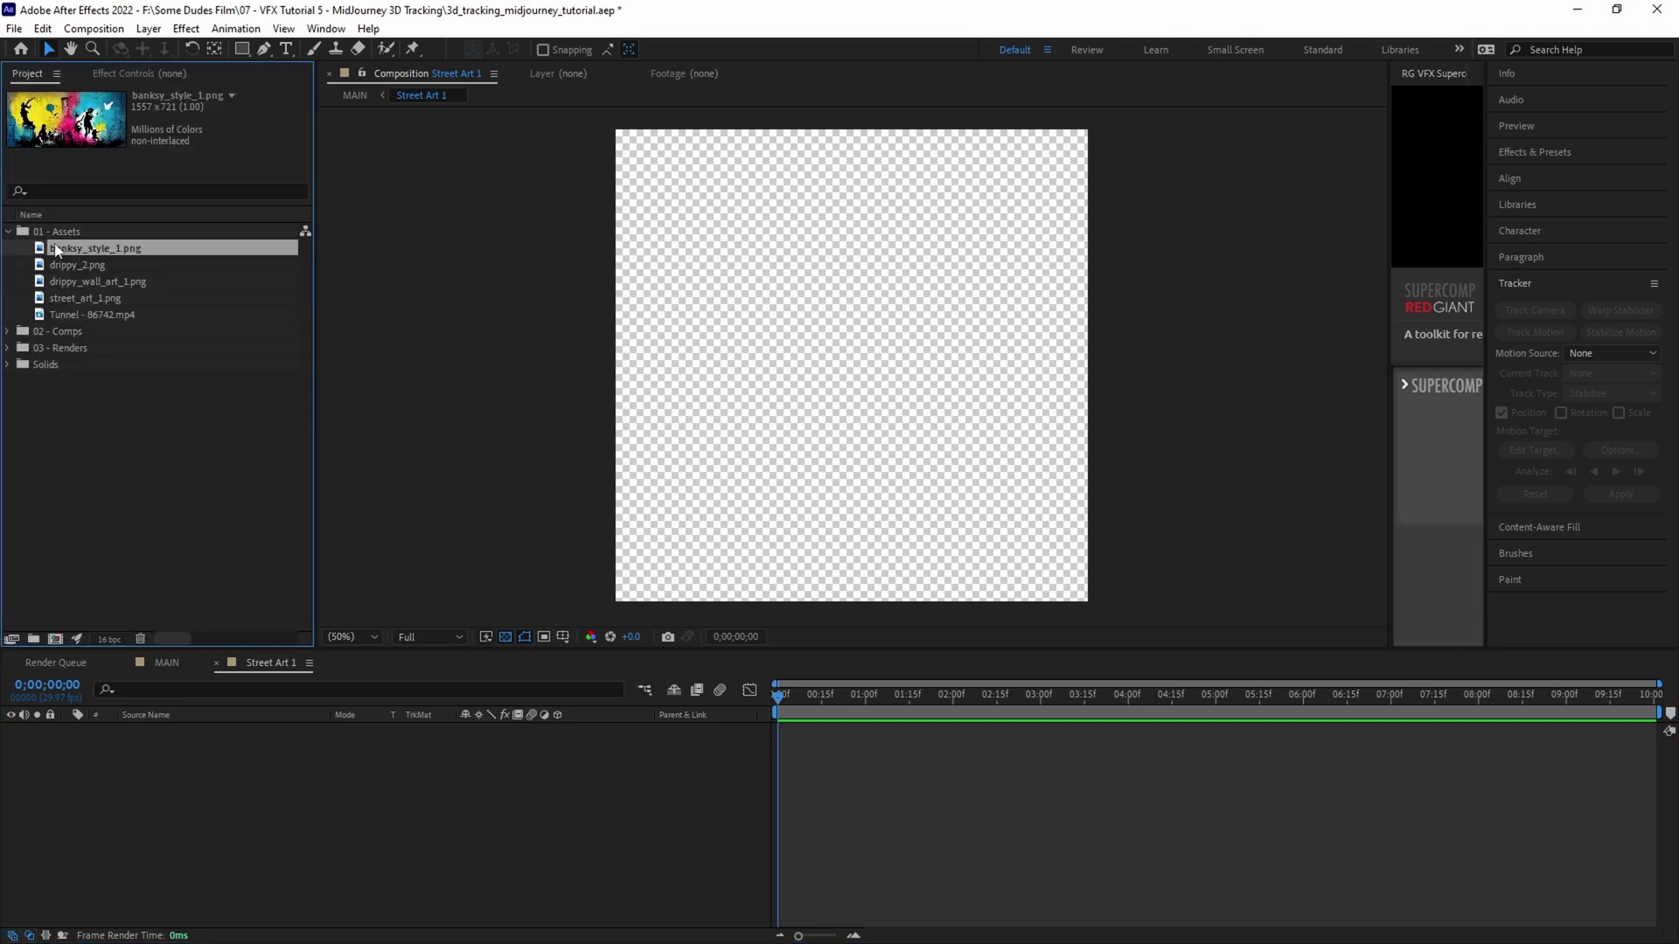
{"action": "double_click", "coordinate": [43, 249]}
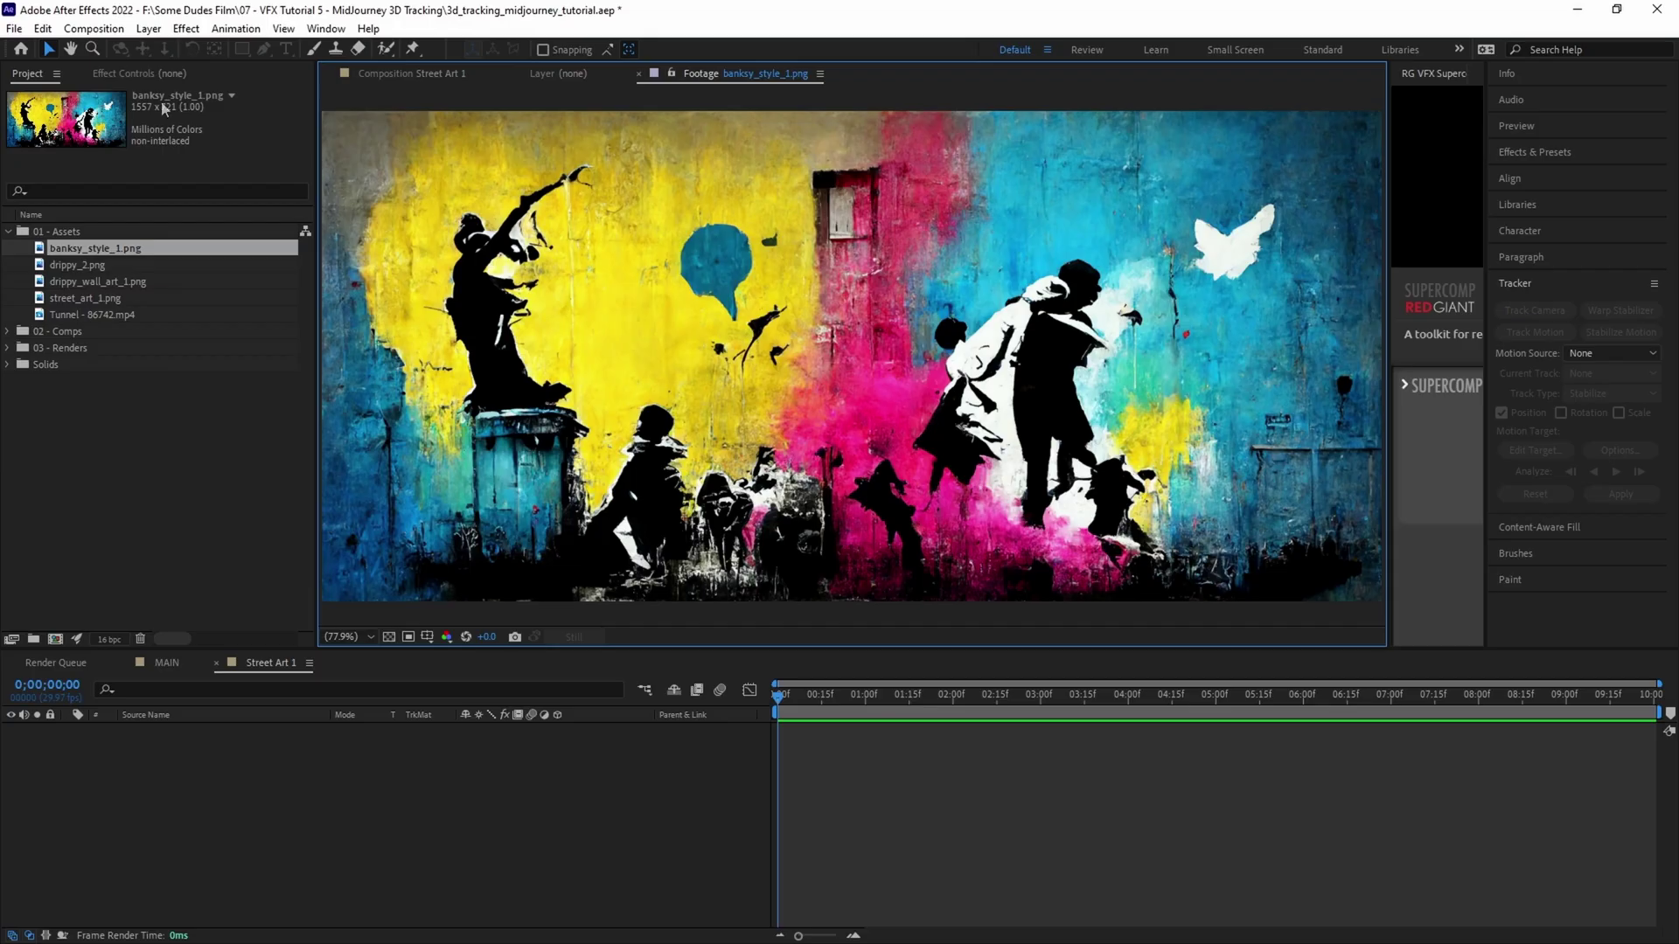
- Resize the Street Art 1 composition to 1557 × 721 px and add banksy_style_1.png to it
{"action": "left_click", "coordinate": [523, 943]}
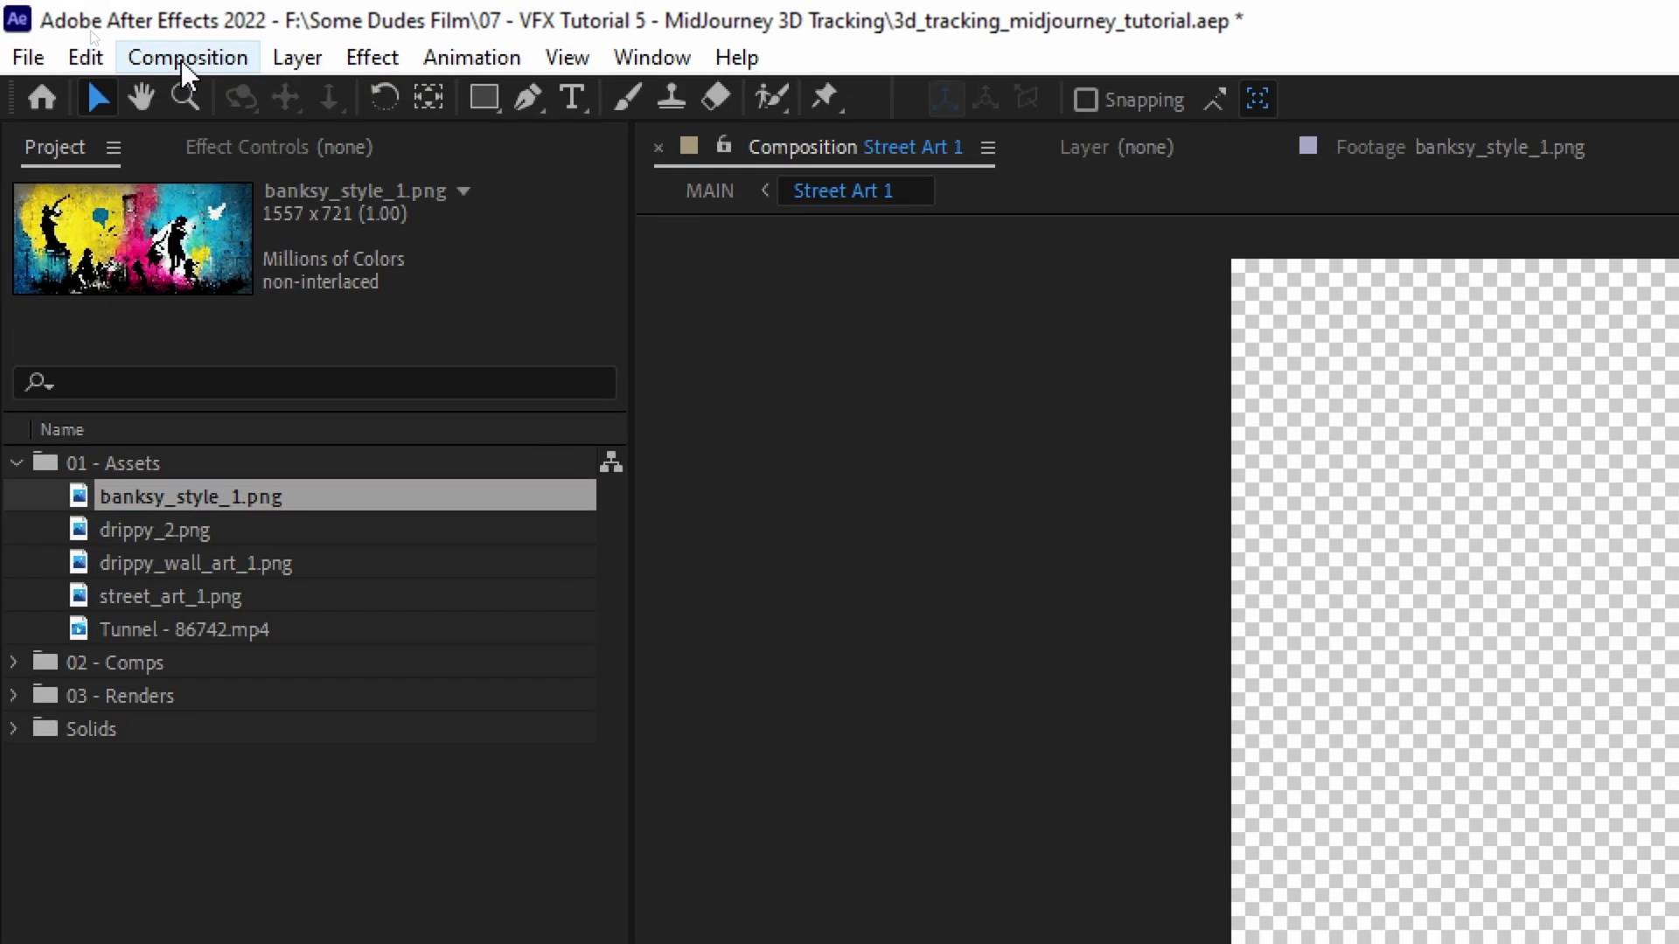
{"action": "left_click", "coordinate": [91, 28]}
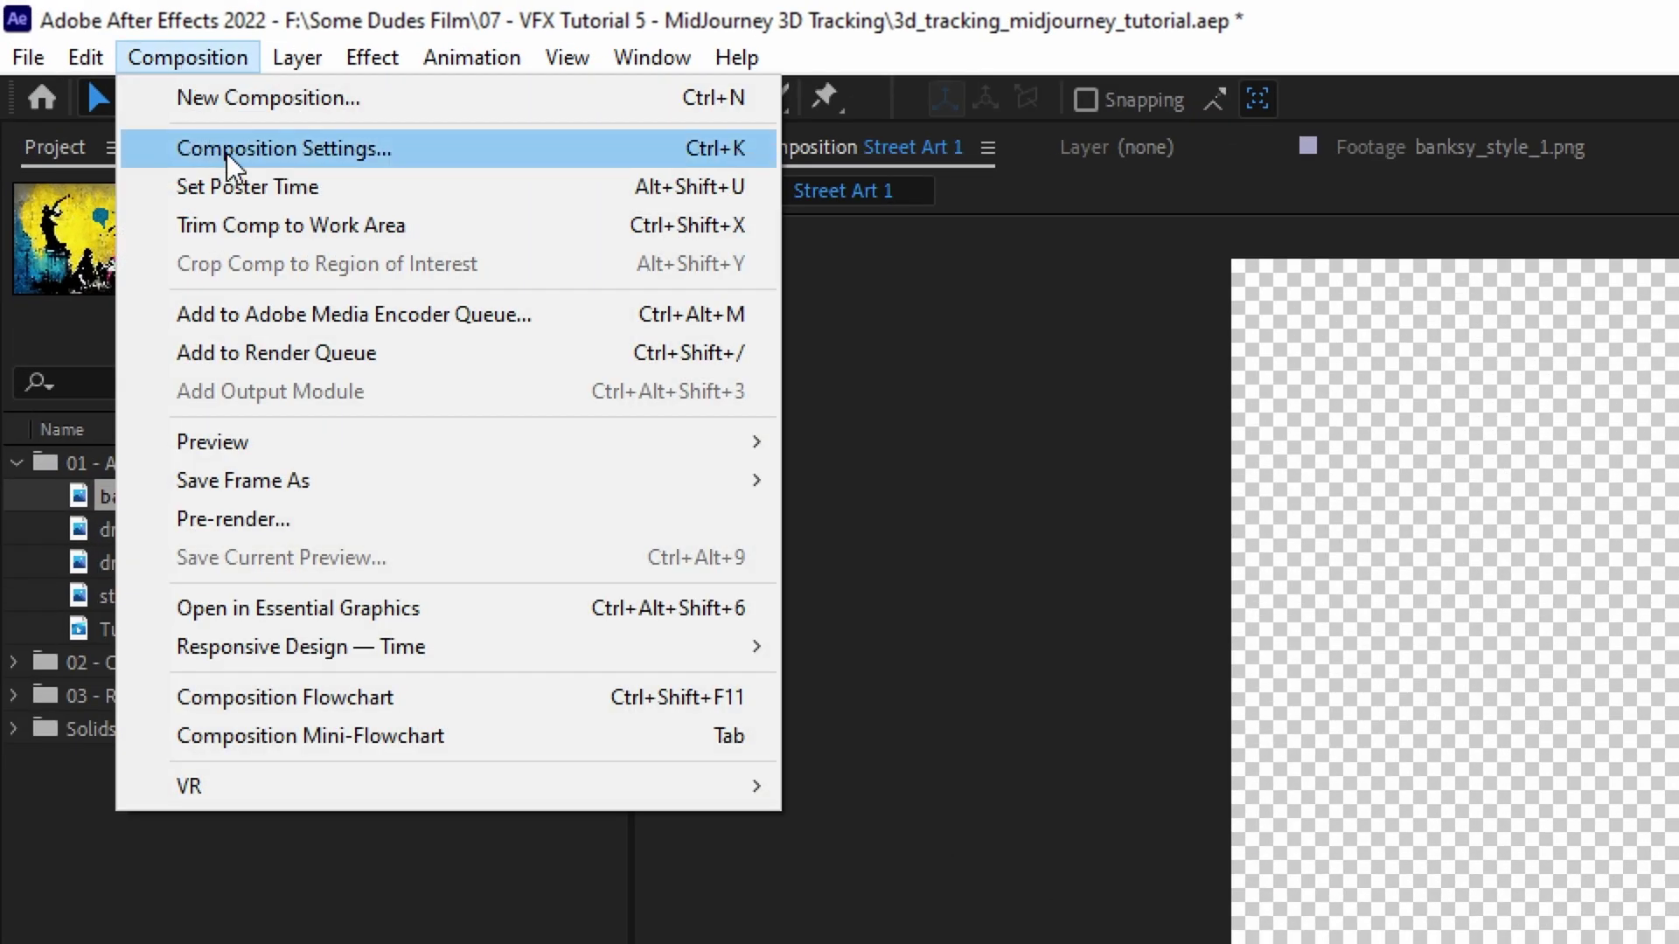
{"action": "left_click", "coordinate": [225, 150]}
{"action": "left_click", "coordinate": [1501, 626]}
{"action": "type", "text": "1557"}
{"action": "key", "text": "Tab"}
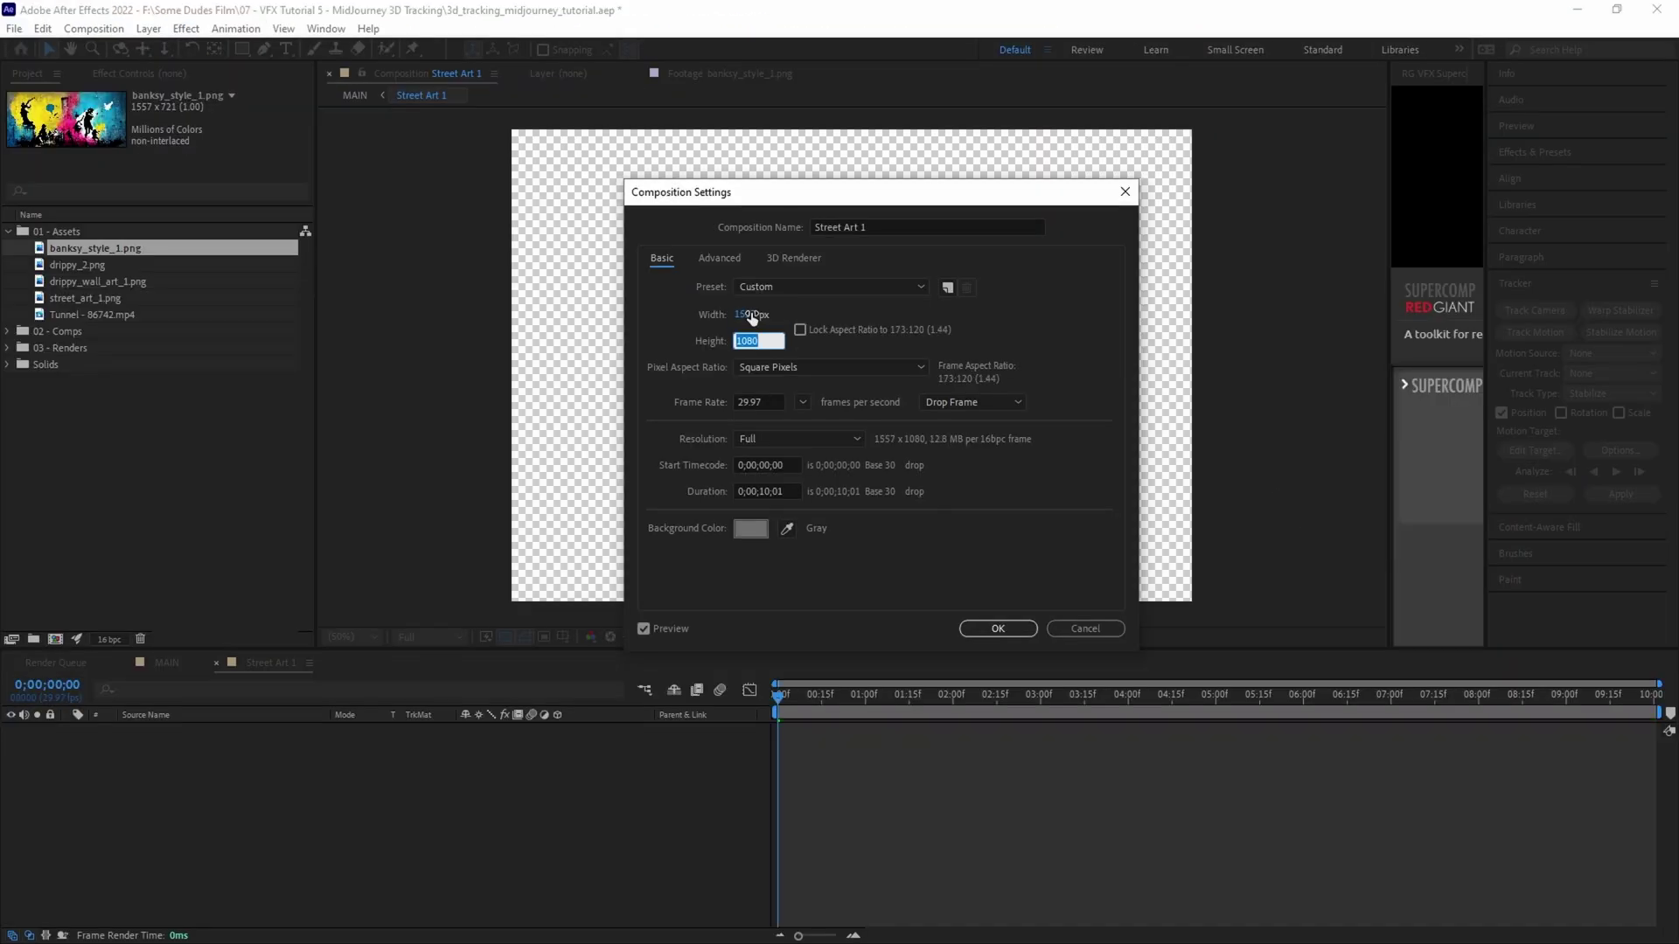
{"action": "type", "text": "721"}
{"action": "key", "text": "Return"}
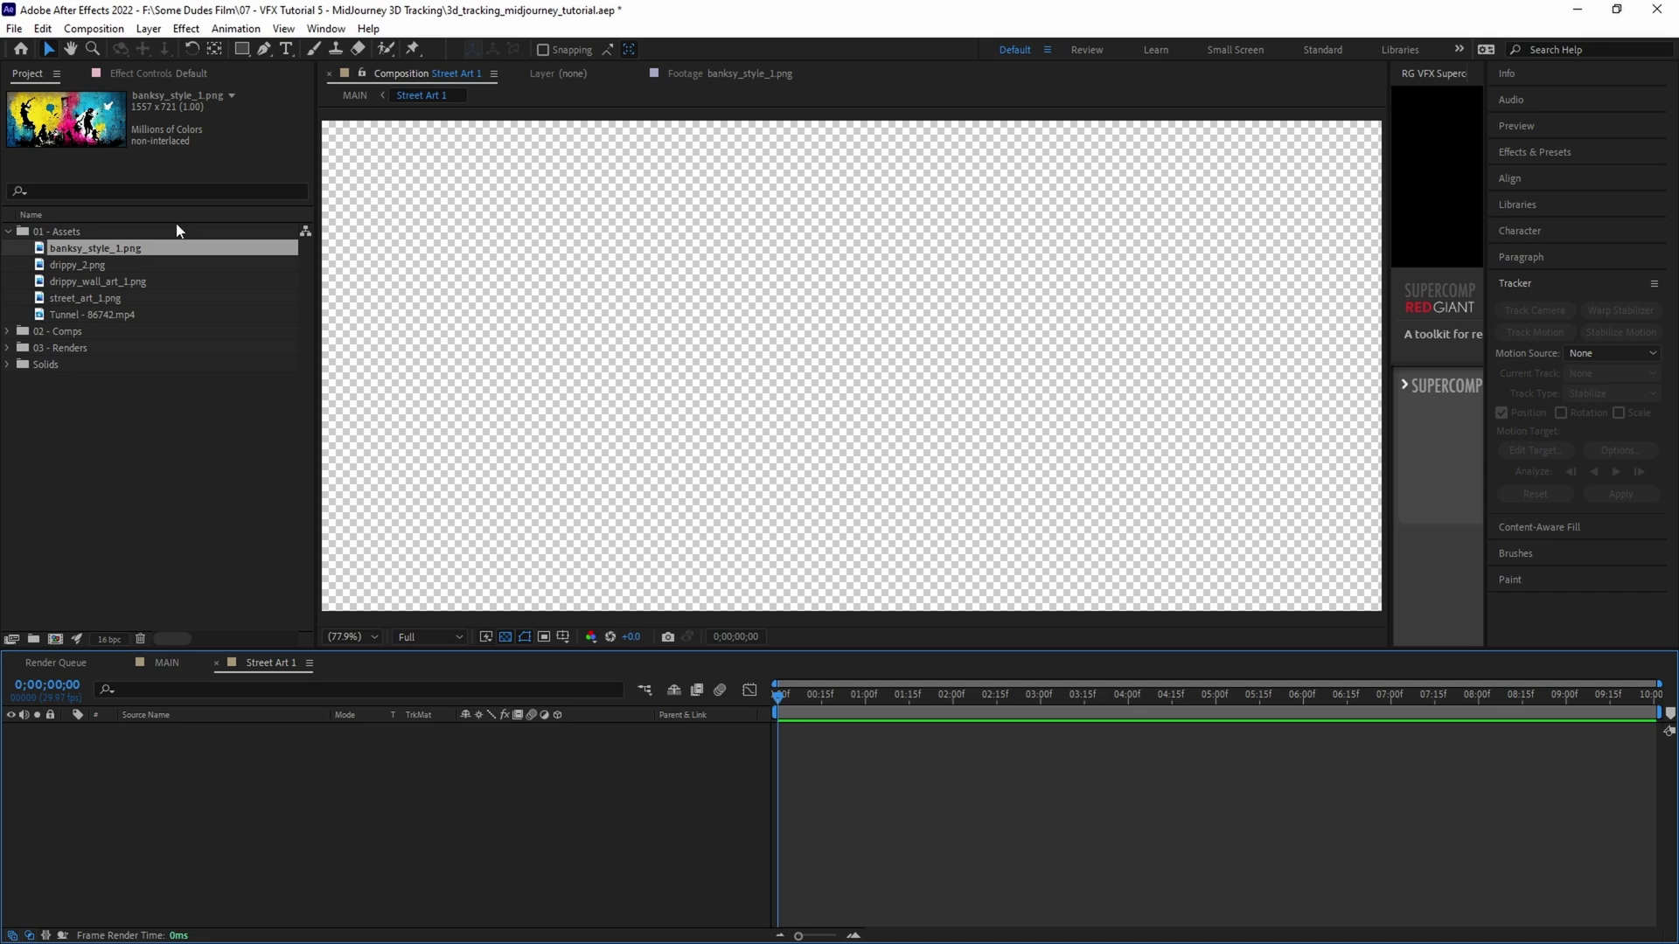
{"action": "left_click_drag", "start_coordinate": [94, 252], "coordinate": [157, 744]}
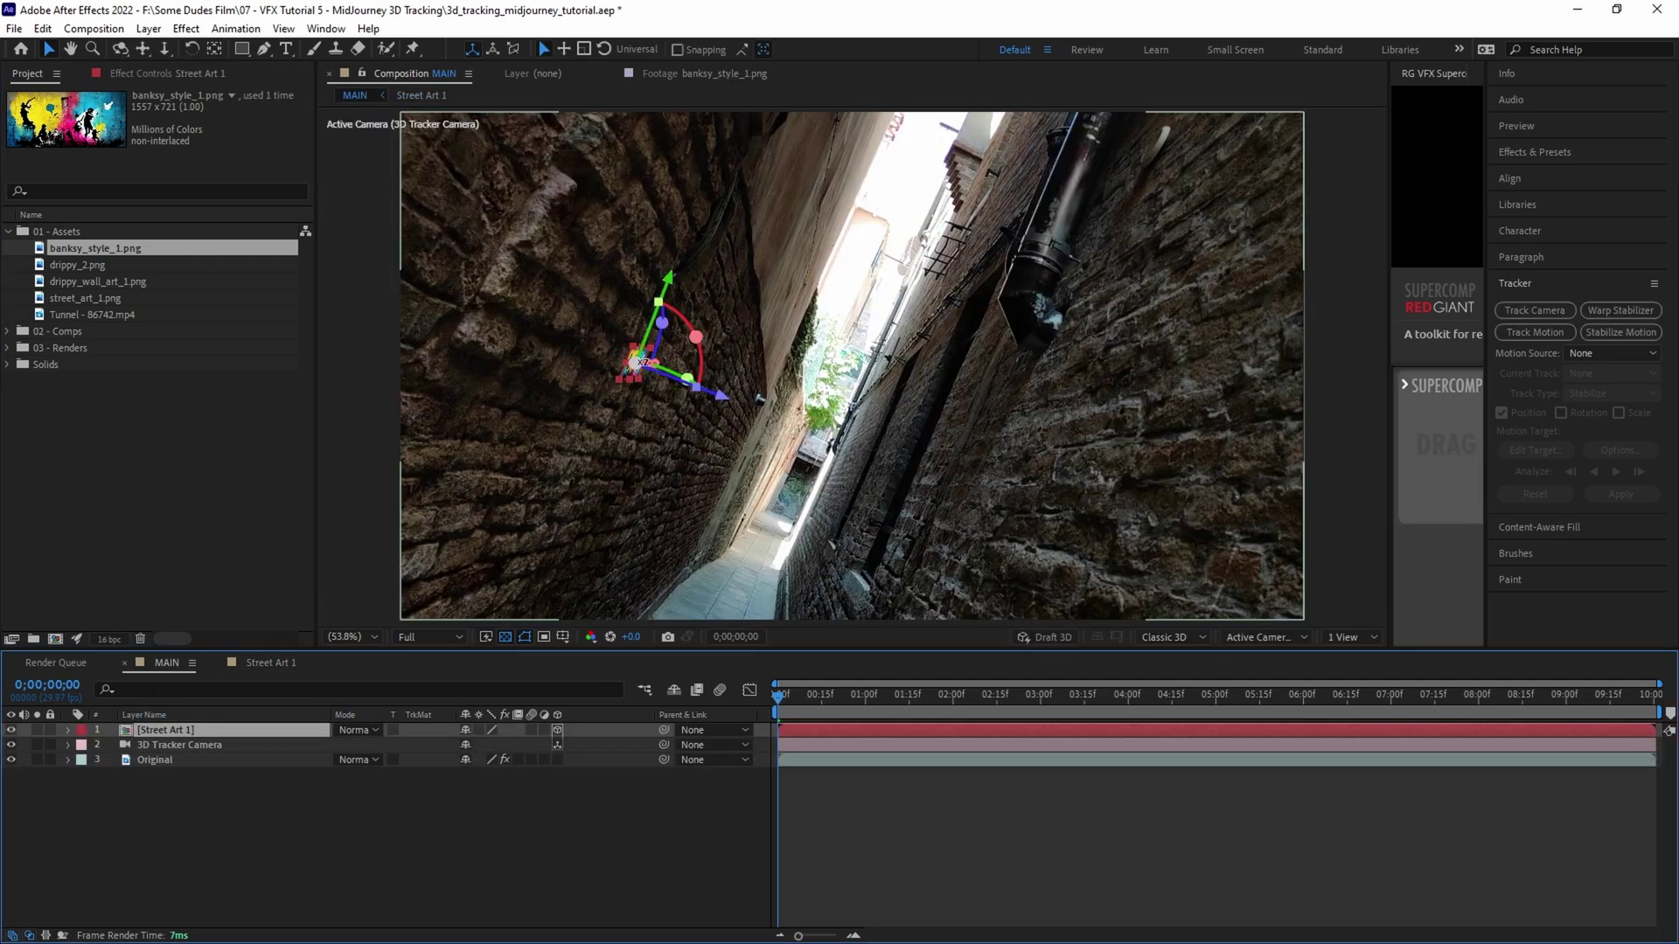
- In MAIN, scale the Street Art 1 layer to 2223% and position it flat along the left brick wall
{"action": "scroll", "coordinate": [636, 368], "scroll_direction": "up", "scroll_amount": 2}
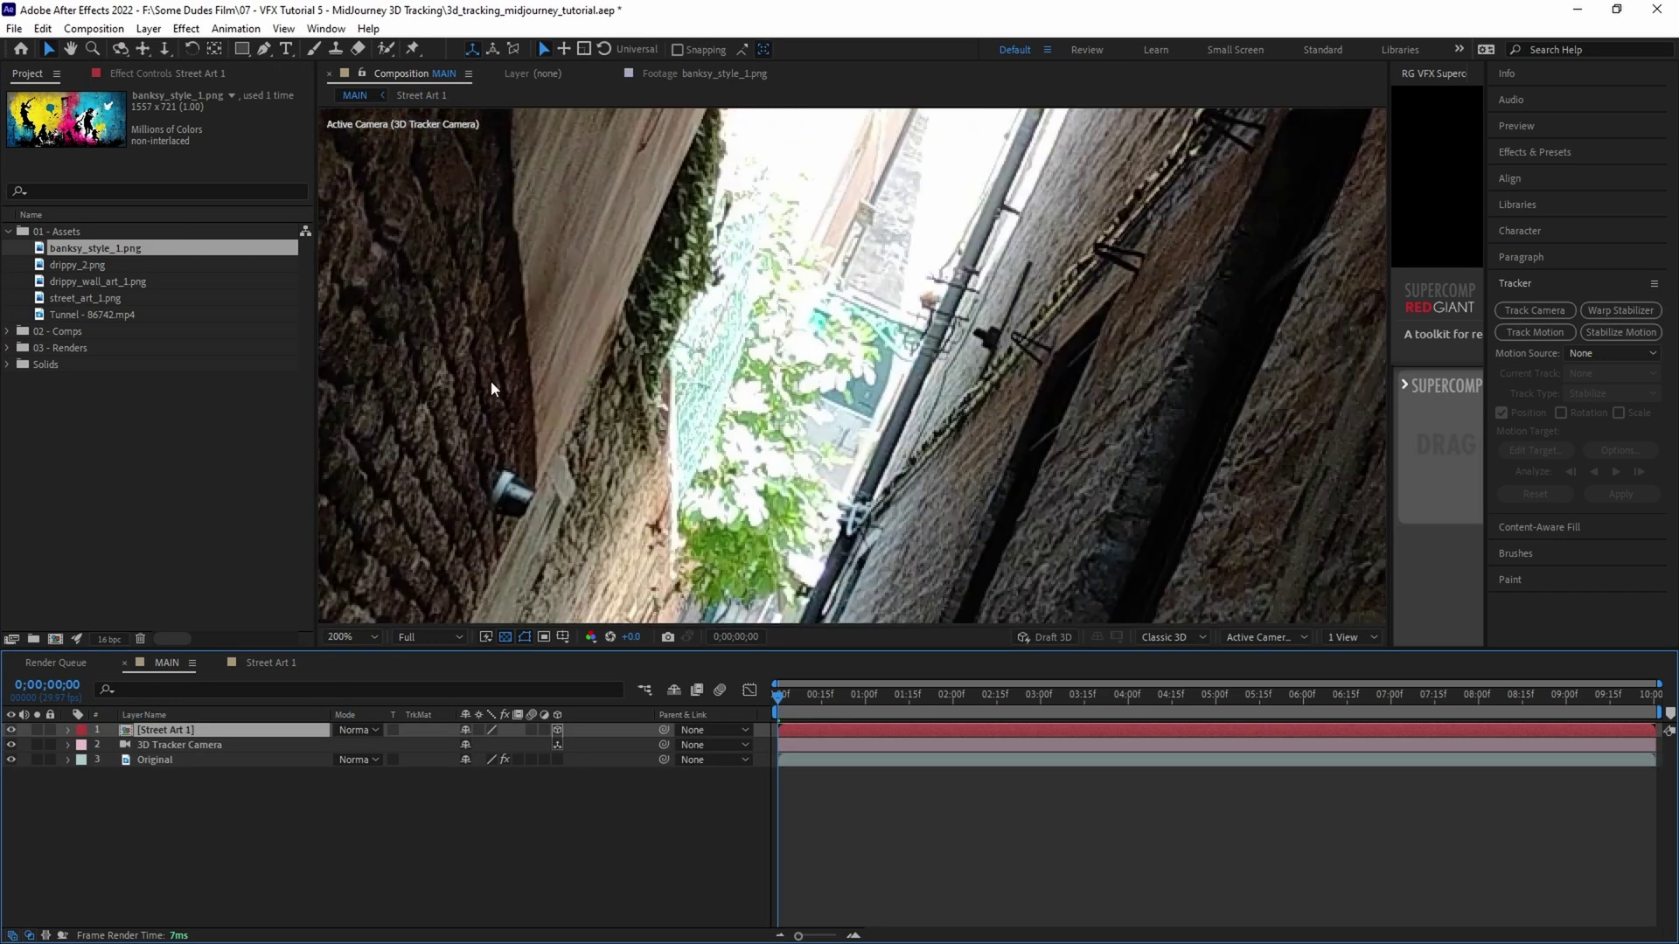
{"action": "left_click_drag", "start_coordinate": [534, 393], "coordinate": [1187, 430]}
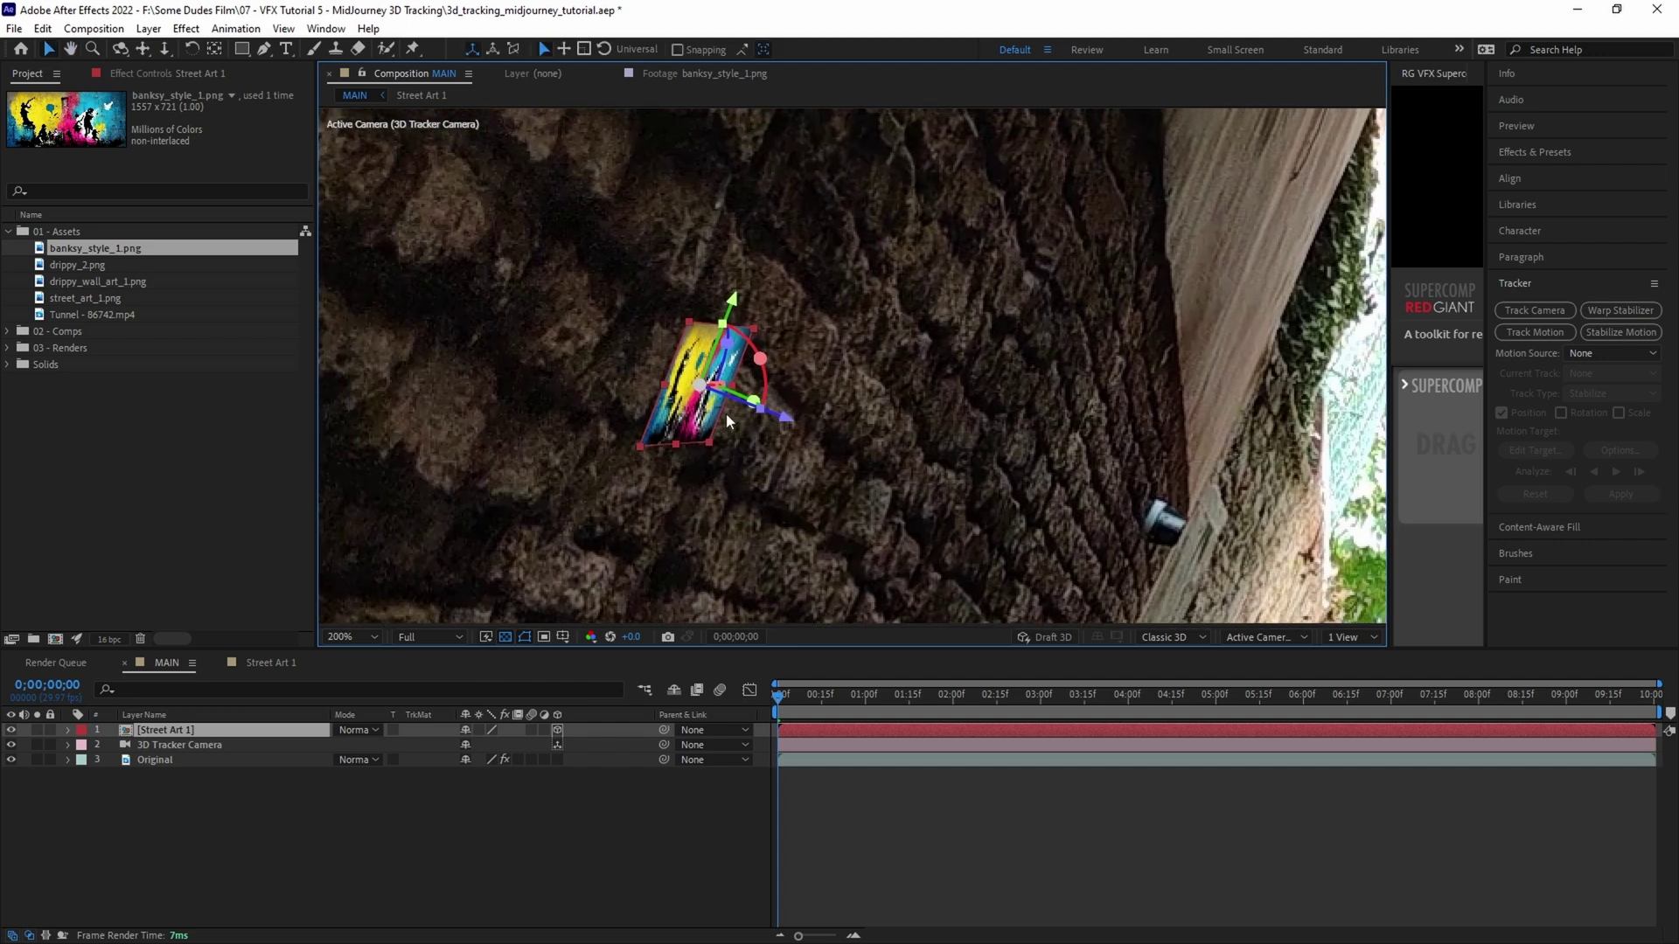
{"action": "key", "text": "shift+slash"}
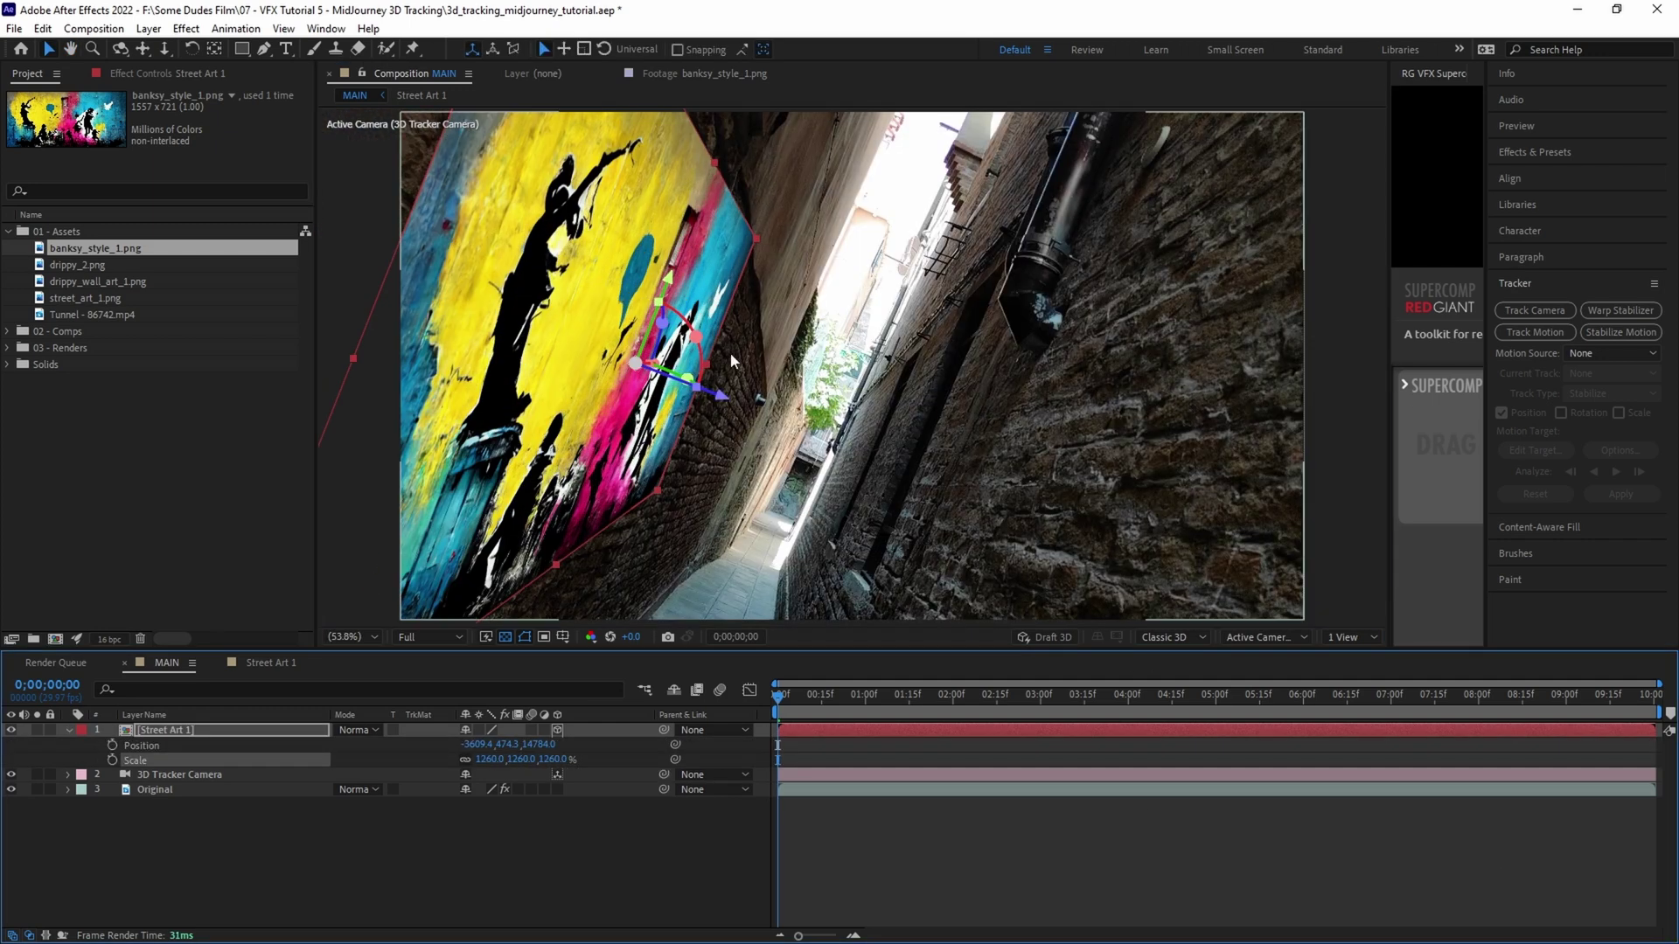
{"action": "left_click_drag", "start_coordinate": [663, 321], "coordinate": [691, 375]}
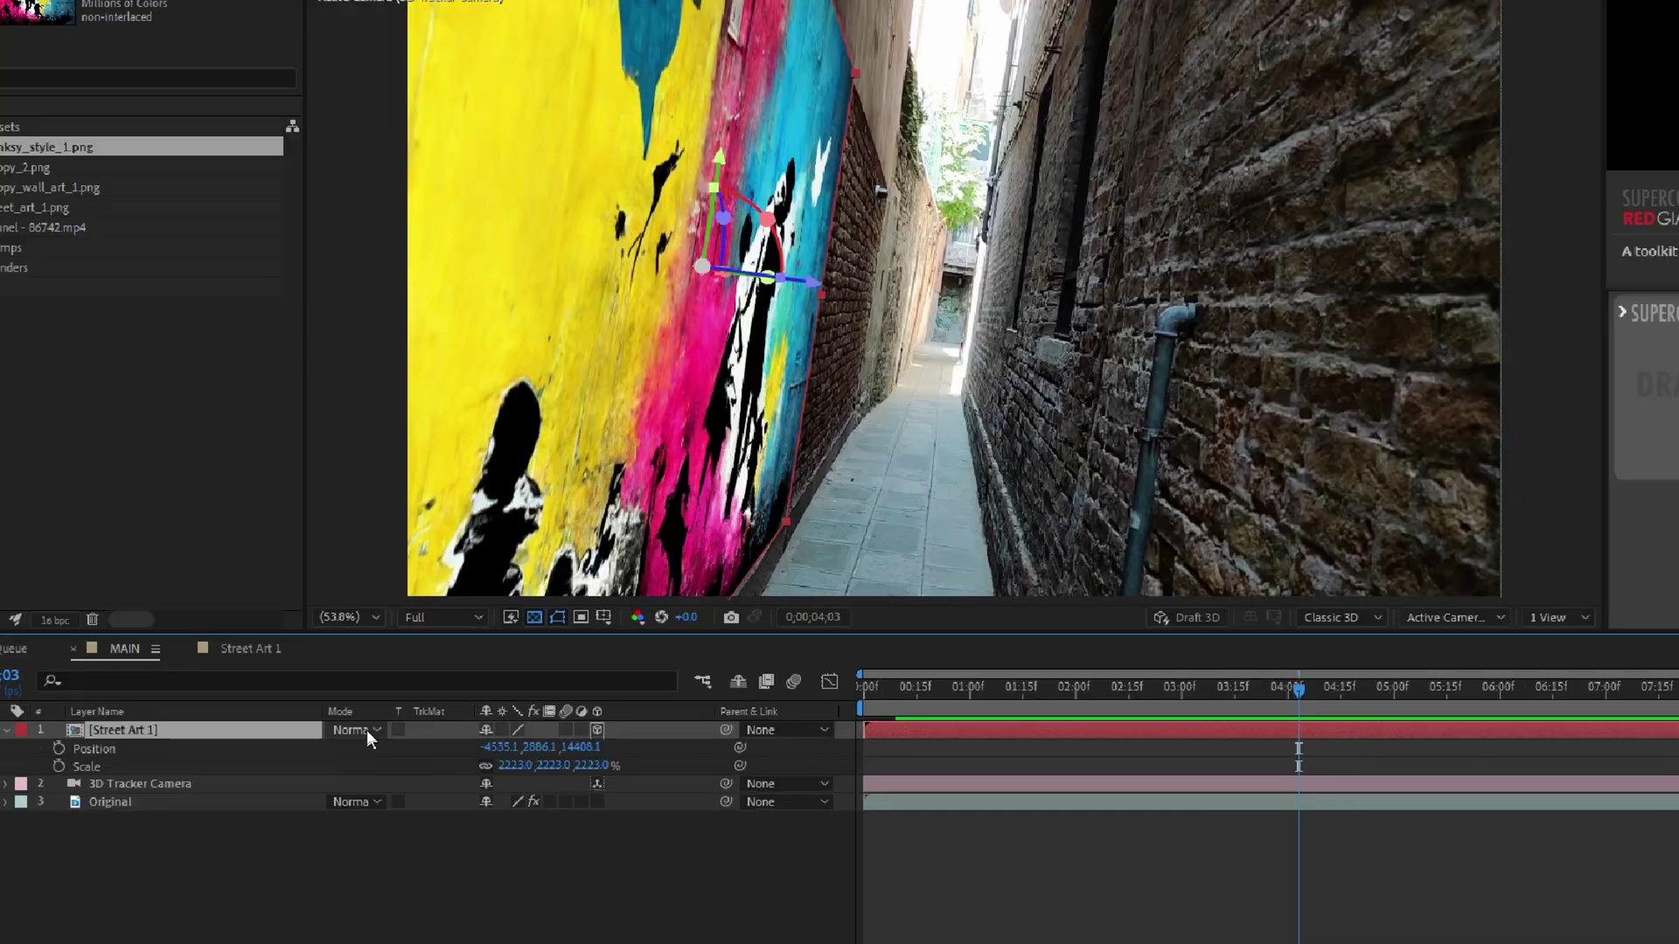
- Set the Street Art 1 layer's blending mode to Soft Light and preview the shot
{"action": "left_click", "coordinate": [366, 731]}
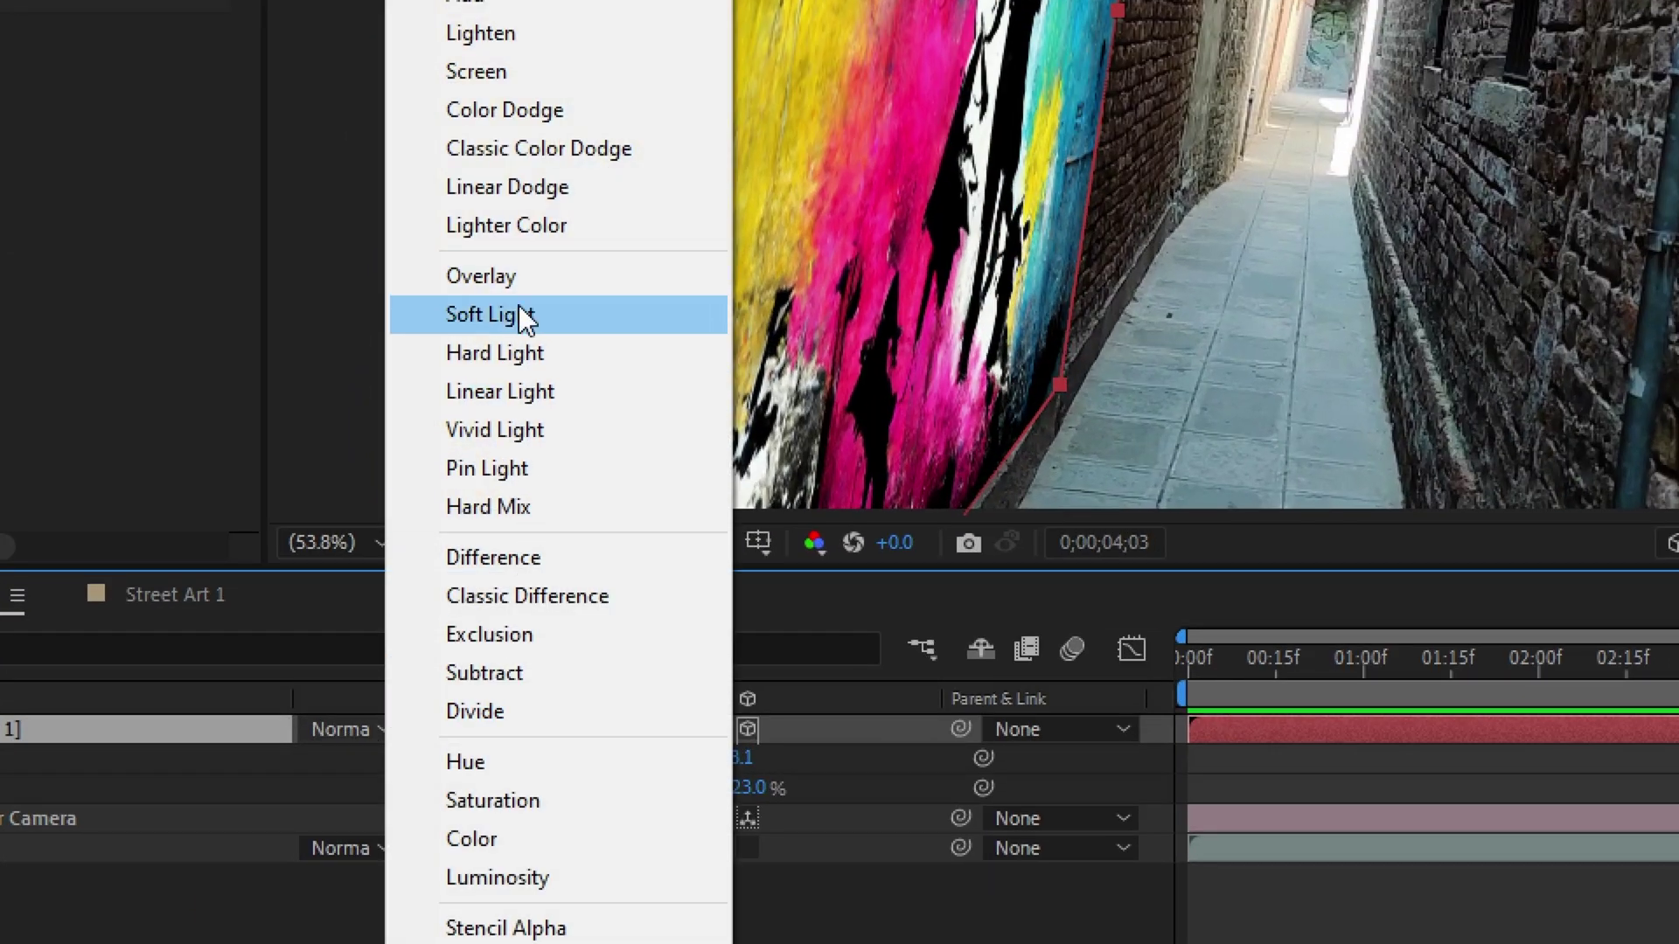
{"action": "left_click", "coordinate": [522, 317]}
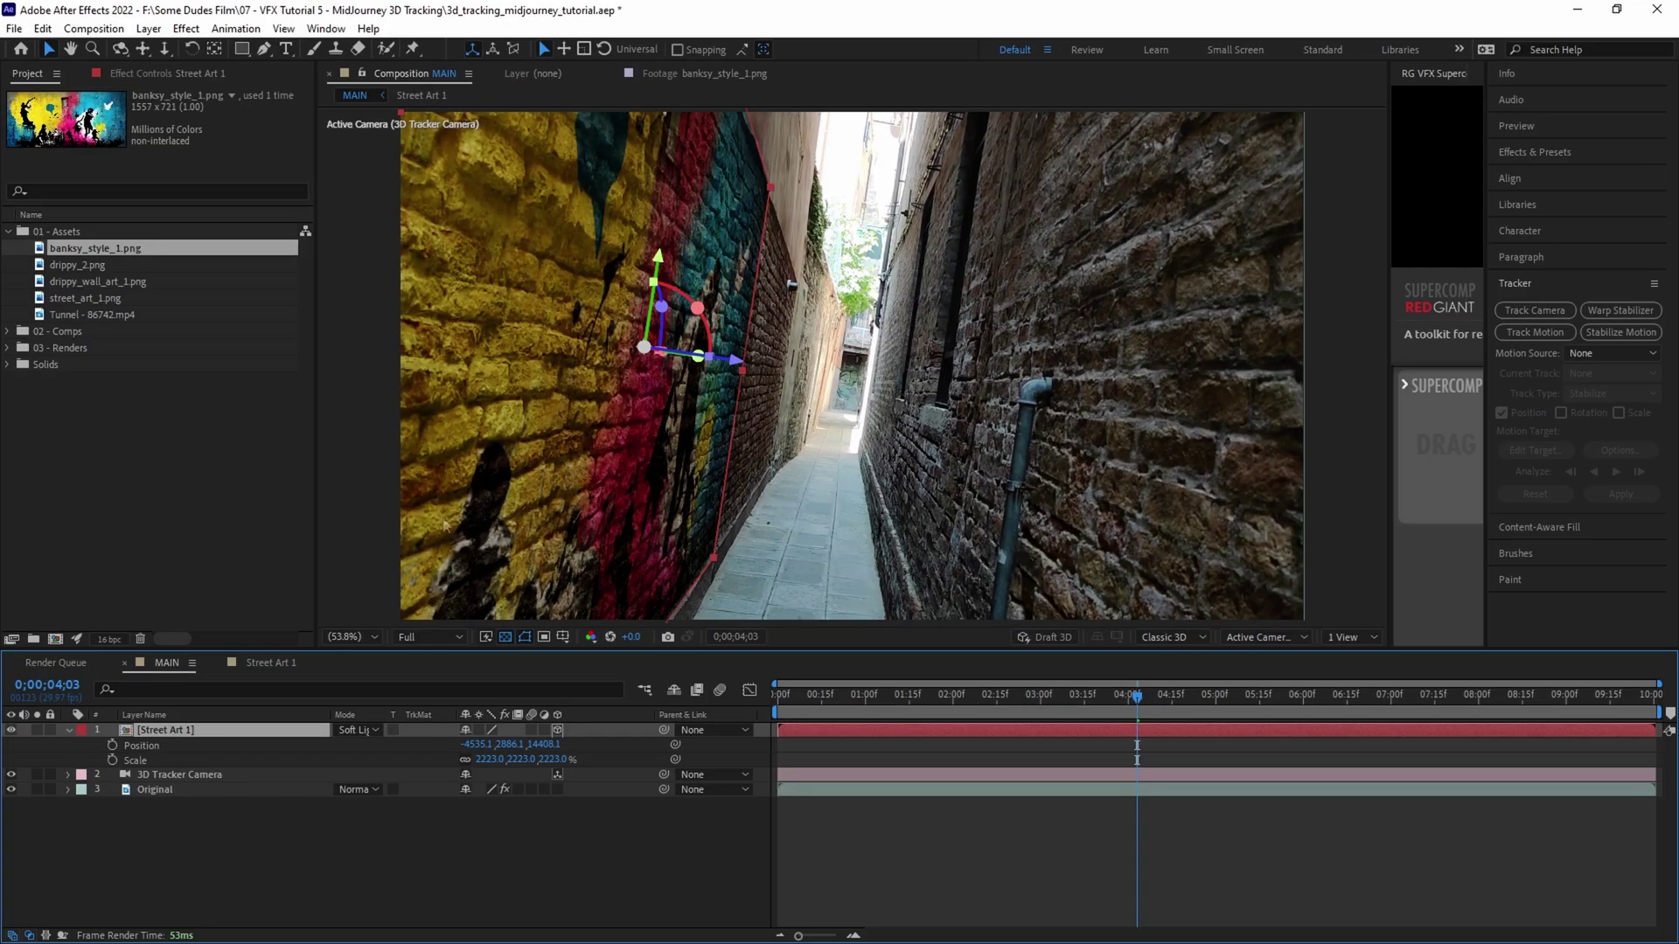
{"action": "key", "text": "space"}
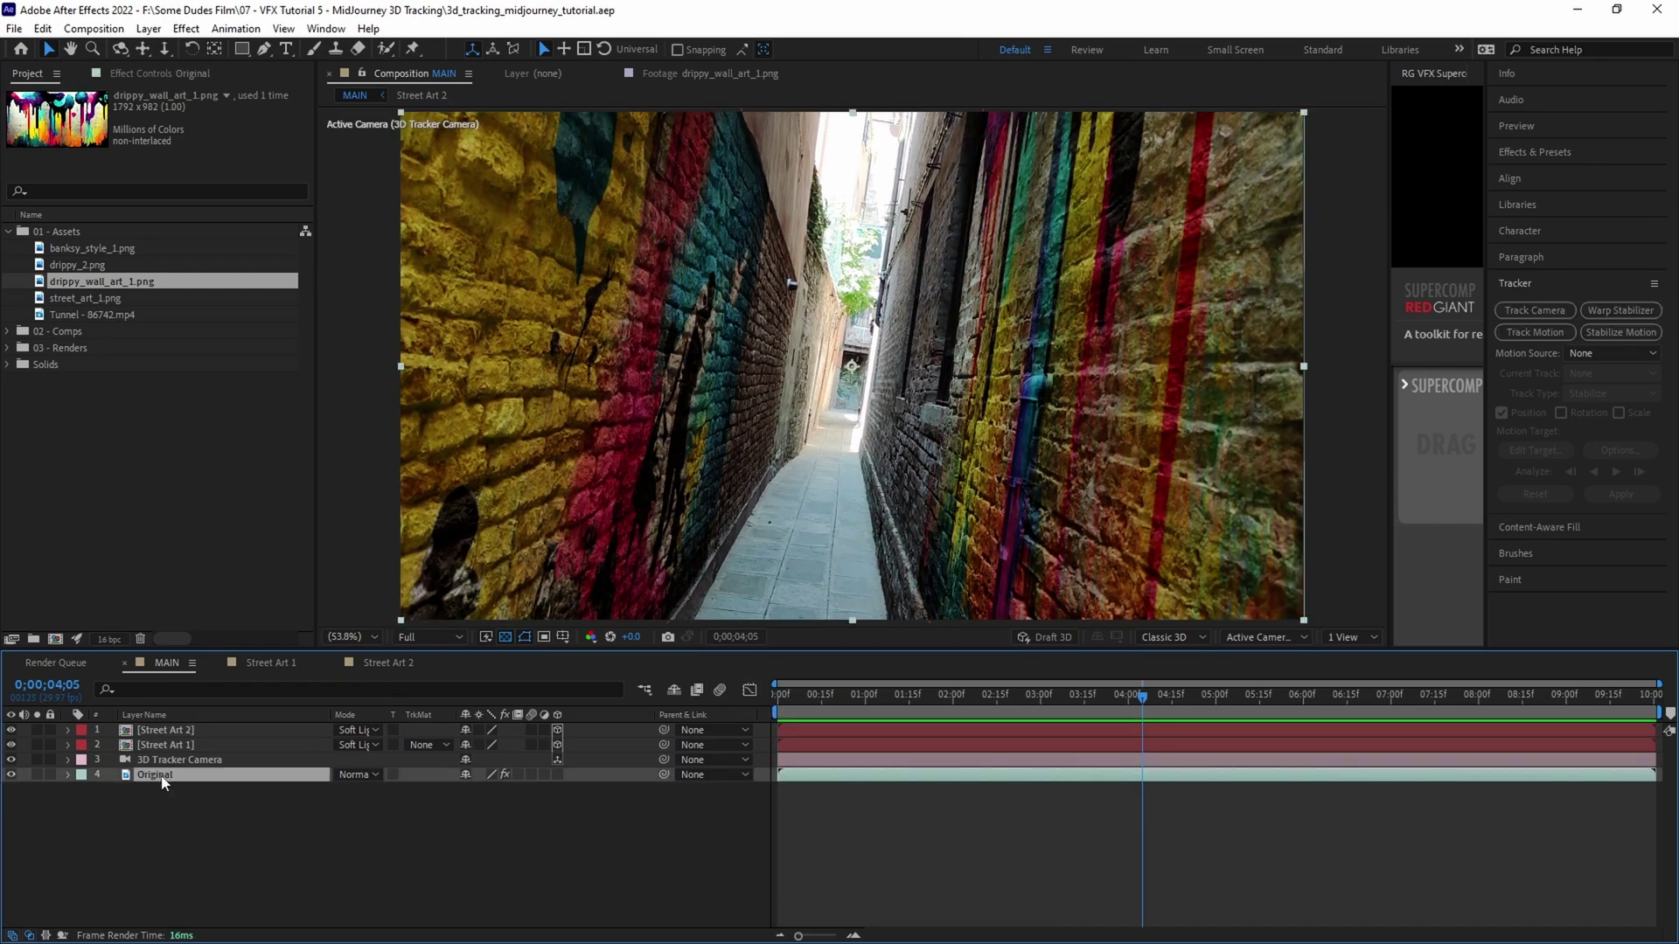
- Place a duplicate of the Original layer above the street art layers, isolate the wall's drainpipe with Roto Brush, and freeze the matte
{"action": "left_click_drag", "start_coordinate": [157, 775], "coordinate": [143, 734]}
{"action": "double_click", "coordinate": [125, 733]}
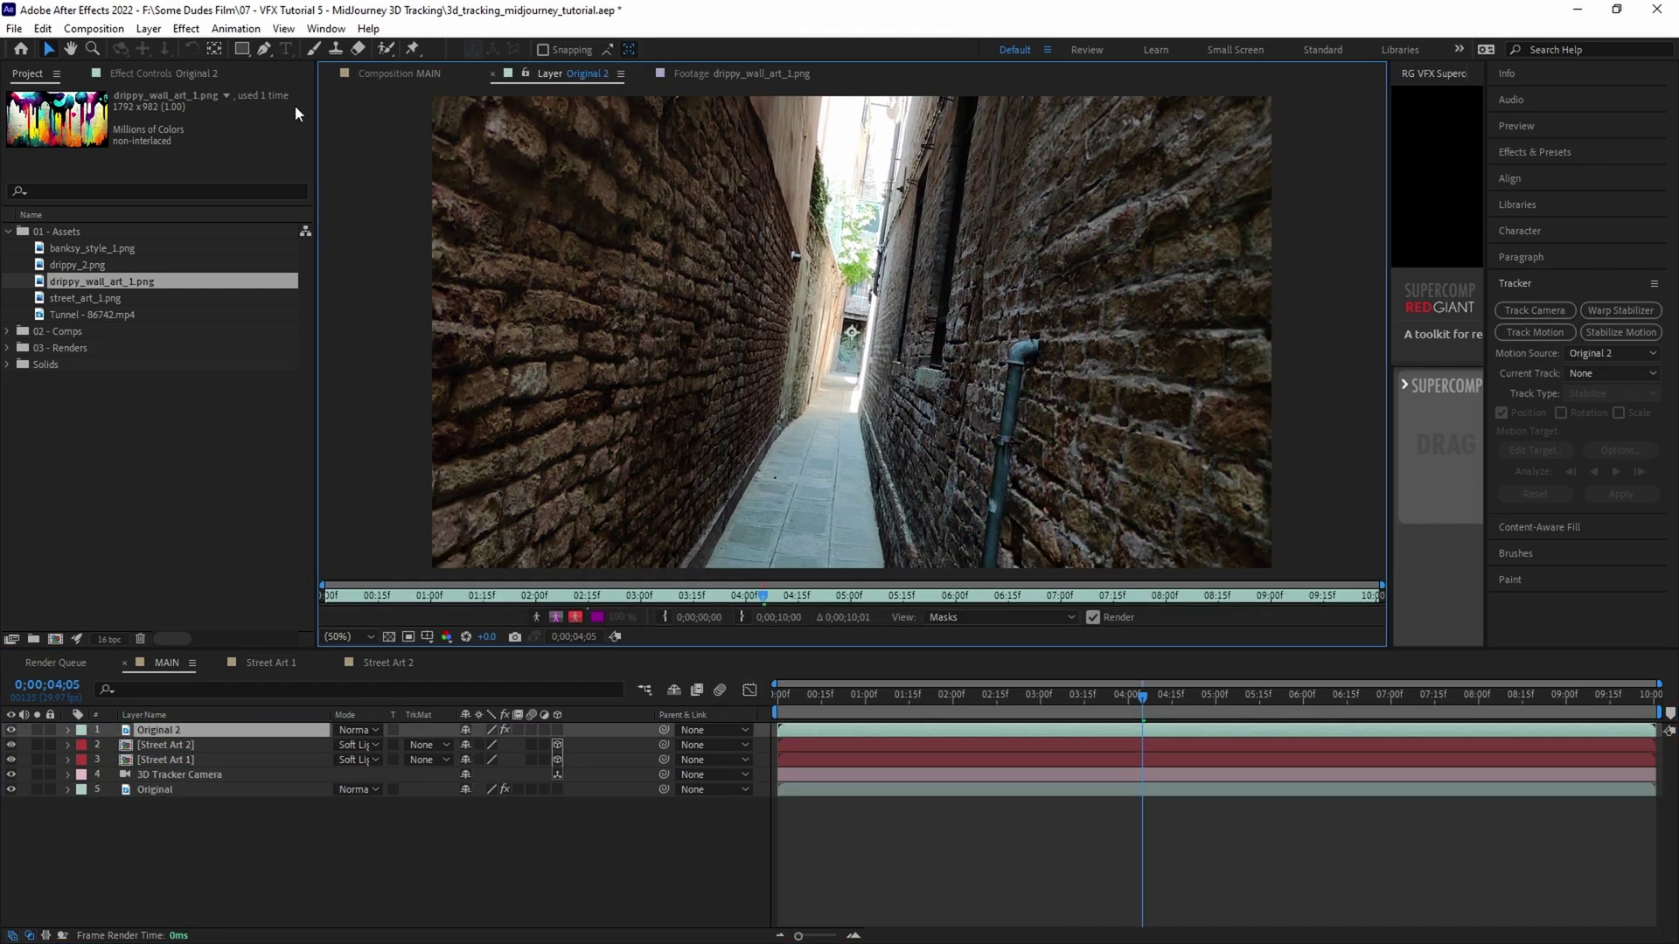
{"action": "left_click", "coordinate": [385, 49]}
{"action": "scroll", "coordinate": [1216, 479], "scroll_direction": "up", "scroll_amount": 2}
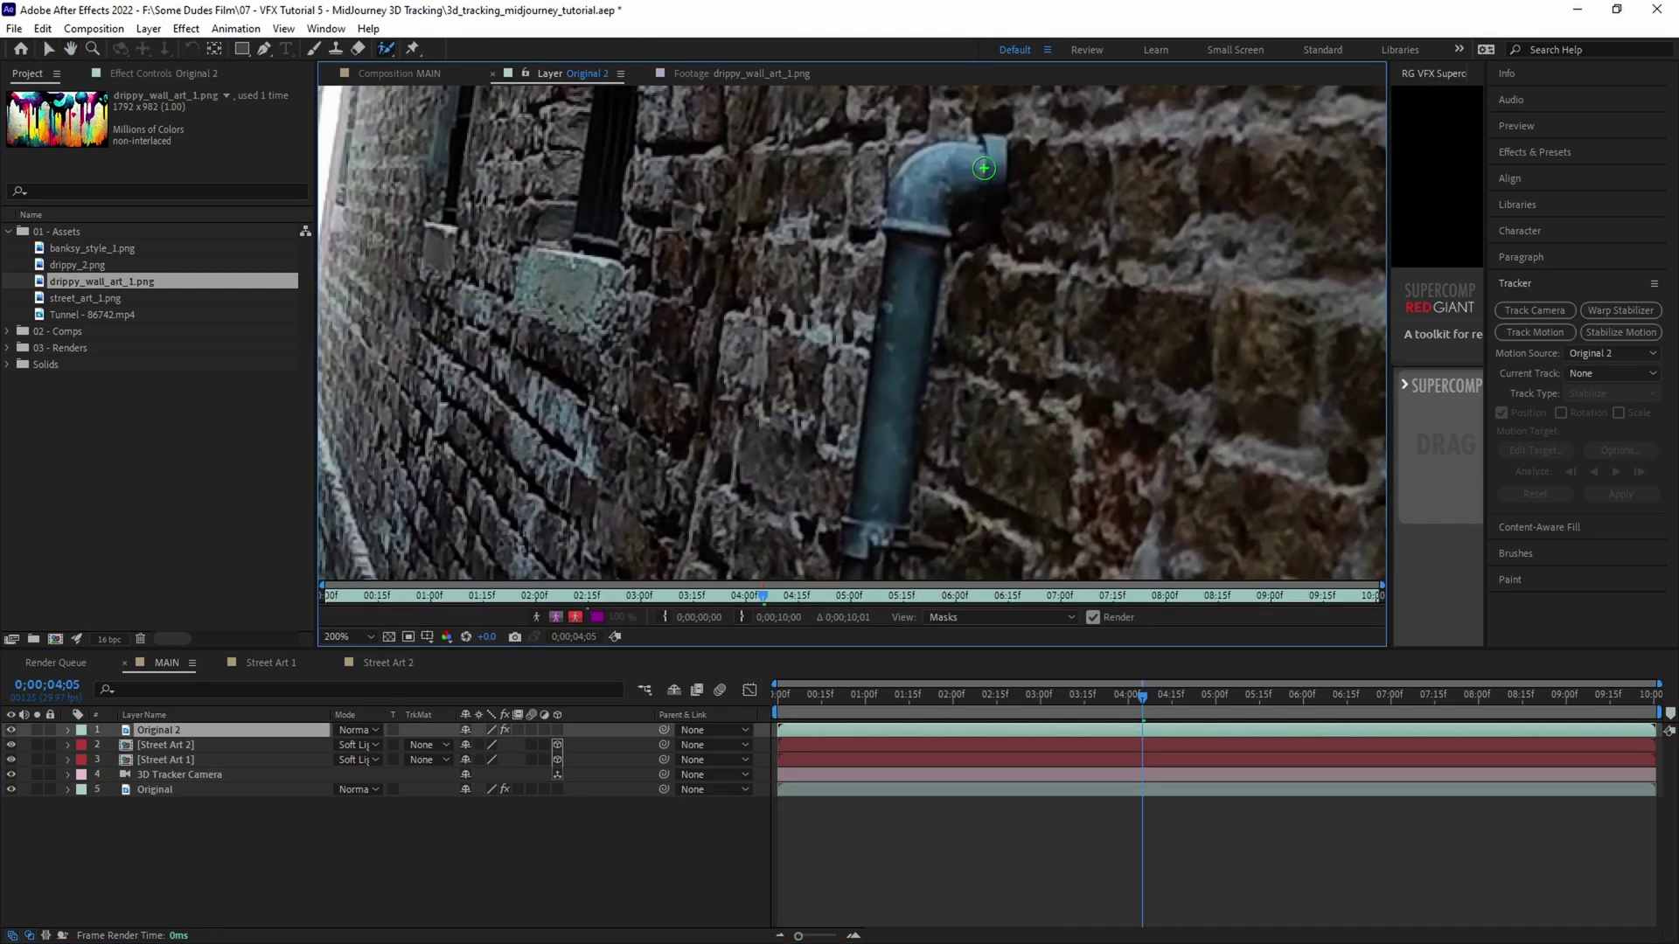
{"action": "left_click_drag", "start_coordinate": [967, 168], "coordinate": [926, 239]}
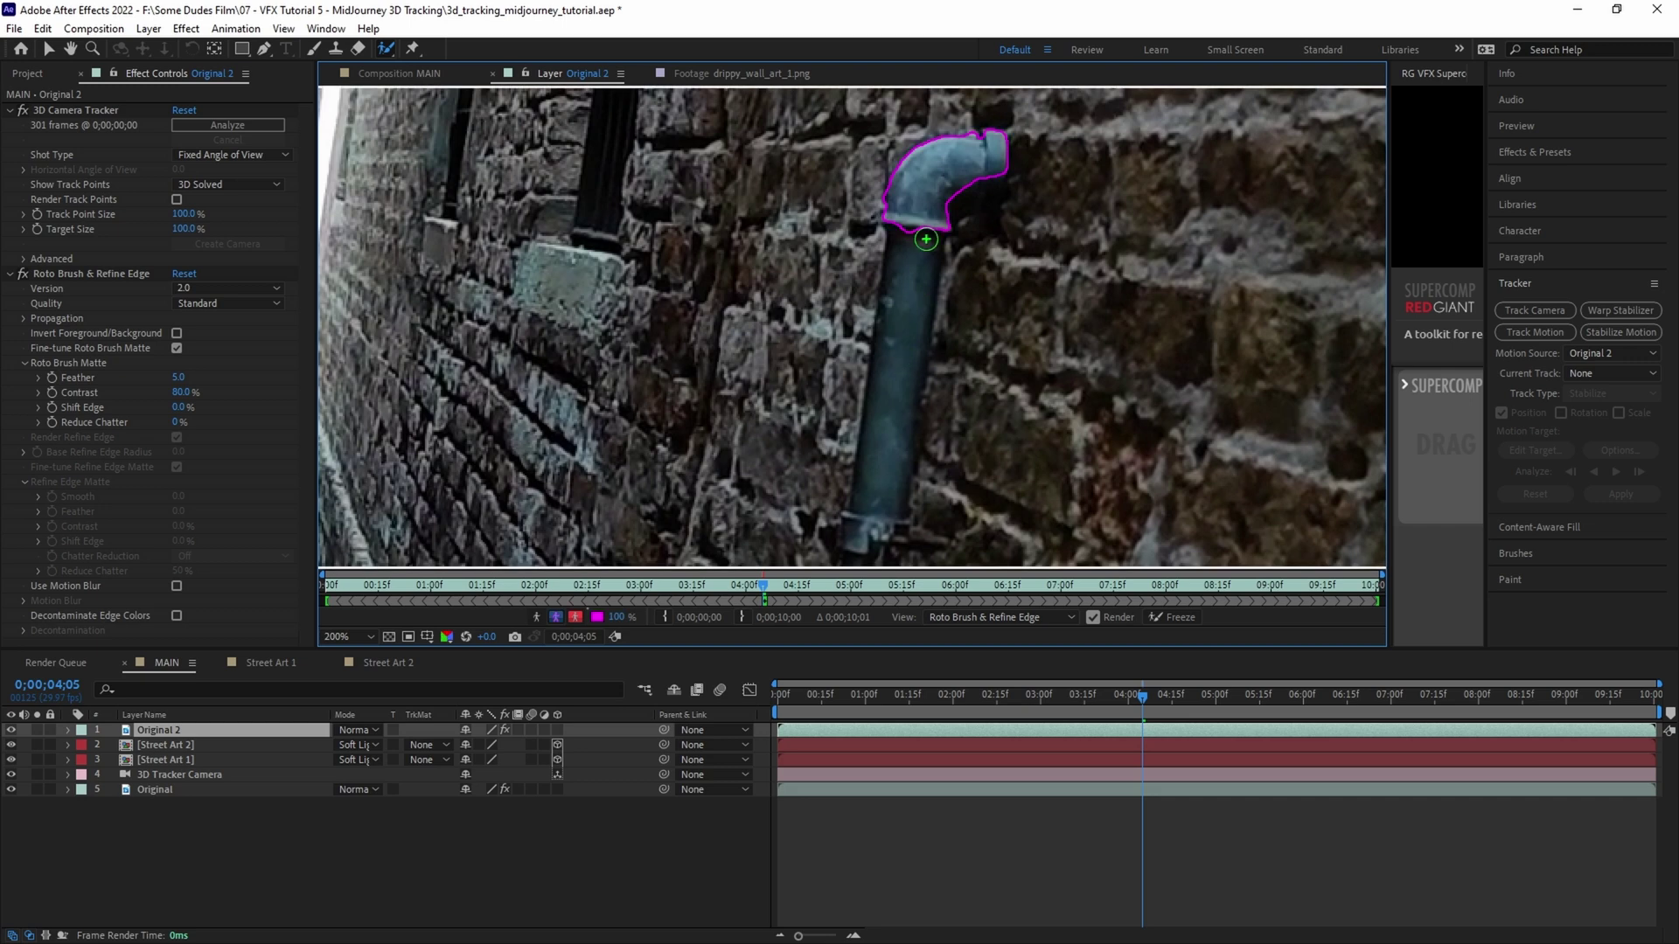
{"action": "left_click_drag", "start_coordinate": [910, 384], "coordinate": [866, 527]}
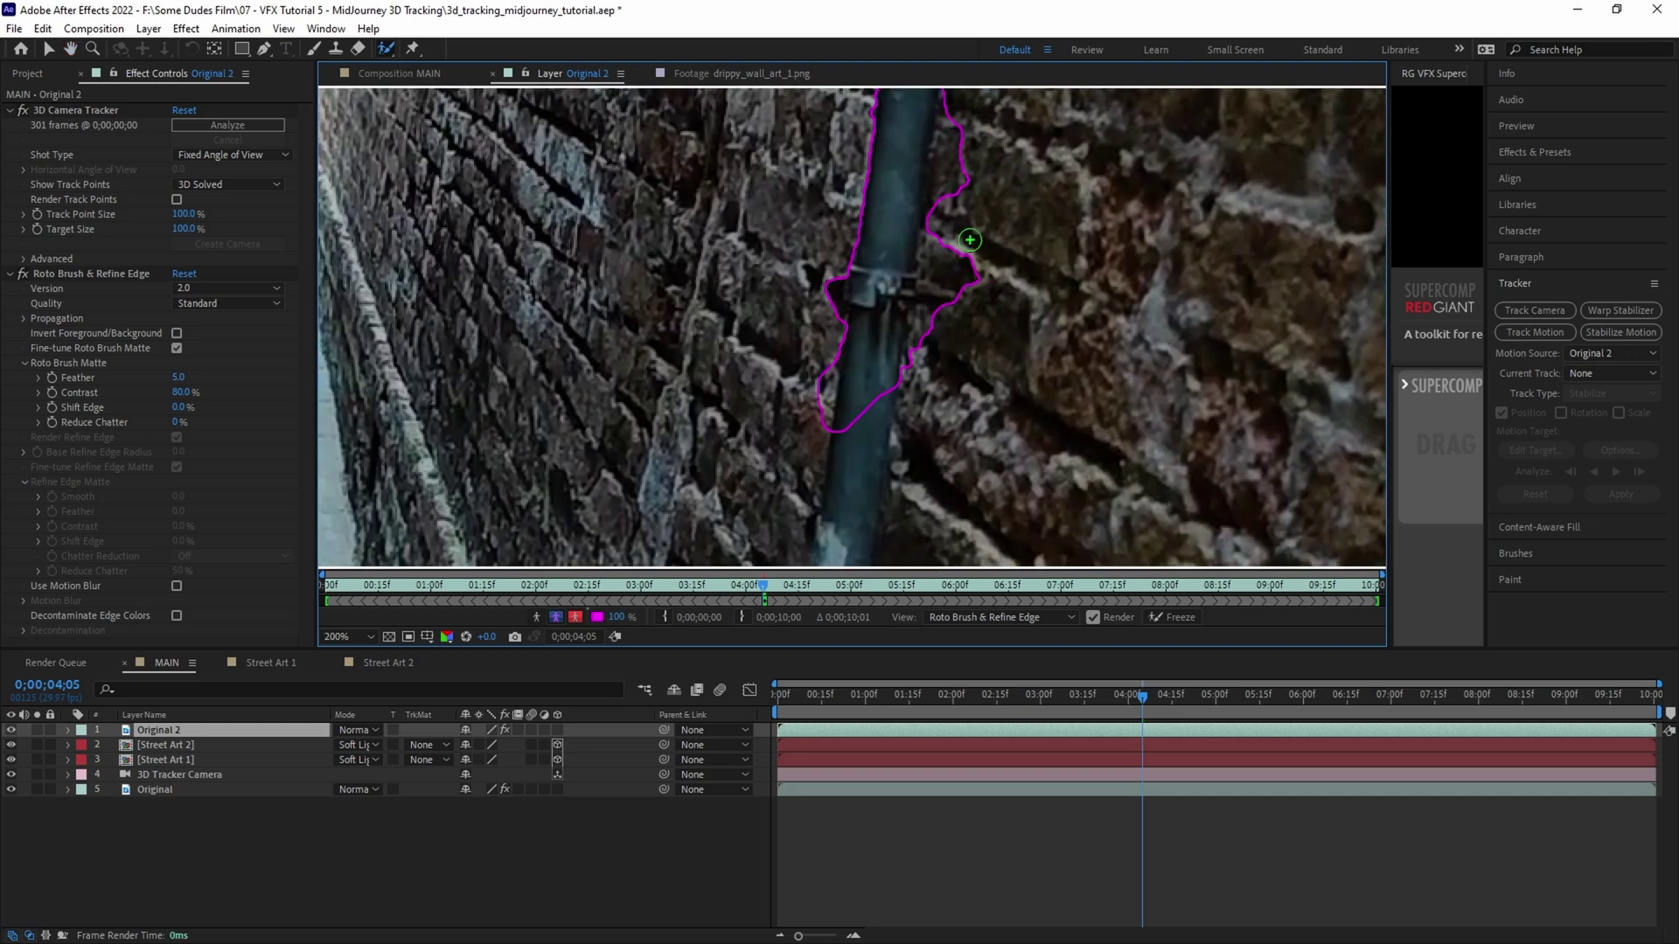
{"action": "left_click", "coordinate": [1172, 617]}
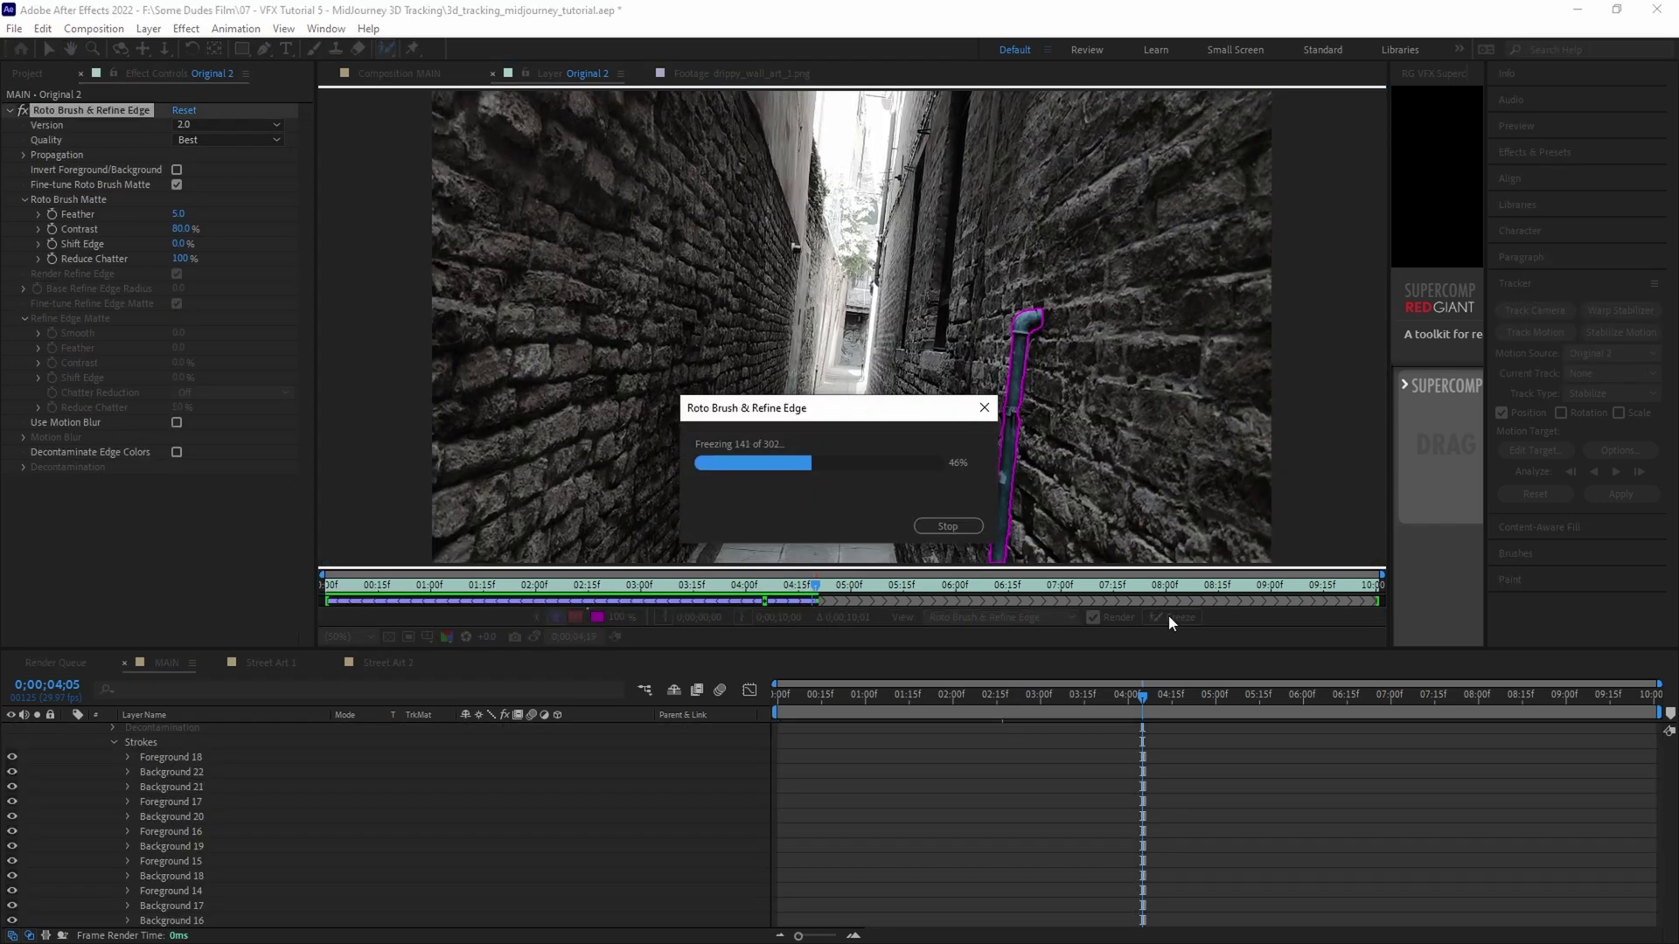